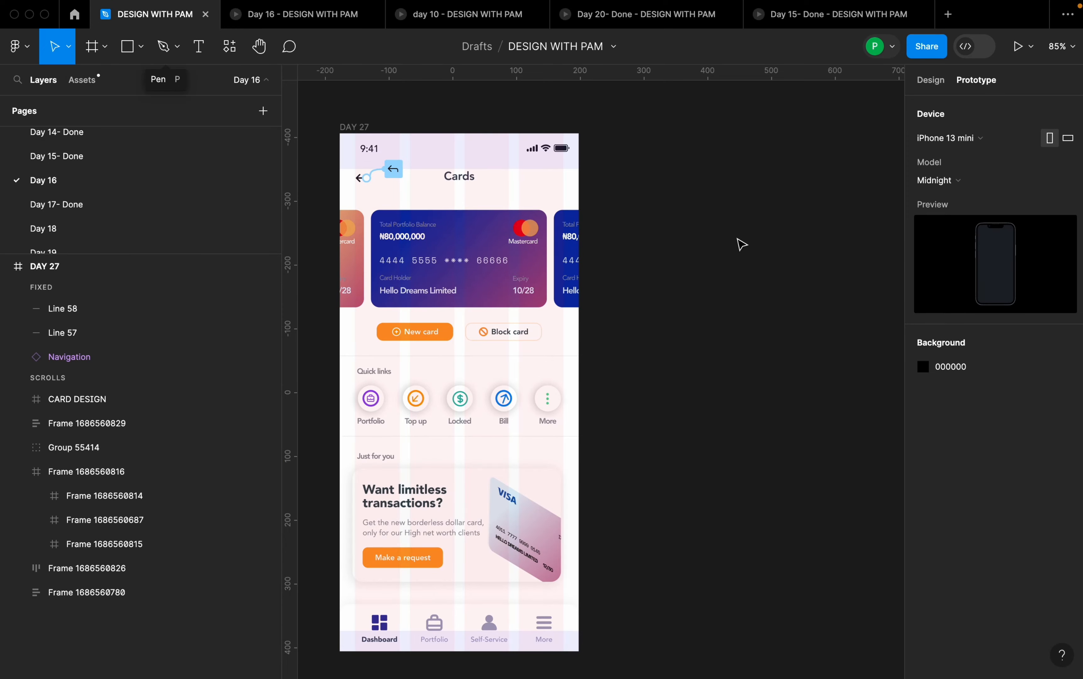
- Add an iPhone 13 mini frame named Dashboard beside the DAY 27 screen, level with its upper edge
{"action": "key", "text": "f"}
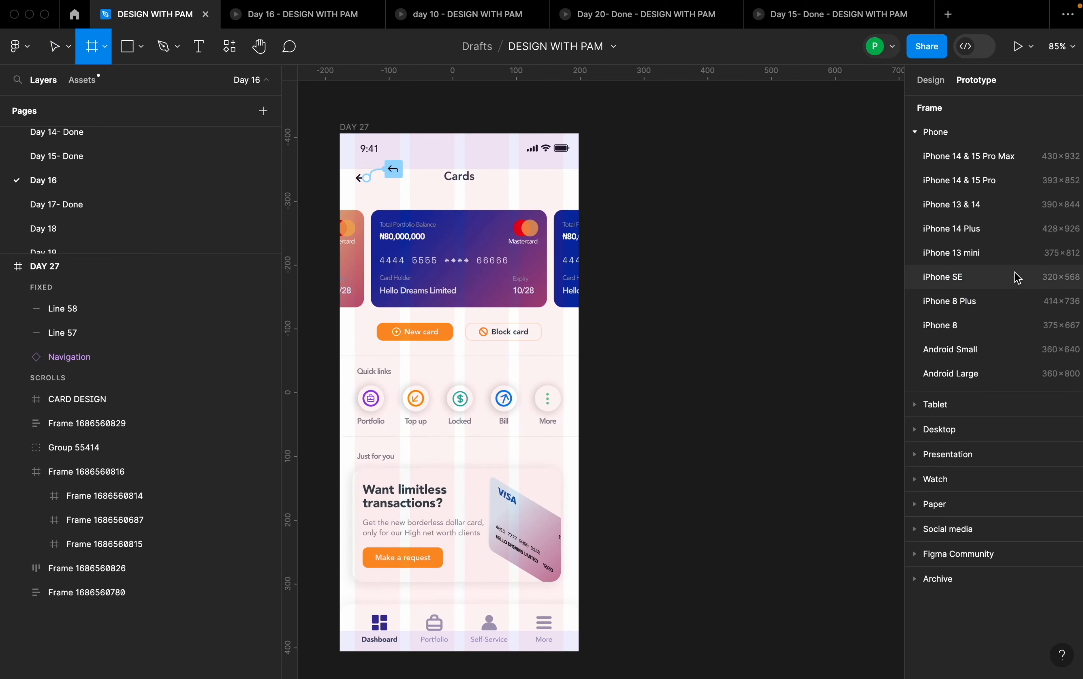
{"action": "left_click", "coordinate": [967, 253]}
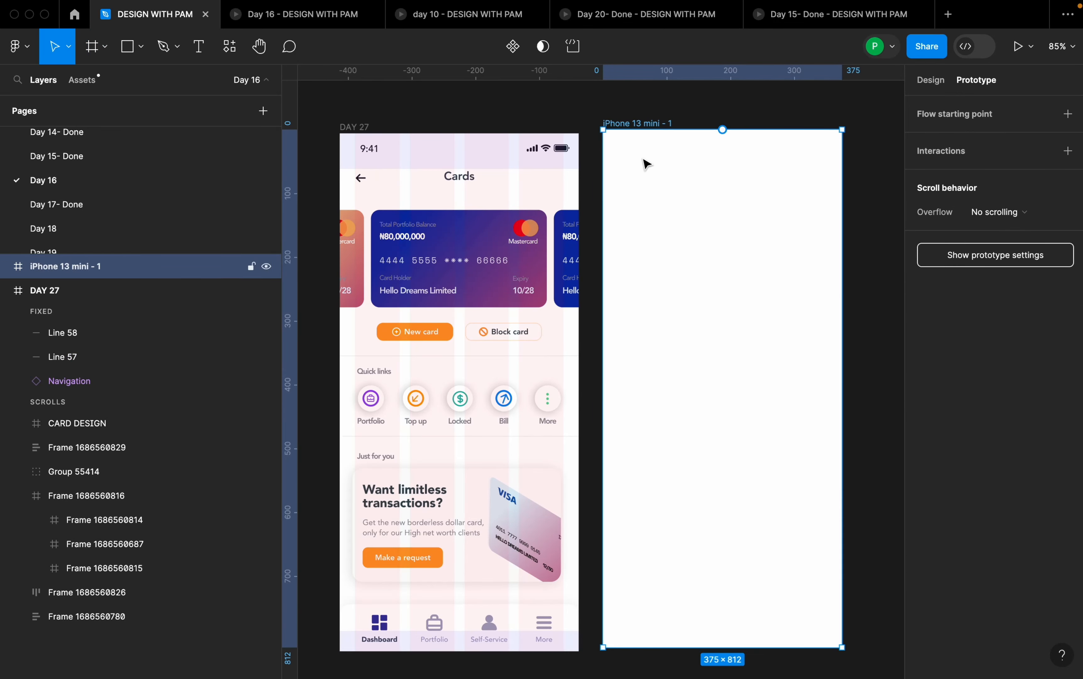
{"action": "double_click", "coordinate": [639, 122]}
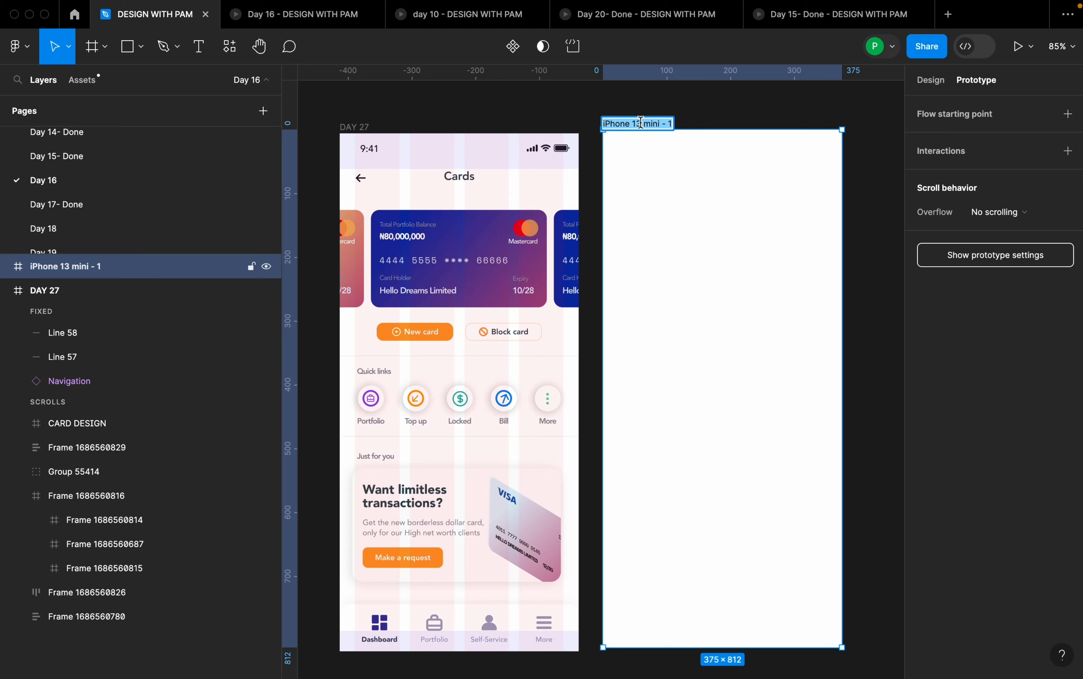
{"action": "type", "text": "P"}
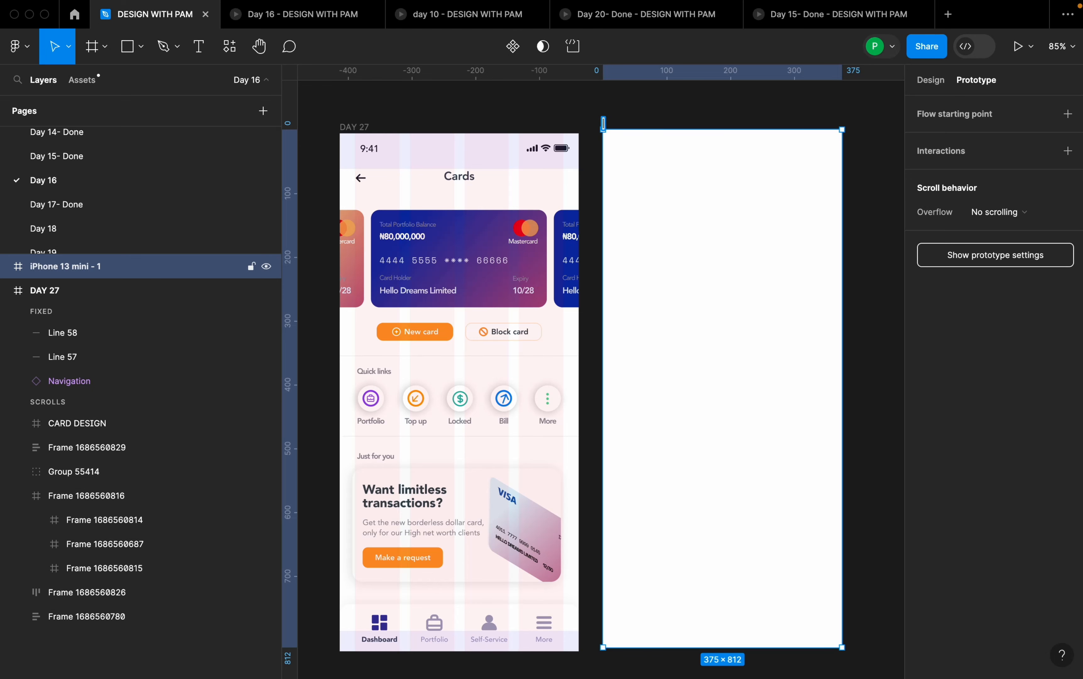
{"action": "type", "text": "Dashboard"}
{"action": "key", "text": "Return"}
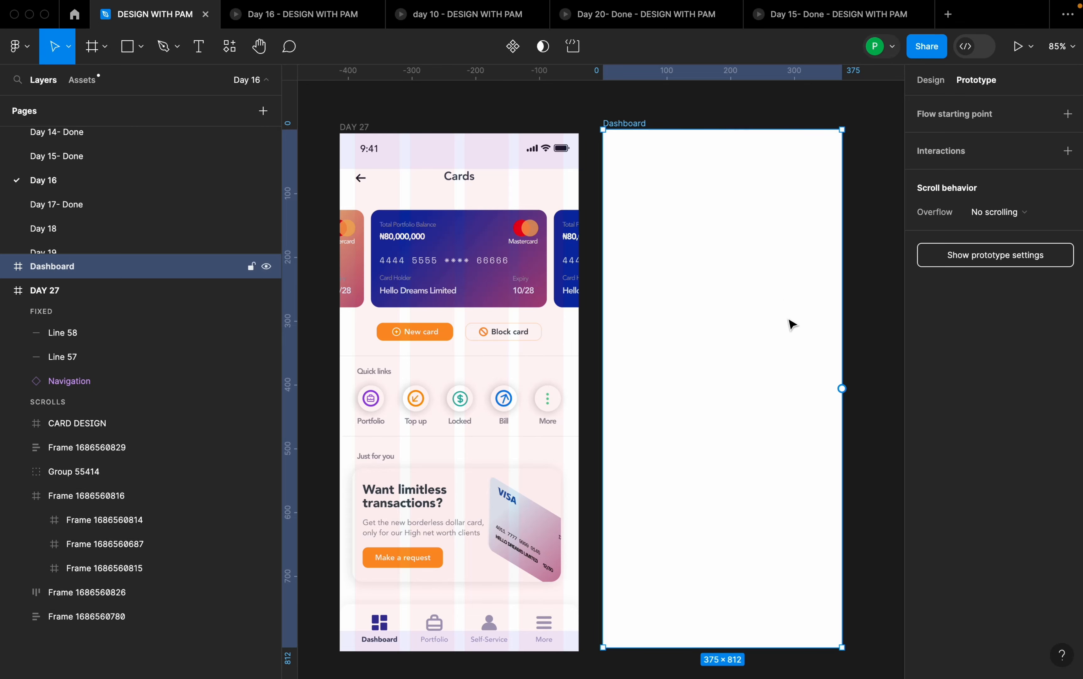
{"action": "left_click_drag", "start_coordinate": [695, 382], "coordinate": [695, 387]}
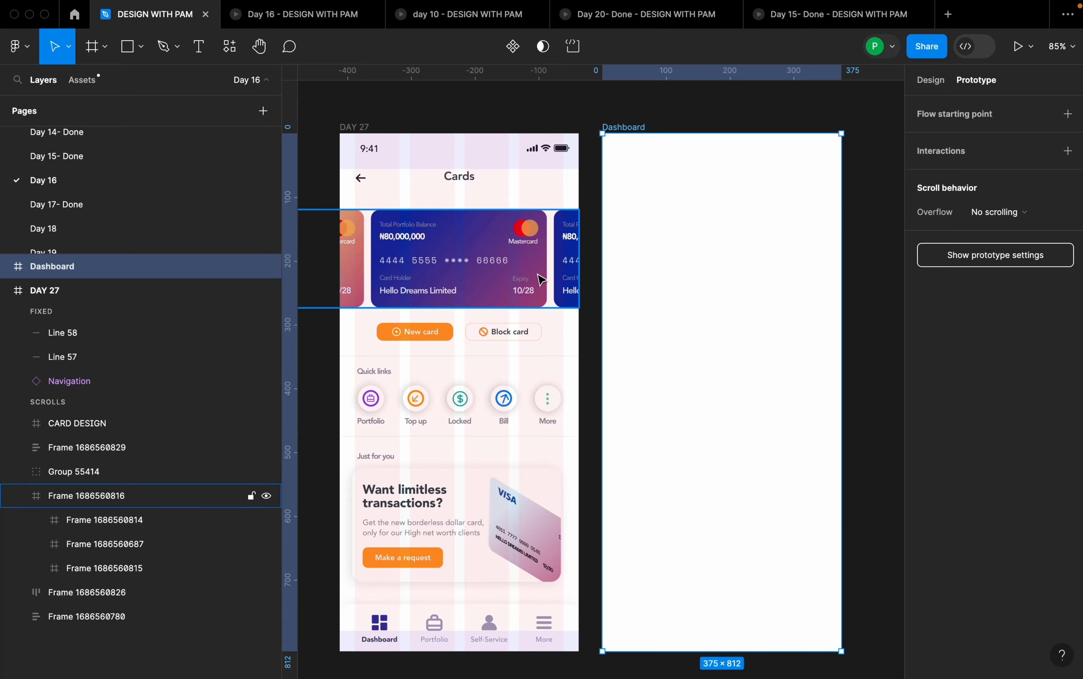
- Copy the status bar from the DAY 27 screen into the Dashboard frame
{"action": "left_click", "coordinate": [545, 149]}
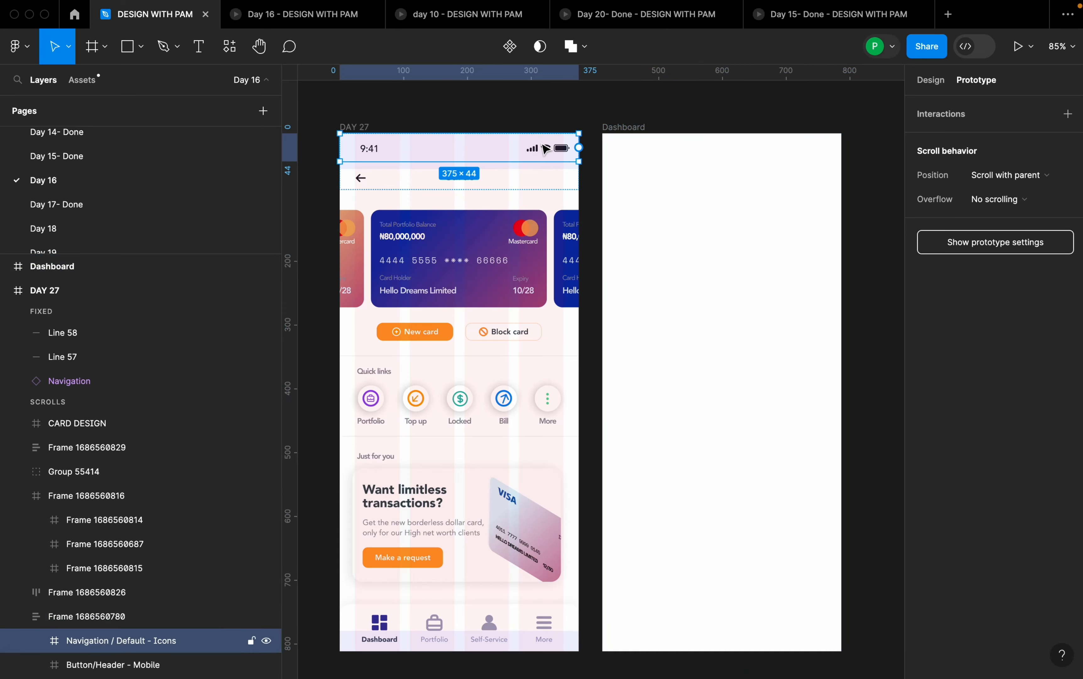
{"action": "left_click", "coordinate": [623, 128]}
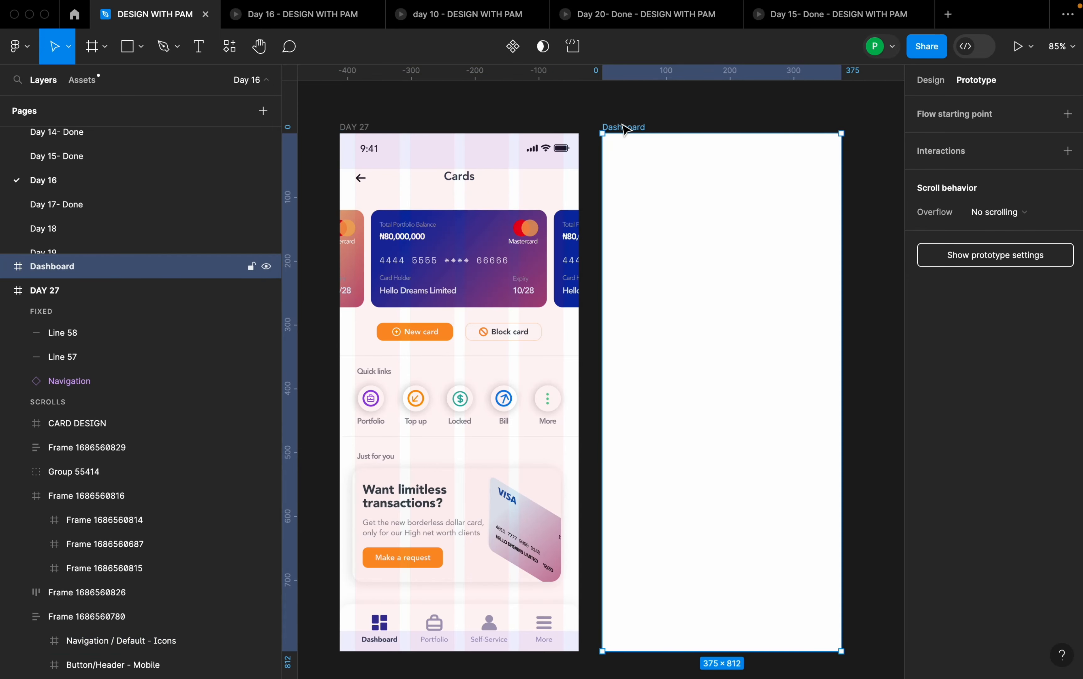
{"action": "key", "text": "super+v"}
{"action": "left_click", "coordinate": [857, 205]}
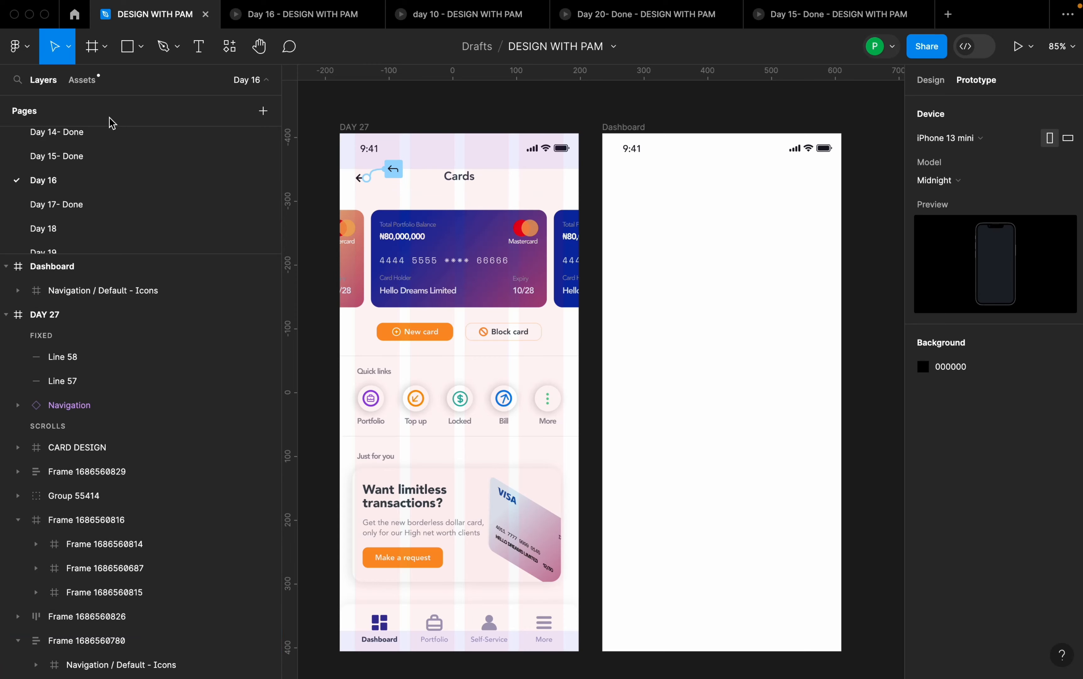
- Draw a full-width header frame of about 375 × 64 across the upper part of the Dashboard screen
{"action": "left_click_drag", "start_coordinate": [104, 49], "coordinate": [108, 82]}
{"action": "left_click", "coordinate": [108, 82]}
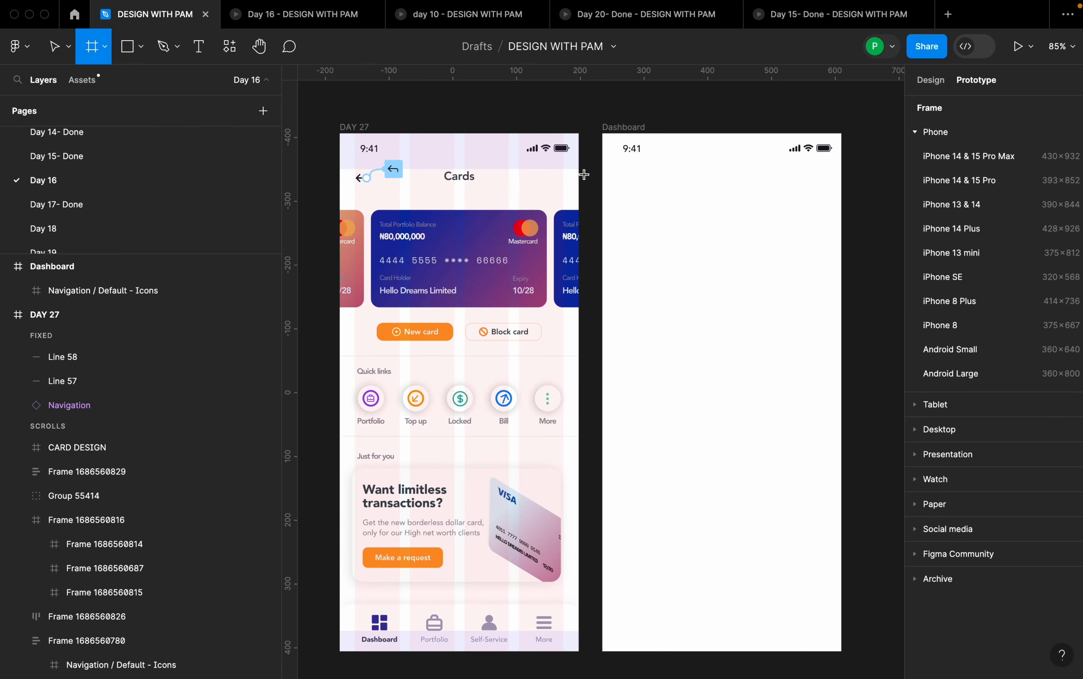
{"action": "left_click_drag", "start_coordinate": [603, 157], "coordinate": [845, 198]}
{"action": "left_click", "coordinate": [931, 80]}
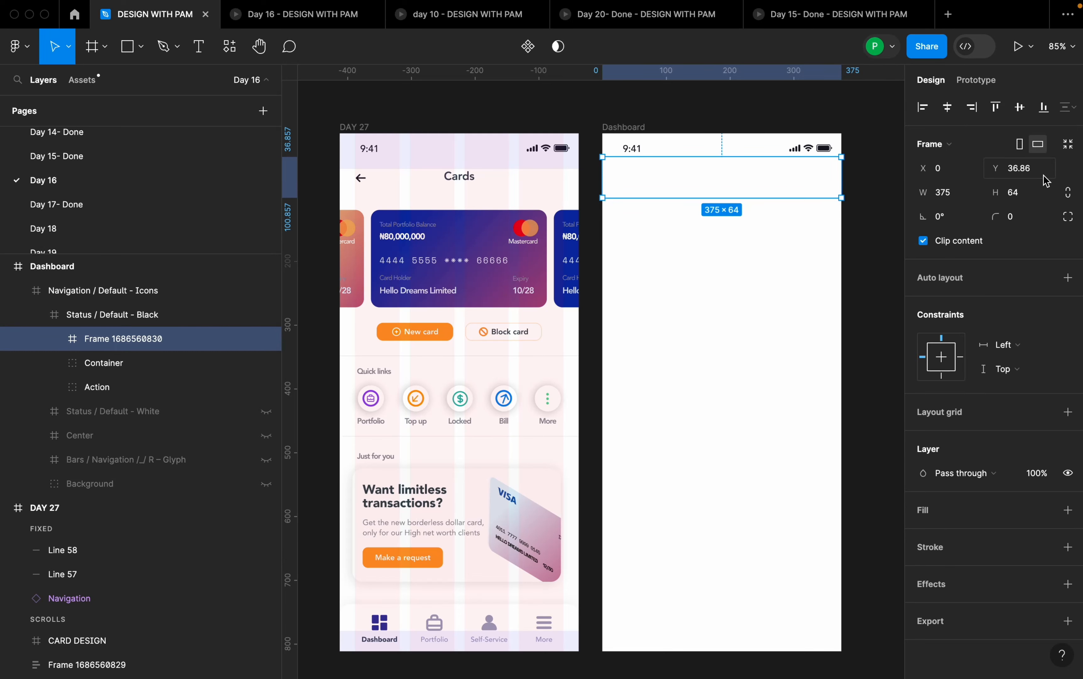
- Set the header frame's height to 42 and move it down directly beneath the status bar
{"action": "left_click", "coordinate": [1028, 196]}
{"action": "type", "text": "42"}
{"action": "key", "text": "Return"}
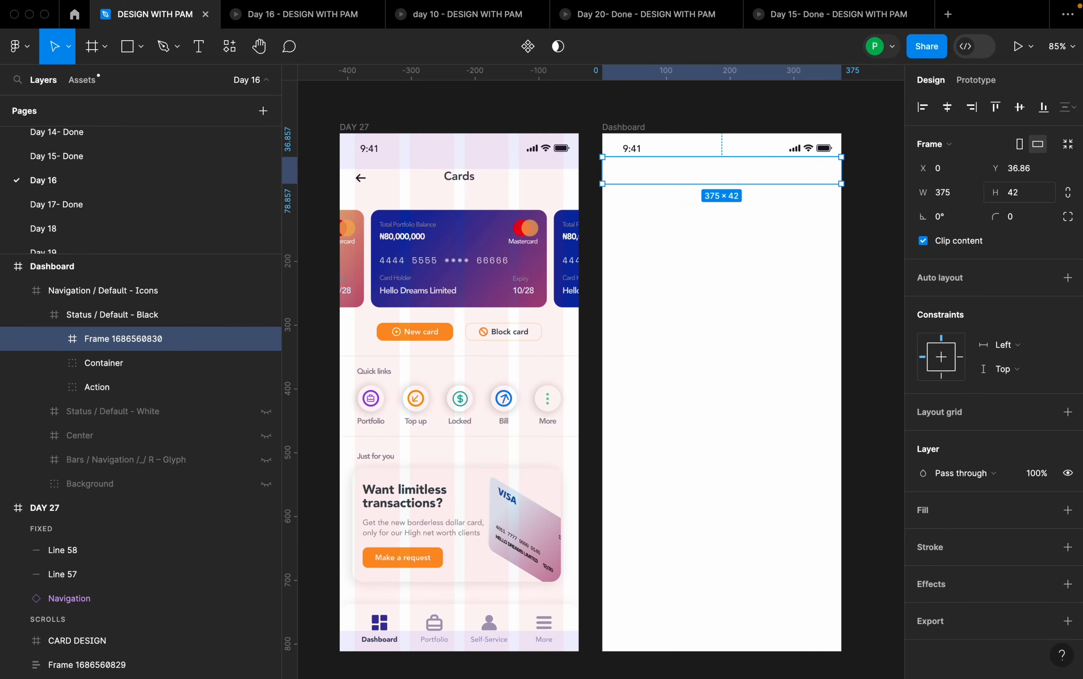
{"action": "left_click_drag", "start_coordinate": [775, 174], "coordinate": [774, 181]}
{"action": "left_click", "coordinate": [862, 209]}
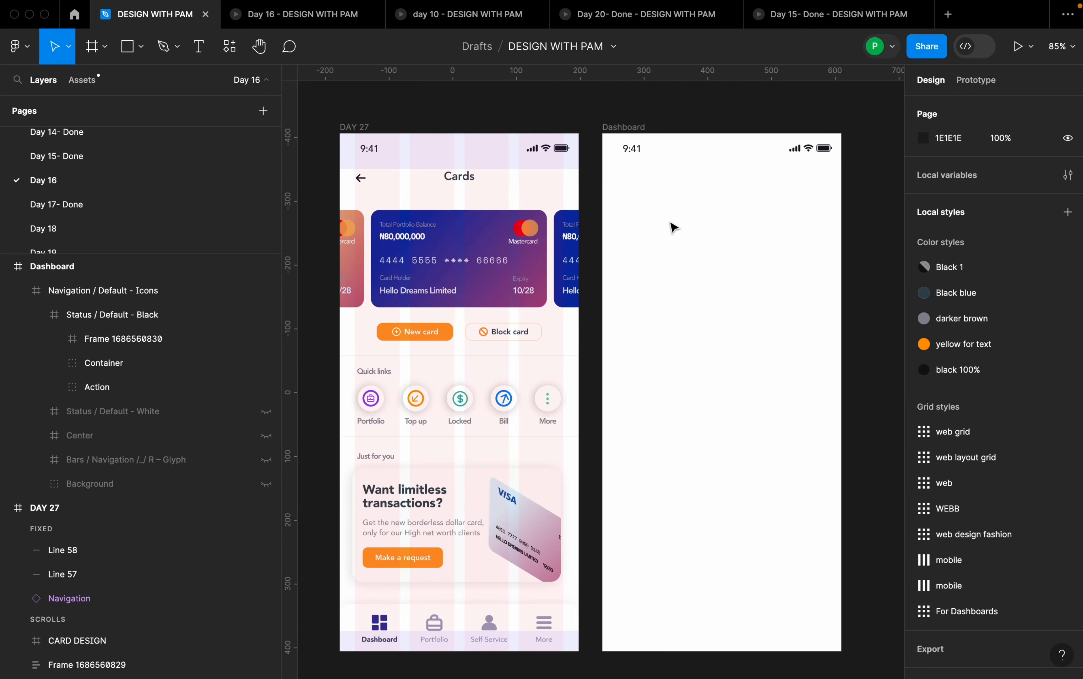
- Add a text layer reading "Cards" on the Dashboard screen
{"action": "key", "text": "t"}
{"action": "left_click", "coordinate": [673, 236]}
{"action": "type", "text": "C"}
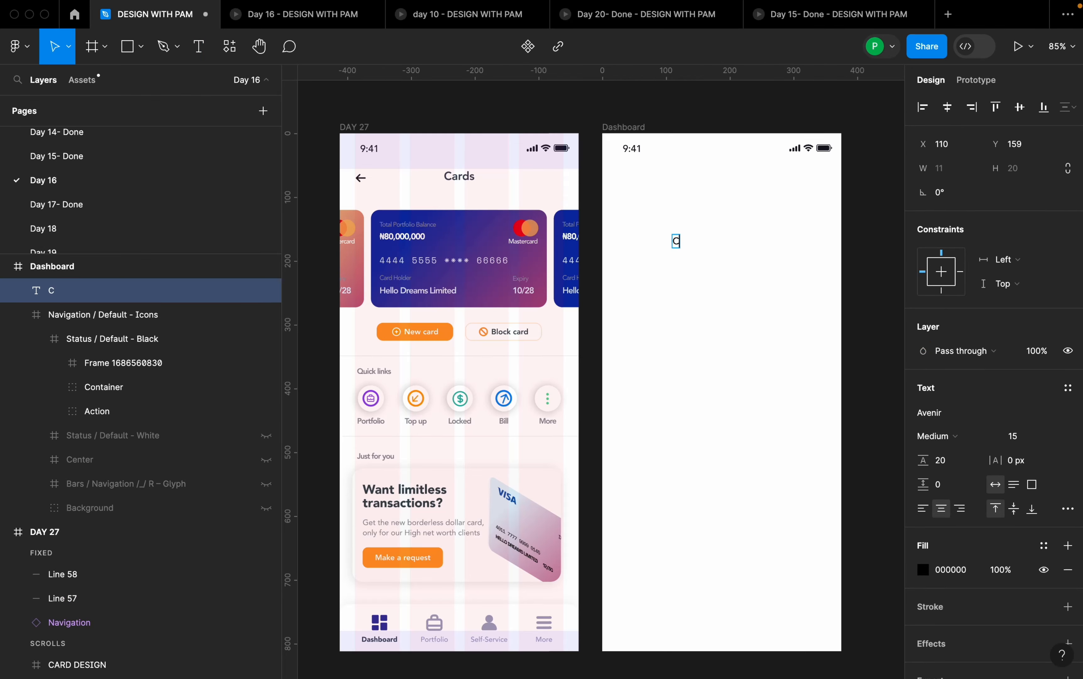
{"action": "type", "text": "ards"}
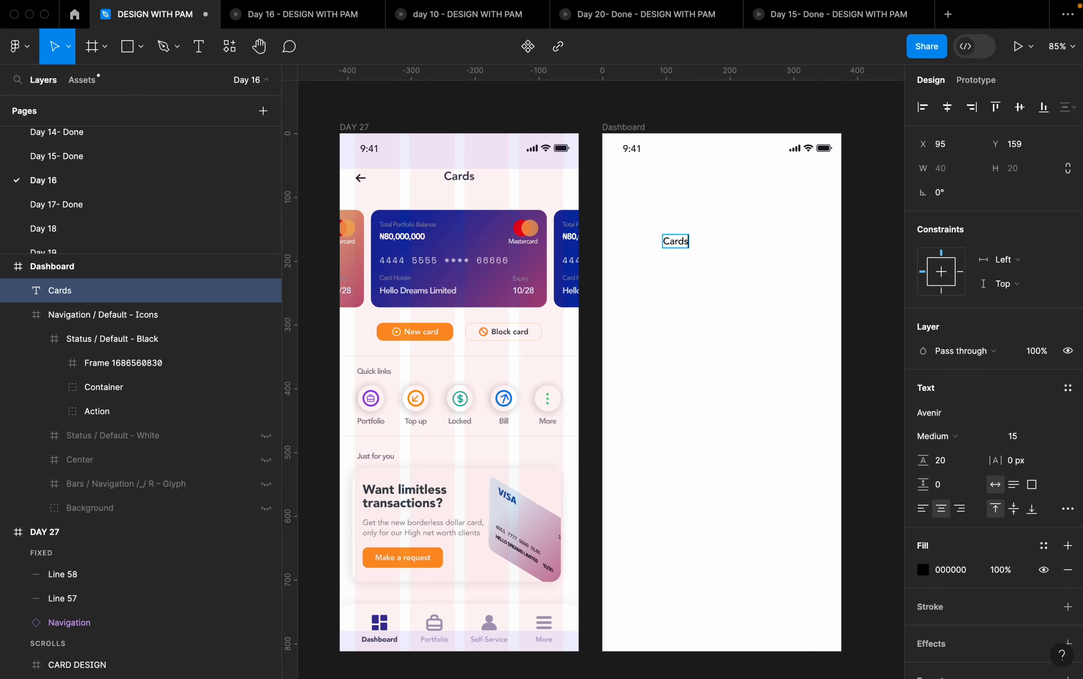
{"action": "key", "text": "Escape"}
- Move the Cards text into the header frame and centre it horizontally and vertically
{"action": "left_click_drag", "start_coordinate": [675, 246], "coordinate": [716, 180]}
{"action": "left_click", "coordinate": [949, 108]}
{"action": "left_click", "coordinate": [950, 109]}
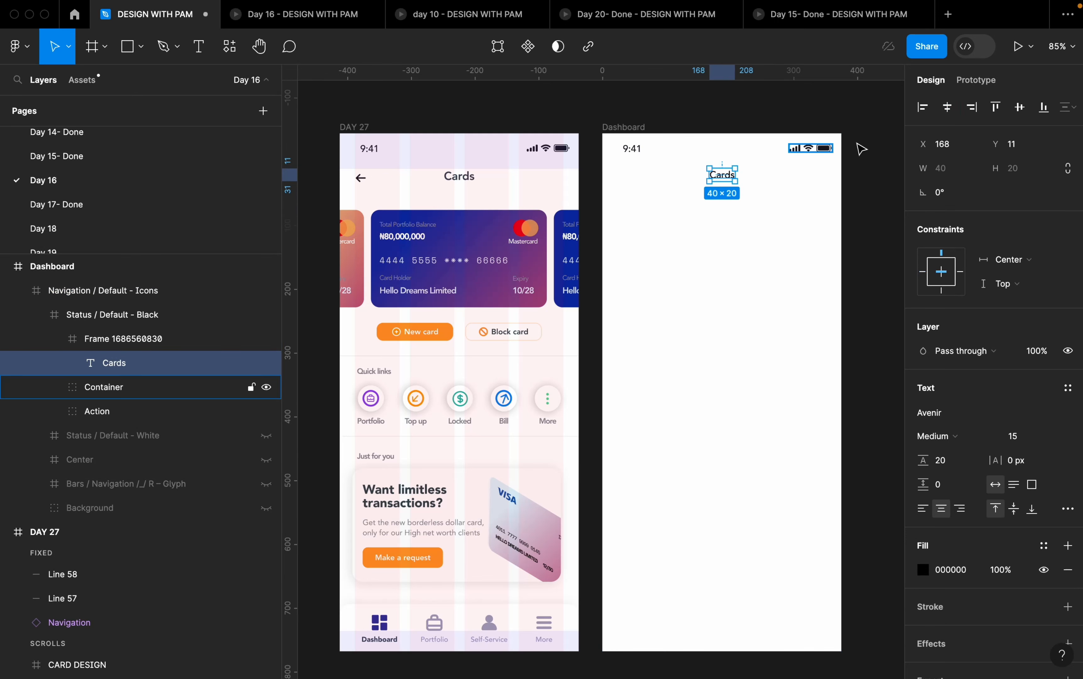
{"action": "left_click", "coordinate": [1020, 107]}
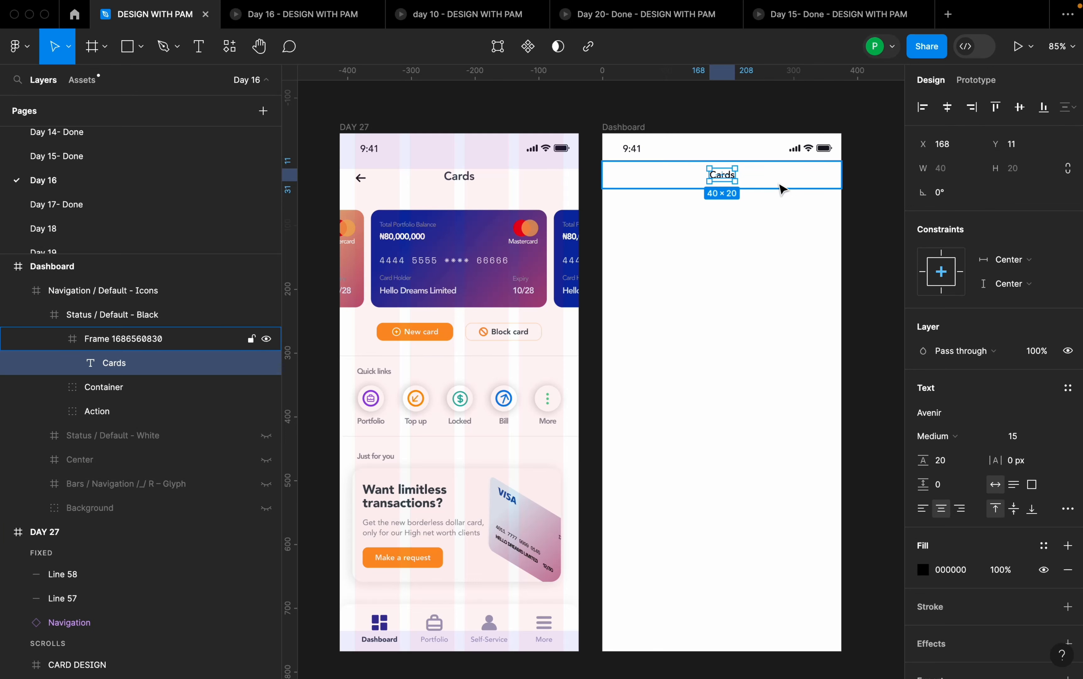
- Set the Cards title's font size to 18 and its weight to Heavy
{"action": "left_click", "coordinate": [1053, 436]}
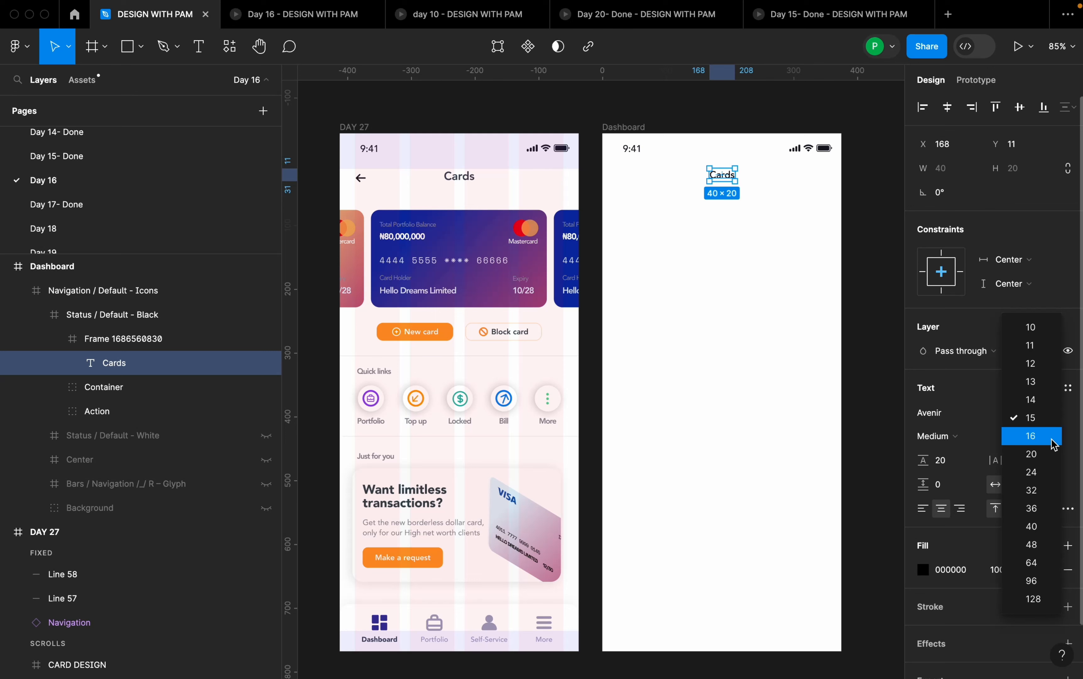
{"action": "left_click", "coordinate": [1038, 436]}
{"action": "left_click", "coordinate": [1026, 444]}
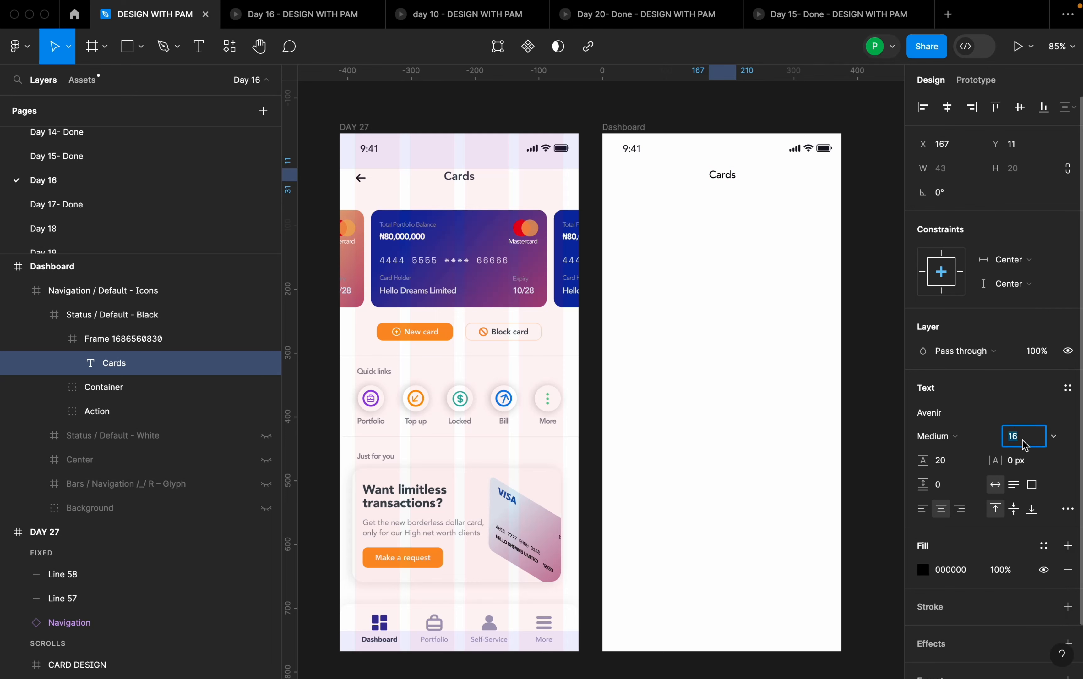
{"action": "type", "text": "18"}
{"action": "key", "text": "Return"}
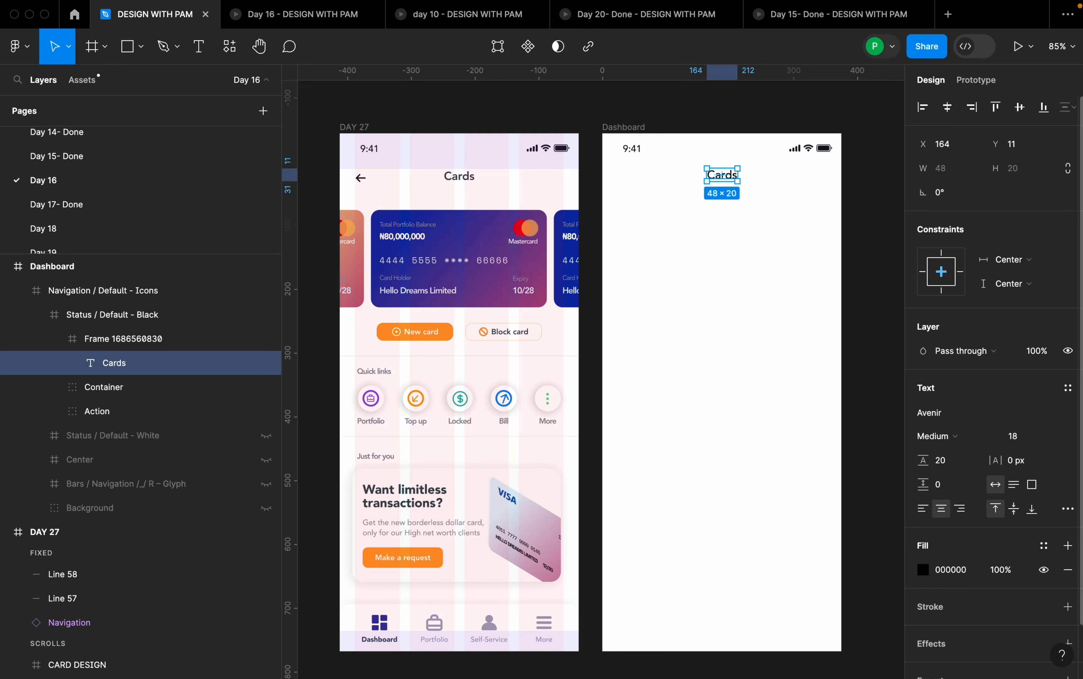
{"action": "left_click", "coordinate": [953, 438]}
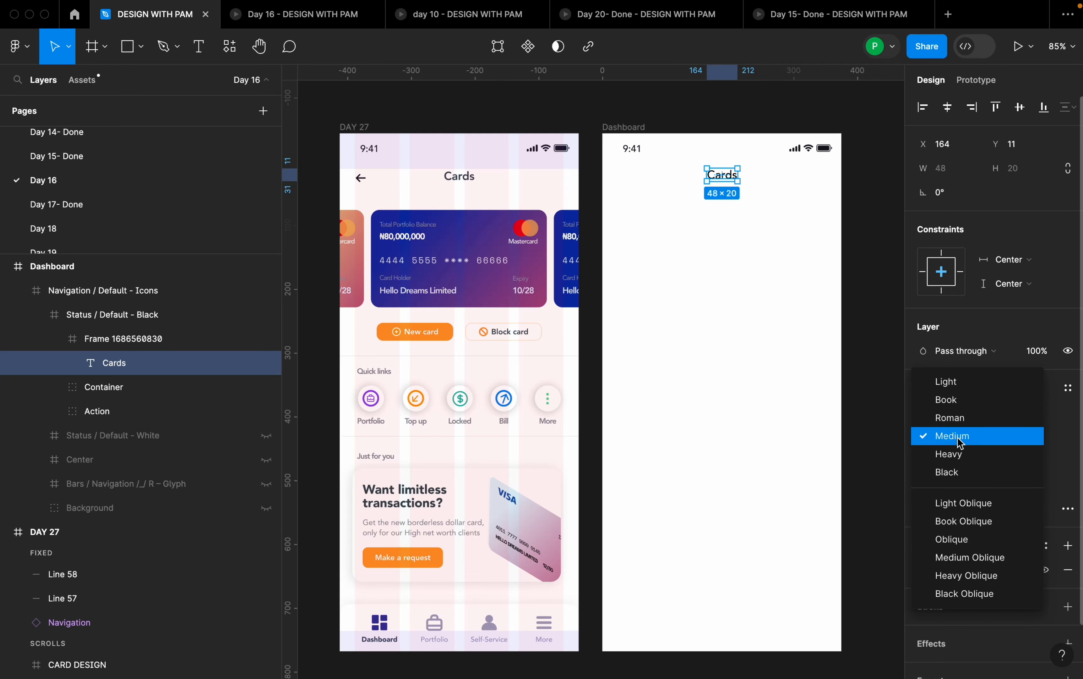
{"action": "left_click", "coordinate": [958, 453]}
{"action": "left_click", "coordinate": [757, 182]}
{"action": "left_click", "coordinate": [733, 246]}
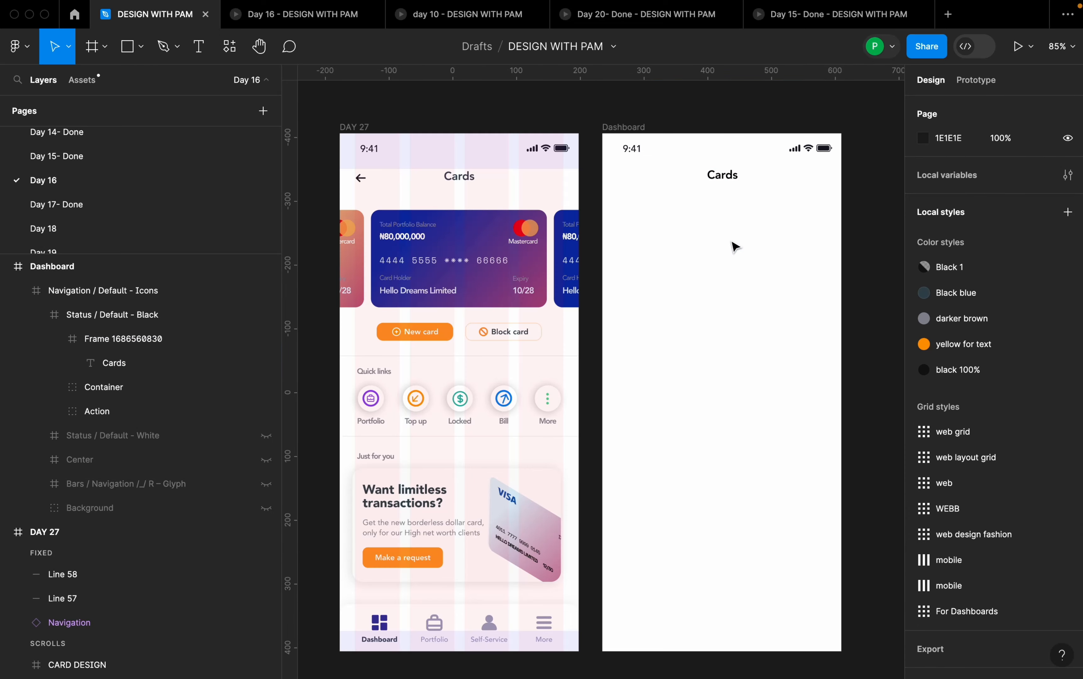
- Copy the back arrow from the DAY 27 header into the Dashboard header frame
{"action": "double_click", "coordinate": [366, 181]}
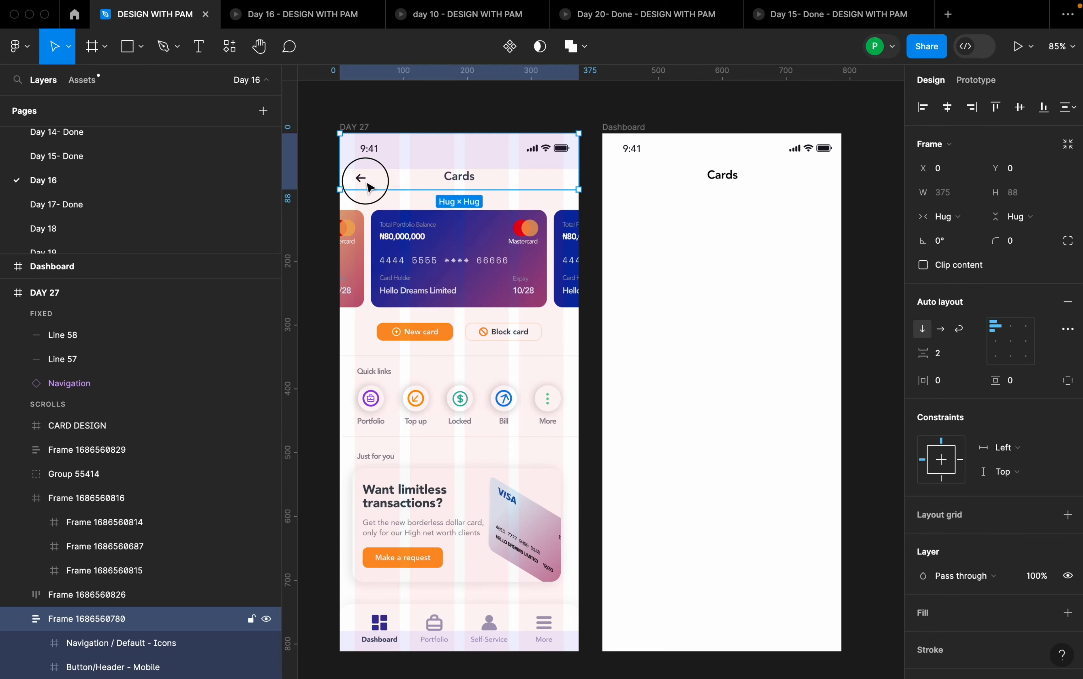
{"action": "double_click", "coordinate": [362, 180]}
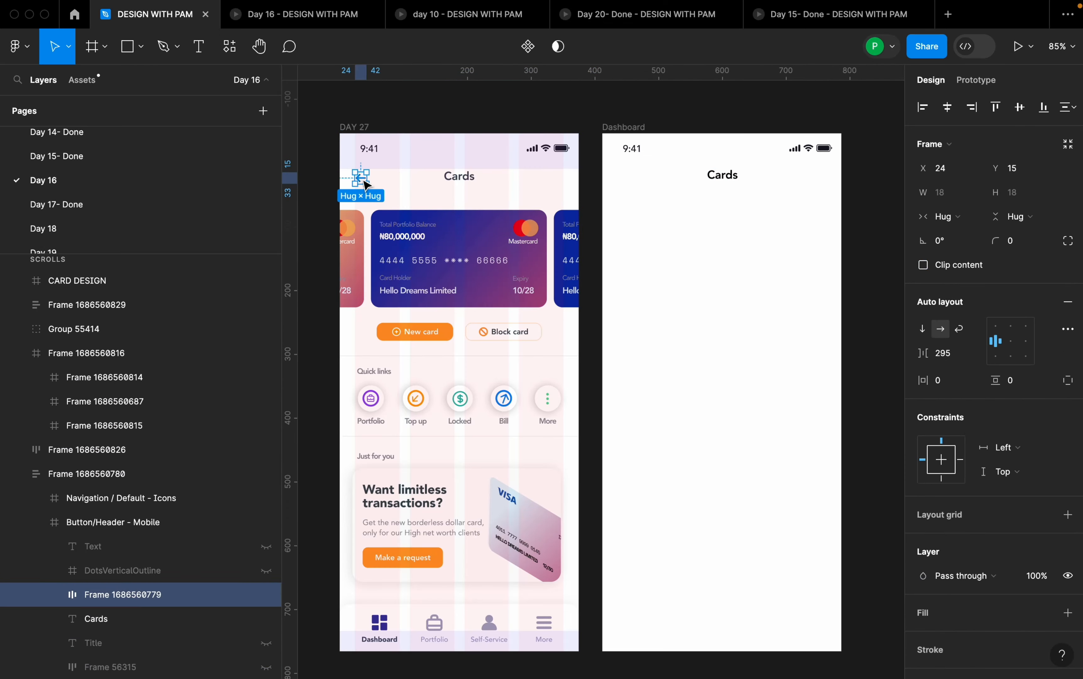
{"action": "key", "text": "ctrl+c"}
{"action": "left_click", "coordinate": [665, 181]}
{"action": "key", "text": "ctrl+v"}
{"action": "left_click", "coordinate": [690, 244]}
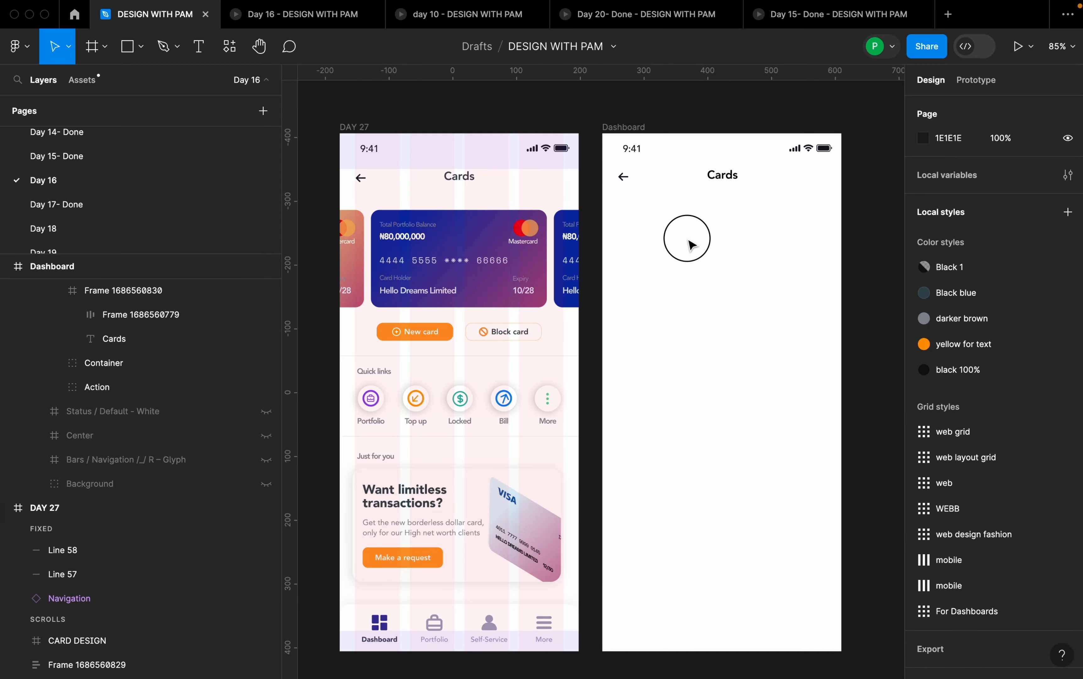
- Open plugin management from the Dashboard frame, view the available plugins and close the list
{"action": "right_click", "coordinate": [713, 306]}
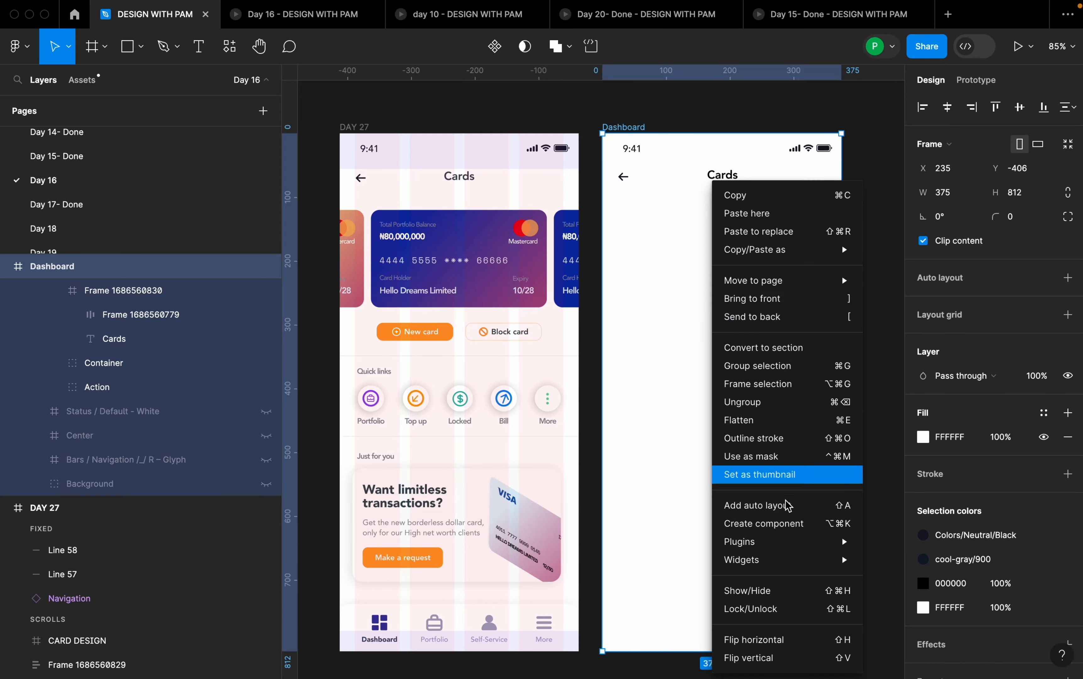
{"action": "mouse_move", "coordinate": [753, 559]}
{"action": "mouse_move", "coordinate": [808, 542]}
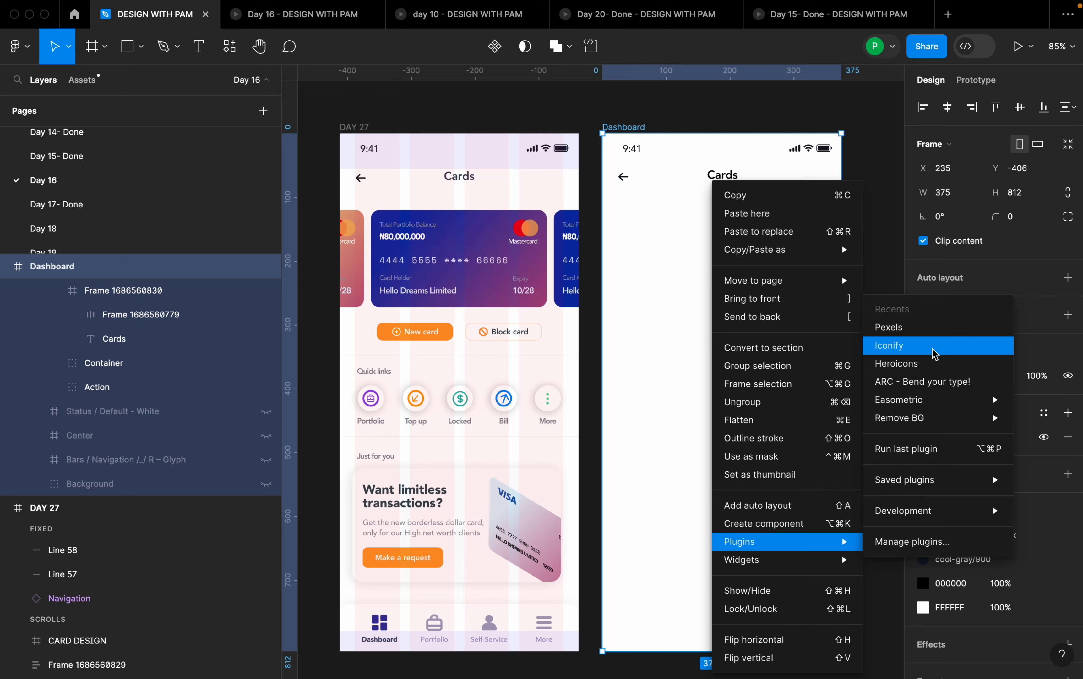
{"action": "left_click", "coordinate": [939, 549]}
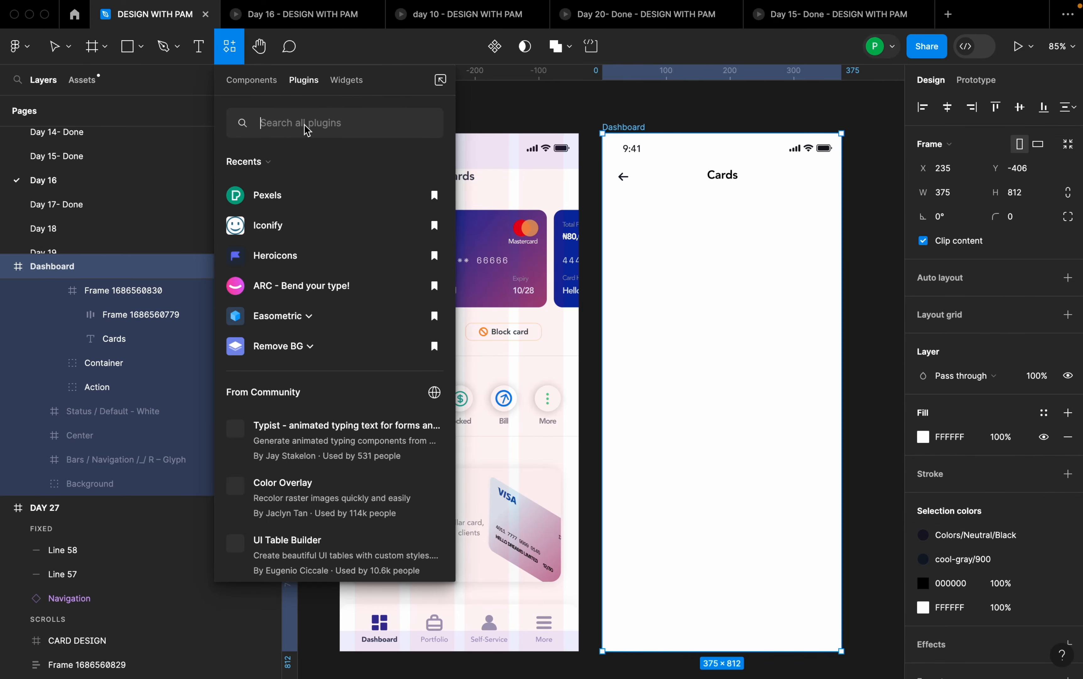
{"action": "left_click", "coordinate": [490, 117]}
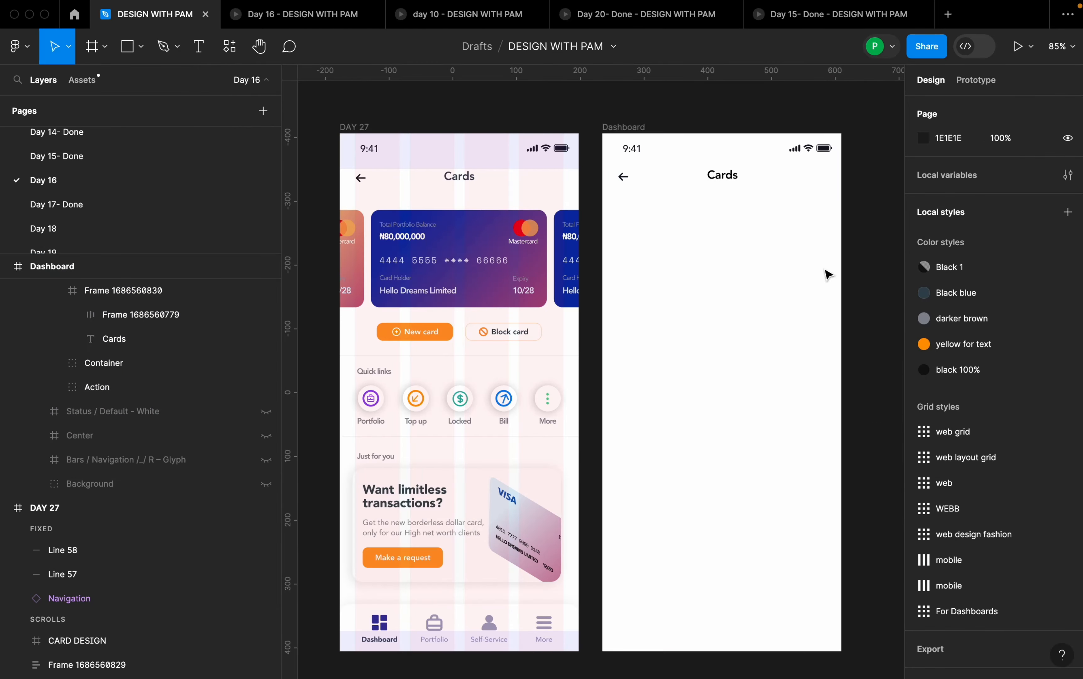
- Look through the Day 1-Done and Day 15- Done pages for reference and return to the Day 16 page
{"action": "left_click", "coordinate": [459, 258]}
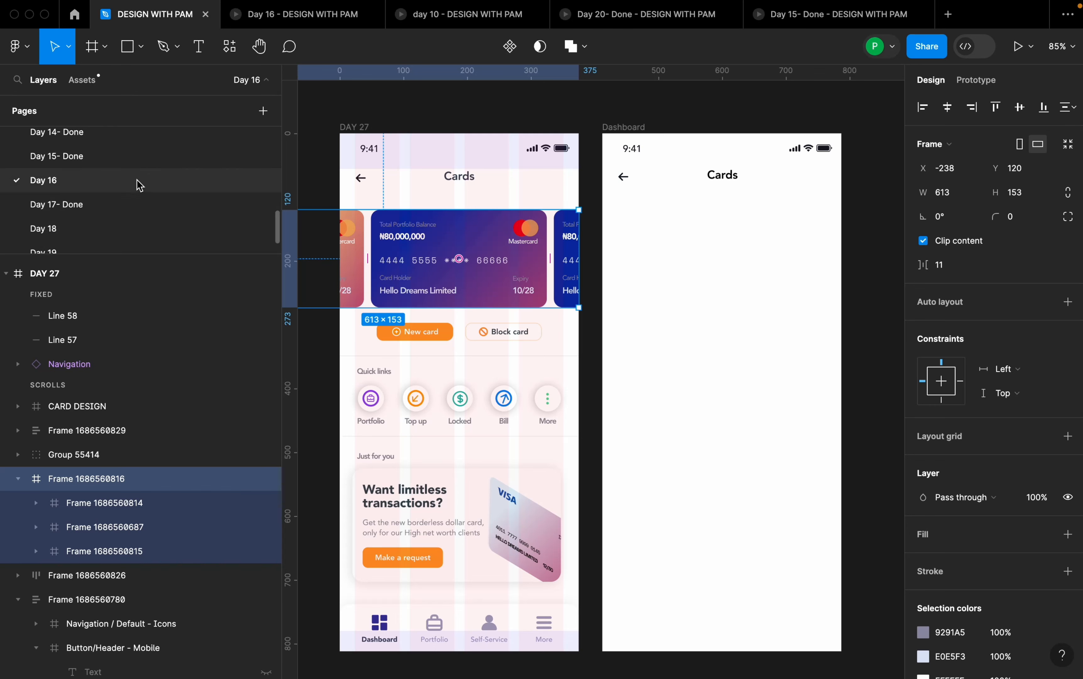
{"action": "scroll", "coordinate": [137, 182], "scroll_direction": "up", "scroll_amount": 6}
{"action": "scroll", "coordinate": [140, 181], "scroll_direction": "down", "scroll_amount": 8}
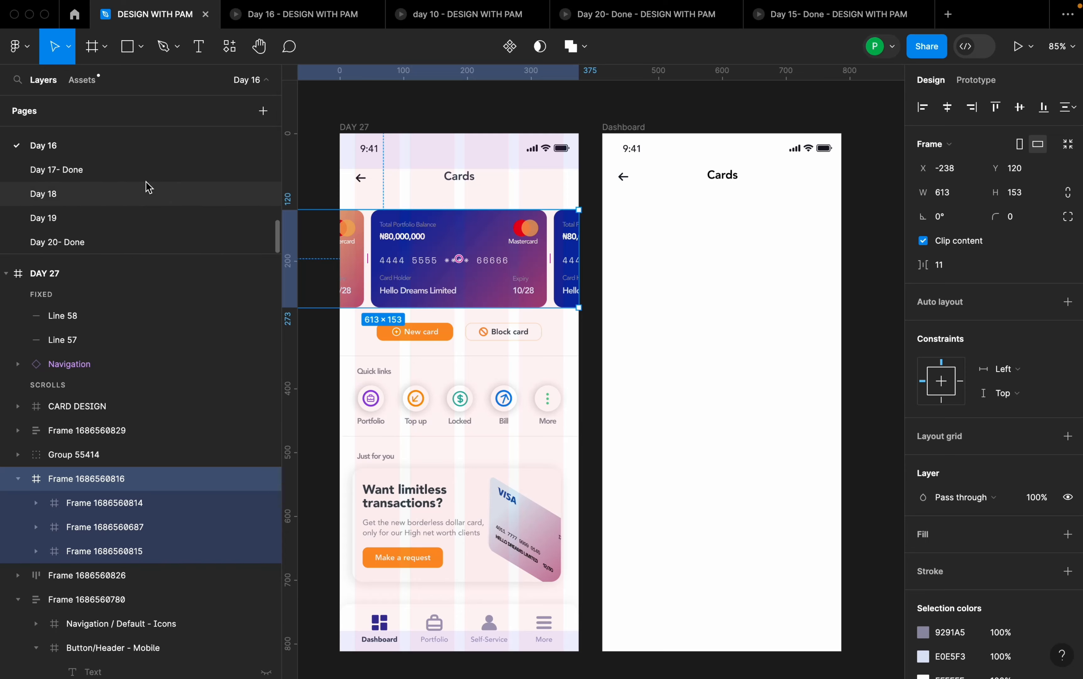
{"action": "scroll", "coordinate": [145, 179], "scroll_direction": "up", "scroll_amount": 8}
{"action": "left_click", "coordinate": [140, 136]}
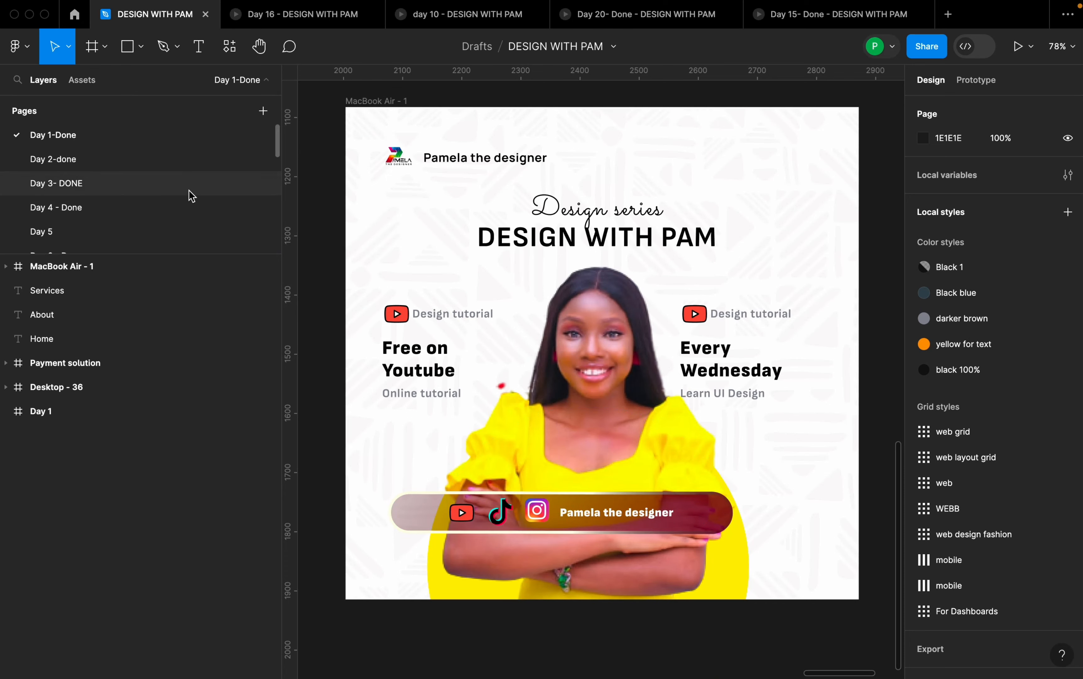
{"action": "scroll", "coordinate": [185, 194], "scroll_direction": "down", "scroll_amount": 5}
{"action": "scroll", "coordinate": [141, 220], "scroll_direction": "down", "scroll_amount": 2}
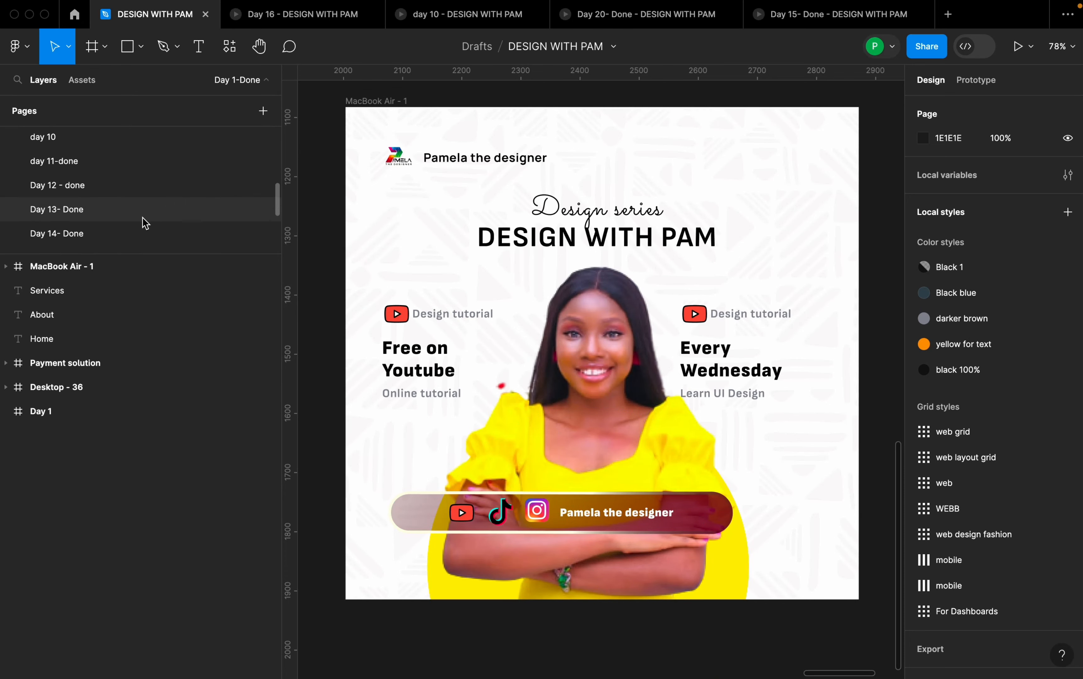
{"action": "left_click", "coordinate": [141, 217]}
{"action": "scroll", "coordinate": [135, 211], "scroll_direction": "down", "scroll_amount": 4}
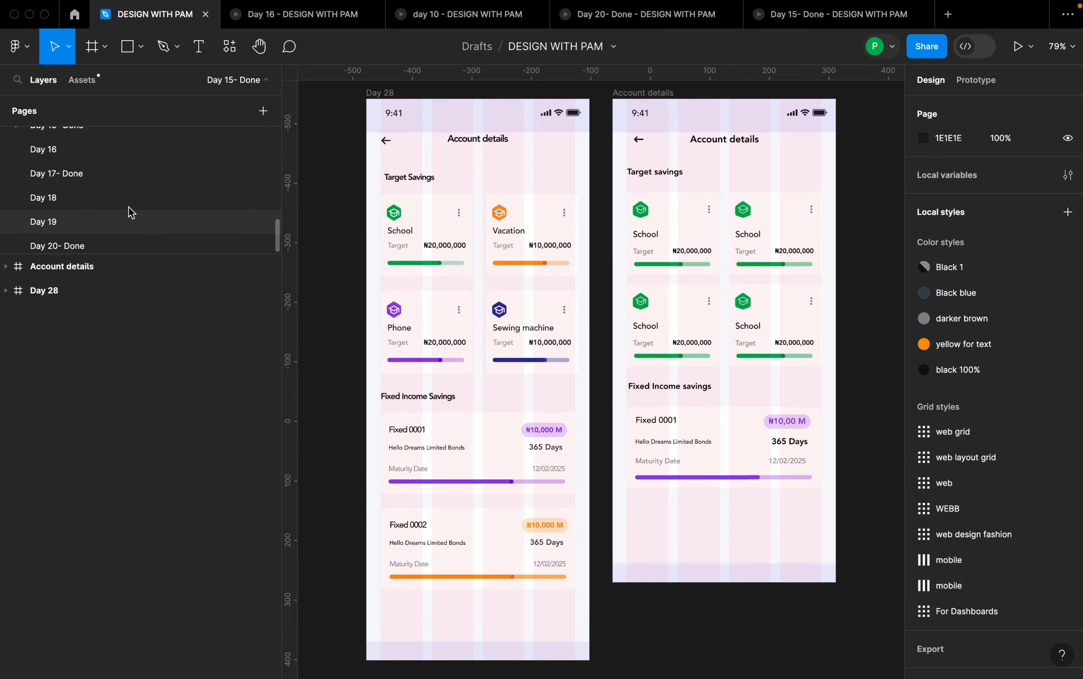
{"action": "left_click", "coordinate": [116, 176]}
{"action": "scroll", "coordinate": [122, 176], "scroll_direction": "up", "scroll_amount": 1}
{"action": "left_click", "coordinate": [122, 176]}
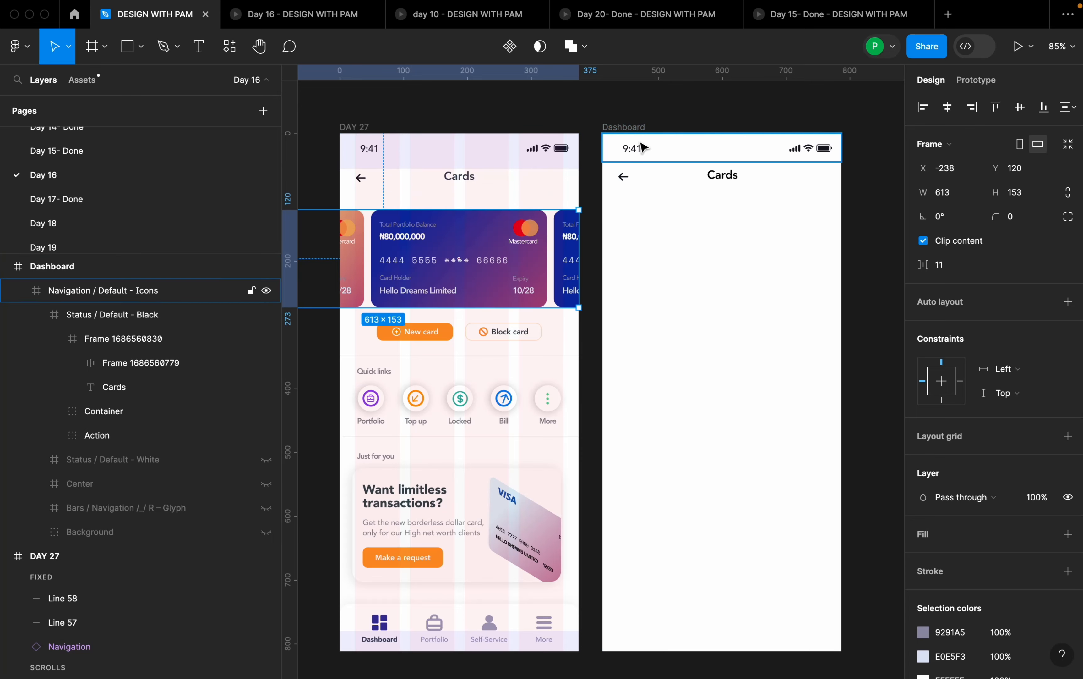
- Copy the three-card bank card carousel frame from DAY 27 into the Dashboard frame beneath the Cards header
{"action": "left_click", "coordinate": [639, 127]}
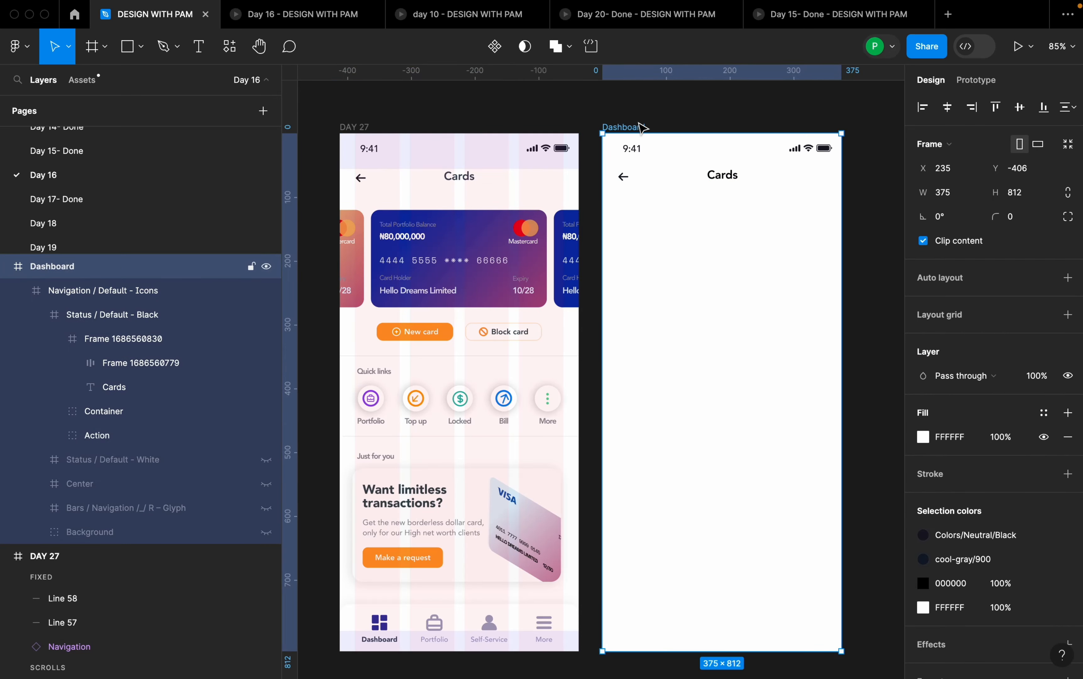
{"action": "left_click", "coordinate": [506, 230]}
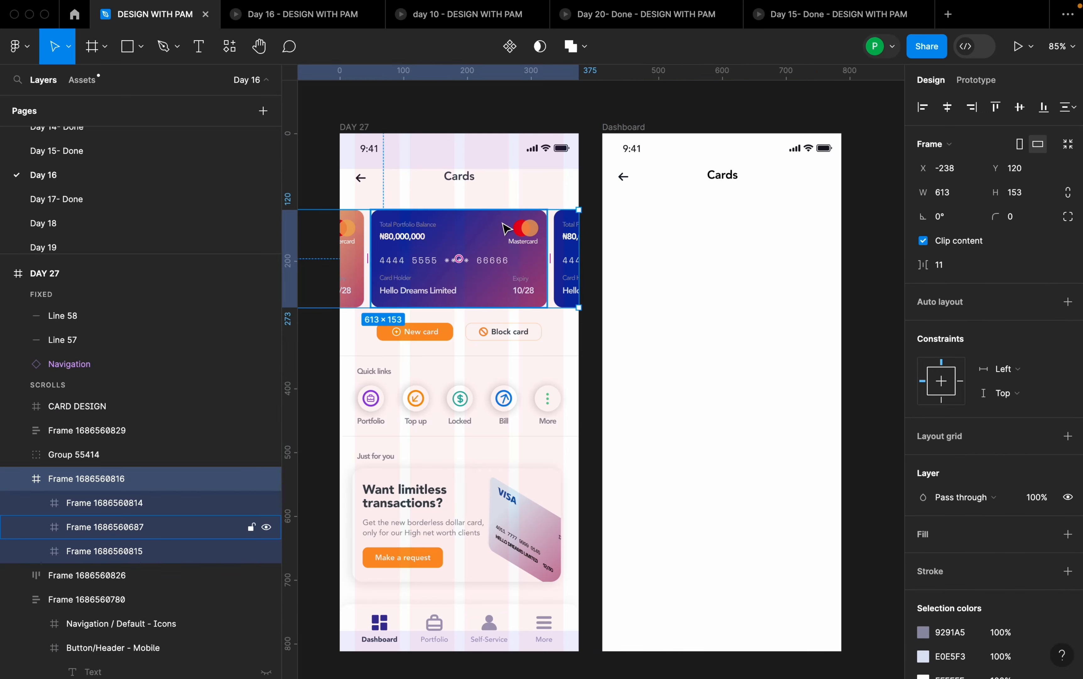
{"action": "left_click", "coordinate": [642, 128]}
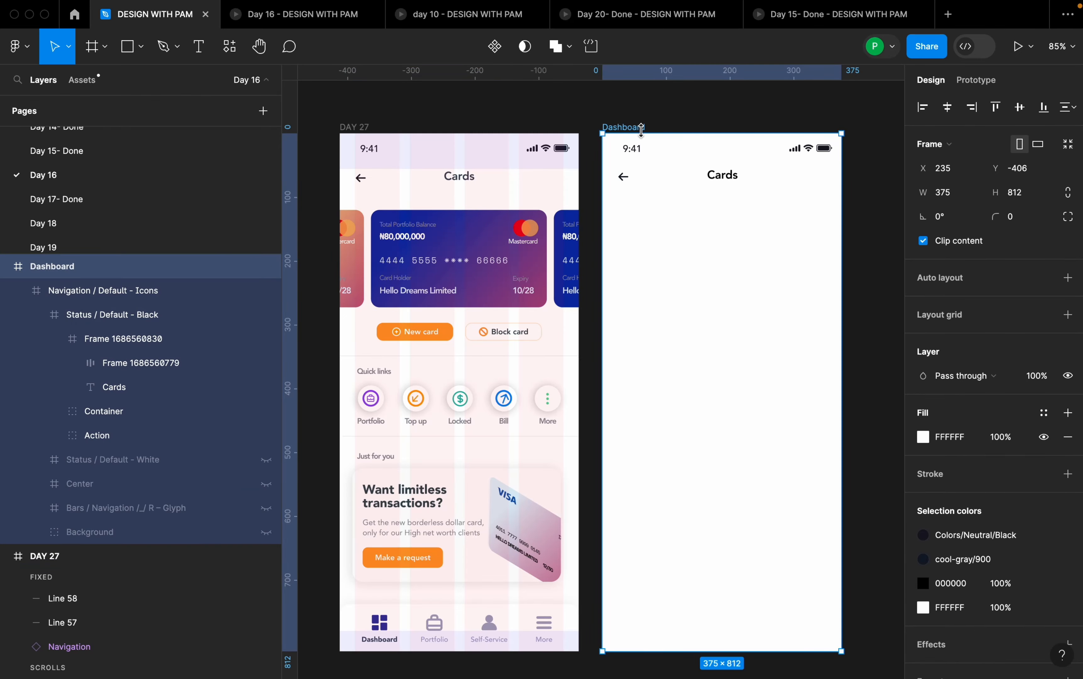
{"action": "key", "text": "ctrl+v"}
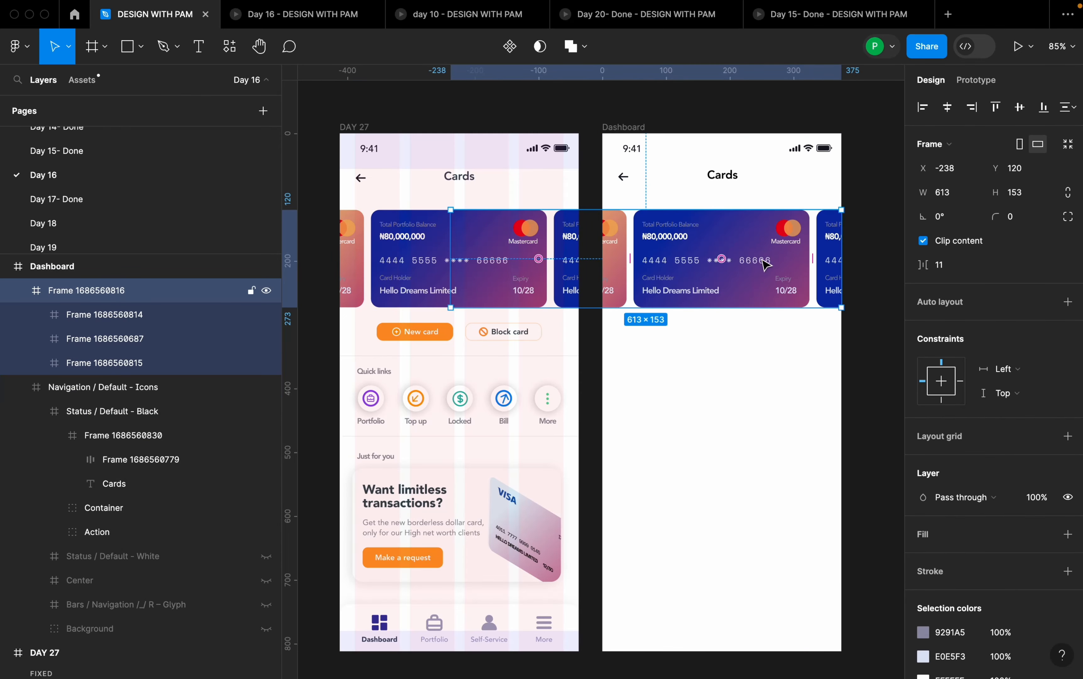
{"action": "left_click", "coordinate": [754, 341]}
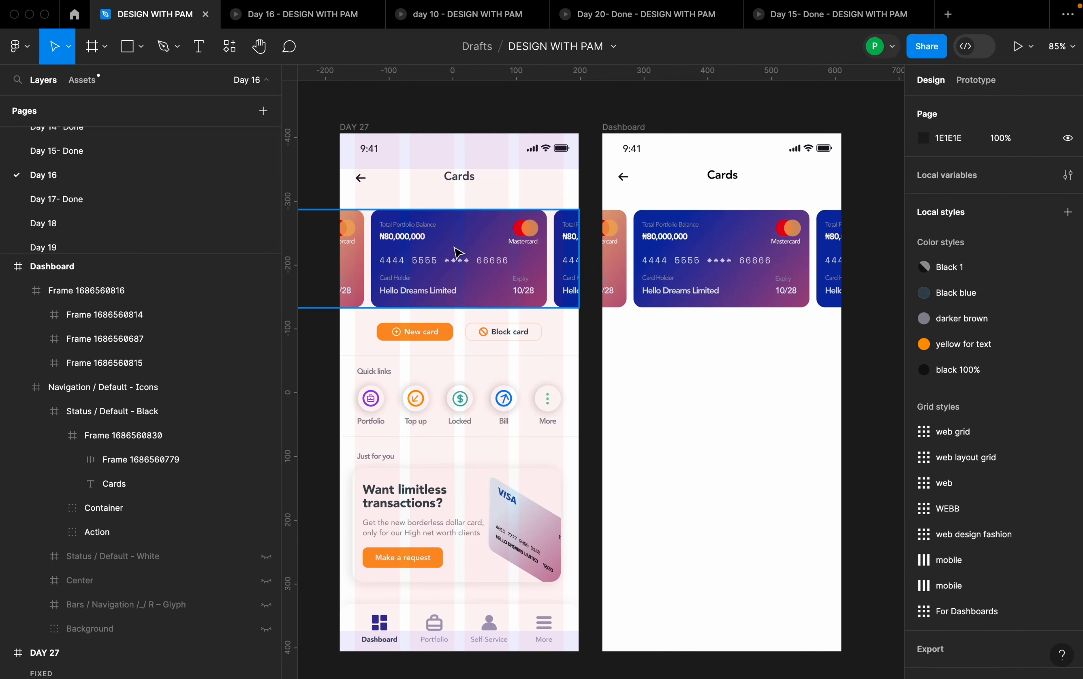
{"action": "left_click", "coordinate": [640, 132]}
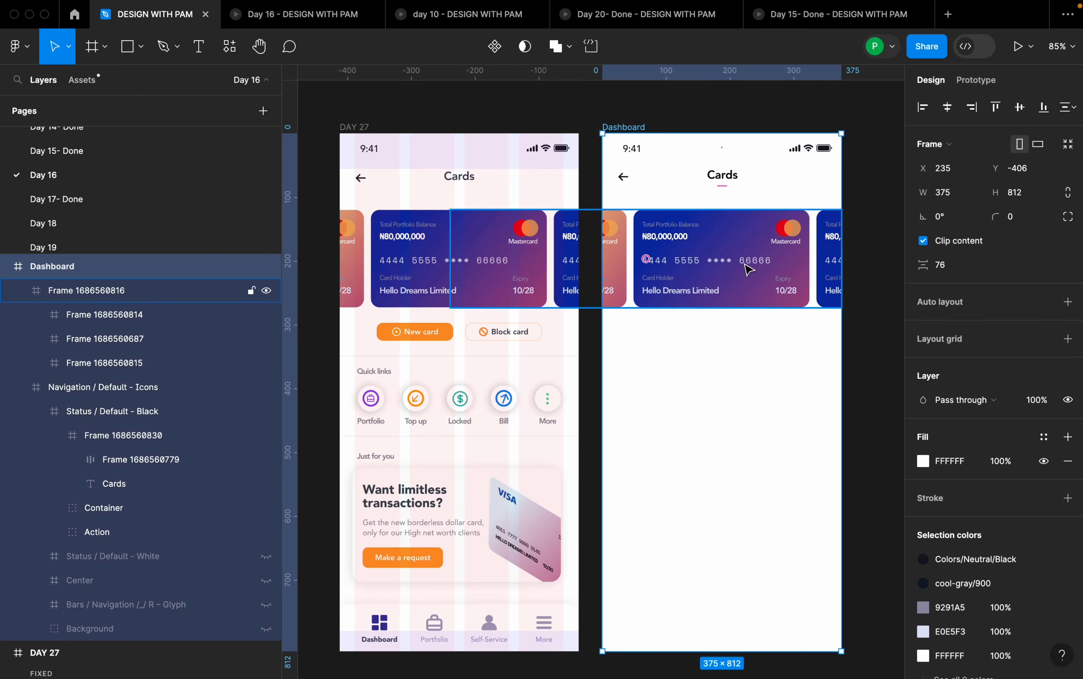
{"action": "left_click", "coordinate": [787, 286]}
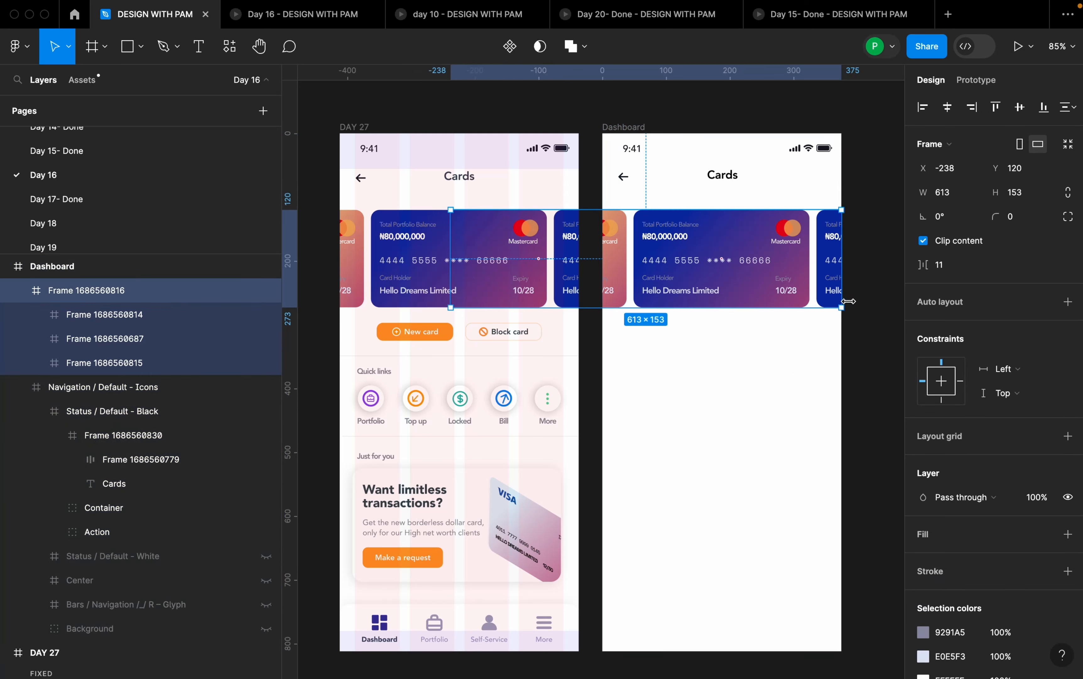
{"action": "left_click", "coordinate": [765, 312]}
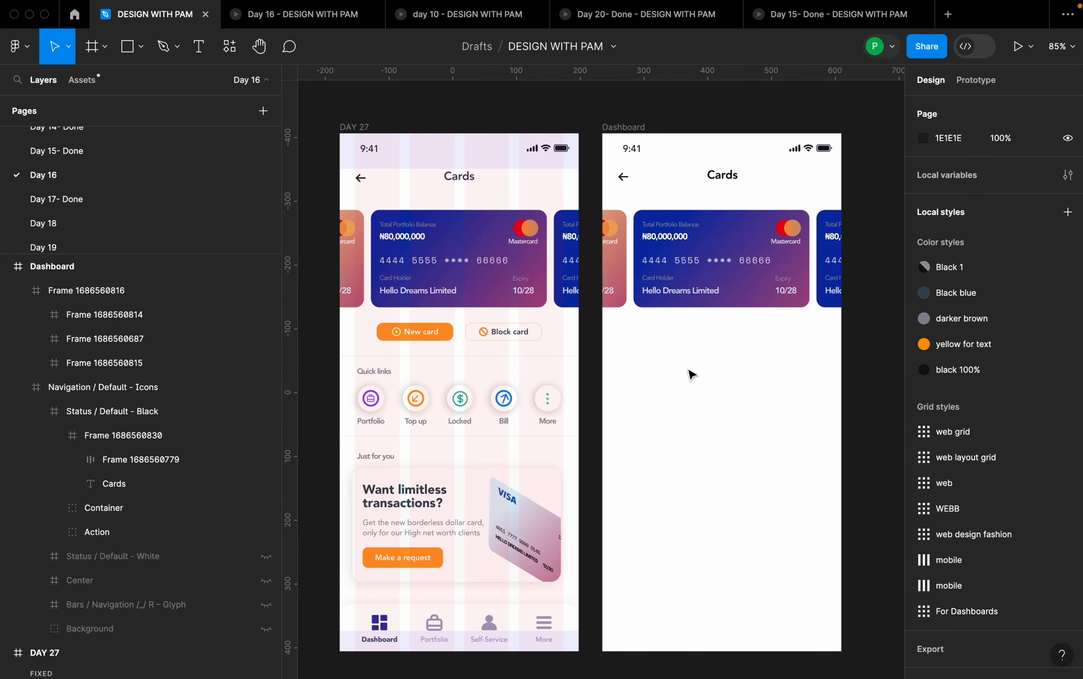
- Add the text "New card" to the Dashboard frame in the empty area below the bank cards
{"action": "key", "text": "t"}
{"action": "left_click", "coordinate": [669, 353]}
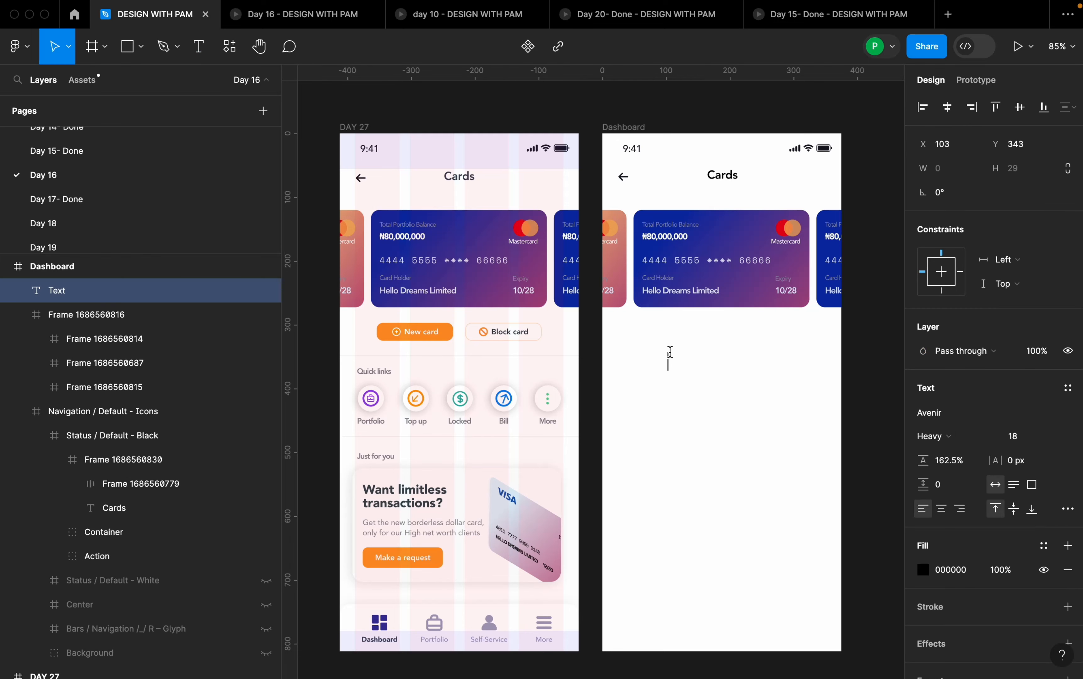
{"action": "type", "text": "New card"}
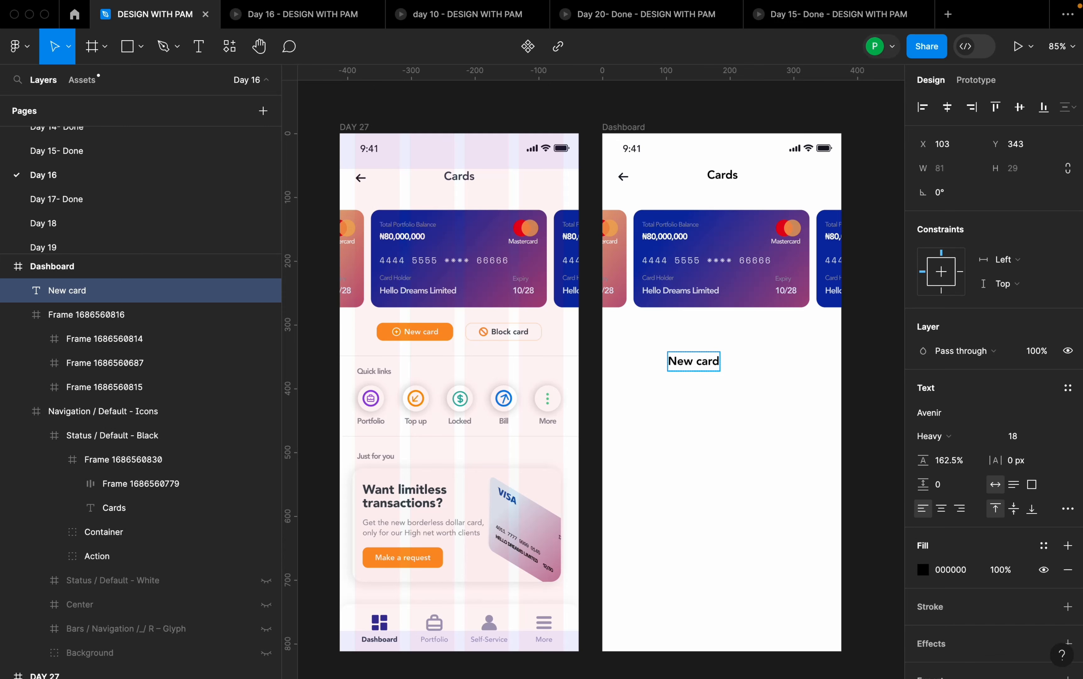
{"action": "left_click", "coordinate": [851, 513]}
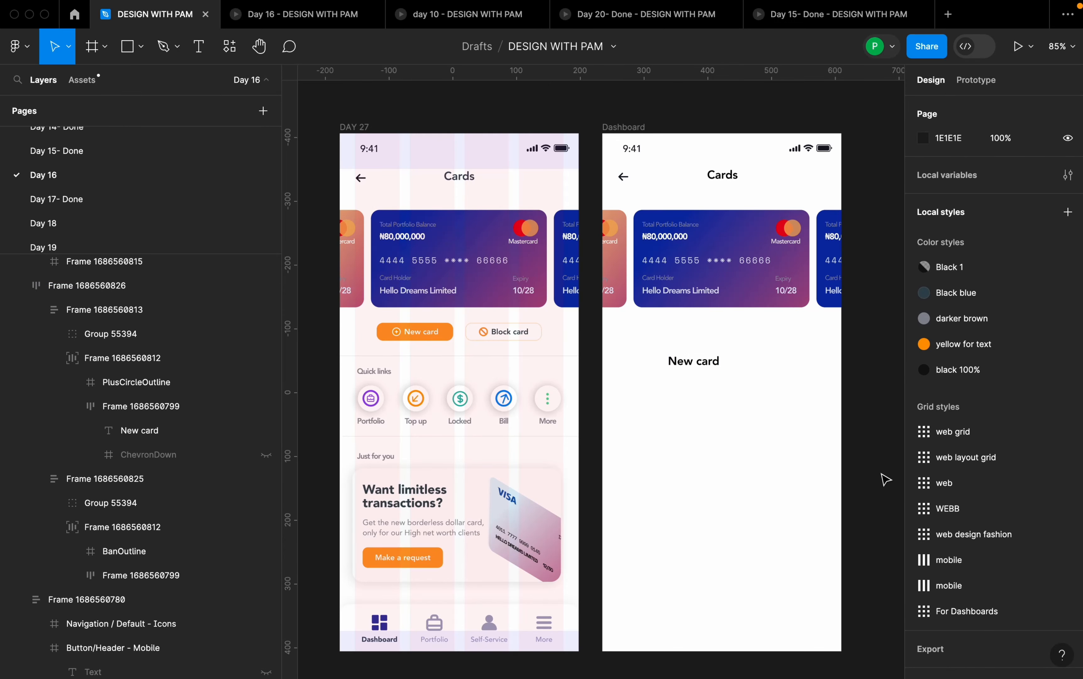
- Set the New card text's font size to 14
{"action": "left_click", "coordinate": [710, 369]}
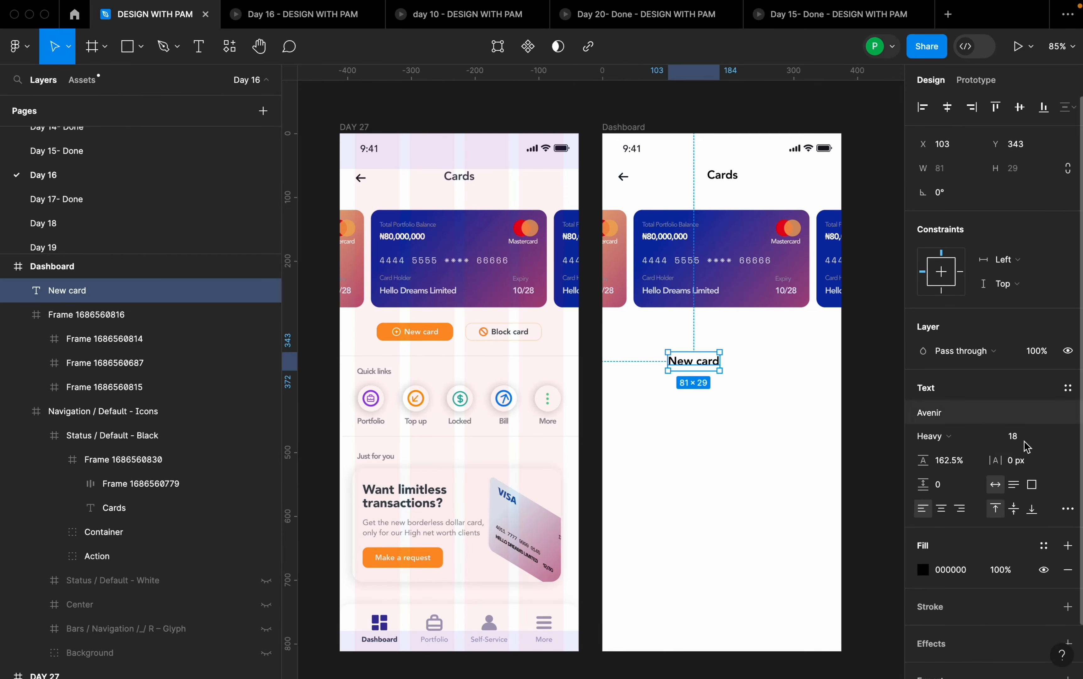
{"action": "left_click", "coordinate": [1052, 437]}
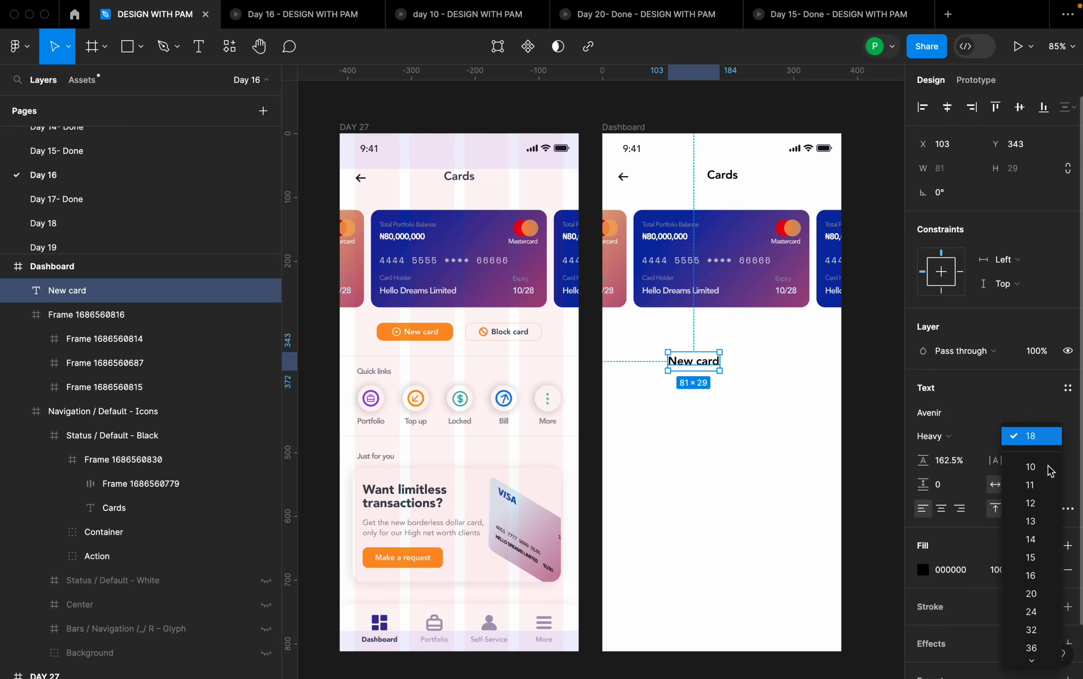
{"action": "left_click", "coordinate": [1044, 543]}
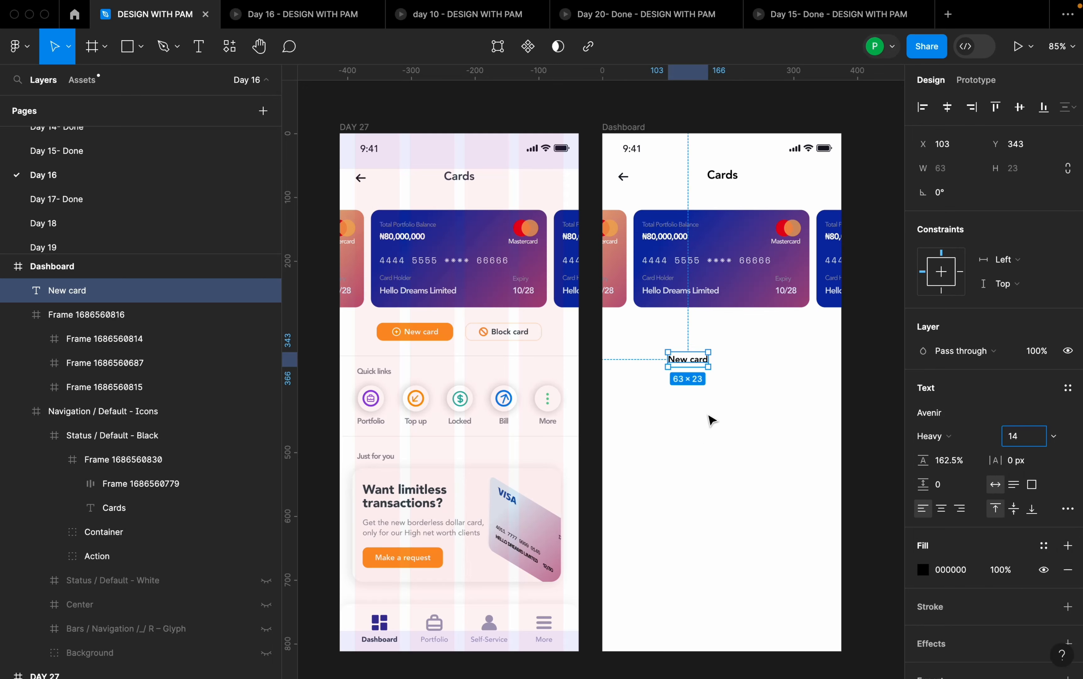
{"action": "left_click", "coordinate": [767, 350]}
- Wrap the New card text in an auto layout frame and move it up to about X 85, Y 319
{"action": "scroll", "coordinate": [738, 363], "scroll_direction": "up", "scroll_amount": 5}
{"action": "left_click", "coordinate": [674, 377]}
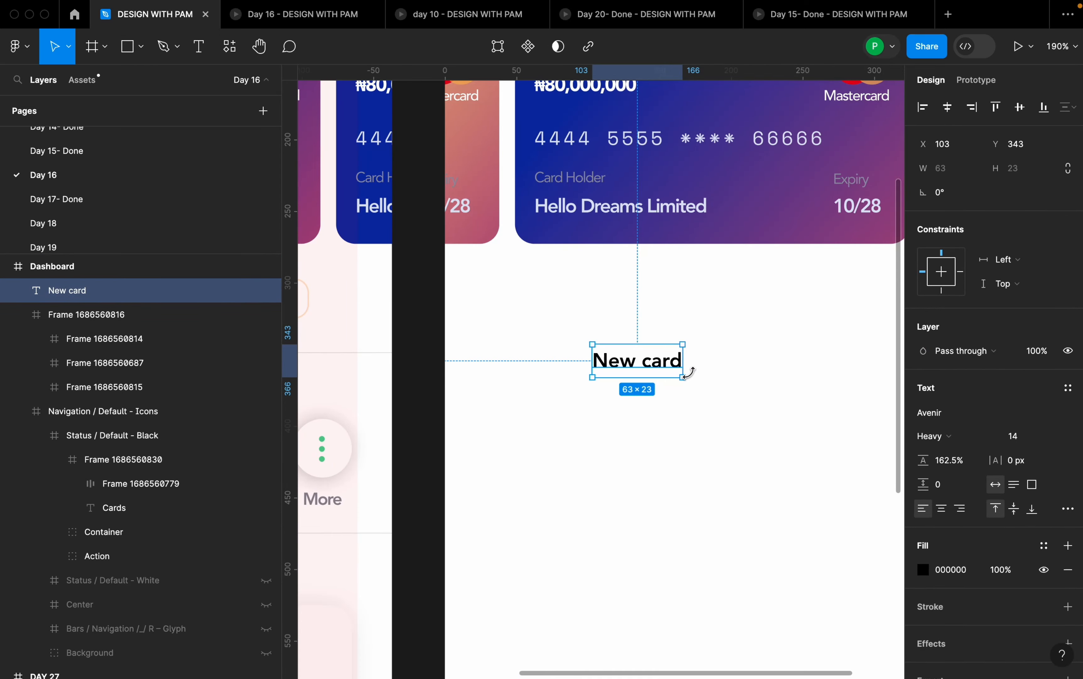
{"action": "key", "text": "shift+a"}
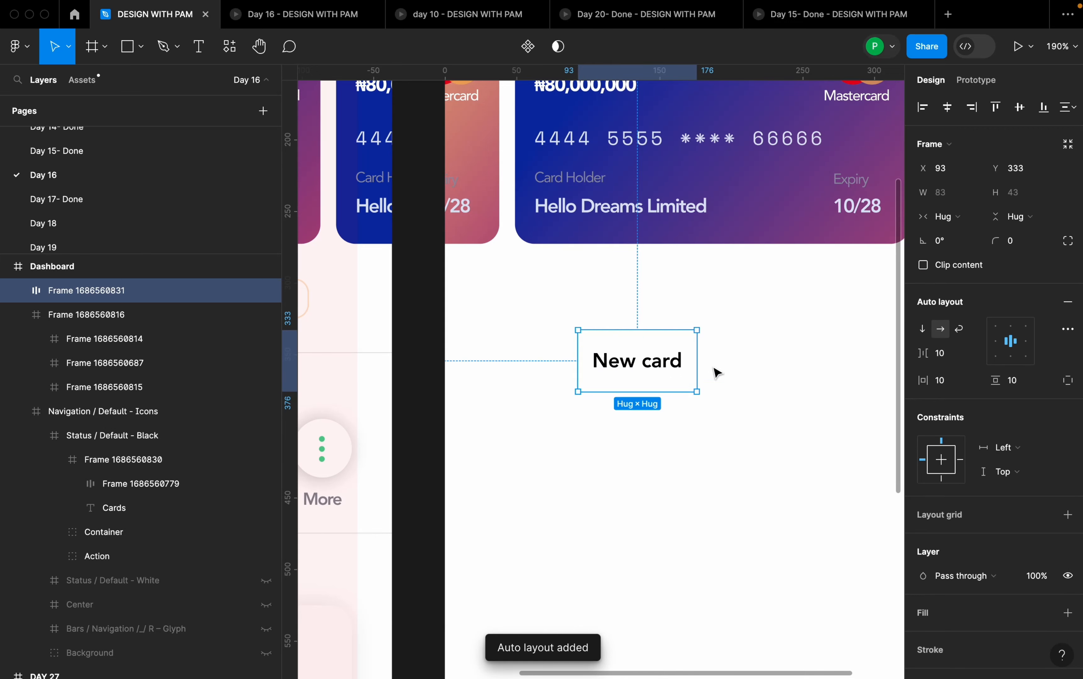
{"action": "left_click", "coordinate": [668, 364]}
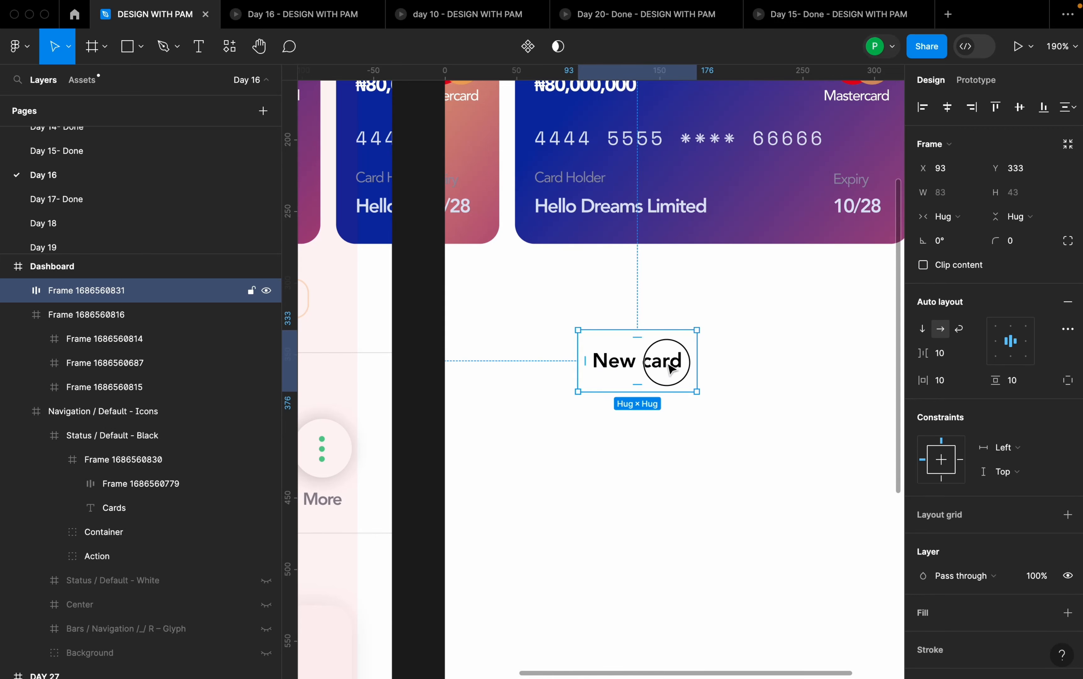
{"action": "left_click_drag", "start_coordinate": [668, 364], "coordinate": [645, 345]}
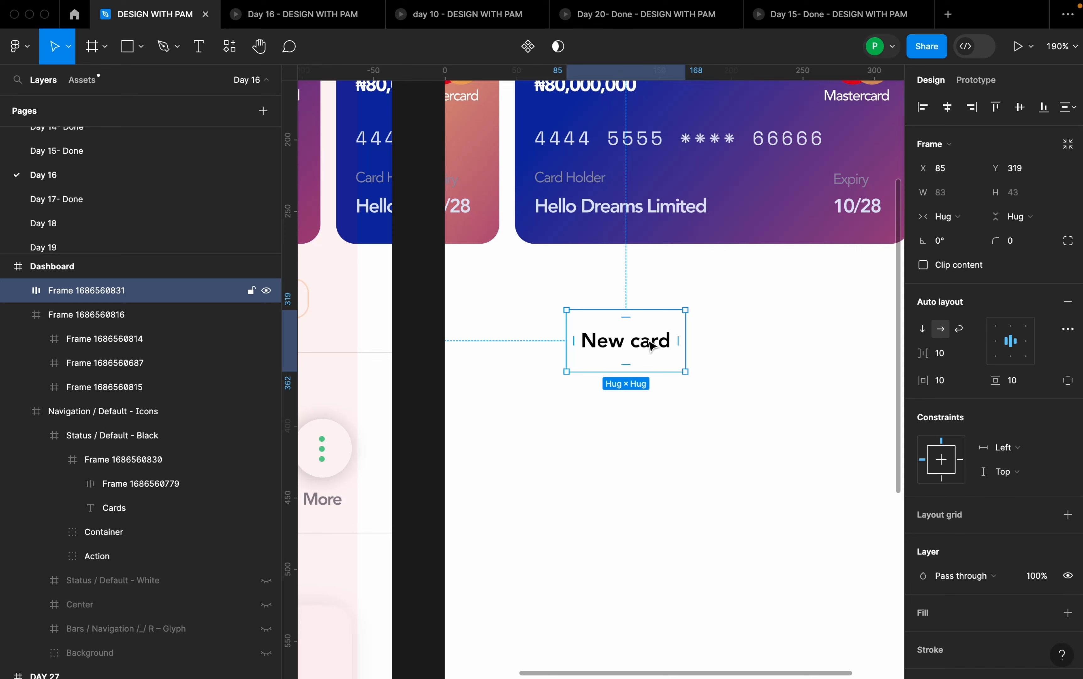
- Set the New card button frame's corner radius to 8
{"action": "left_click", "coordinate": [1017, 247]}
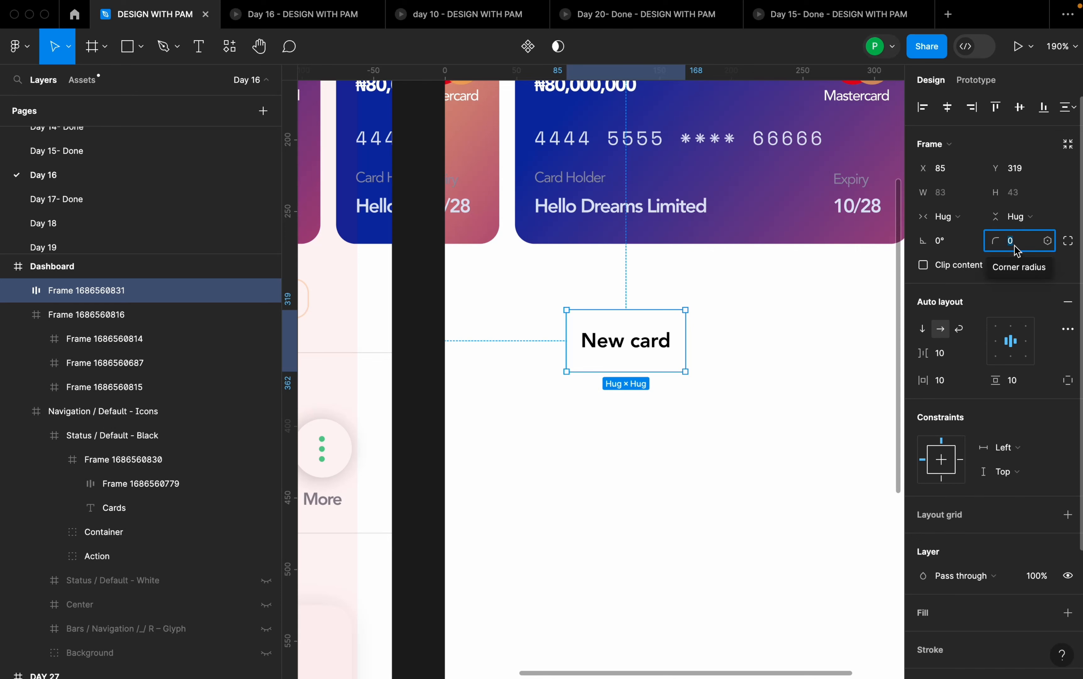
{"action": "type", "text": "8"}
{"action": "key", "text": "Return"}
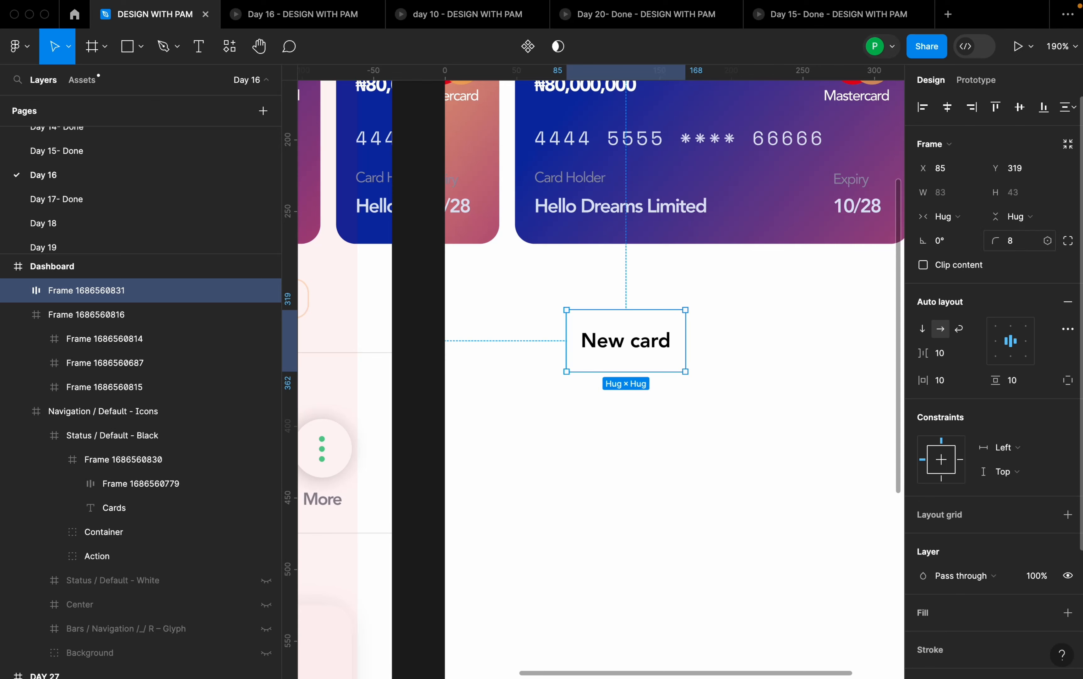
- Add a fill to the New card button frame and color it with the orange document color FF9D2B
{"action": "scroll", "coordinate": [1003, 529], "scroll_direction": "down", "scroll_amount": 4}
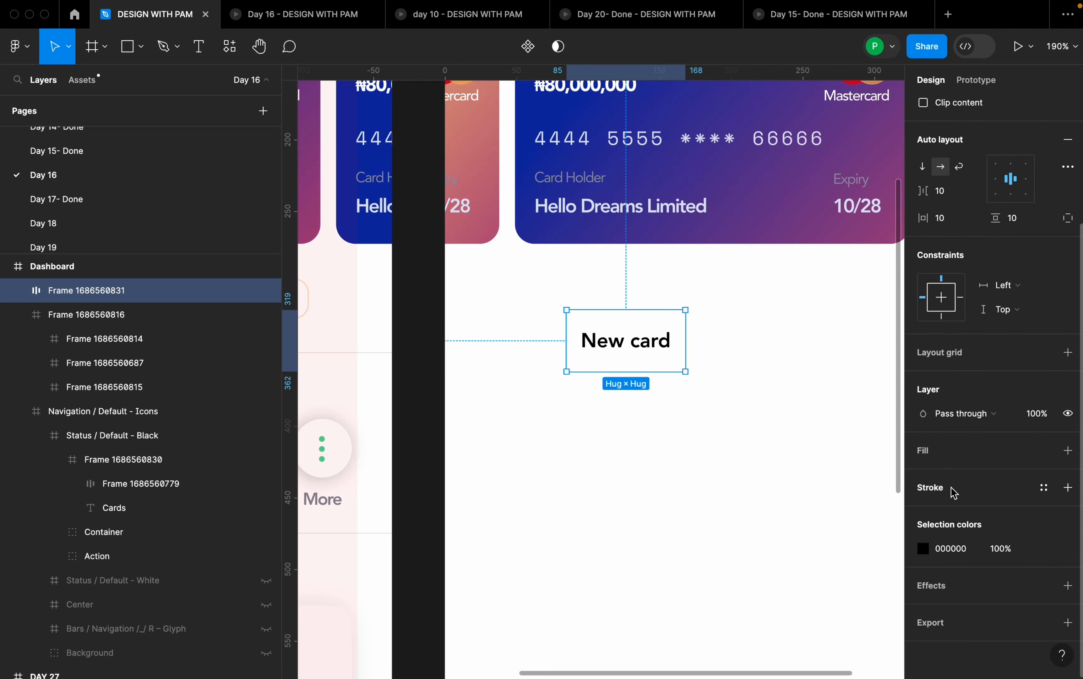
{"action": "left_click", "coordinate": [1068, 451]}
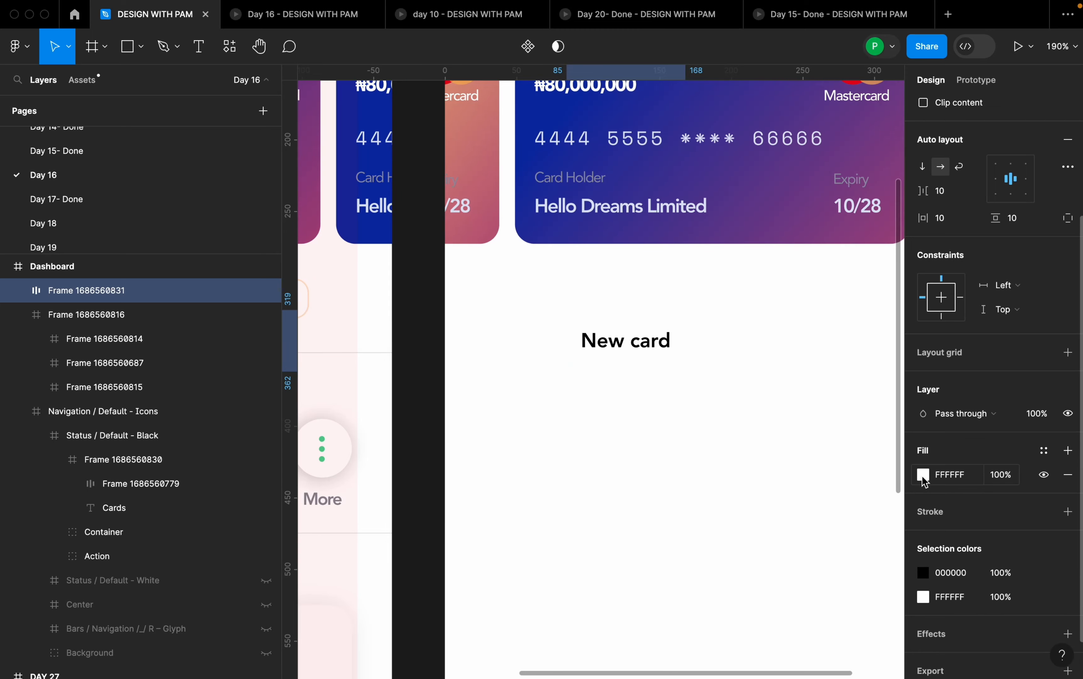
{"action": "left_click", "coordinate": [924, 475]}
{"action": "left_click", "coordinate": [869, 597]}
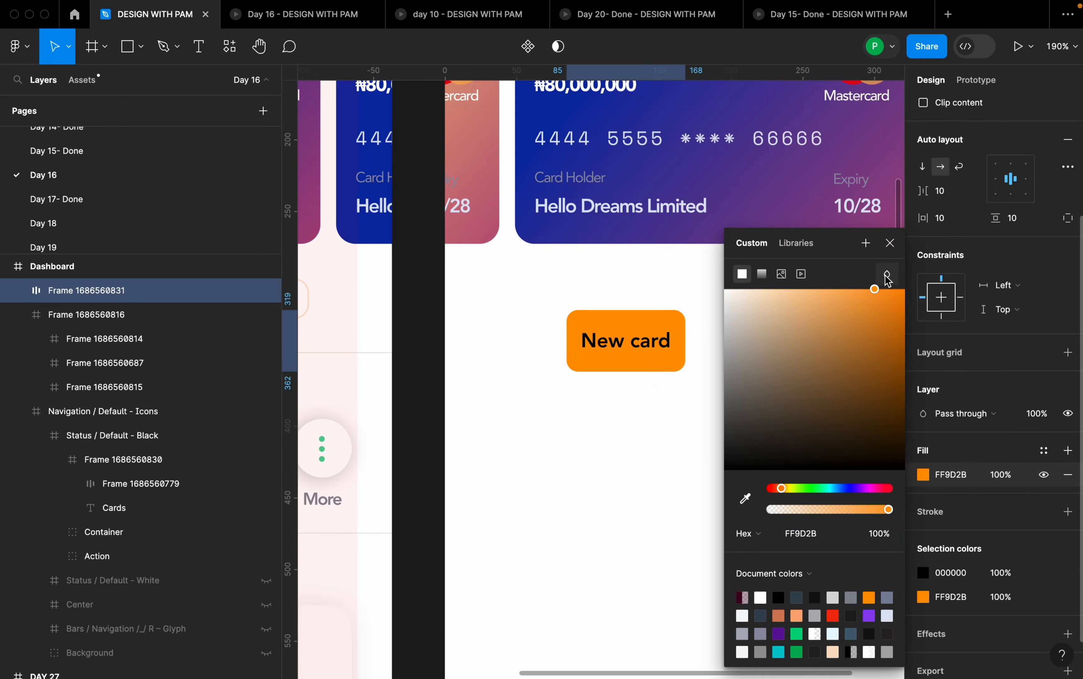
{"action": "left_click", "coordinate": [776, 368]}
{"action": "scroll", "coordinate": [783, 369], "scroll_direction": "down", "scroll_amount": 5}
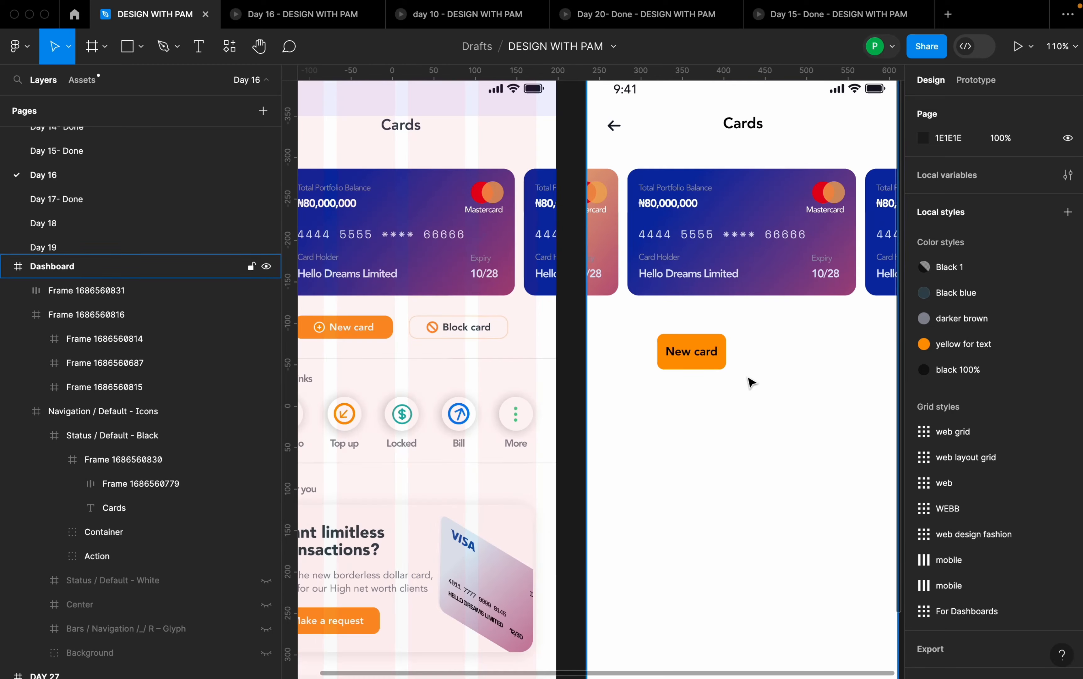
- Move the New card button closer to the bank cards, to about X 78, Y 308
{"action": "left_click", "coordinate": [714, 354]}
{"action": "scroll", "coordinate": [718, 358], "scroll_direction": "up", "scroll_amount": 5}
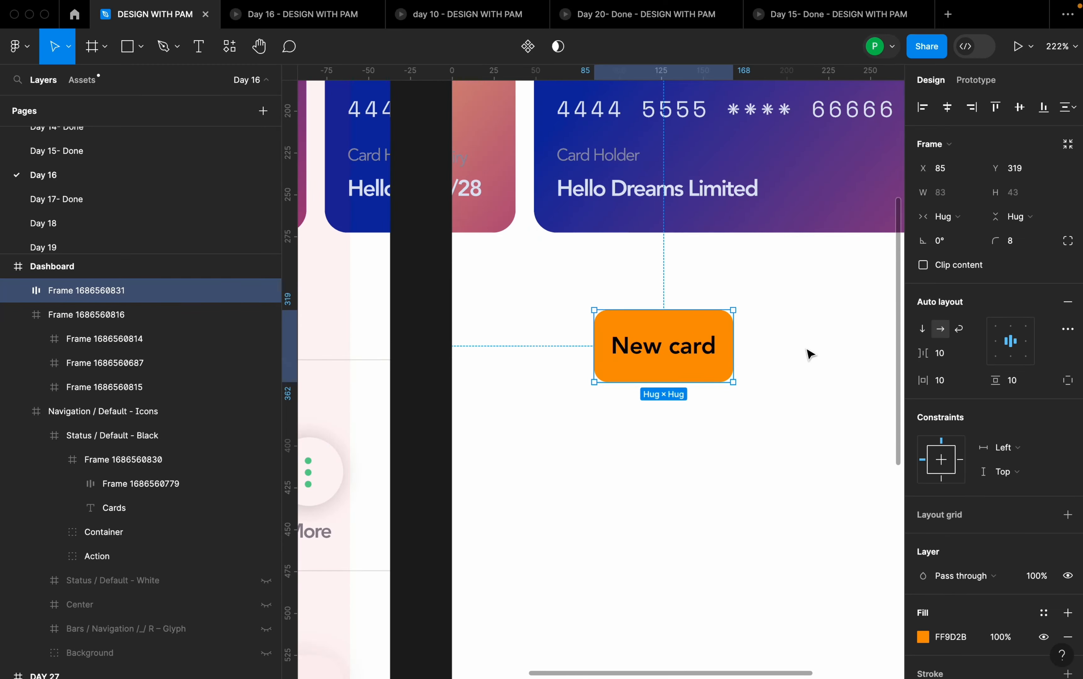
{"action": "scroll", "coordinate": [810, 359], "scroll_direction": "up", "scroll_amount": 3}
{"action": "scroll", "coordinate": [682, 380], "scroll_direction": "down", "scroll_amount": 3}
{"action": "left_click", "coordinate": [664, 372]}
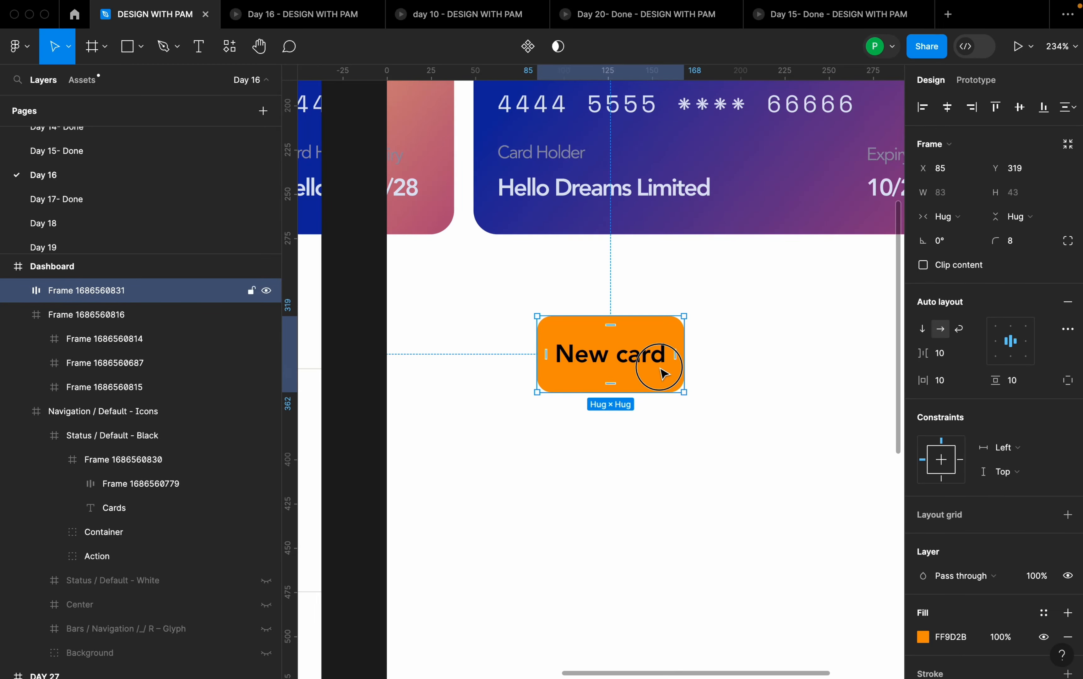
{"action": "left_click_drag", "start_coordinate": [665, 373], "coordinate": [645, 353]}
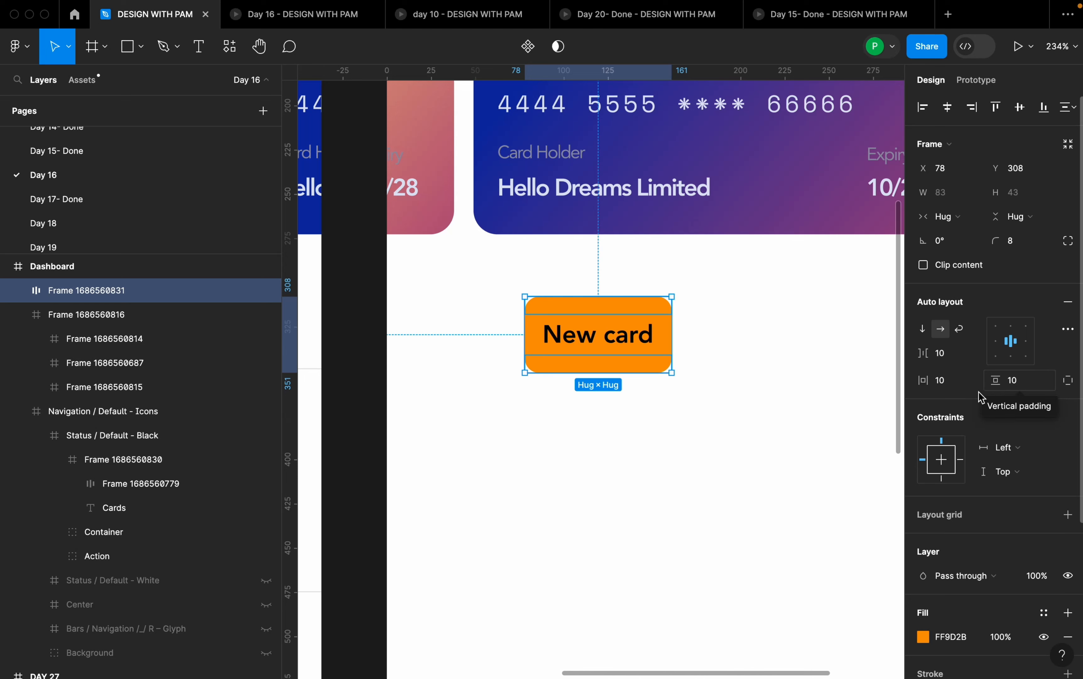
- Set the New card button's horizontal padding to 32 and its vertical padding to 6
{"action": "left_click", "coordinate": [948, 380]}
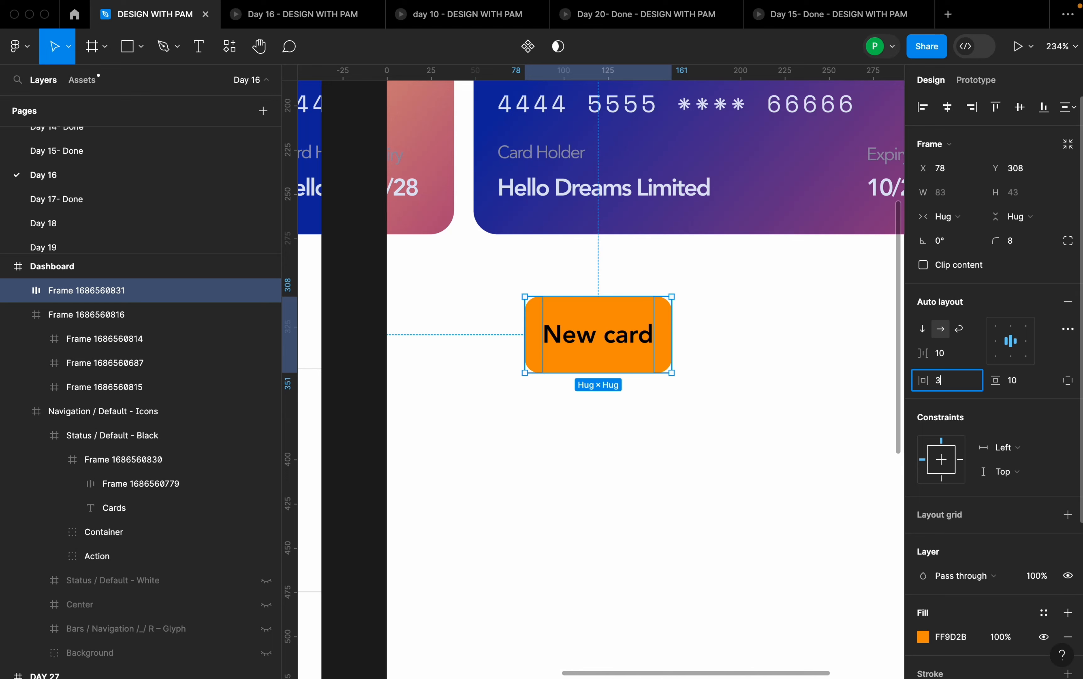
{"action": "key", "text": "Return"}
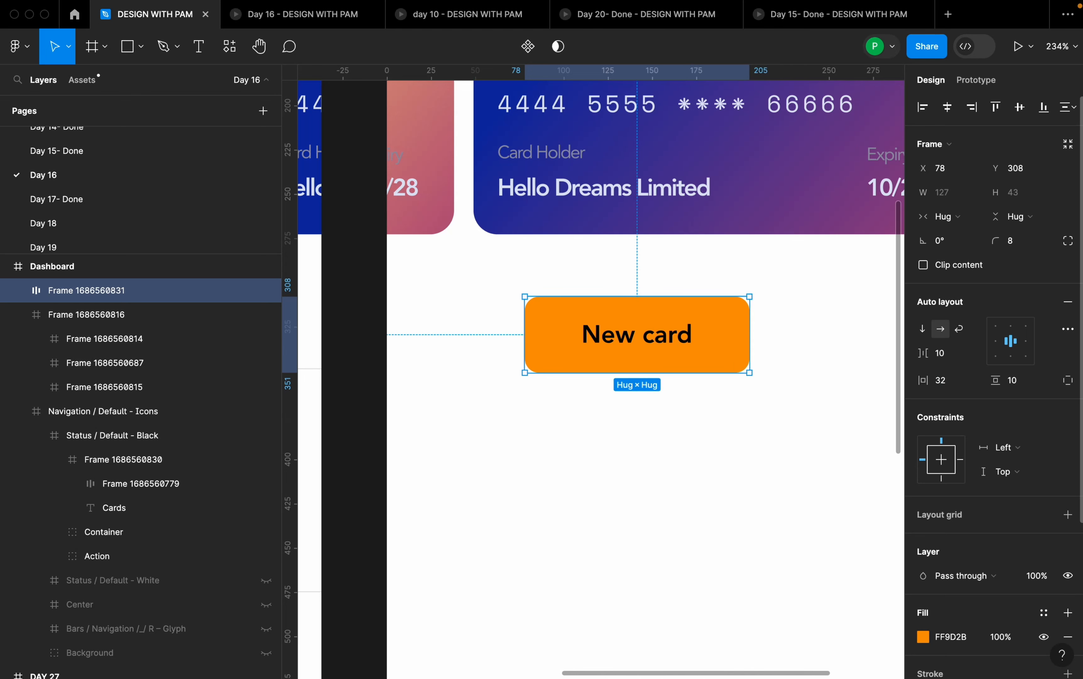
{"action": "left_click", "coordinate": [1021, 385]}
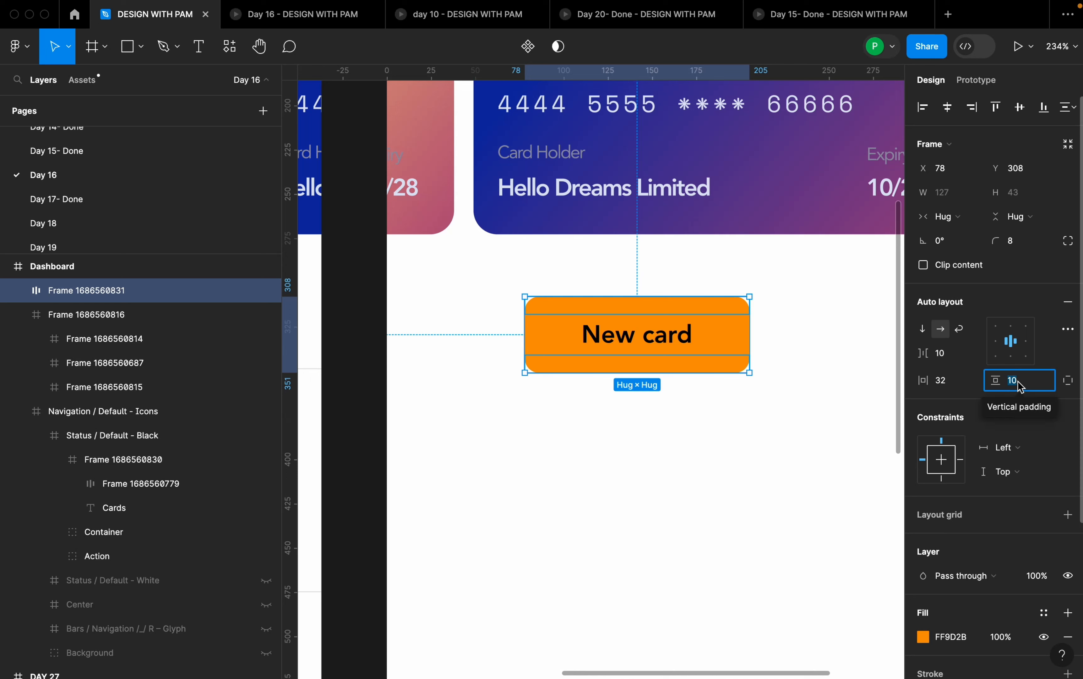
{"action": "type", "text": "8"}
{"action": "key", "text": "Return"}
{"action": "left_click", "coordinate": [1035, 383]}
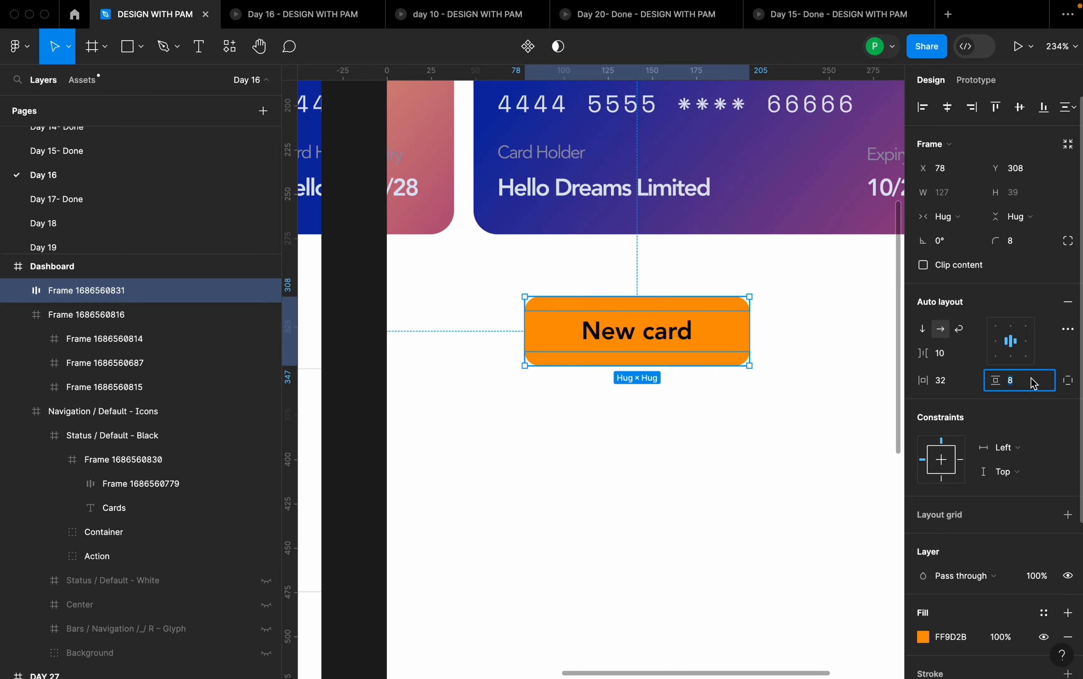
{"action": "type", "text": "6"}
{"action": "key", "text": "Return"}
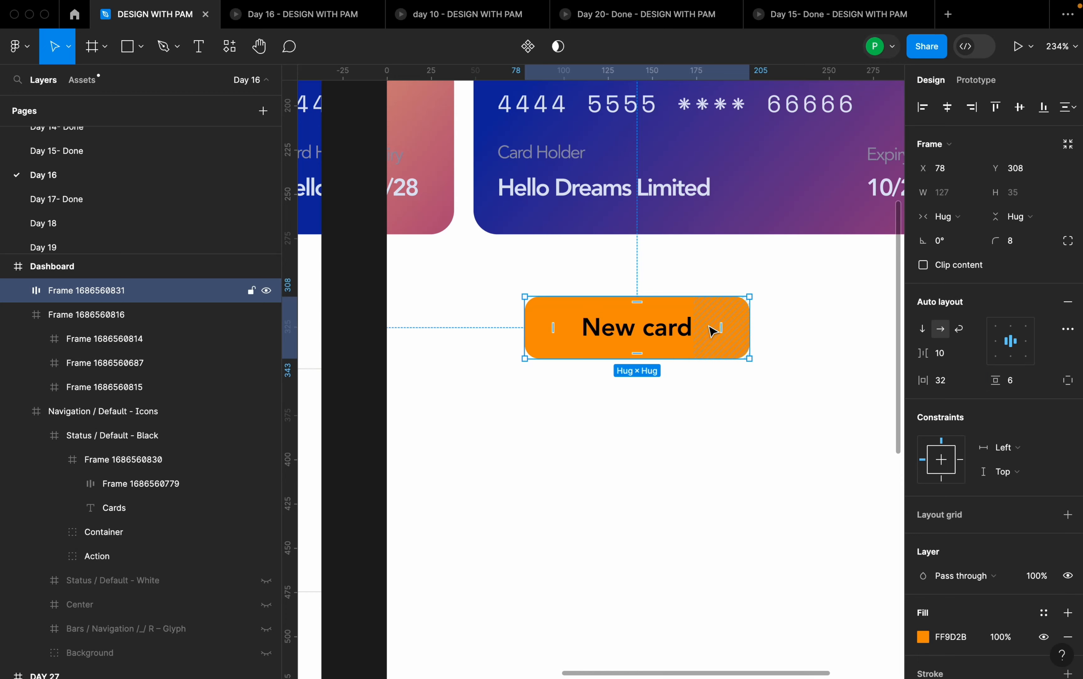
- Set the font size of the New card button's text to 12
{"action": "double_click", "coordinate": [653, 326]}
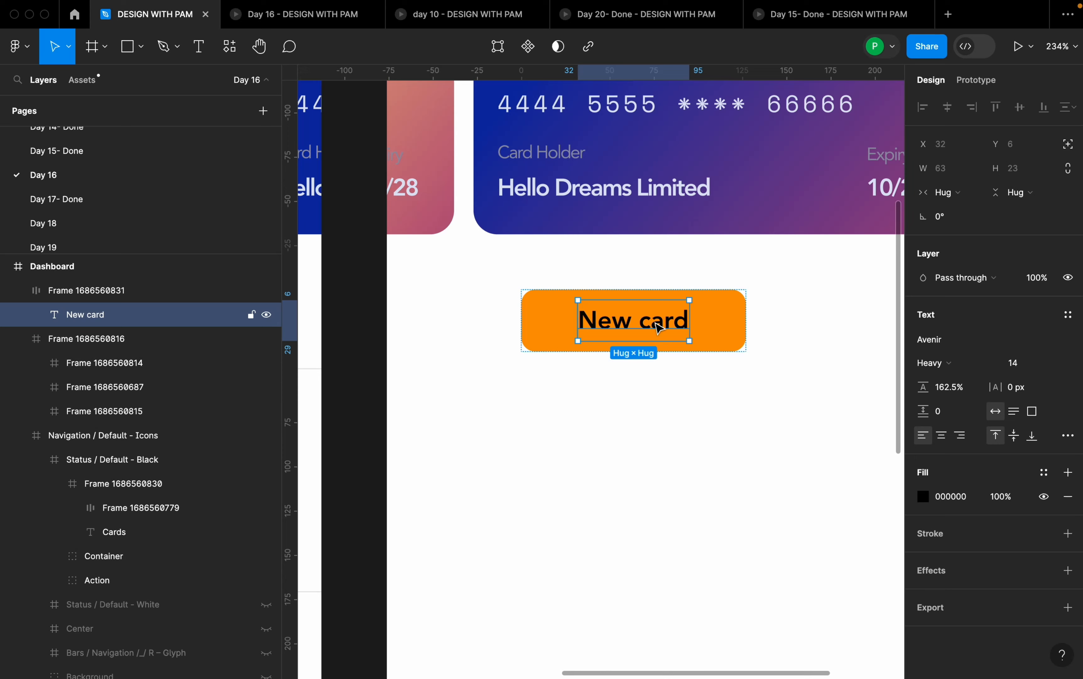
{"action": "left_click", "coordinate": [651, 388]}
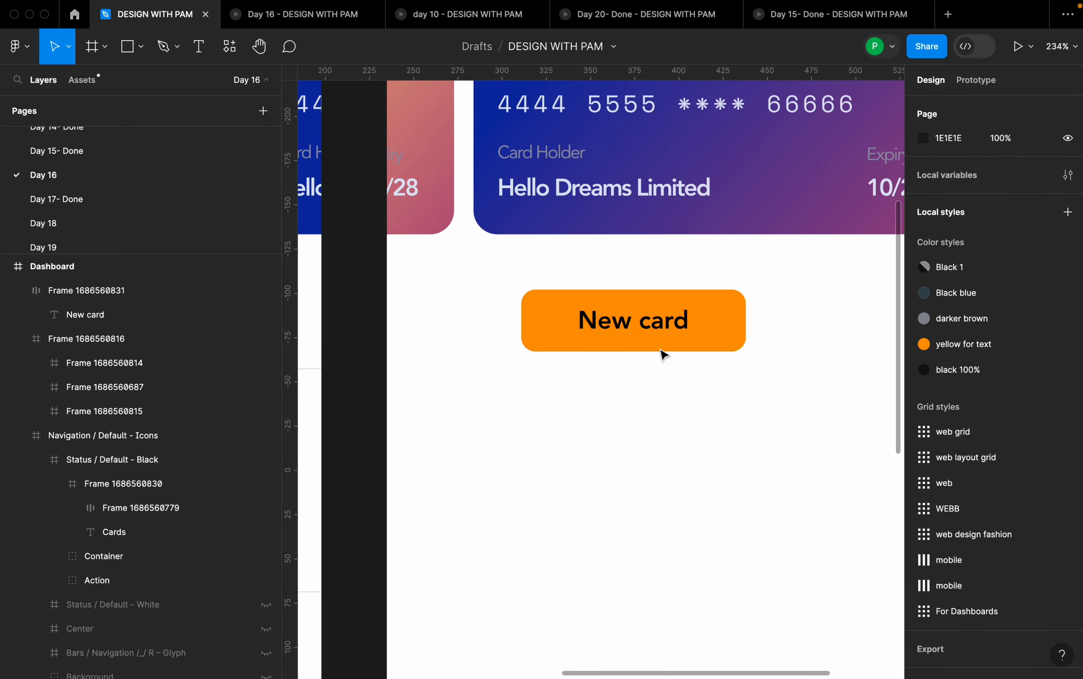
{"action": "double_click", "coordinate": [674, 331]}
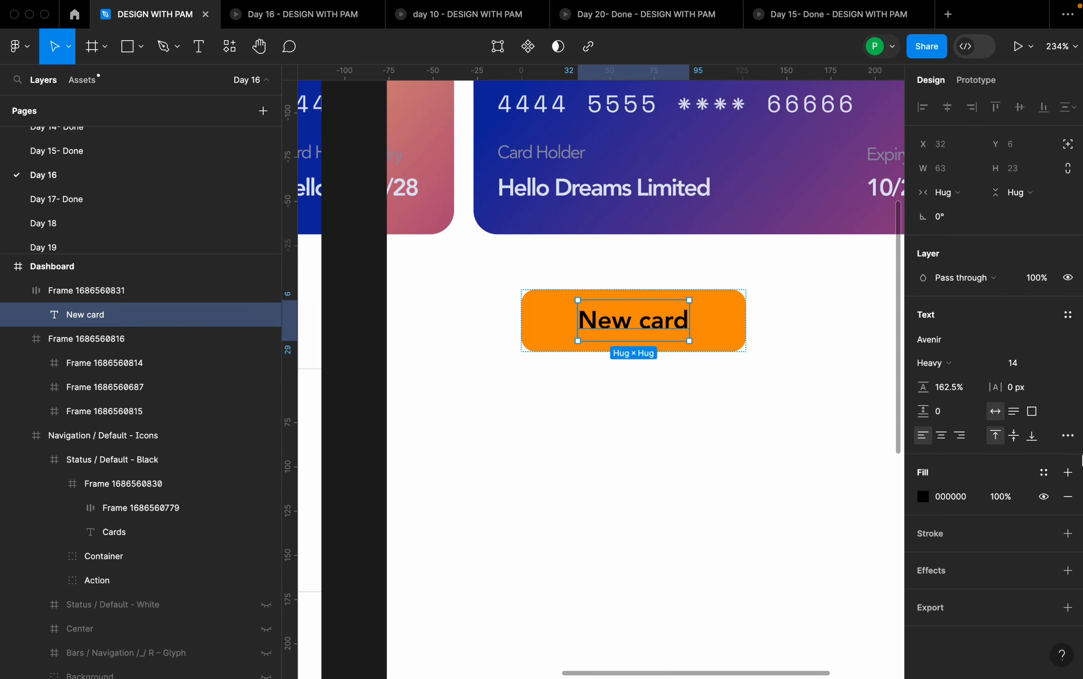
{"action": "left_click", "coordinate": [1046, 363]}
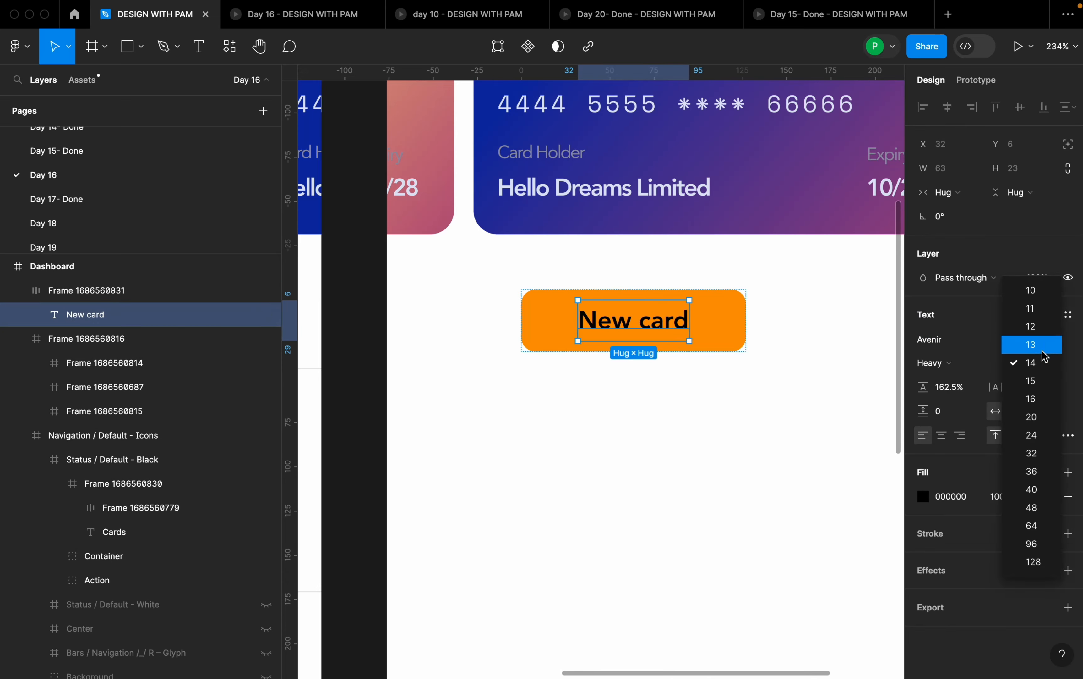
{"action": "left_click", "coordinate": [1041, 329]}
{"action": "left_click", "coordinate": [709, 355]}
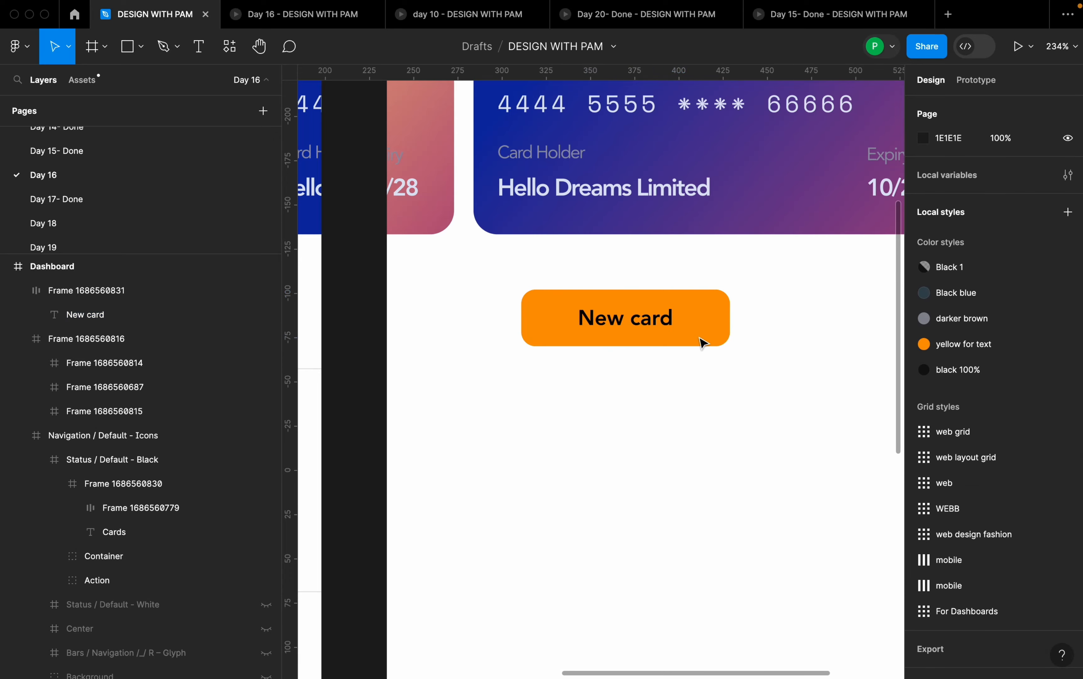
- Change the fill color of the New card button's text to white
{"action": "double_click", "coordinate": [670, 322]}
{"action": "left_click", "coordinate": [922, 496]}
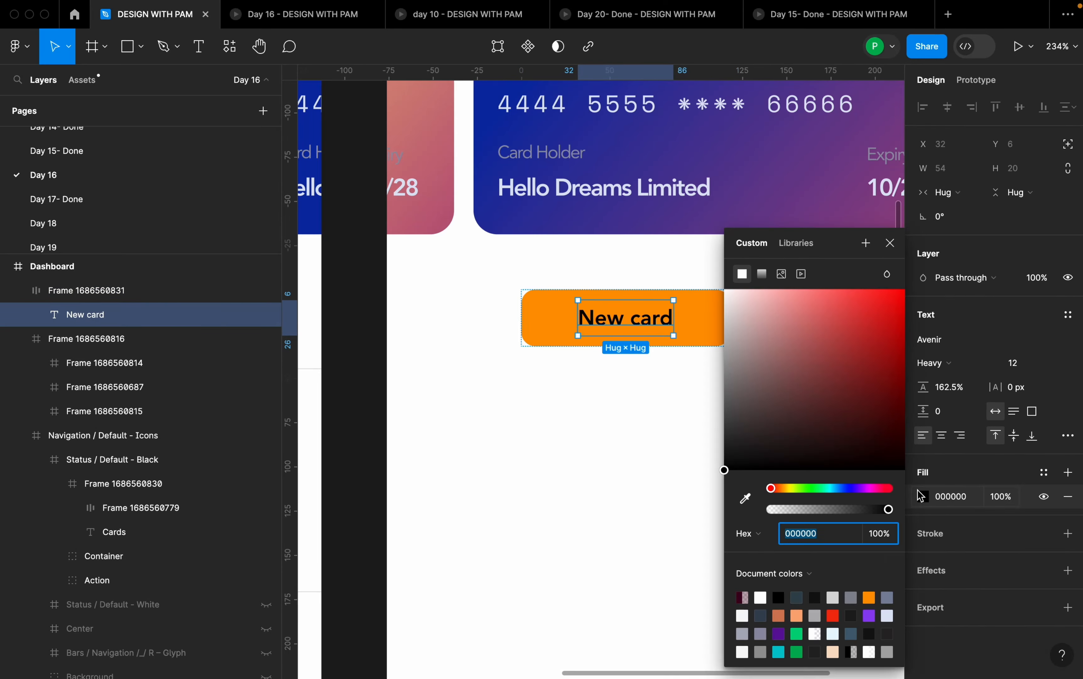
{"action": "left_click_drag", "start_coordinate": [749, 319], "coordinate": [718, 280]}
{"action": "left_click", "coordinate": [658, 394]}
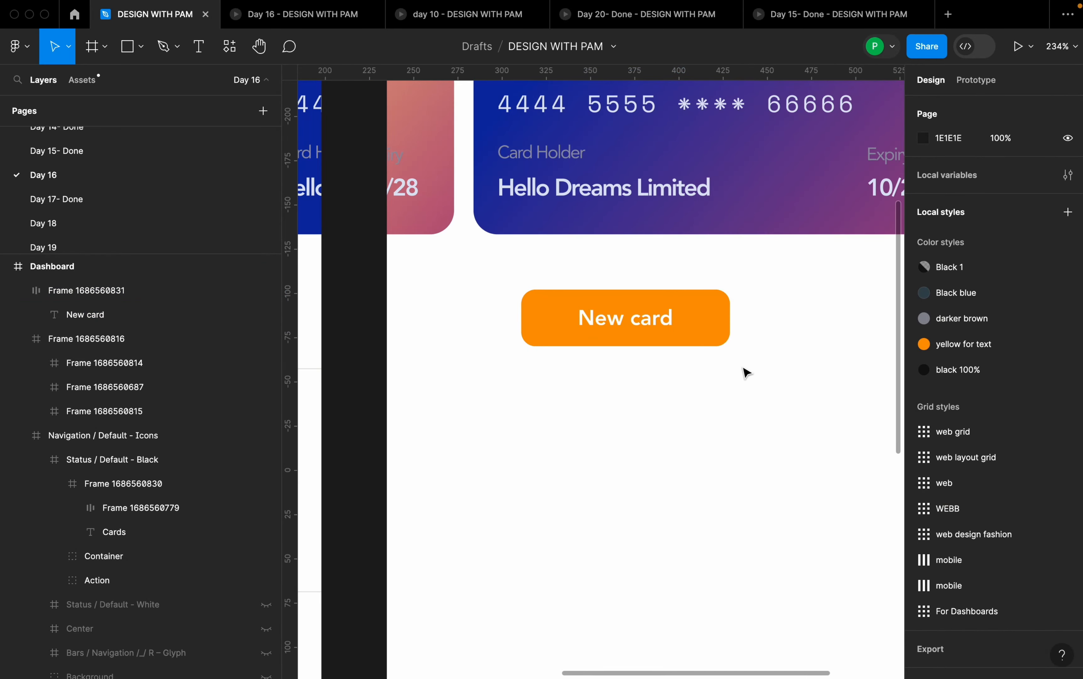
- Run the Iconify plugin with the Dashboard frame selected
{"action": "scroll", "coordinate": [771, 379], "scroll_direction": "down", "scroll_amount": 3}
{"action": "scroll", "coordinate": [583, 412], "scroll_direction": "down", "scroll_amount": 5}
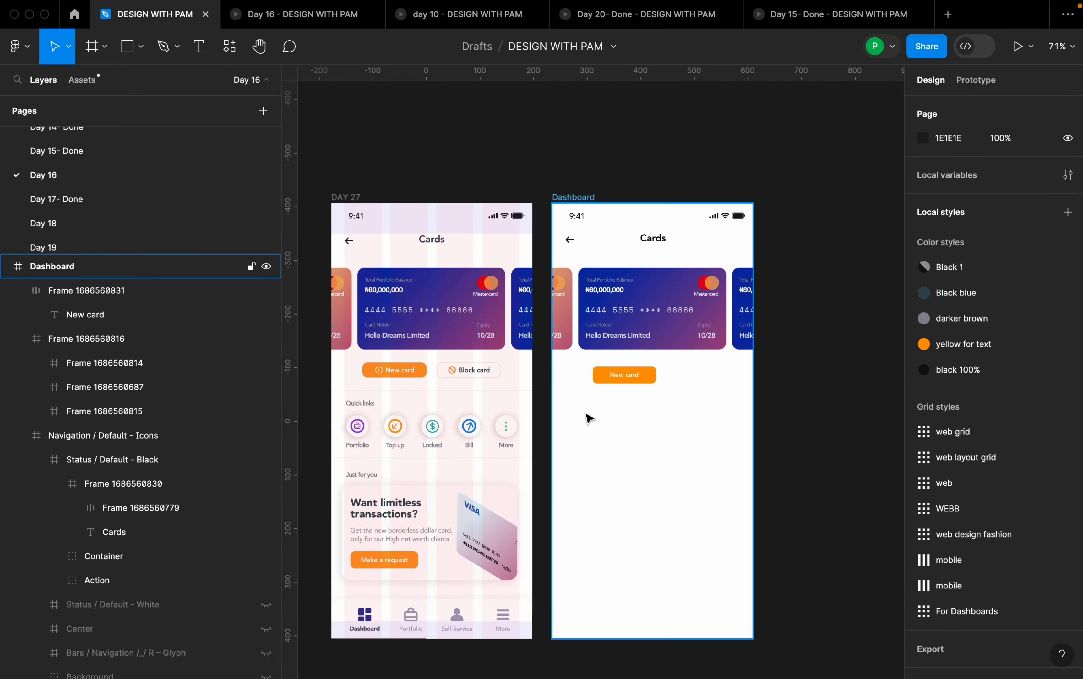
{"action": "scroll", "coordinate": [661, 413], "scroll_direction": "up", "scroll_amount": 2}
{"action": "scroll", "coordinate": [660, 397], "scroll_direction": "up", "scroll_amount": 5}
{"action": "right_click", "coordinate": [558, 417]}
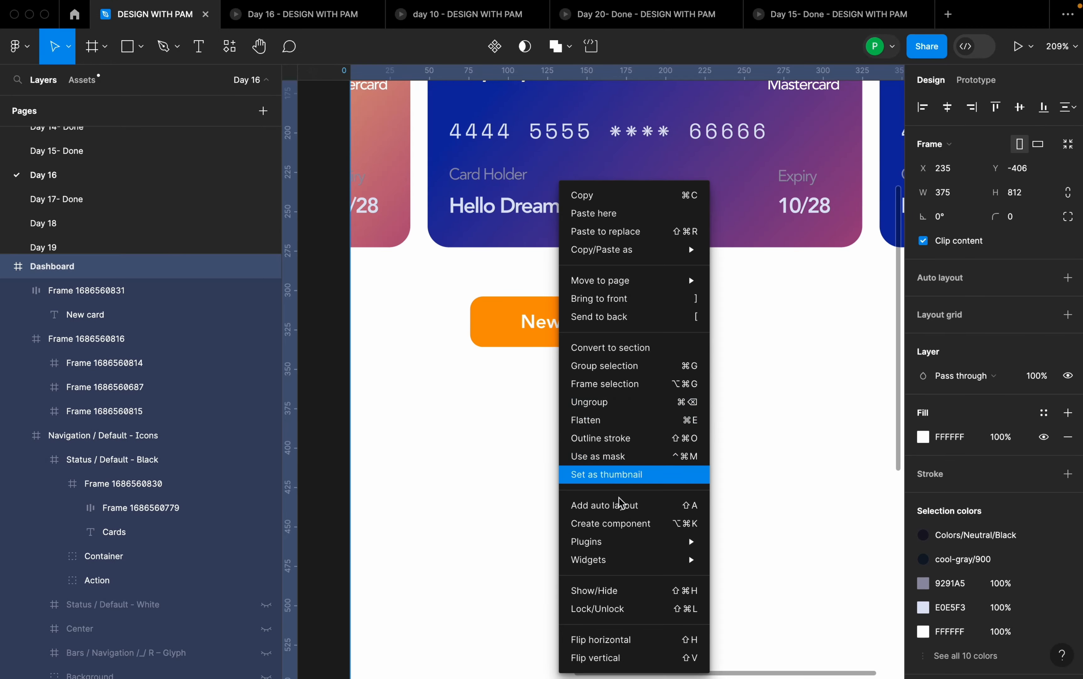
{"action": "mouse_move", "coordinate": [629, 542]}
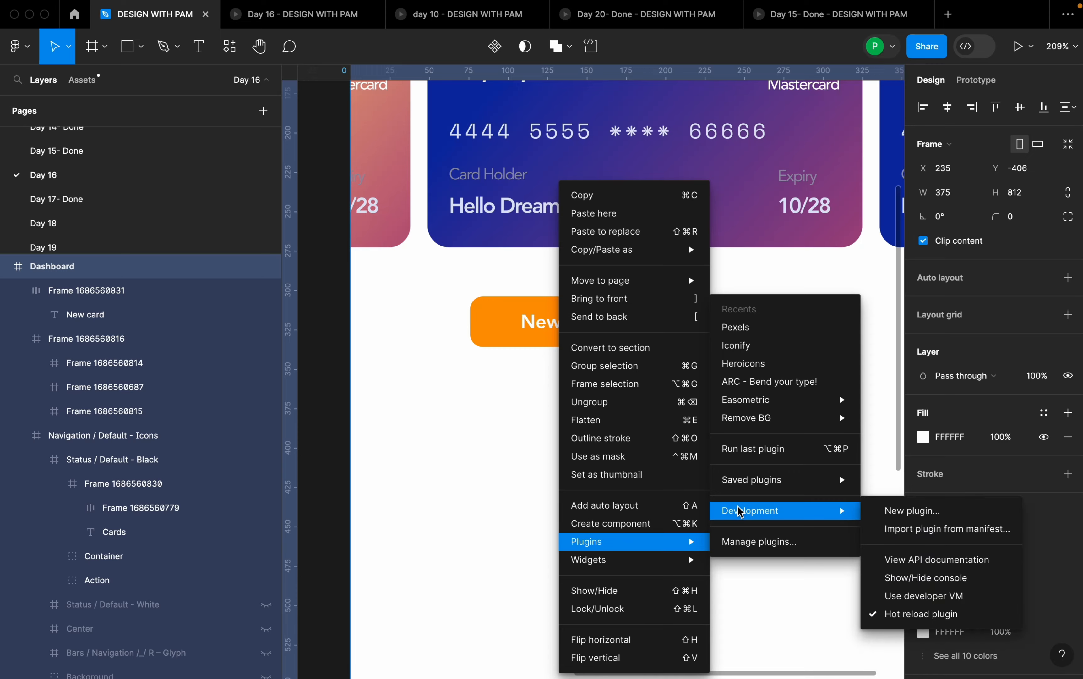
{"action": "left_click", "coordinate": [742, 346]}
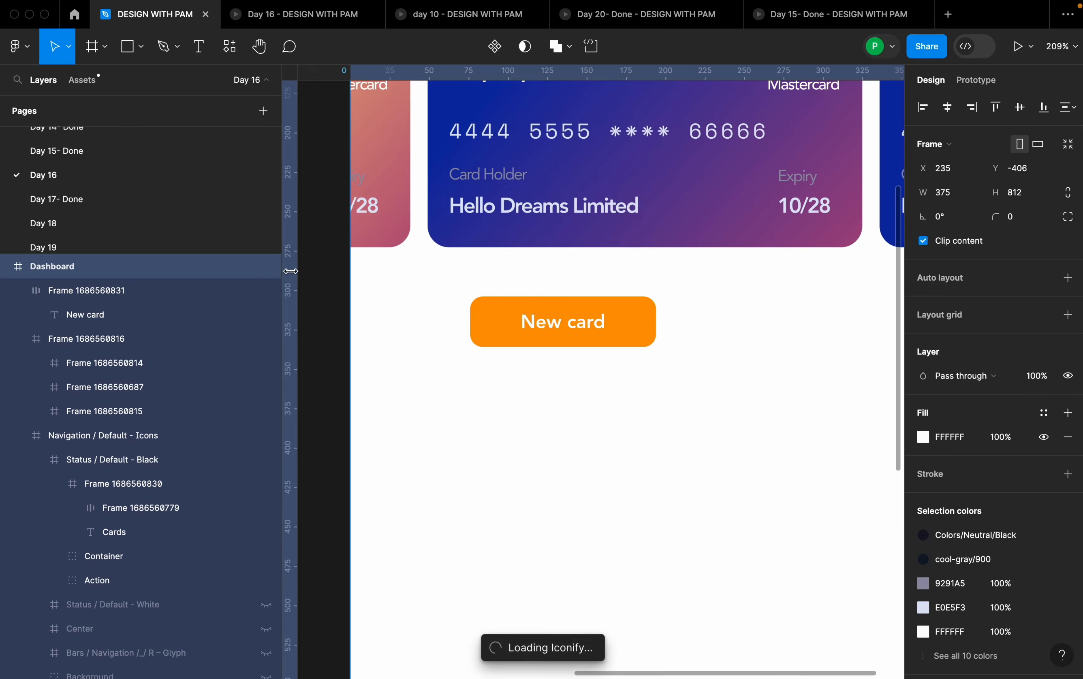
{"action": "scroll", "coordinate": [598, 353], "scroll_direction": "down", "scroll_amount": 10}
{"action": "scroll", "coordinate": [554, 381], "scroll_direction": "up", "scroll_amount": 8}
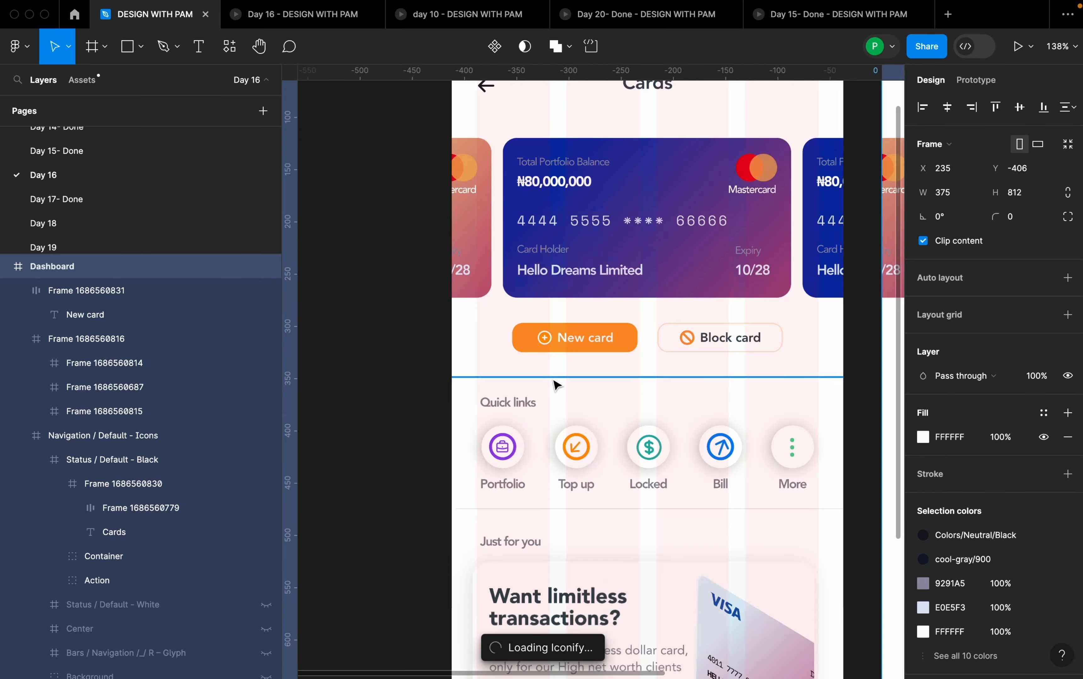
{"action": "scroll", "coordinate": [583, 323], "scroll_direction": "down", "scroll_amount": 2}
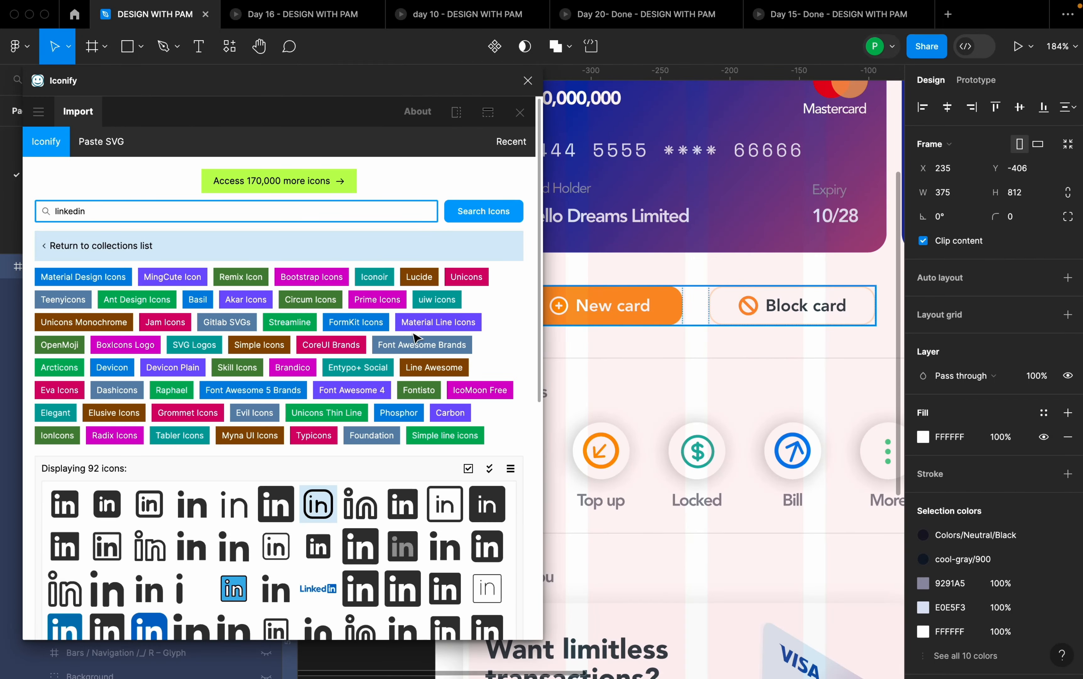
- Search Iconify for "add" and import the circled plus icon gala:add into the Dashboard frame
{"action": "left_click", "coordinate": [269, 222]}
{"action": "left_click", "coordinate": [267, 213]}
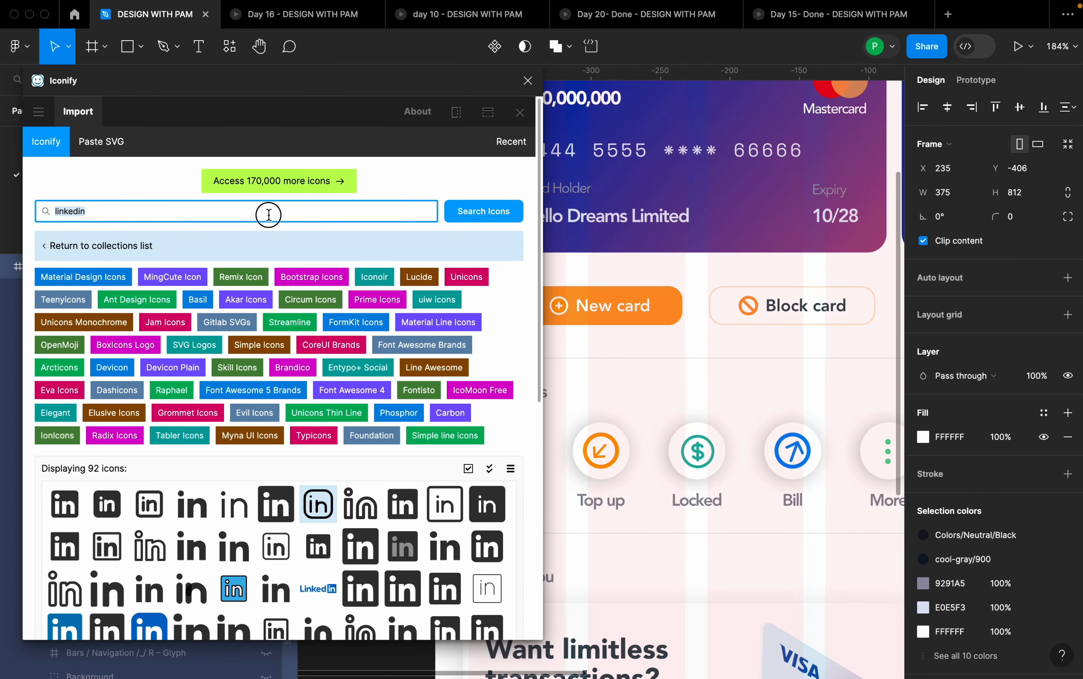
{"action": "key", "text": "super+a"}
{"action": "type", "text": "add"}
{"action": "key", "text": "Return"}
{"action": "scroll", "coordinate": [252, 520], "scroll_direction": "down", "scroll_amount": 1}
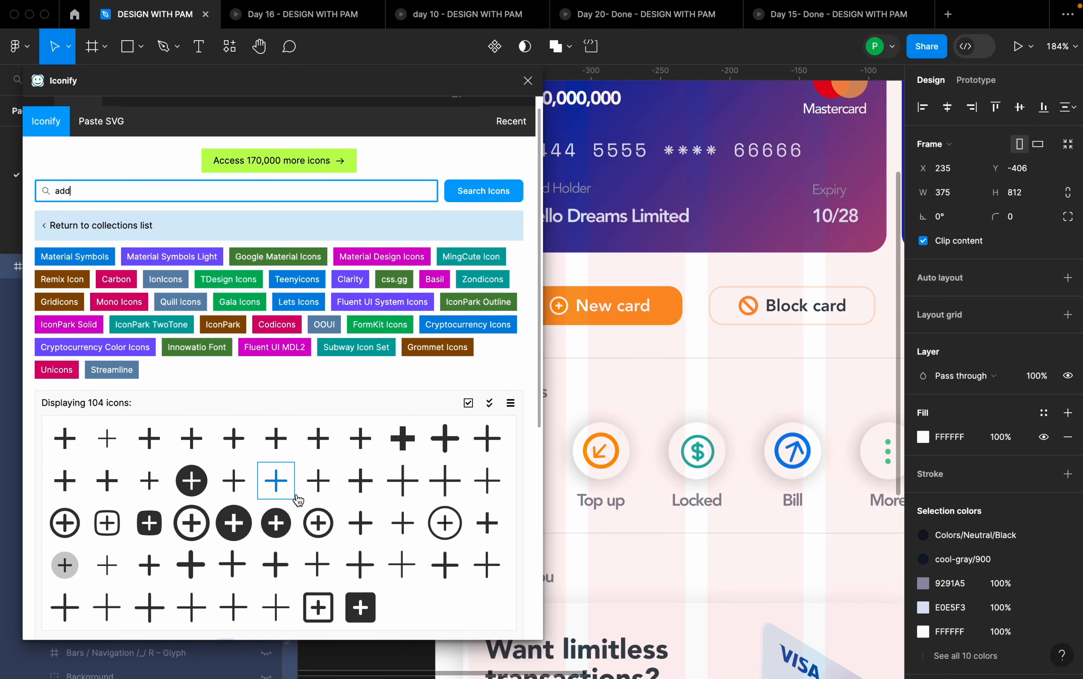
{"action": "left_click", "coordinate": [449, 515]}
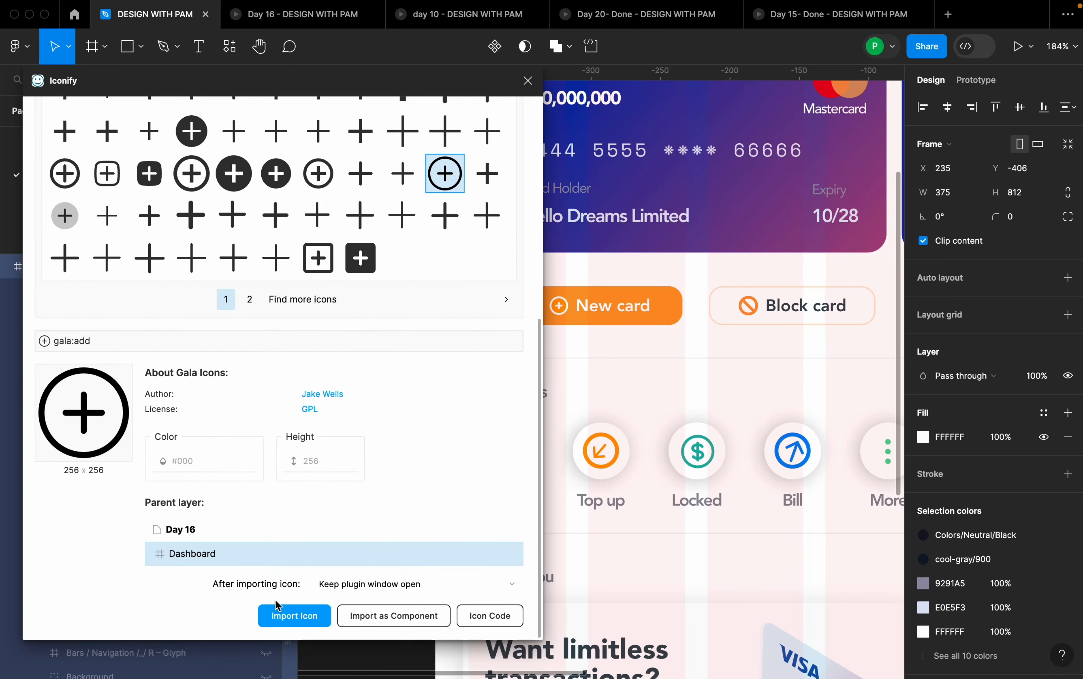
{"action": "left_click", "coordinate": [287, 619]}
- Move the imported gala:add icon to just below the New card button, at about X 91, Y 367, and deselect it
{"action": "scroll", "coordinate": [708, 350], "scroll_direction": "down", "scroll_amount": 6}
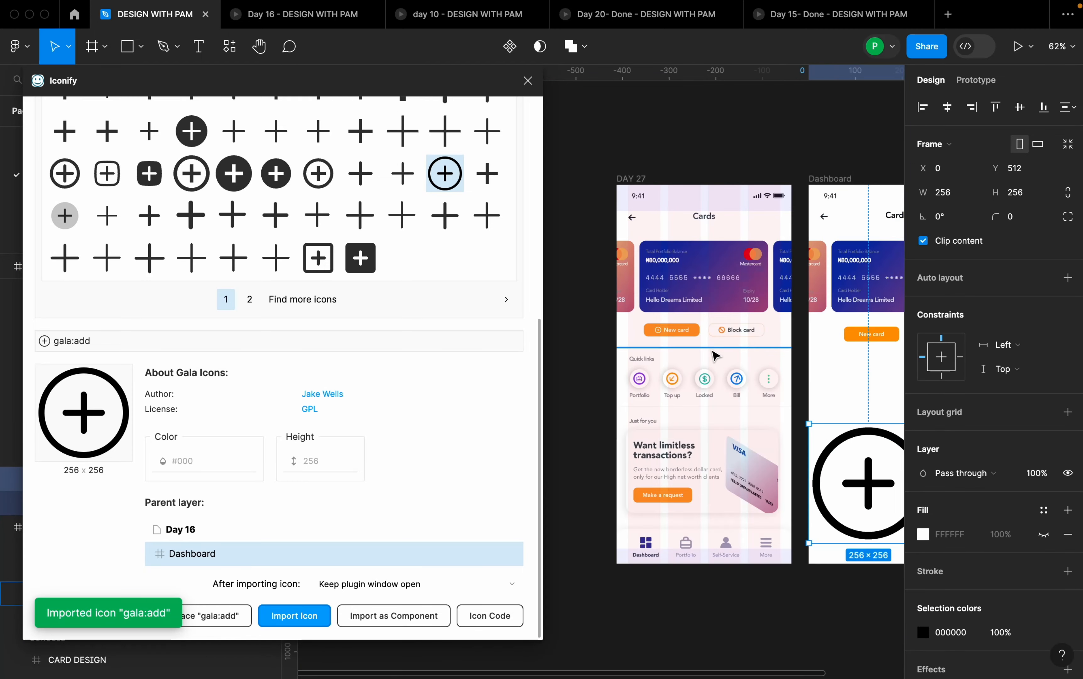
{"action": "scroll", "coordinate": [866, 399], "scroll_direction": "up", "scroll_amount": 3}
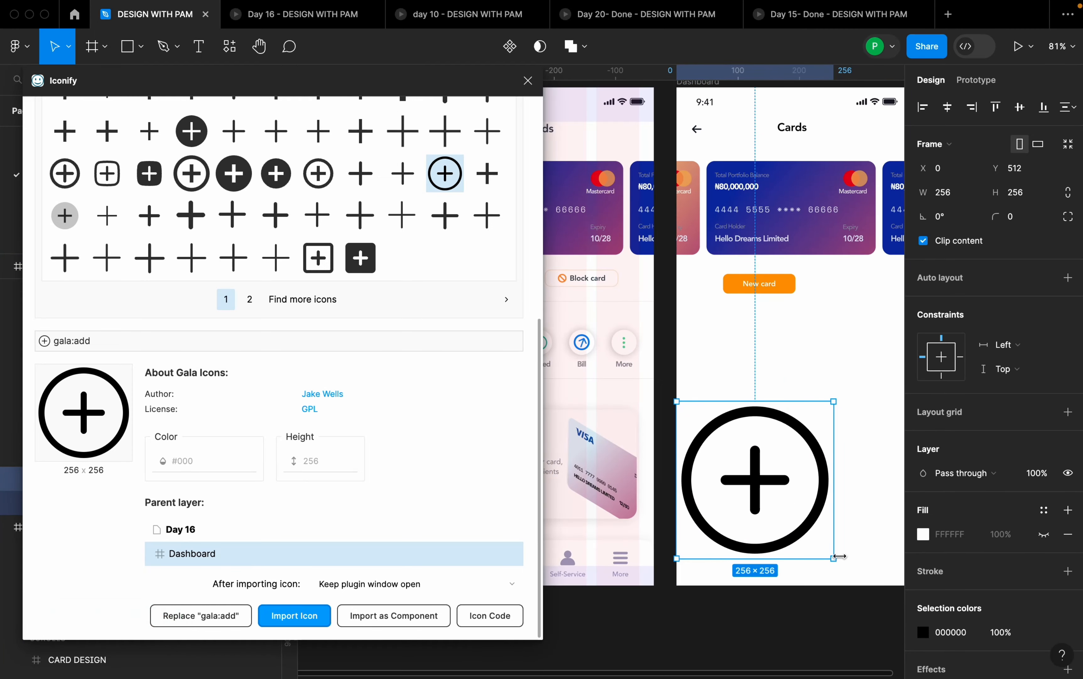
{"action": "scroll", "coordinate": [713, 250], "scroll_direction": "down", "scroll_amount": 1}
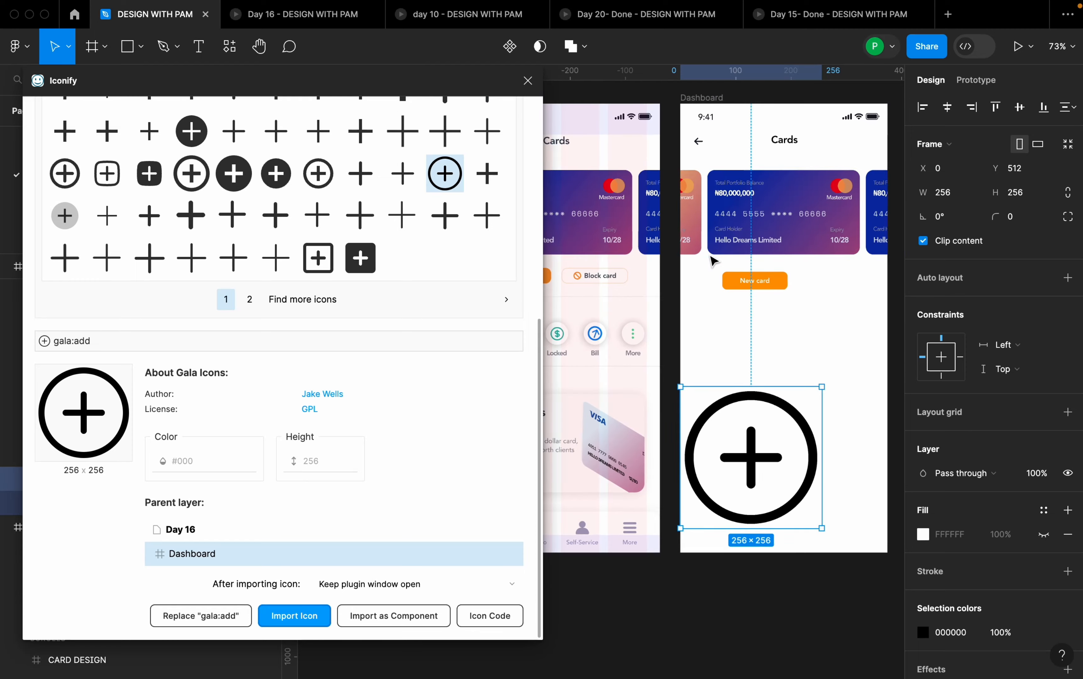
{"action": "left_click_drag", "start_coordinate": [772, 437], "coordinate": [822, 358]}
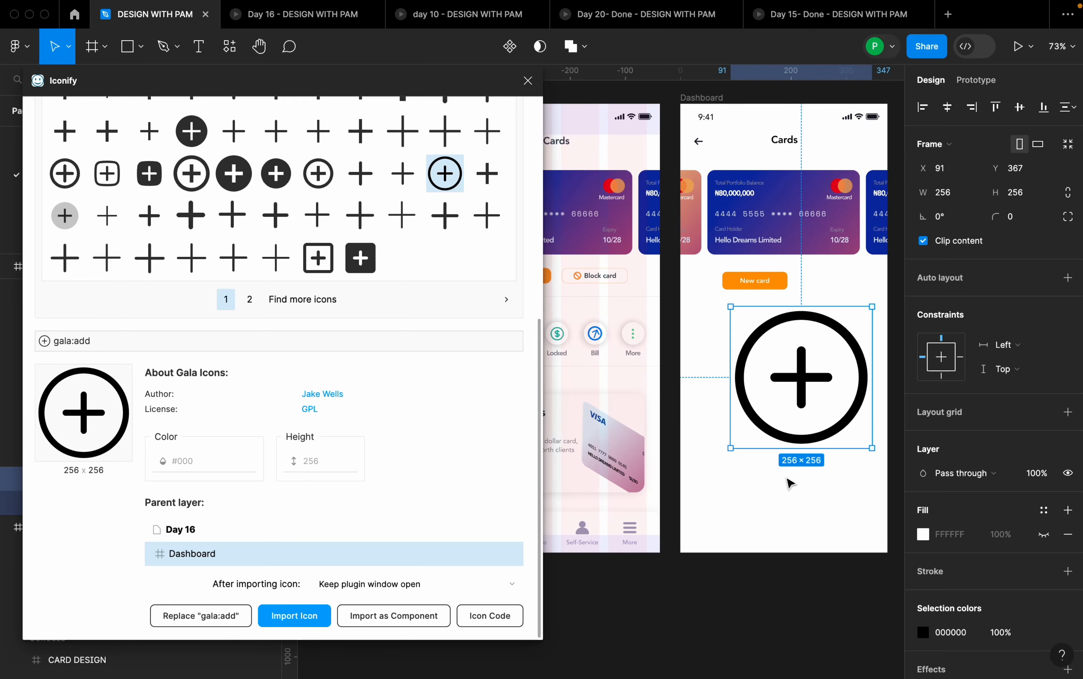
{"action": "key", "text": "Escape"}
- Search Iconify for "block" and import the ic:outline-block icon
{"action": "scroll", "coordinate": [179, 269], "scroll_direction": "up", "scroll_amount": 6}
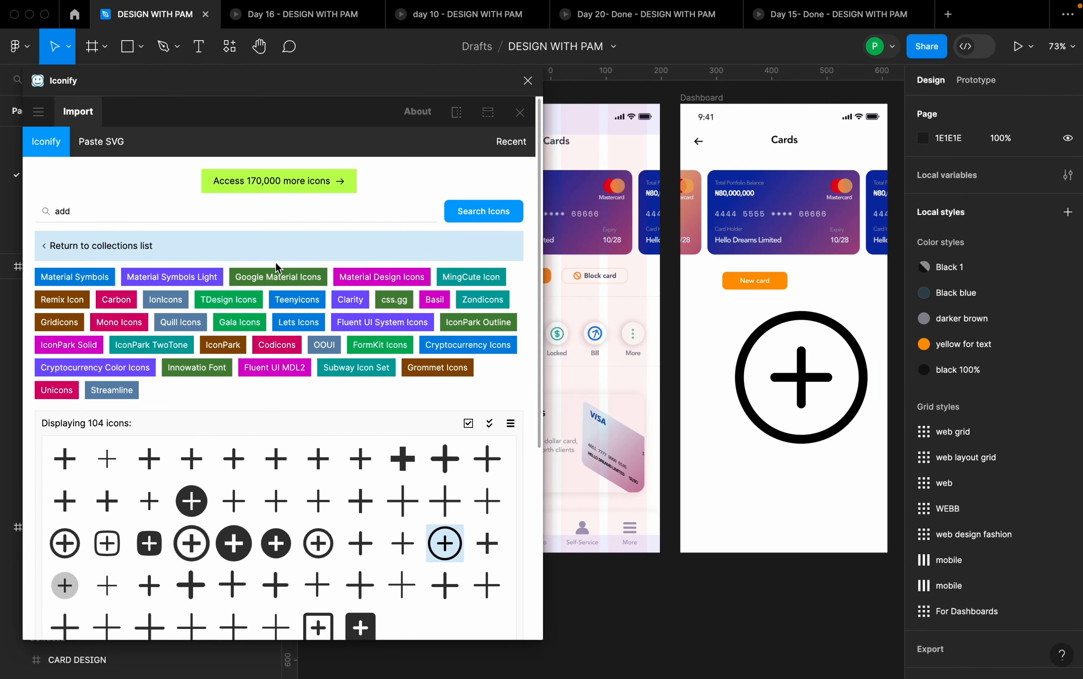
{"action": "left_click", "coordinate": [141, 216]}
{"action": "double_click", "coordinate": [141, 216]}
{"action": "type", "text": "block"}
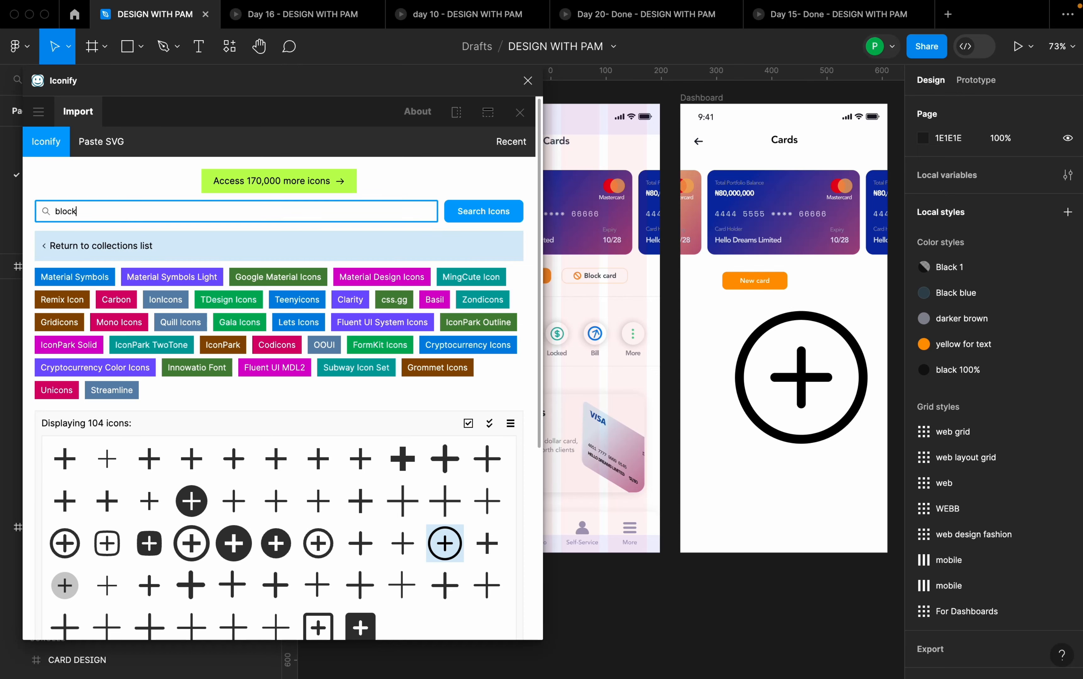
{"action": "key", "text": "Return"}
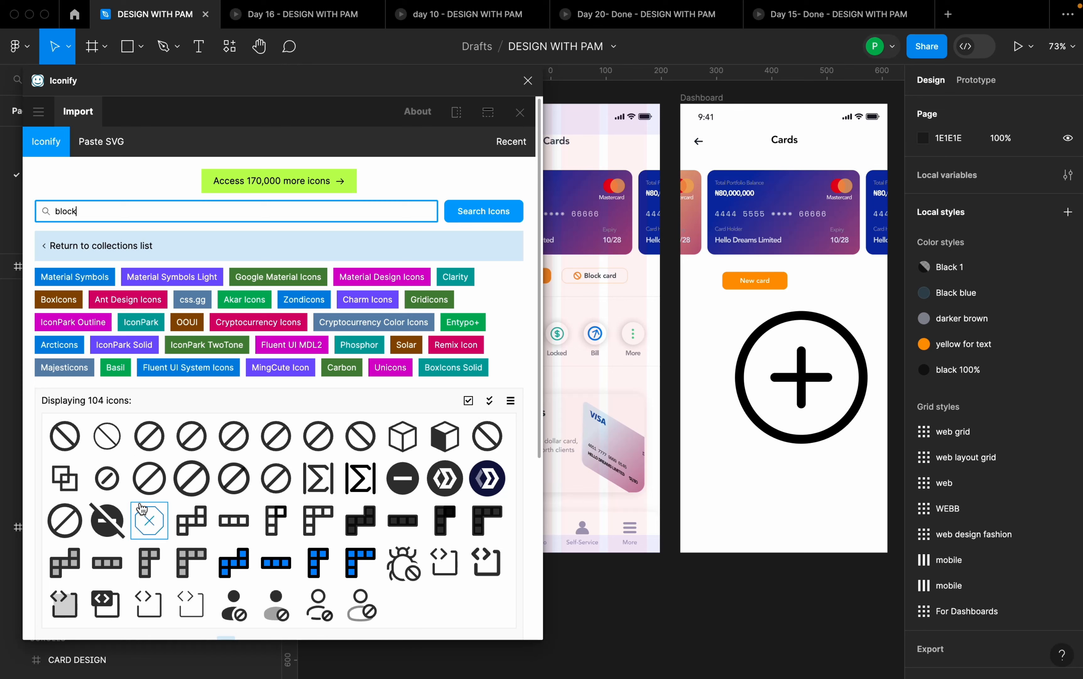
{"action": "left_click", "coordinate": [192, 436]}
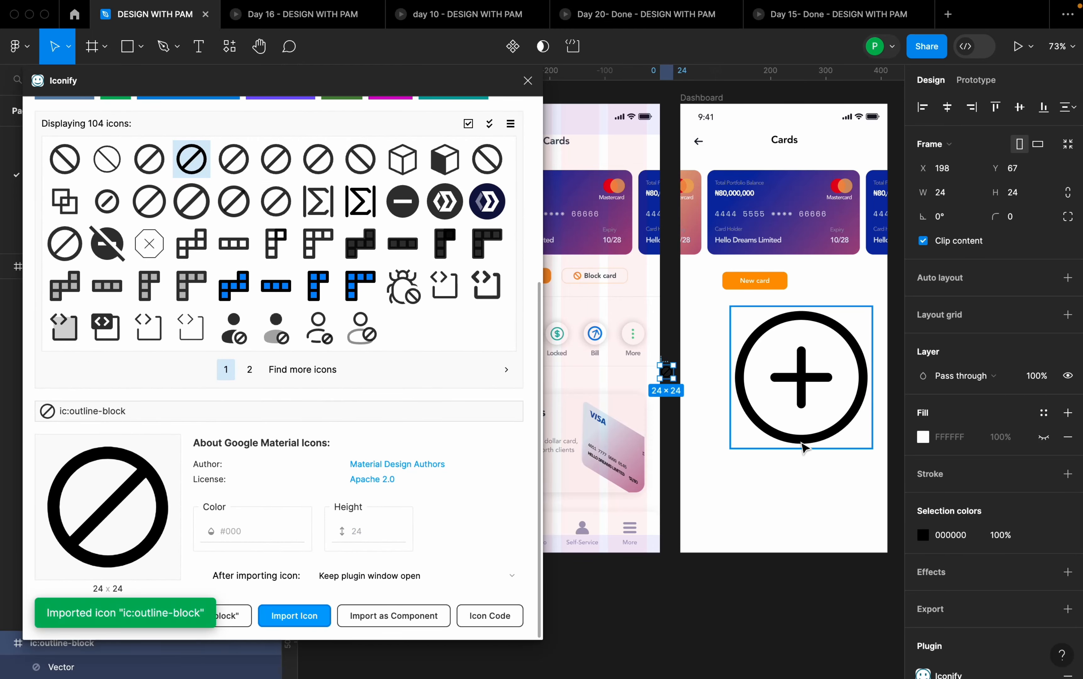
- Place the block icon beside the New card button in the Dashboard frame, at about X 284, Y 320, and close Iconify
{"action": "left_click_drag", "start_coordinate": [668, 372], "coordinate": [846, 290]}
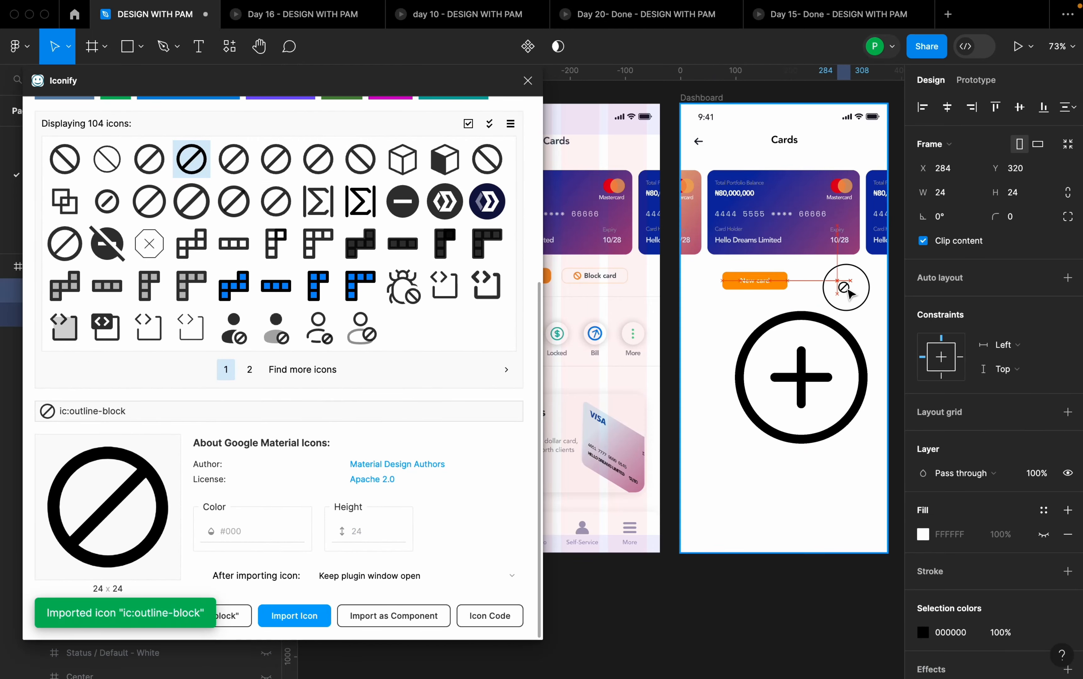
{"action": "left_click", "coordinate": [852, 333]}
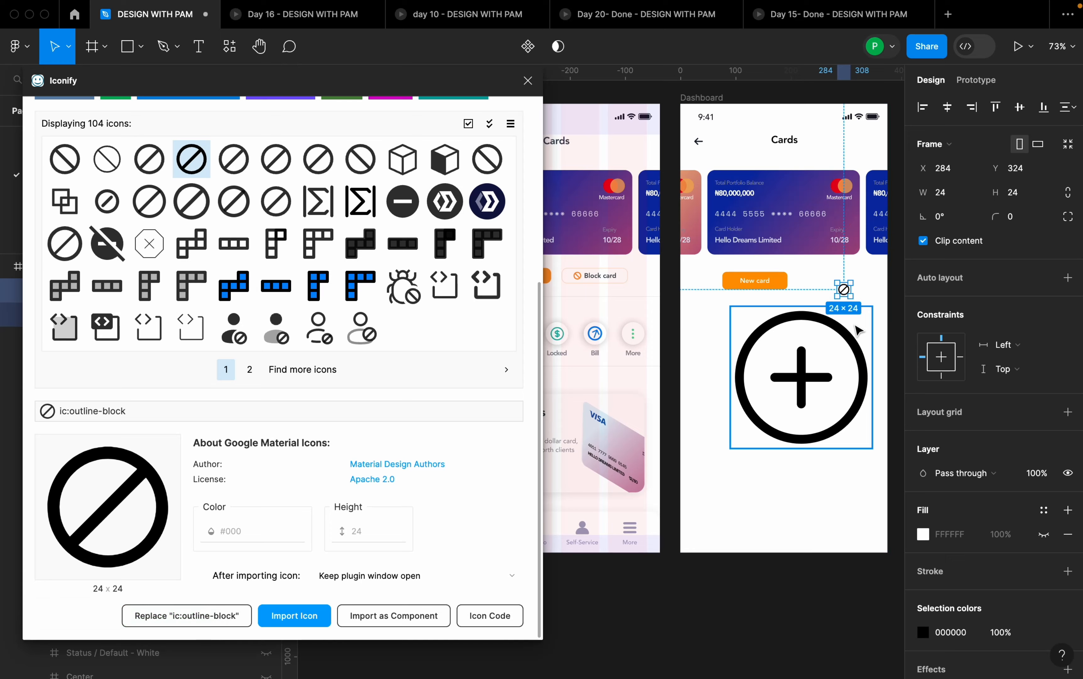
{"action": "left_click", "coordinate": [528, 80]}
- Shrink the gala:add icon to about 27 × 27 with the Scale tool
{"action": "scroll", "coordinate": [807, 363], "scroll_direction": "down", "scroll_amount": 5}
{"action": "scroll", "coordinate": [807, 363], "scroll_direction": "up", "scroll_amount": 3}
{"action": "scroll", "coordinate": [614, 406], "scroll_direction": "up", "scroll_amount": 5}
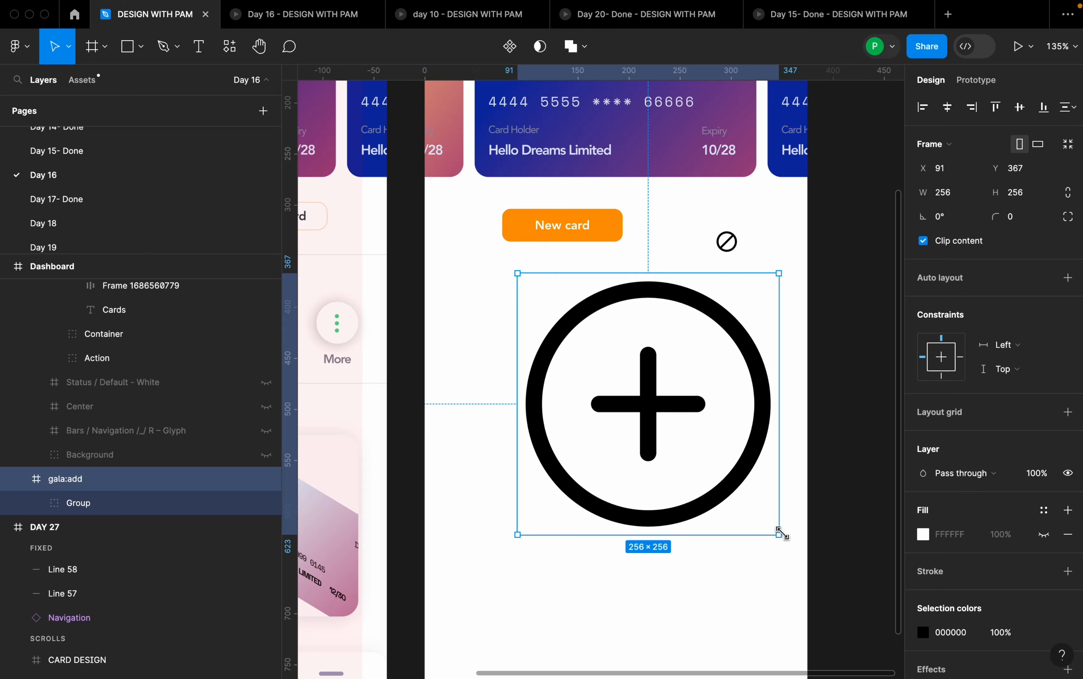
{"action": "key", "text": "k"}
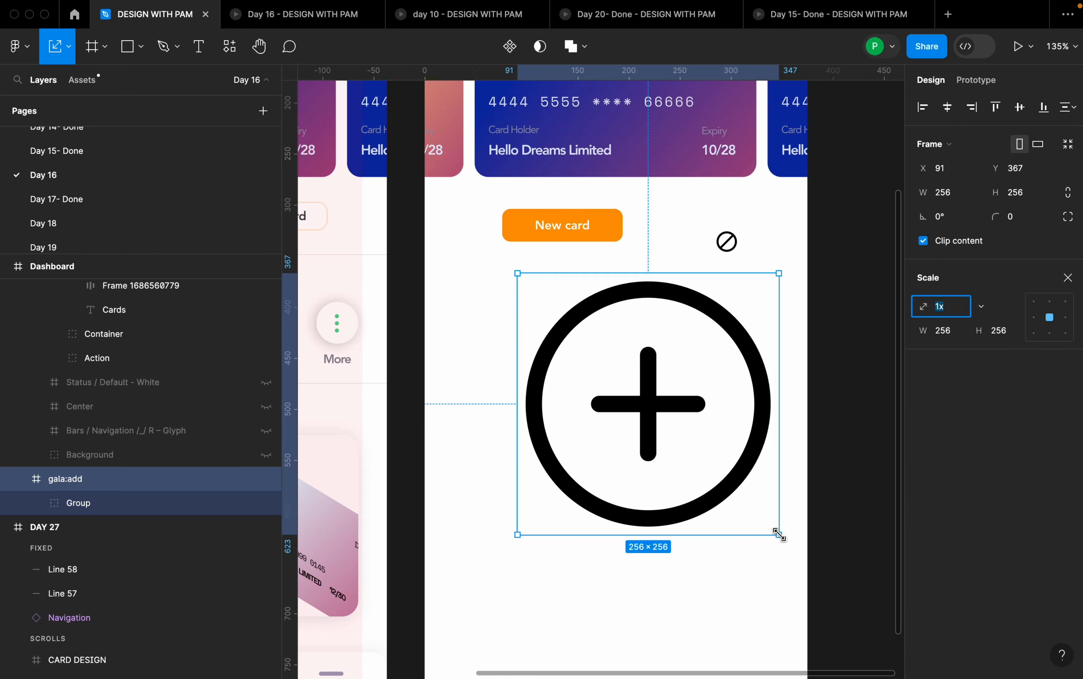
{"action": "left_click_drag", "start_coordinate": [779, 535], "coordinate": [546, 301]}
{"action": "scroll", "coordinate": [581, 257], "scroll_direction": "up", "scroll_amount": 3}
{"action": "scroll", "coordinate": [580, 257], "scroll_direction": "up", "scroll_amount": 3}
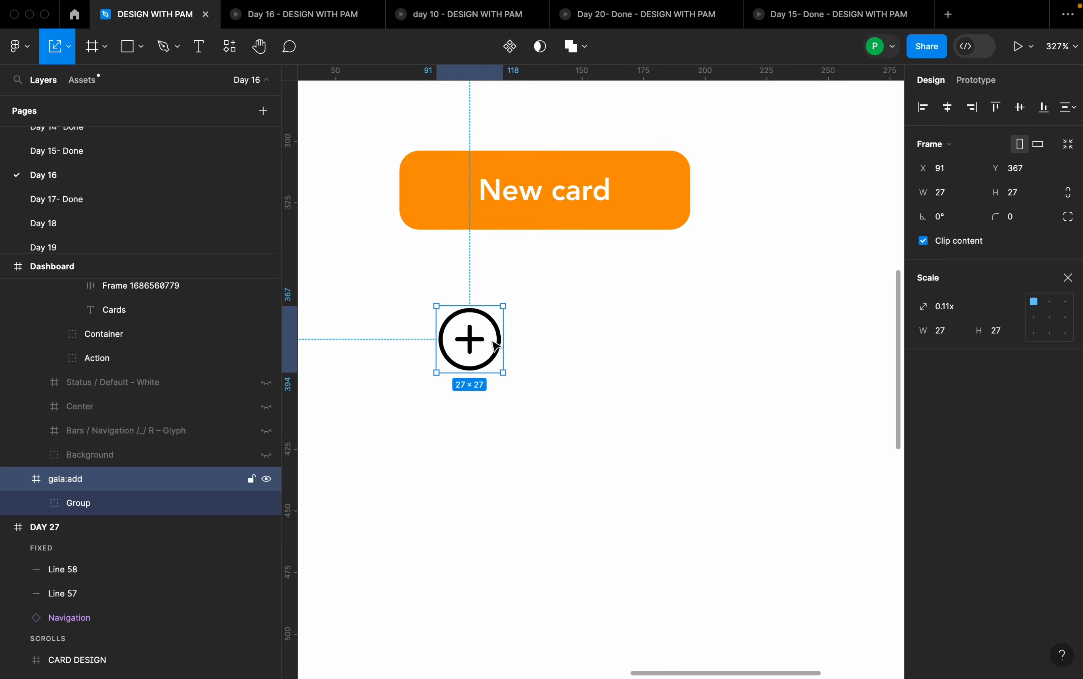
- Constrain the gala:add icon's proportions and set its width to 16
{"action": "scroll", "coordinate": [477, 341], "scroll_direction": "down", "scroll_amount": 1}
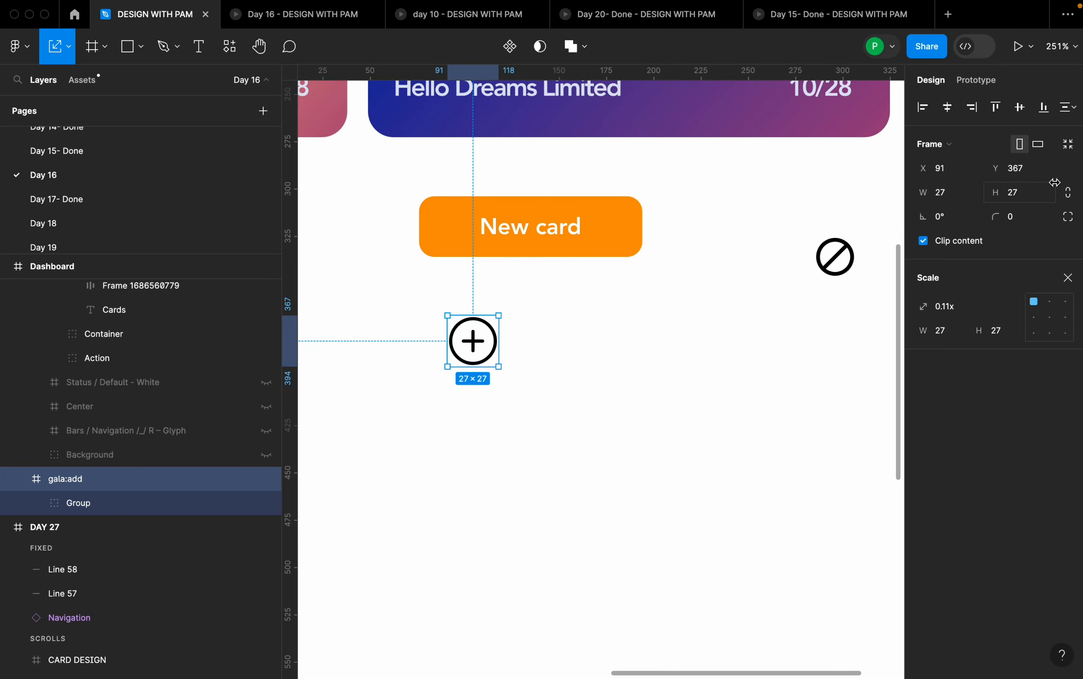
{"action": "left_click", "coordinate": [1071, 198]}
{"action": "left_click", "coordinate": [949, 202]}
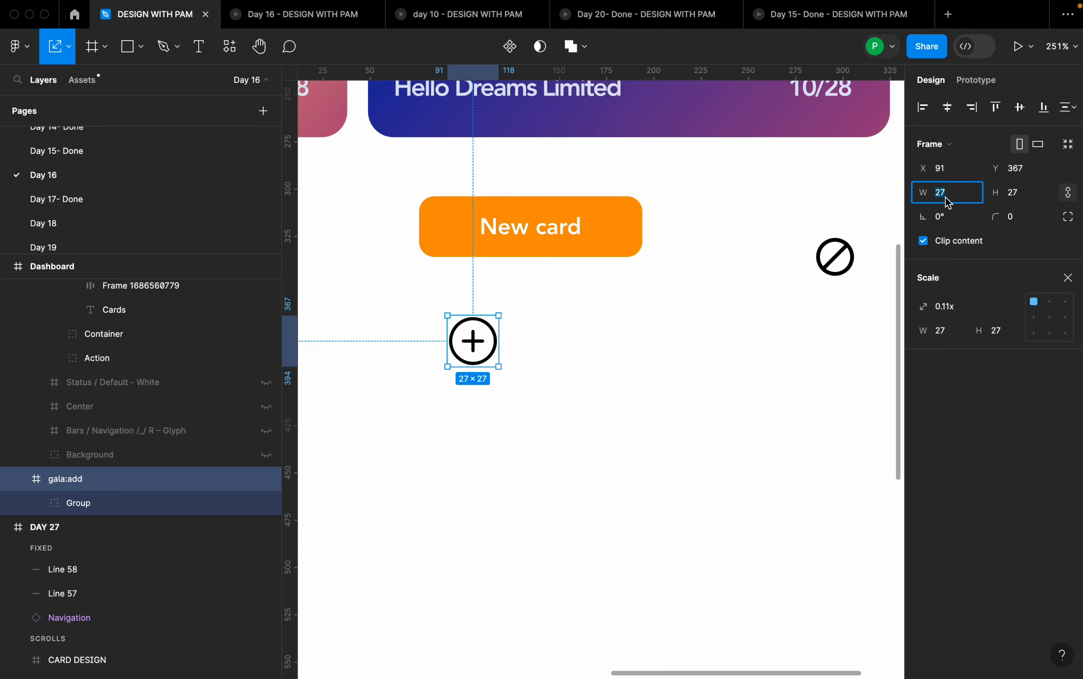
{"action": "key", "text": "Return"}
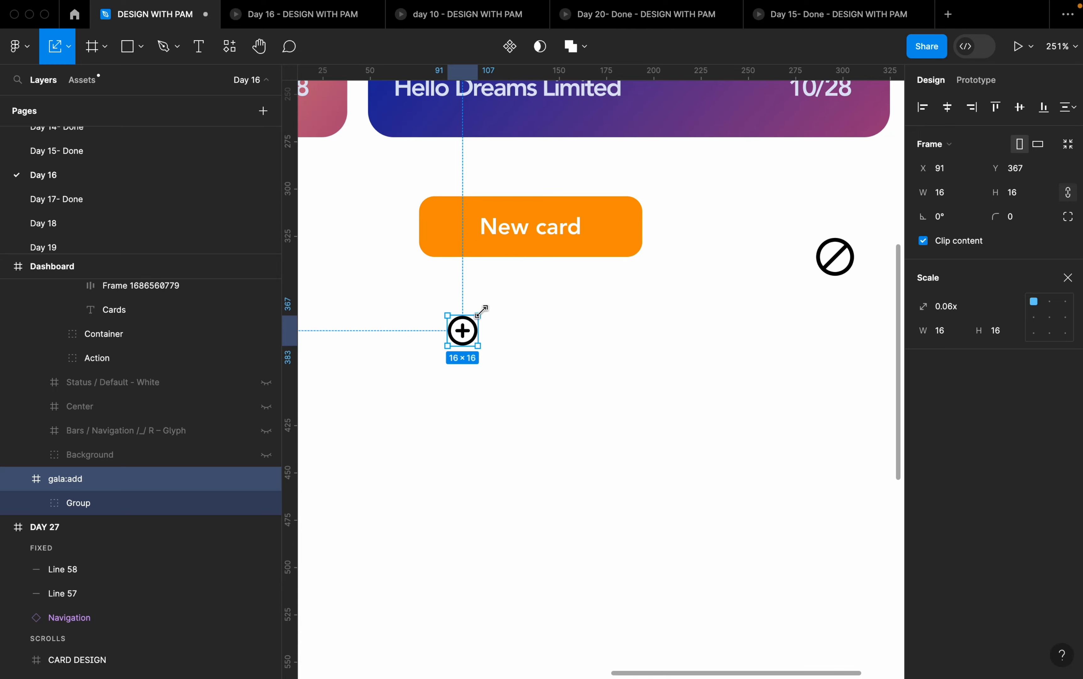
- Move the gala:add icon into the New card button ahead of its text, then select the button with the Move tool
{"action": "left_click_drag", "start_coordinate": [462, 314], "coordinate": [496, 231]}
{"action": "left_click", "coordinate": [569, 251]}
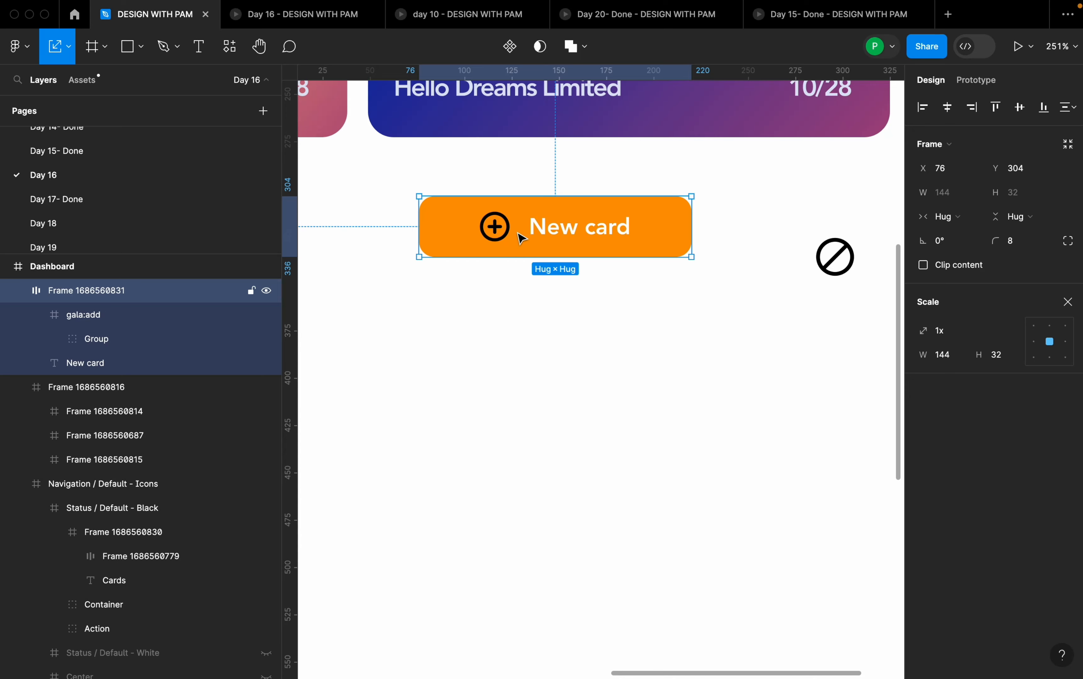
{"action": "key", "text": "v"}
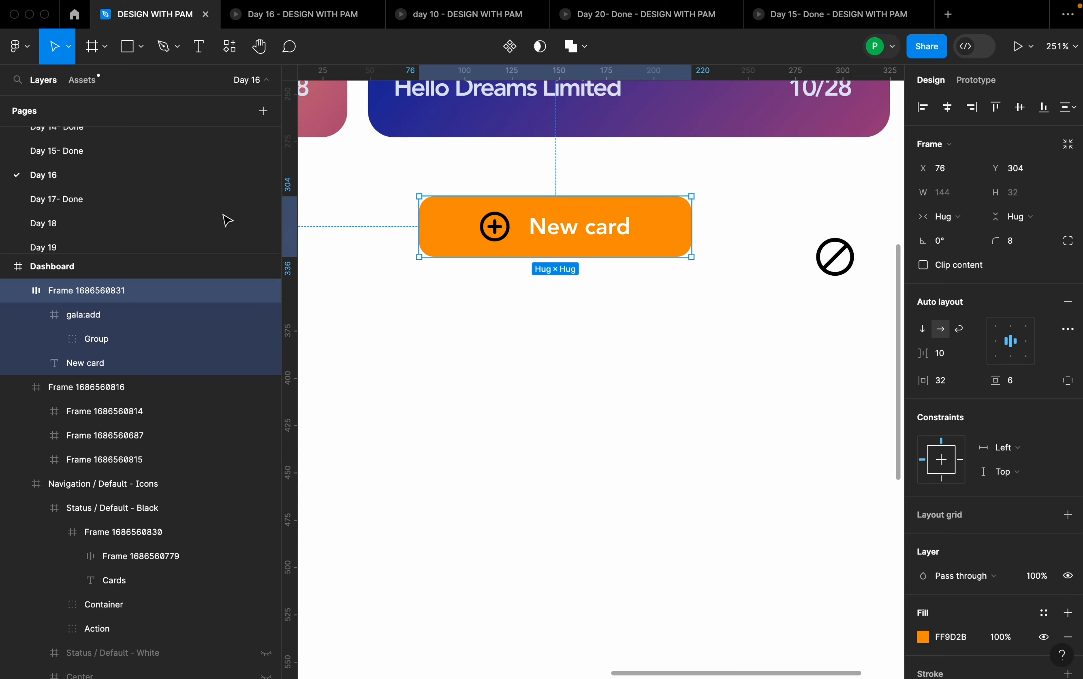
{"action": "left_click", "coordinate": [69, 47]}
{"action": "left_click", "coordinate": [73, 82]}
- Set the New card button's horizontal gap between items to 4
{"action": "left_click", "coordinate": [952, 363]}
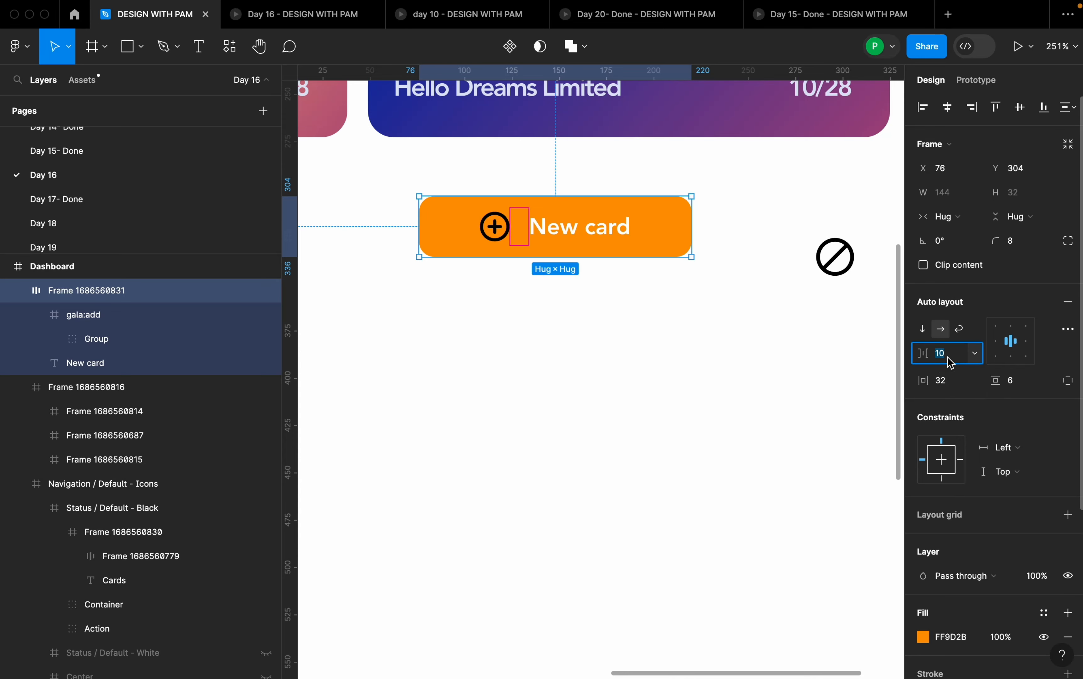
{"action": "key", "text": "Return"}
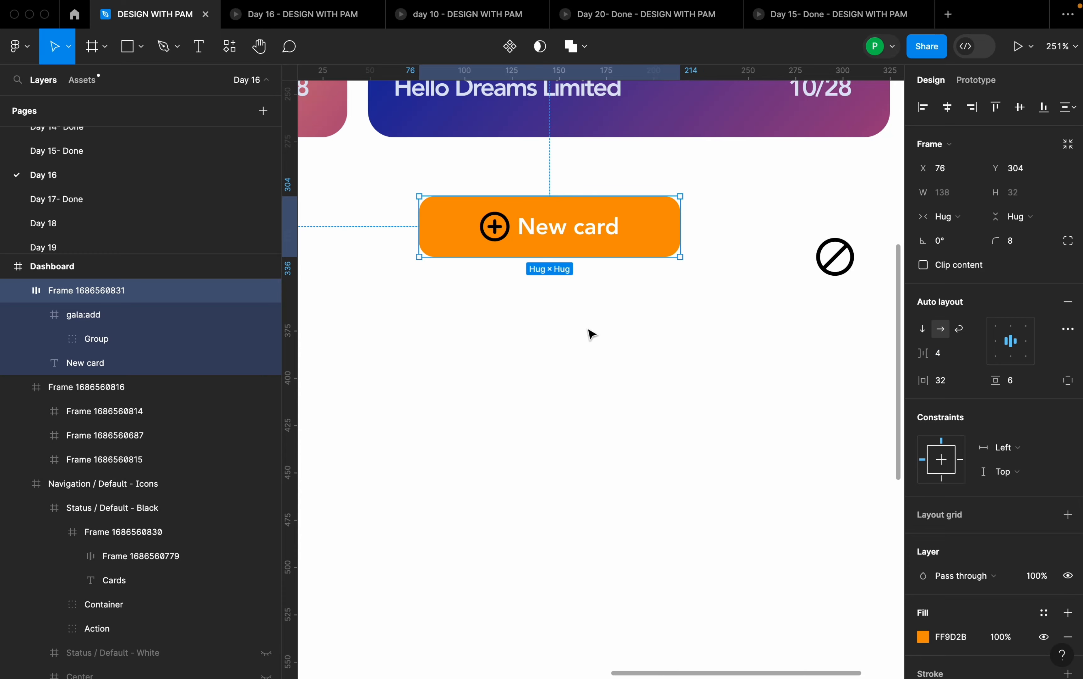
- Try constraining the proportions of the inner Group of the gala:add icon and setting its width to 12
{"action": "scroll", "coordinate": [564, 247], "scroll_direction": "up", "scroll_amount": 5}
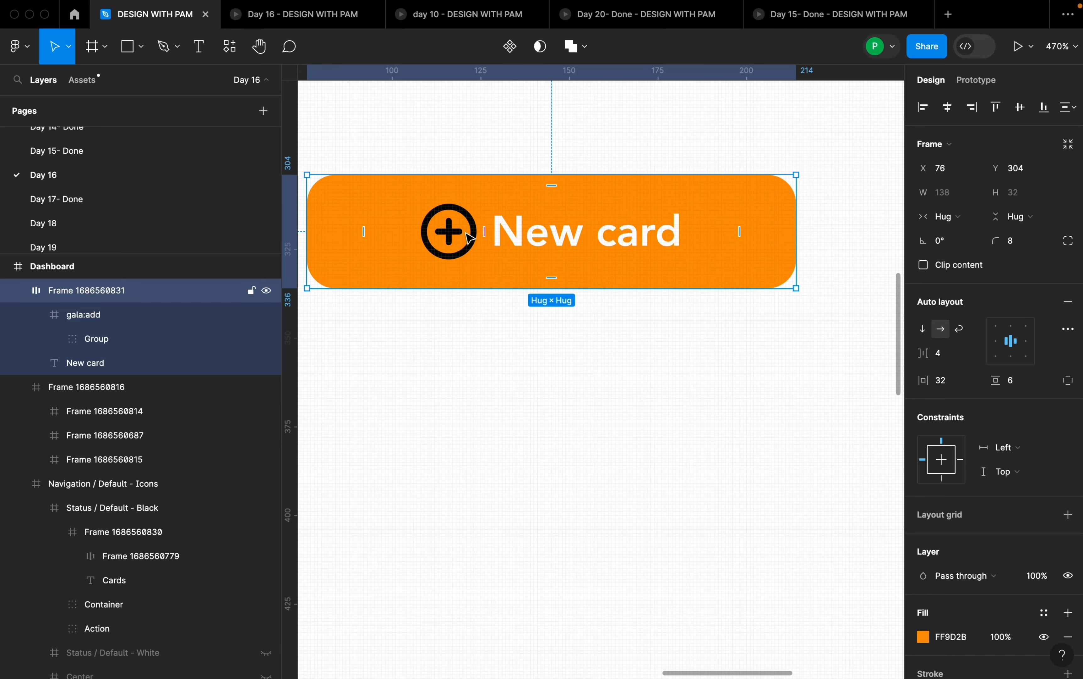
{"action": "left_click", "coordinate": [54, 338]}
{"action": "left_click", "coordinate": [207, 387]}
{"action": "left_click", "coordinate": [206, 411]}
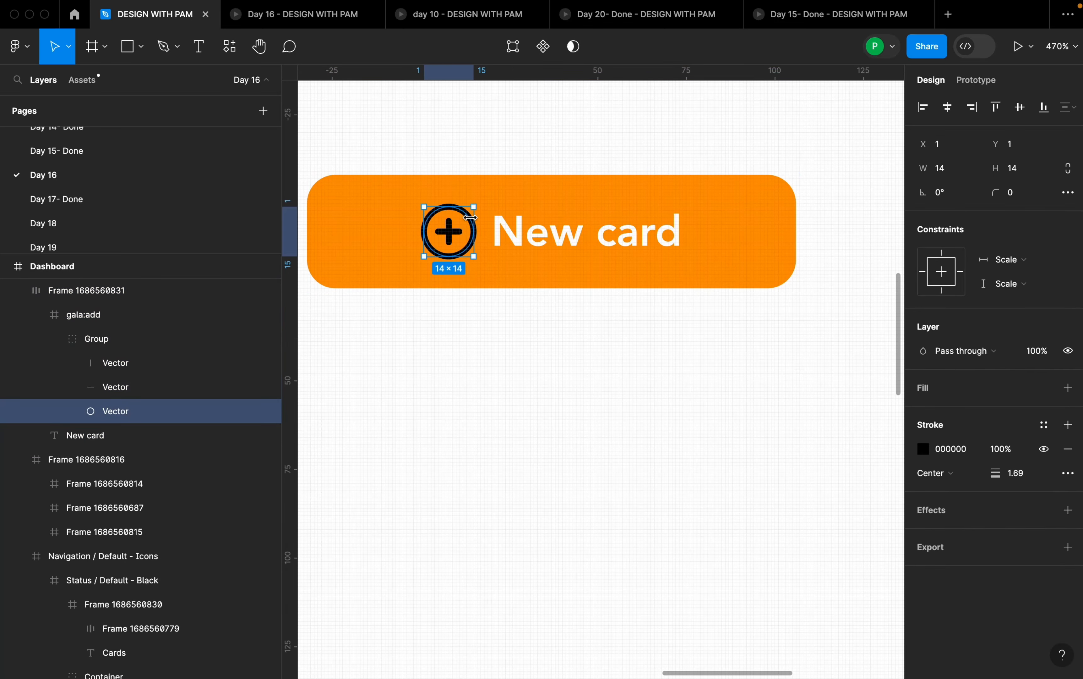
{"action": "left_click", "coordinate": [160, 347]}
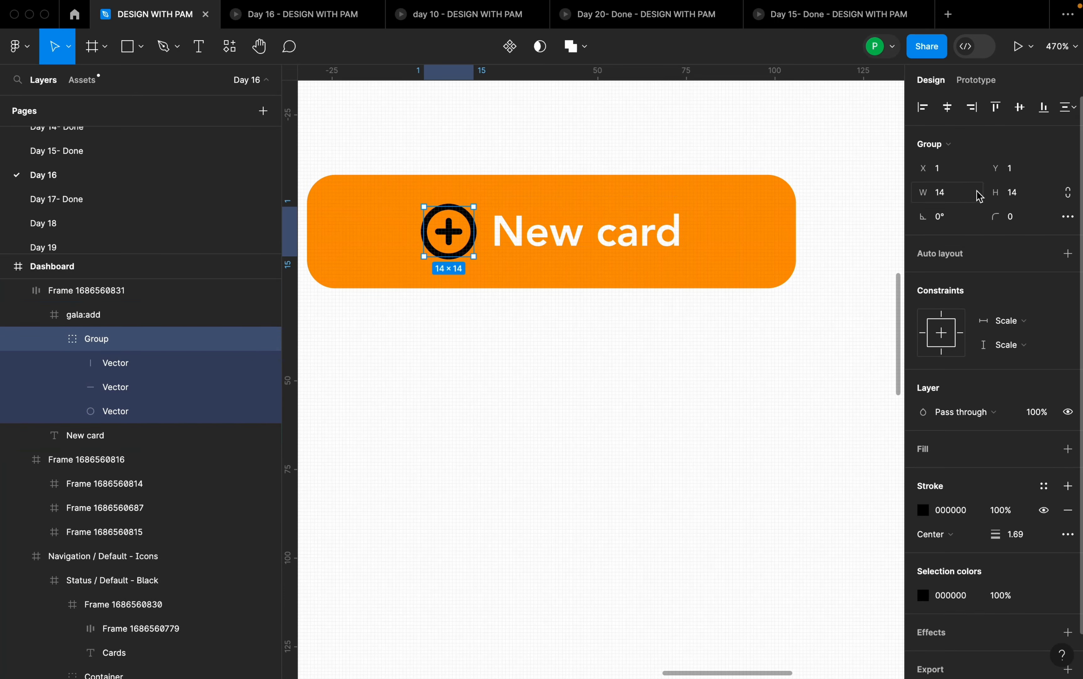
{"action": "left_click", "coordinate": [1070, 193]}
{"action": "left_click", "coordinate": [955, 201]}
{"action": "type", "text": "12"}
{"action": "key", "text": "Return"}
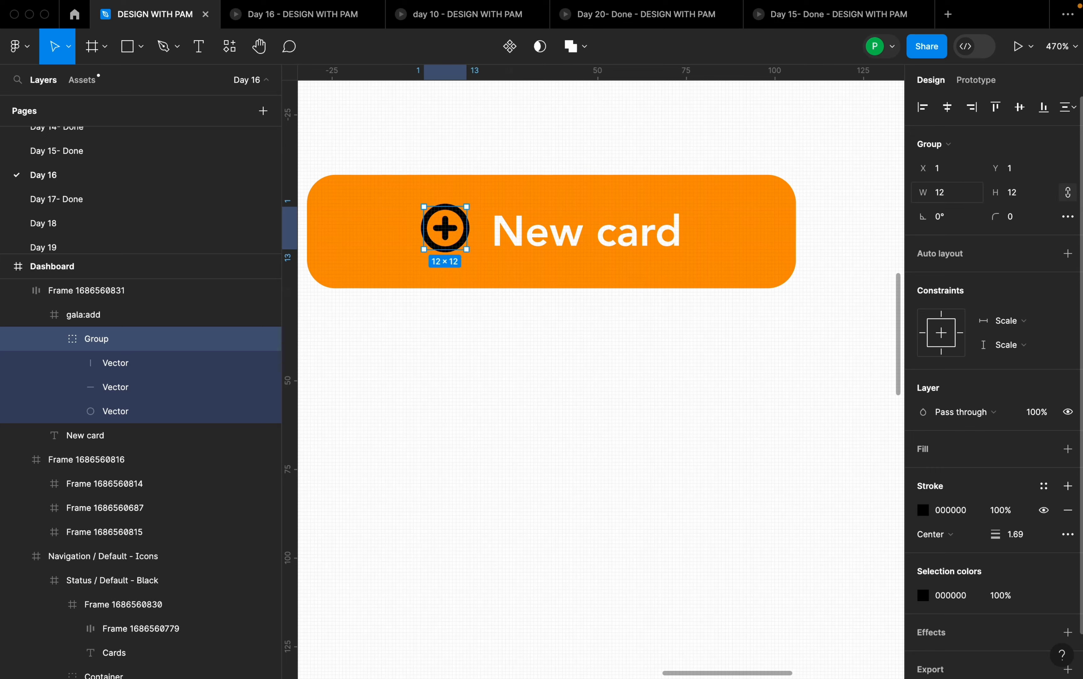
{"action": "left_click", "coordinate": [504, 263]}
{"action": "left_click", "coordinate": [467, 240]}
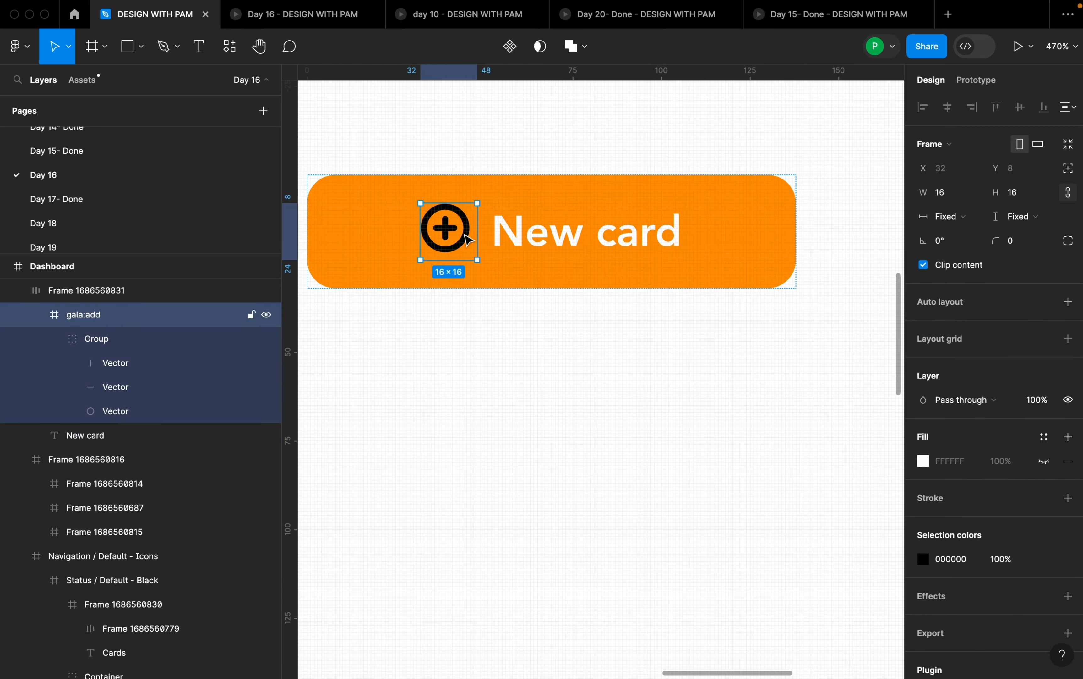
- Undo the resize of the inner Group inside the gala:add icon
{"action": "key", "text": "super+z"}
{"action": "key", "text": "super+z"}
{"action": "key", "text": "super+z"}
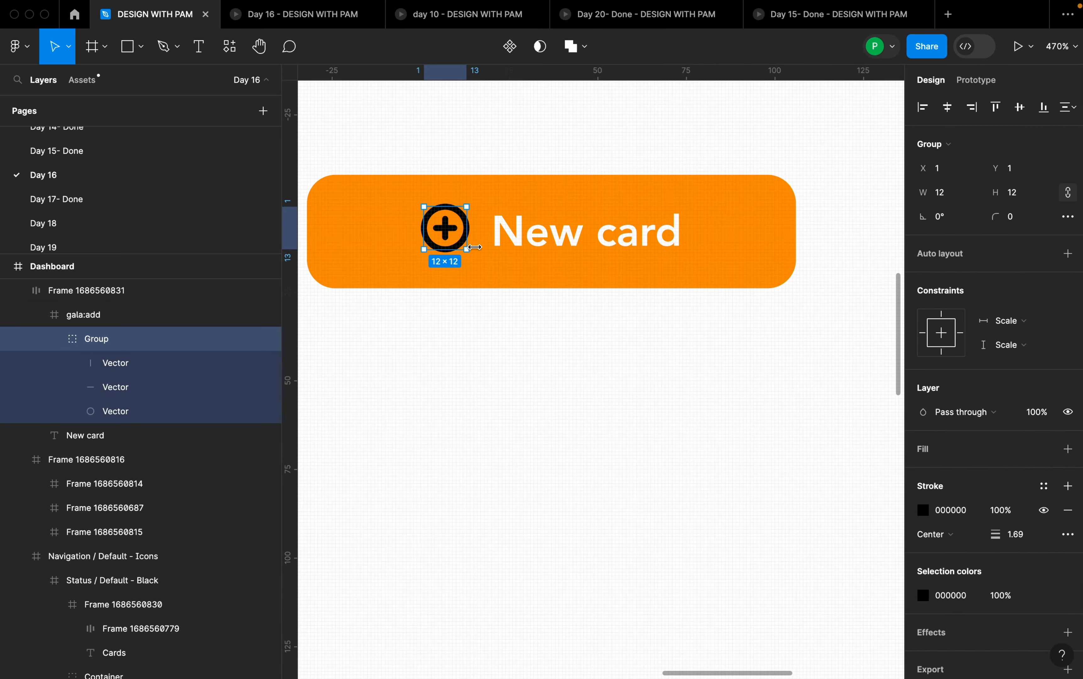
- Set the width of the whole gala:add icon frame in the New card button to 12 with proportions constrained
{"action": "scroll", "coordinate": [120, 317], "scroll_direction": "up", "scroll_amount": 1}
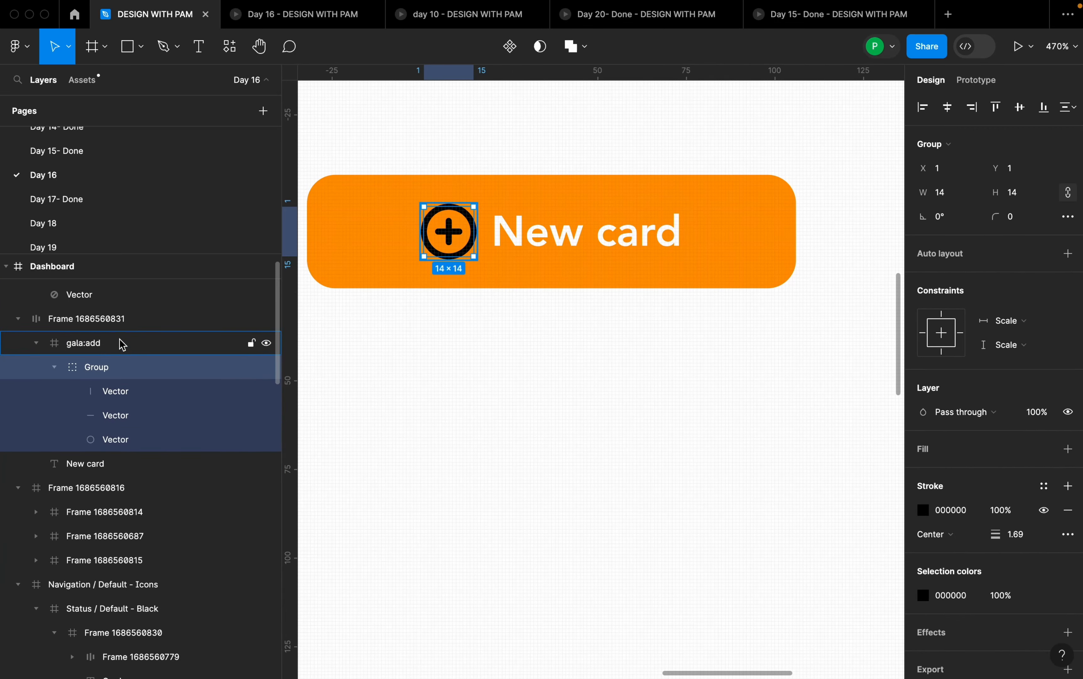
{"action": "left_click", "coordinate": [125, 321]}
{"action": "left_click", "coordinate": [120, 343]}
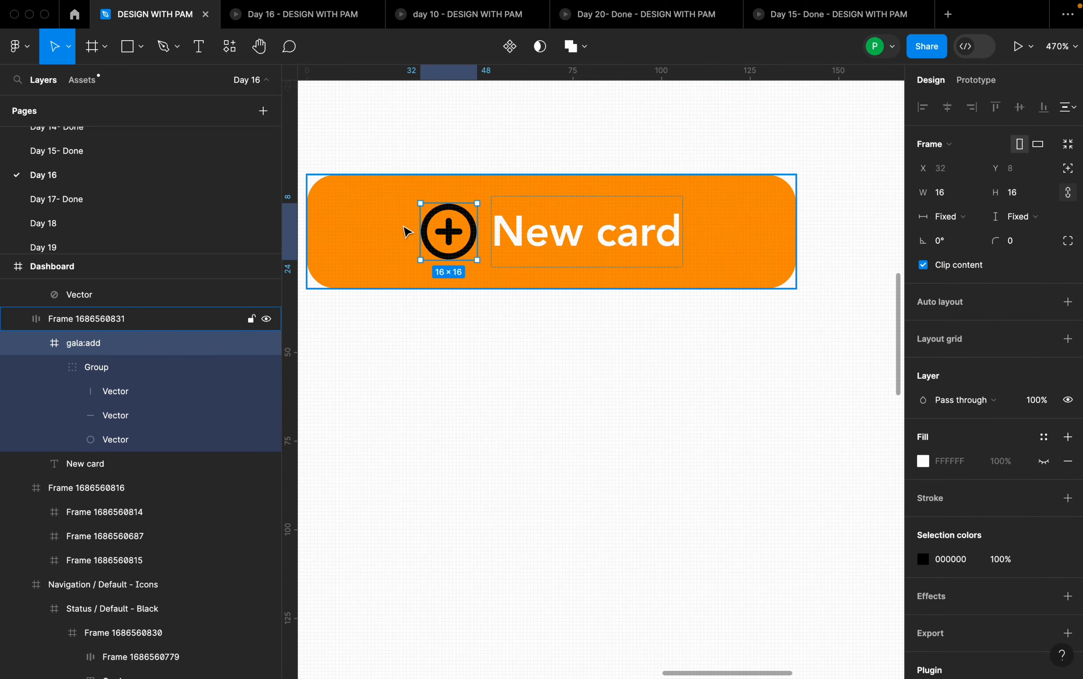
{"action": "left_click", "coordinate": [965, 196]}
{"action": "type", "text": "12"}
{"action": "key", "text": "Return"}
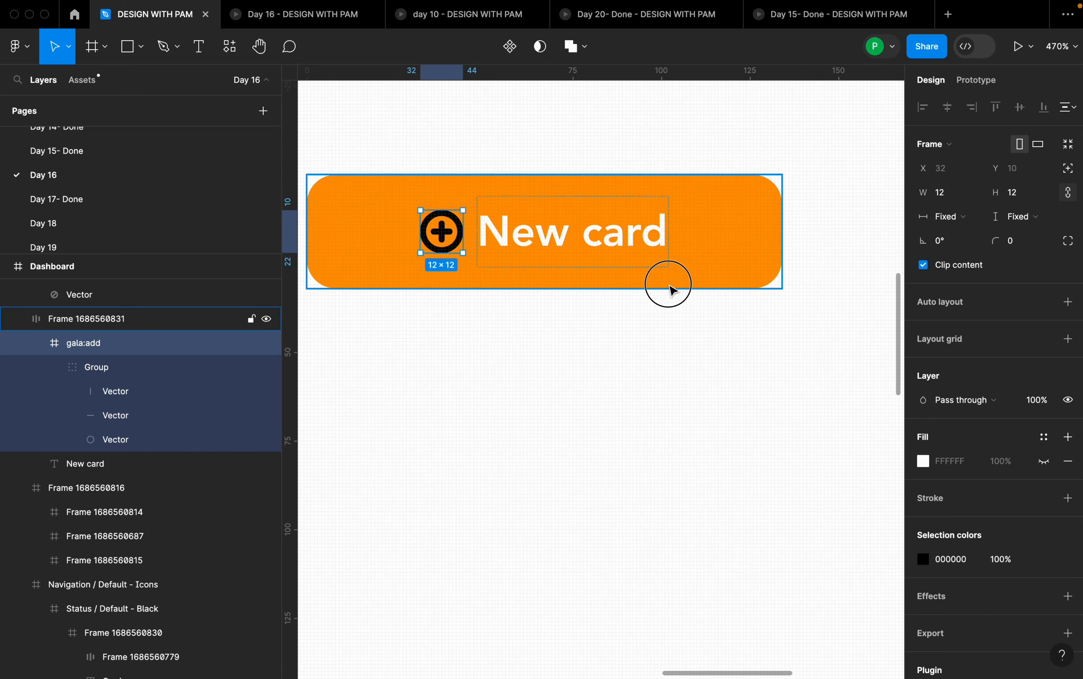
- Change the gala:add icon's selection color to FFFFFF and deselect the icon
{"action": "left_click", "coordinate": [435, 238]}
{"action": "left_click", "coordinate": [433, 240]}
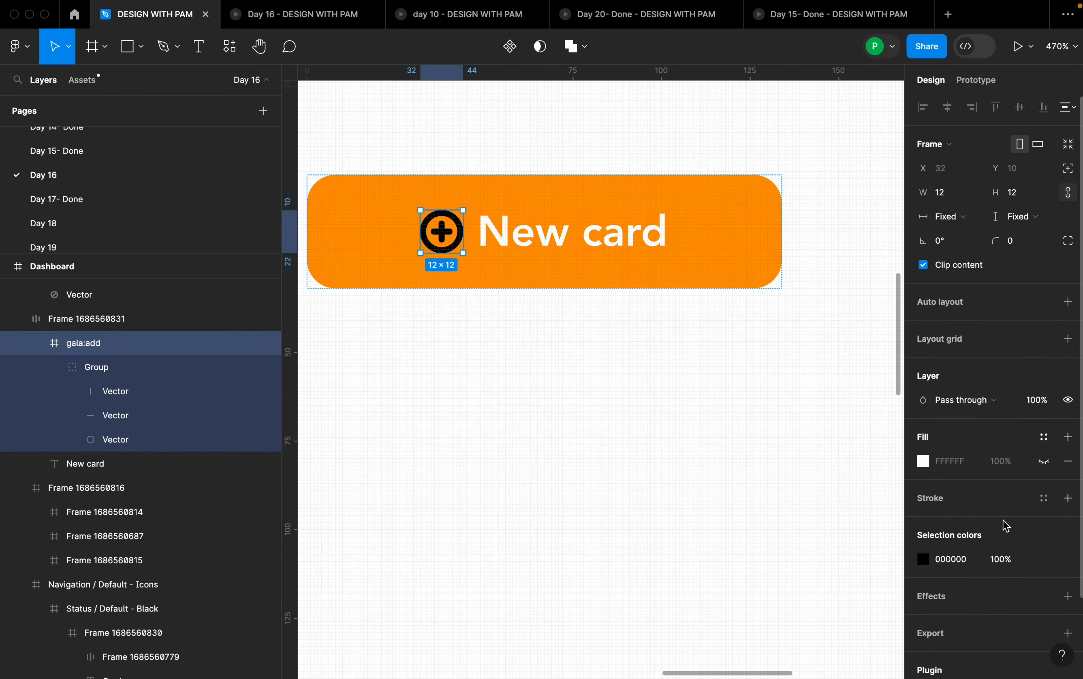
{"action": "scroll", "coordinate": [933, 540], "scroll_direction": "down", "scroll_amount": 1}
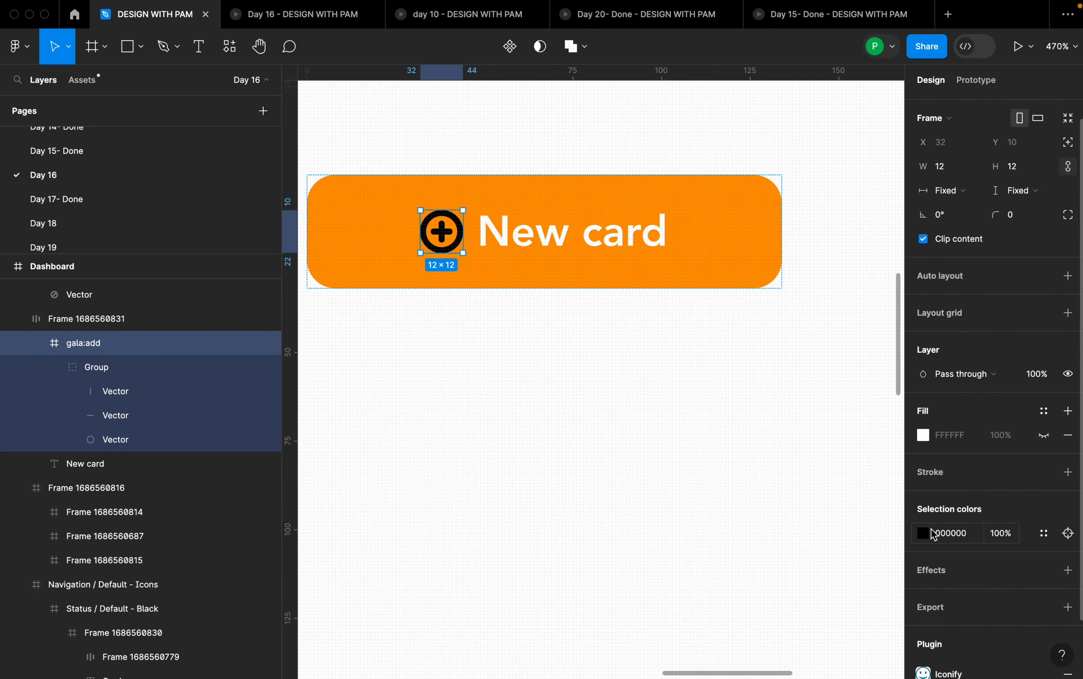
{"action": "left_click", "coordinate": [925, 534]}
{"action": "type", "text": "FFFFFF"}
{"action": "key", "text": "Return"}
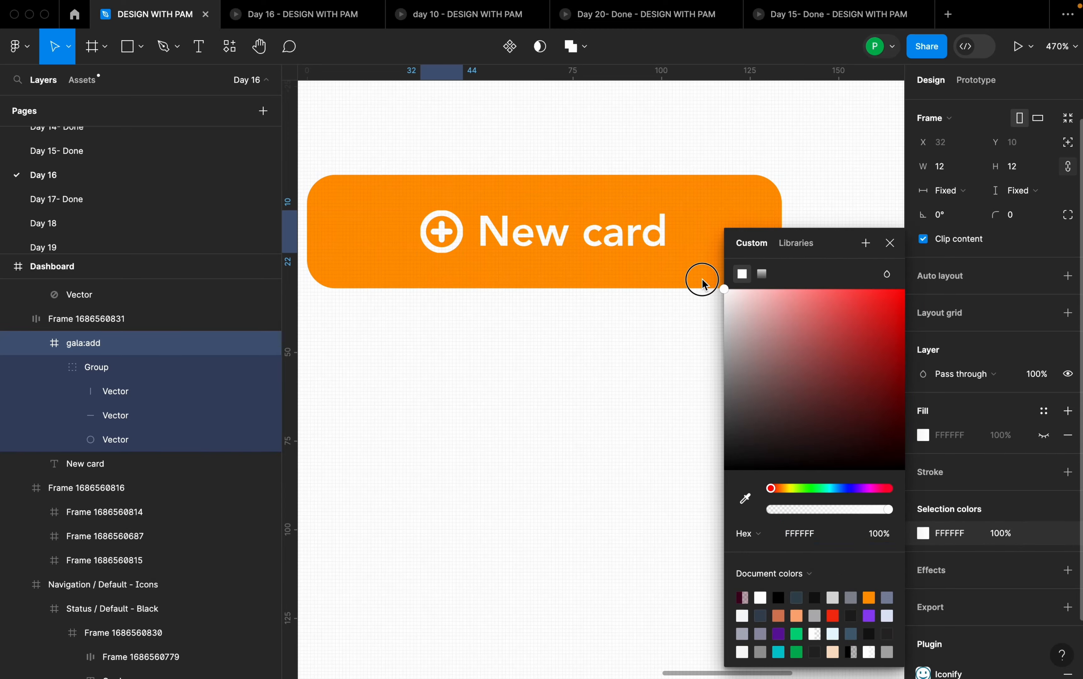
{"action": "left_click", "coordinate": [637, 372]}
- Duplicate the New card button beside the original in the Dashboard frame and move the block icon below the copy
{"action": "scroll", "coordinate": [637, 374], "scroll_direction": "down", "scroll_amount": 10}
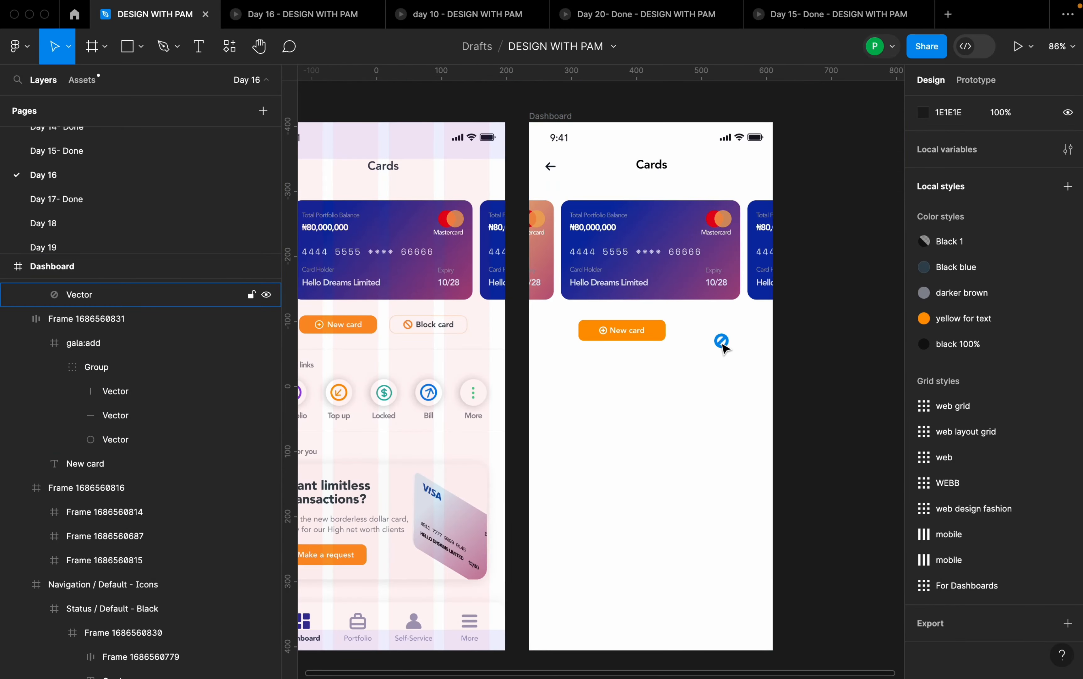
{"action": "scroll", "coordinate": [732, 343], "scroll_direction": "up", "scroll_amount": 3}
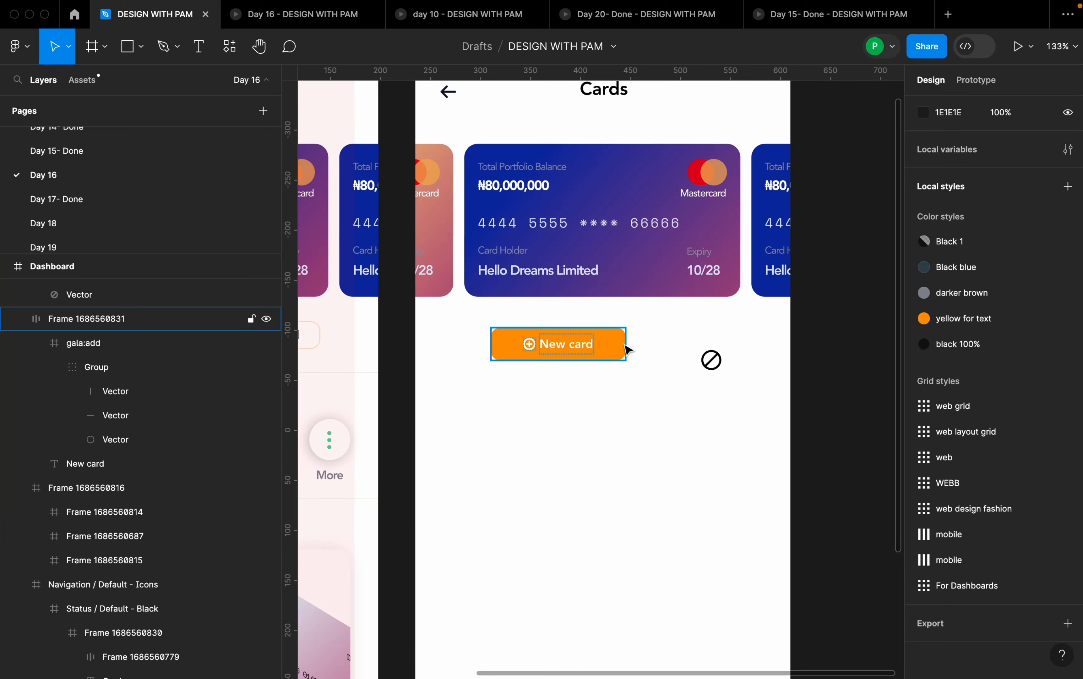
{"action": "left_click", "coordinate": [610, 351]}
{"action": "left_click_drag", "start_coordinate": [608, 354], "coordinate": [673, 488]}
{"action": "scroll", "coordinate": [756, 332], "scroll_direction": "up", "scroll_amount": 4}
{"action": "scroll", "coordinate": [699, 380], "scroll_direction": "up", "scroll_amount": 5}
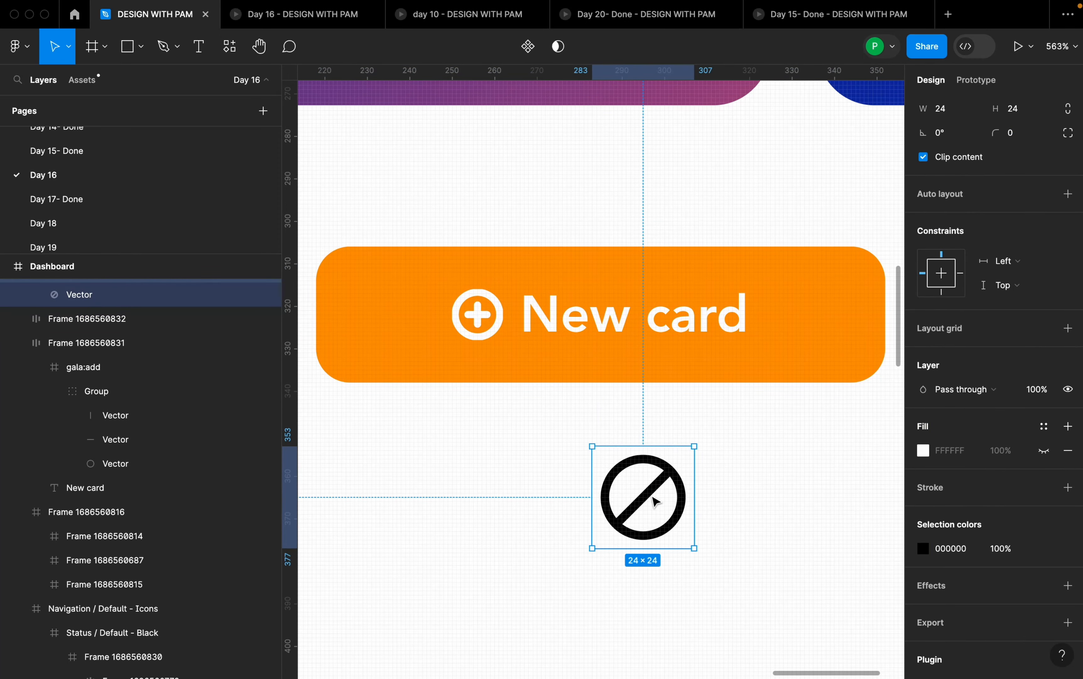
- Cut the block icon and paste it to replace the plus icon in the duplicated New card button
{"action": "key", "text": "Delete"}
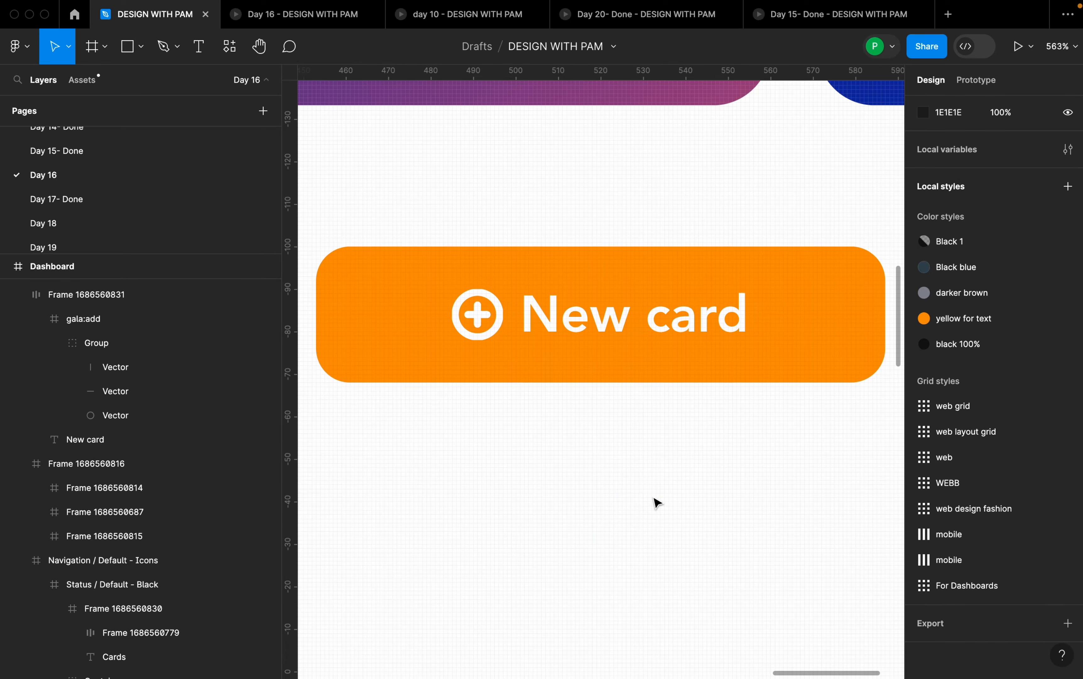
{"action": "left_click", "coordinate": [495, 333]}
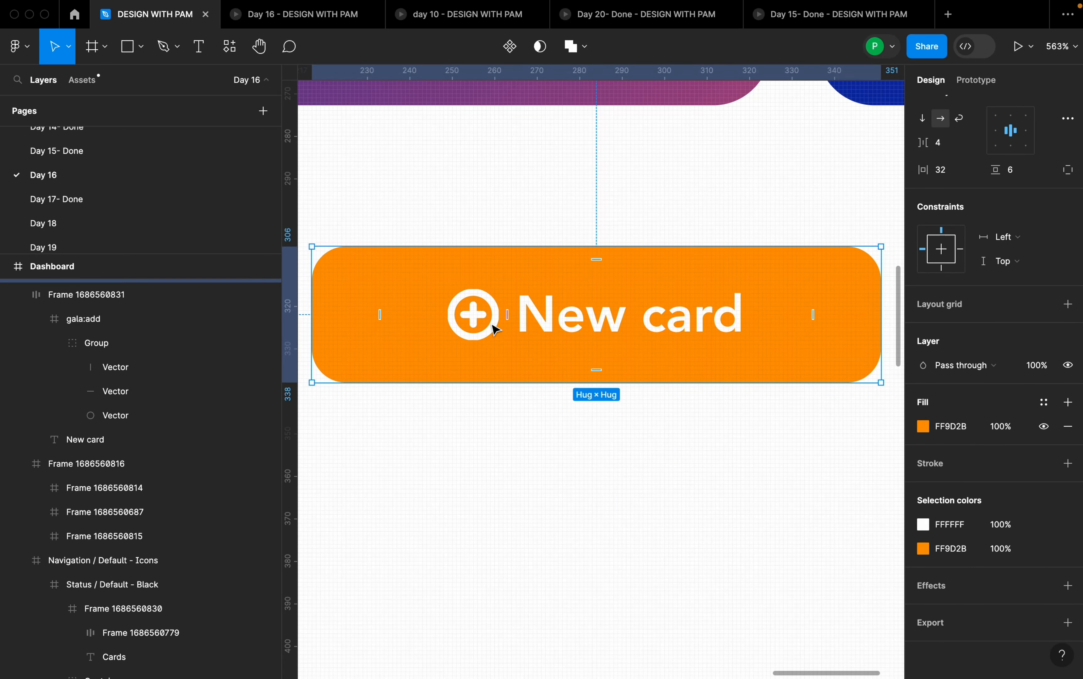
{"action": "left_click", "coordinate": [496, 306], "text": "super"}
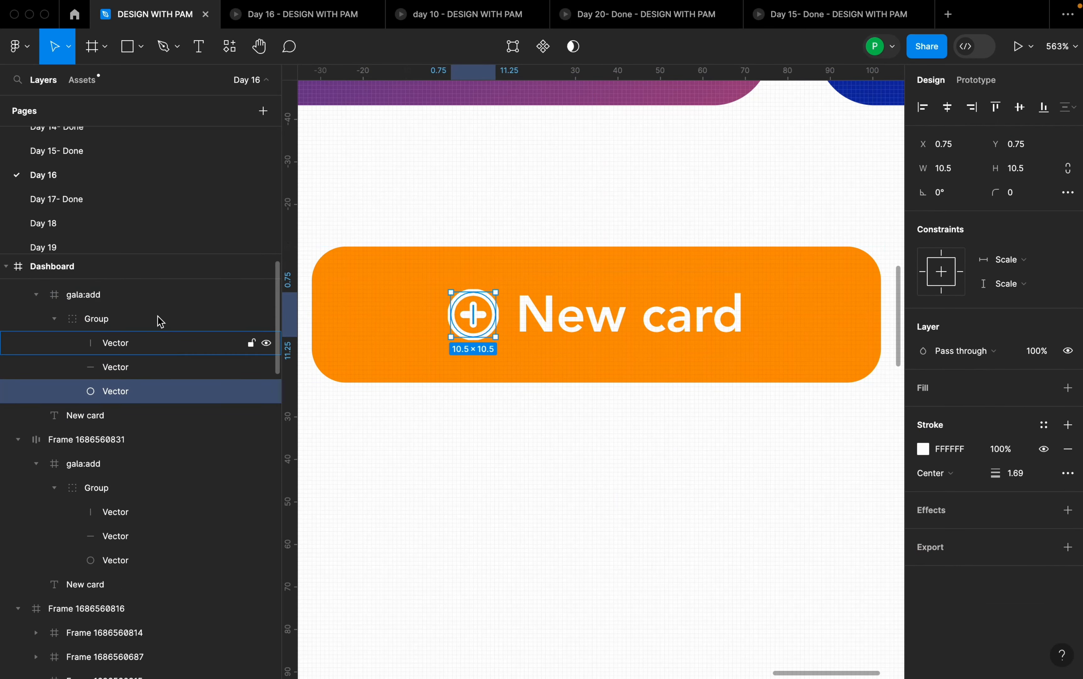
{"action": "left_click", "coordinate": [152, 294]}
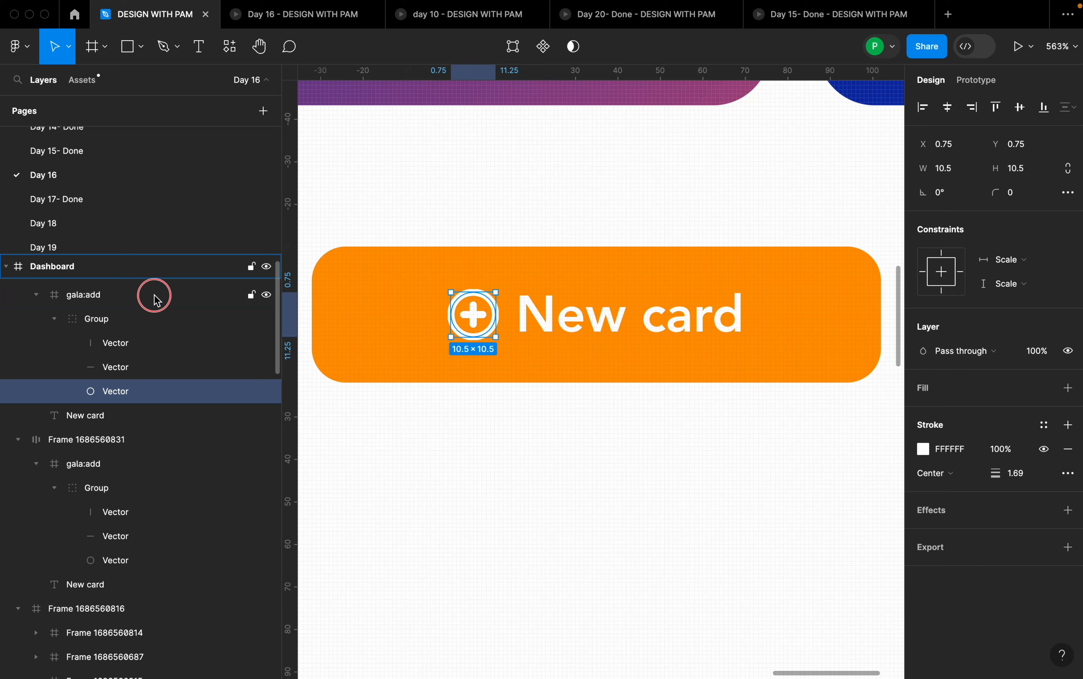
{"action": "right_click", "coordinate": [477, 321]}
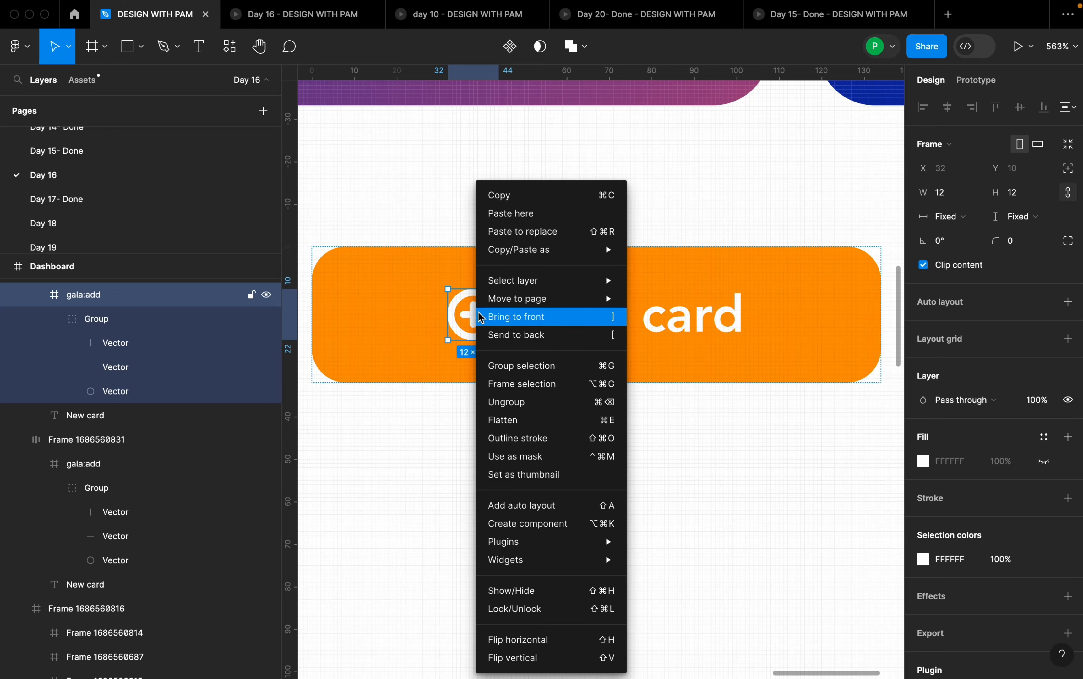
{"action": "left_click", "coordinate": [550, 241]}
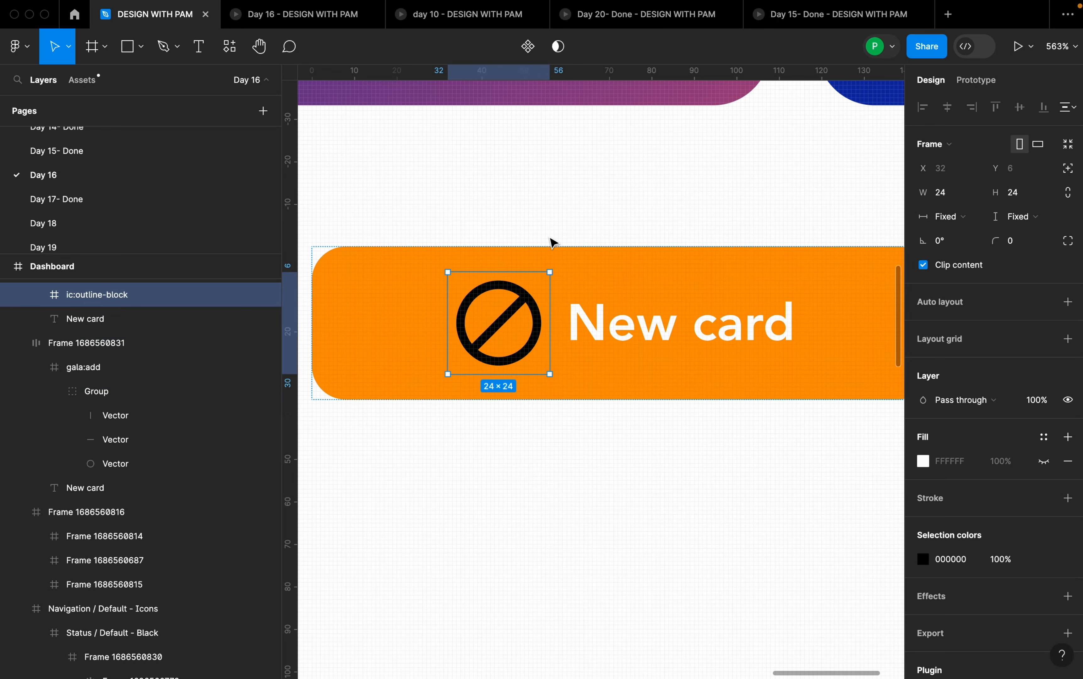
- Constrain the ic:outline-block icon's proportions and set its width to 12
{"action": "left_click", "coordinate": [1070, 197]}
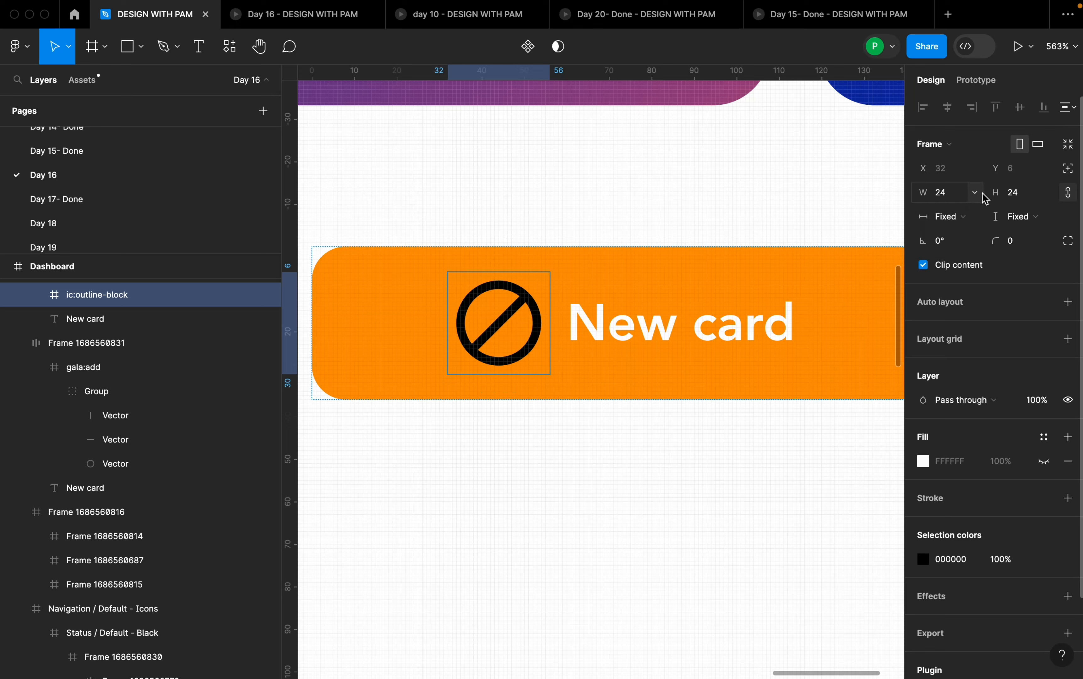
{"action": "left_click", "coordinate": [951, 202]}
{"action": "key", "text": "Return"}
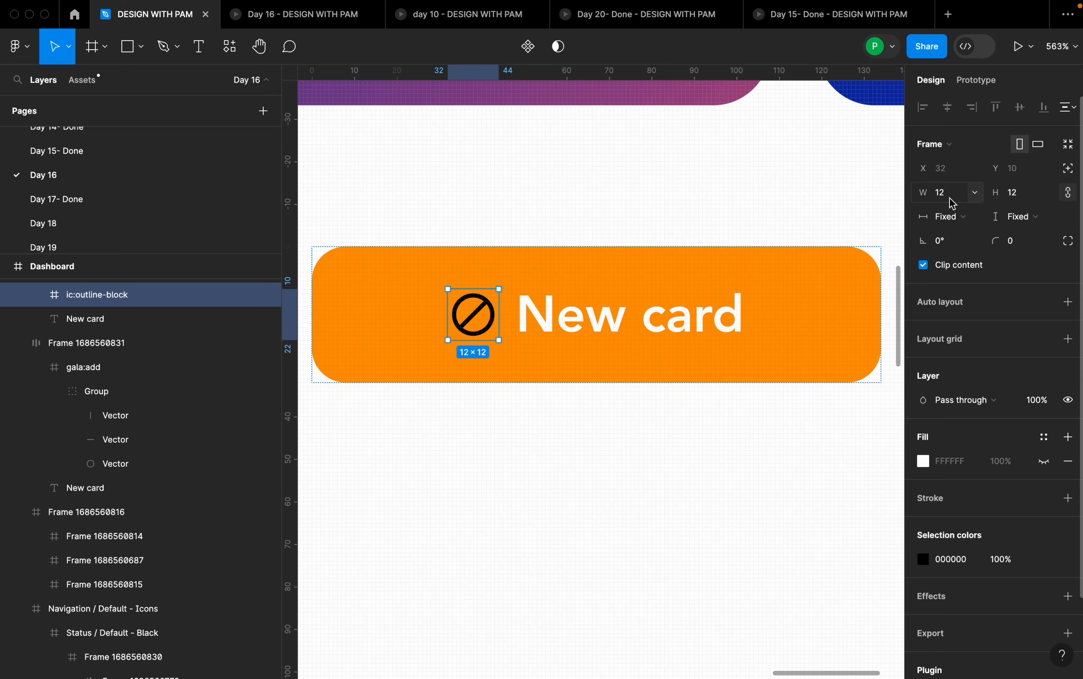
- Recolor the ic:outline-block icon in the duplicated button to white
{"action": "left_click", "coordinate": [922, 558]}
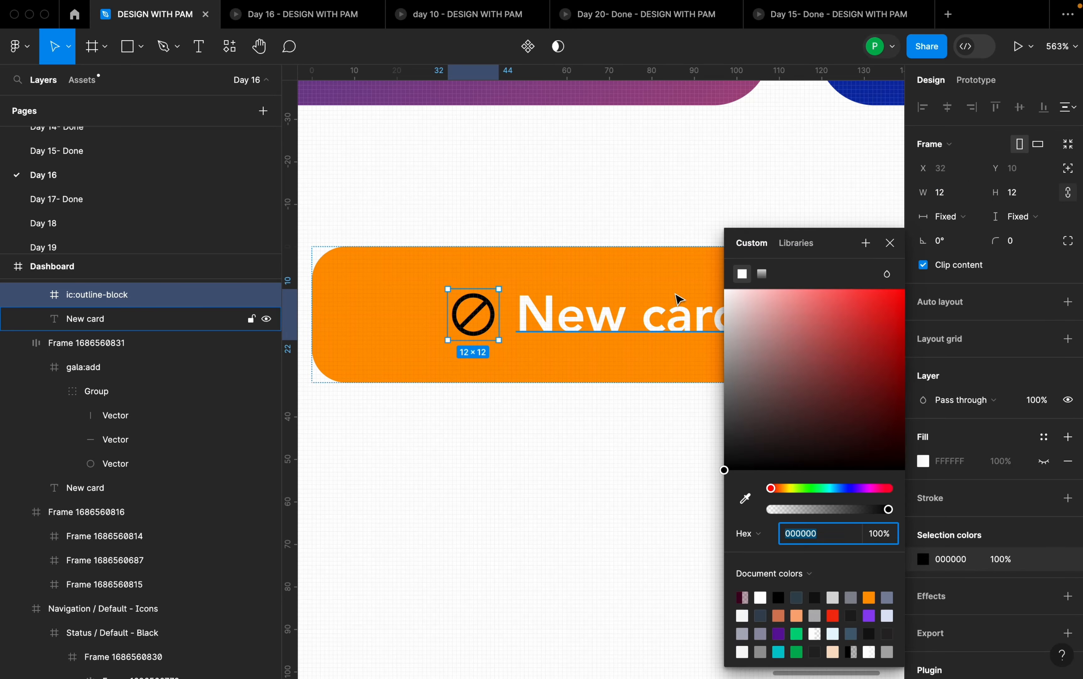
{"action": "left_click_drag", "start_coordinate": [735, 308], "coordinate": [696, 282]}
{"action": "left_click", "coordinate": [676, 446]}
- Wrap both New card buttons in a horizontal auto layout and center it horizontally in the Dashboard frame
{"action": "scroll", "coordinate": [679, 450], "scroll_direction": "down", "scroll_amount": 5}
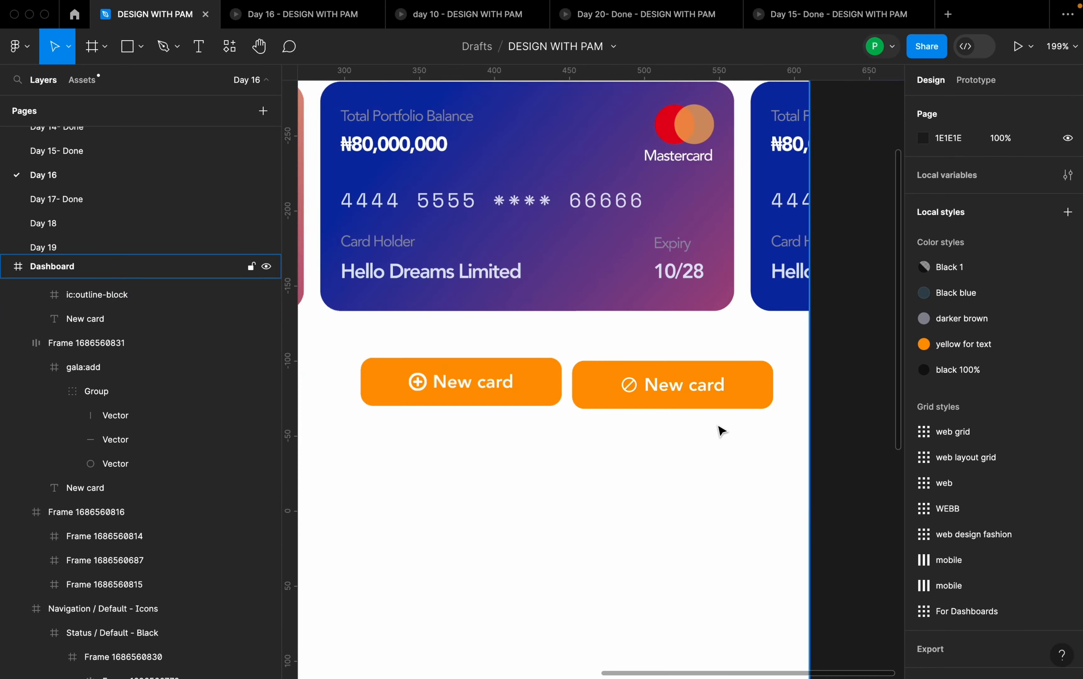
{"action": "left_click", "coordinate": [550, 395]}
{"action": "left_click", "coordinate": [688, 398], "text": "shift"}
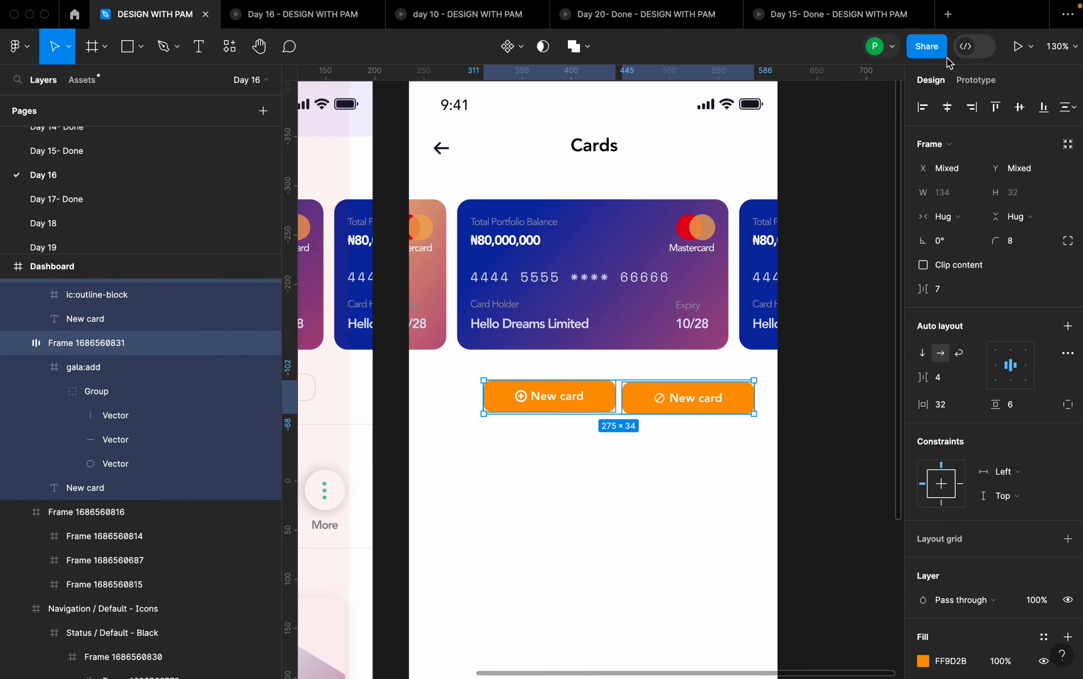
{"action": "key", "text": "shift+a"}
{"action": "left_click", "coordinate": [948, 107]}
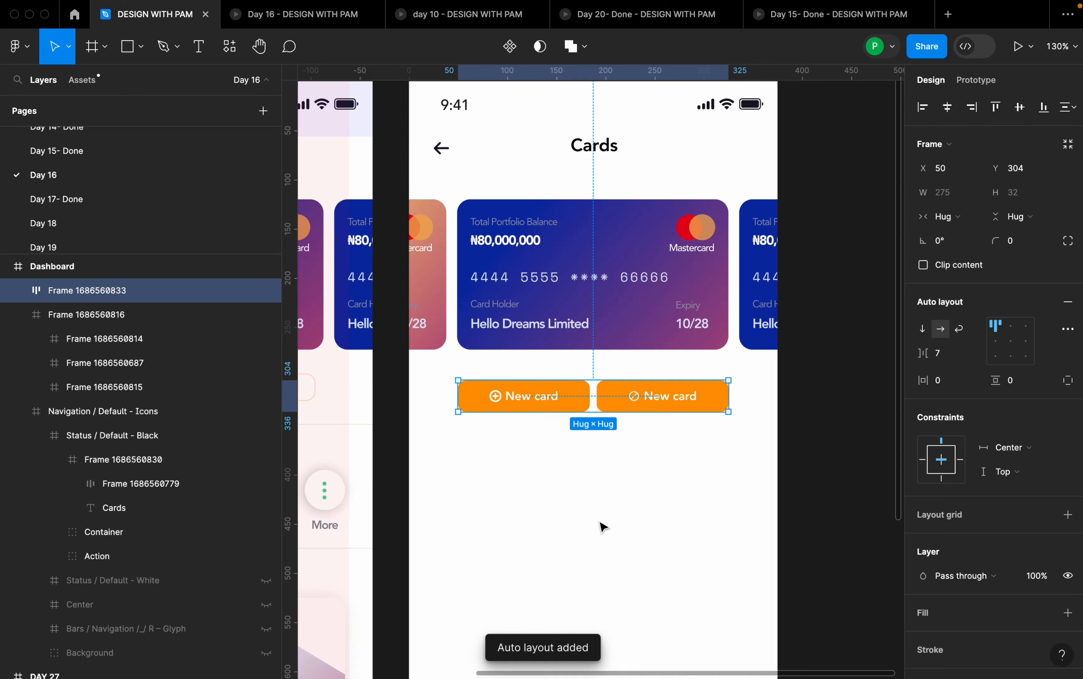
{"action": "left_click", "coordinate": [705, 431]}
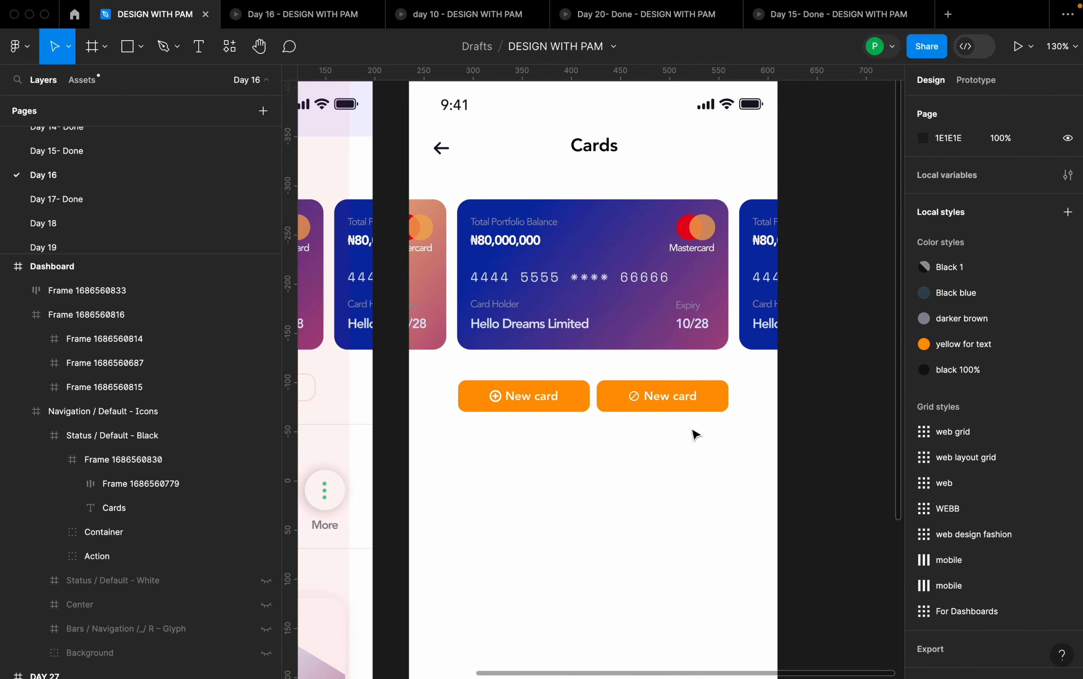
{"action": "left_click", "coordinate": [703, 408]}
{"action": "left_click", "coordinate": [721, 443]}
{"action": "scroll", "coordinate": [724, 442], "scroll_direction": "down", "scroll_amount": 1}
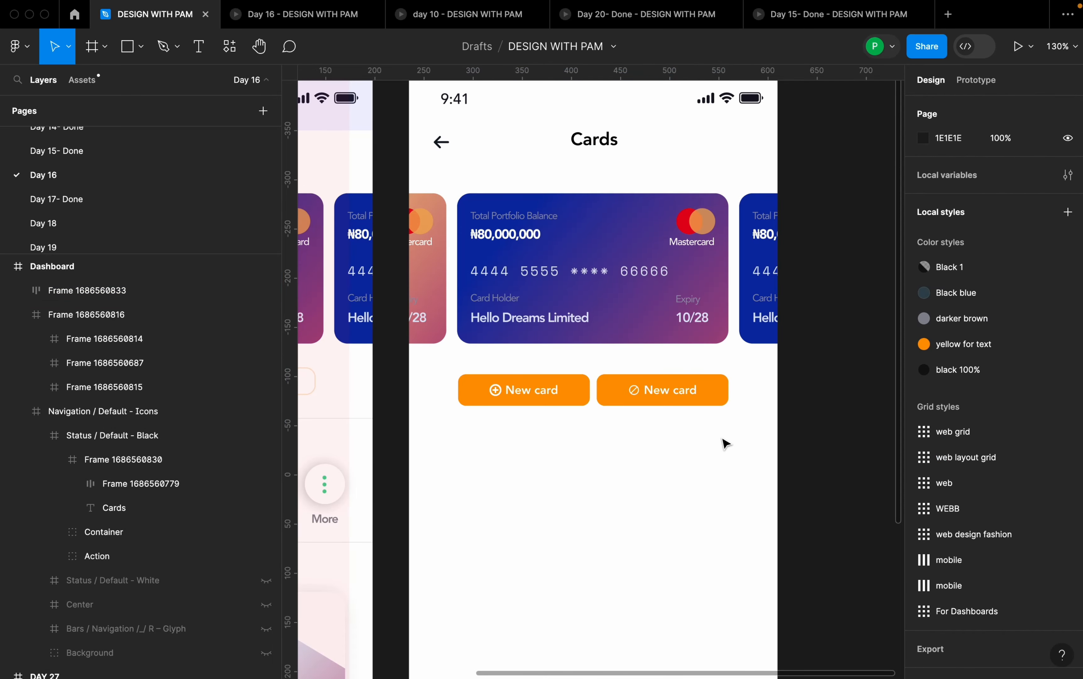
{"action": "scroll", "coordinate": [559, 439], "scroll_direction": "up", "scroll_amount": 5}
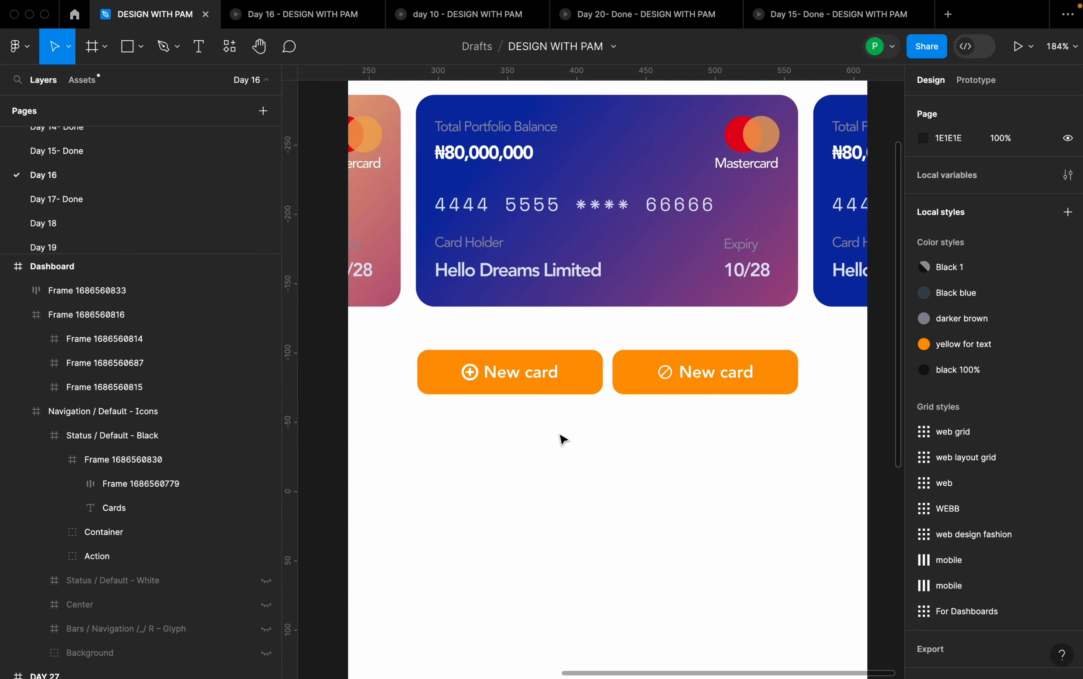
{"action": "left_click", "coordinate": [714, 390]}
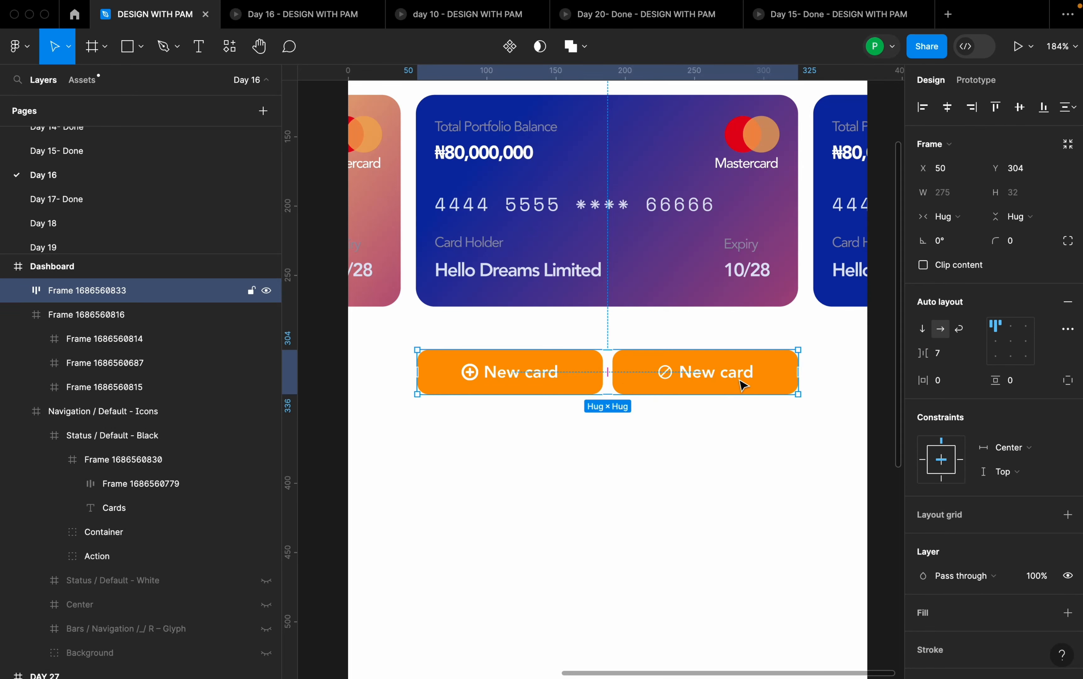
{"action": "left_click", "coordinate": [596, 392]}
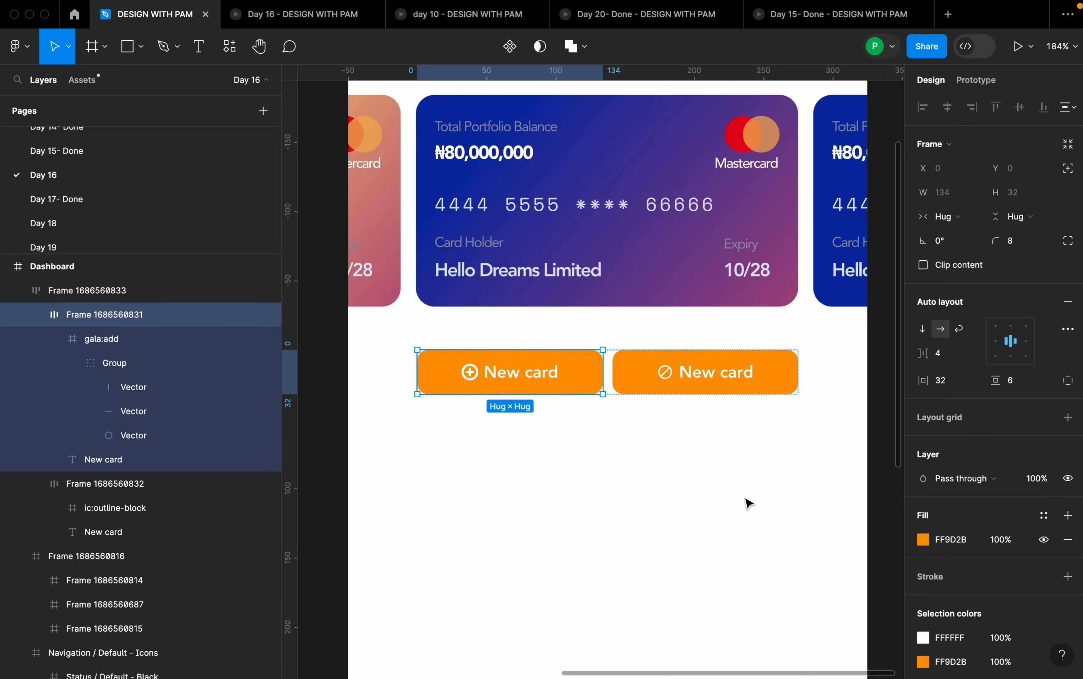
{"action": "left_click", "coordinate": [644, 378]}
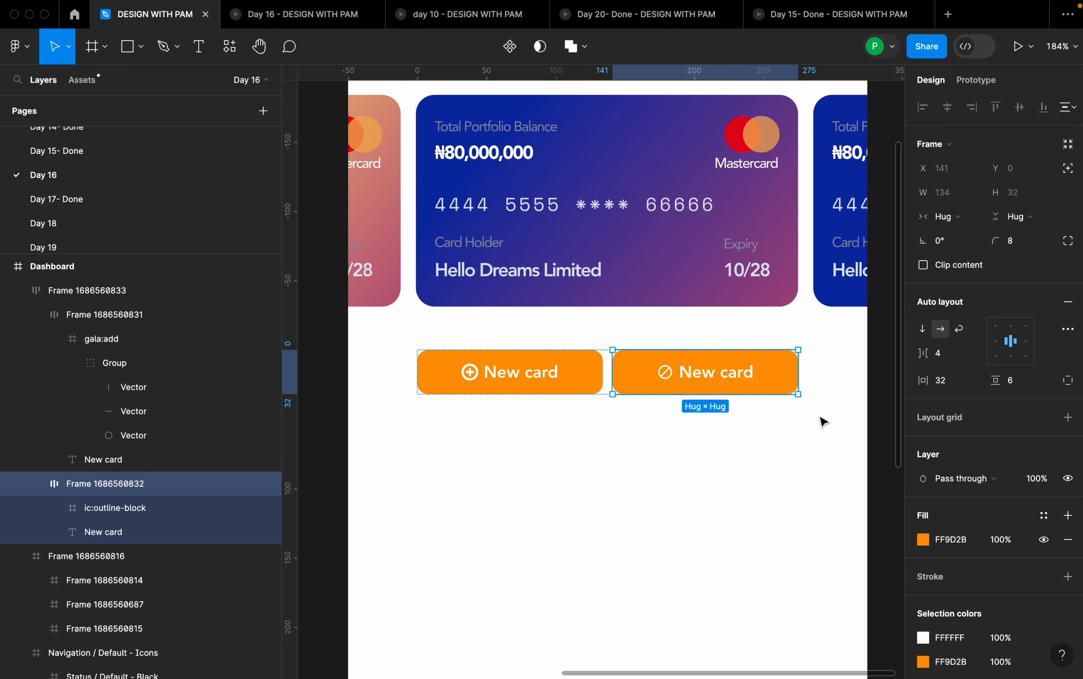
- Change the label of the duplicated button with the block icon to "Block card"
{"action": "scroll", "coordinate": [823, 422], "scroll_direction": "down", "scroll_amount": 5}
{"action": "left_click", "coordinate": [768, 392]}
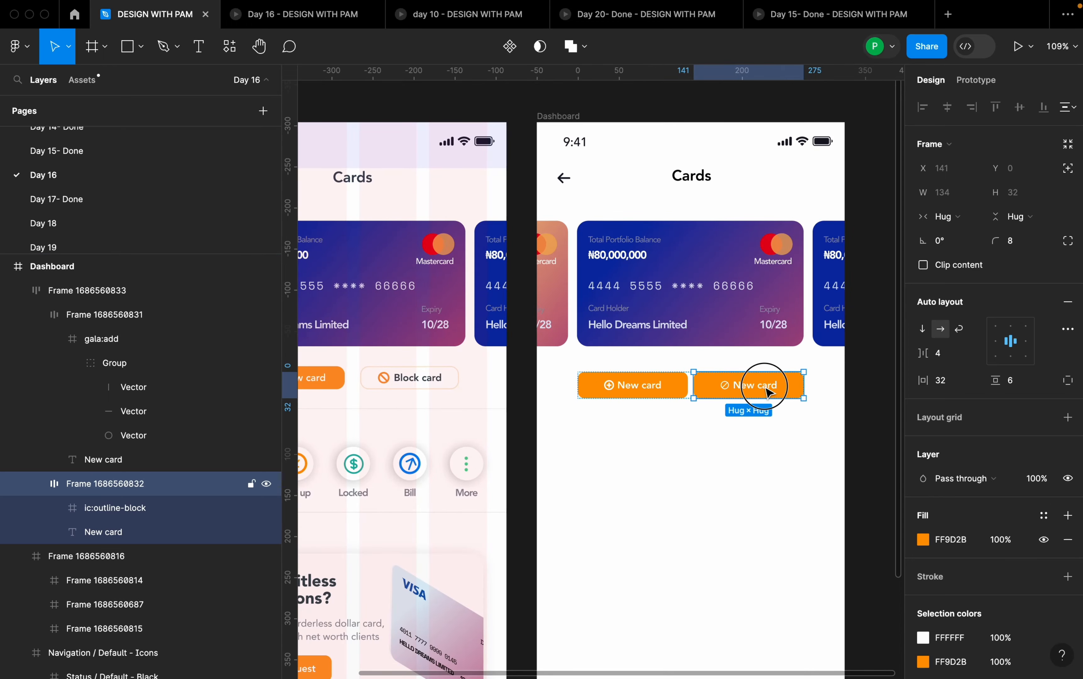
{"action": "double_click", "coordinate": [767, 387]}
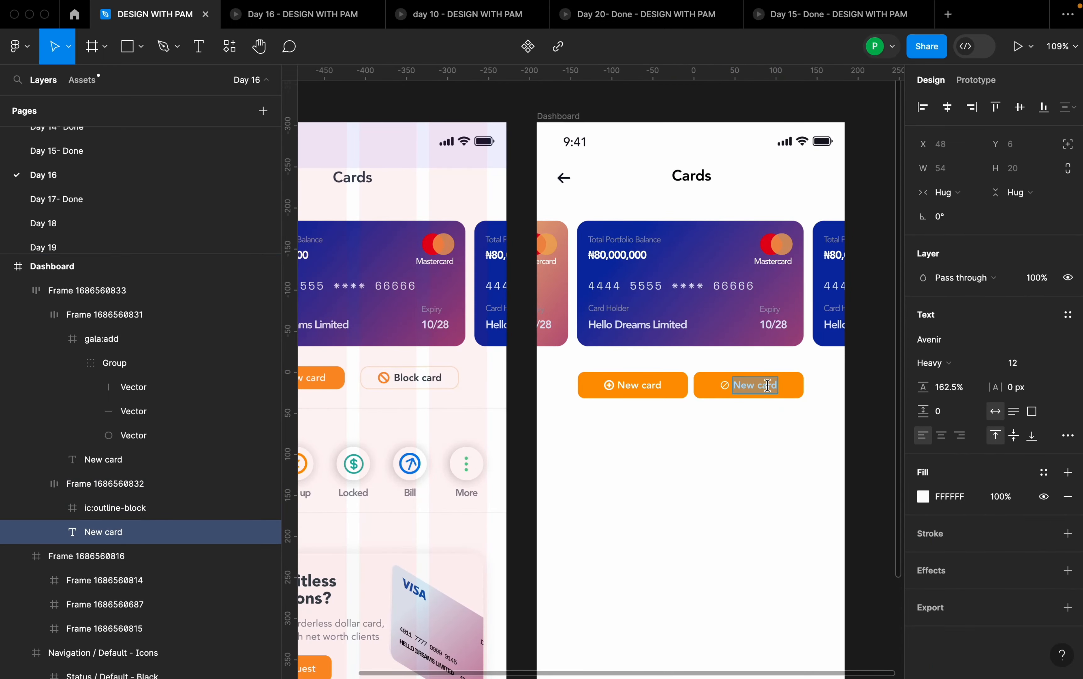
{"action": "type", "text": "Bloc"}
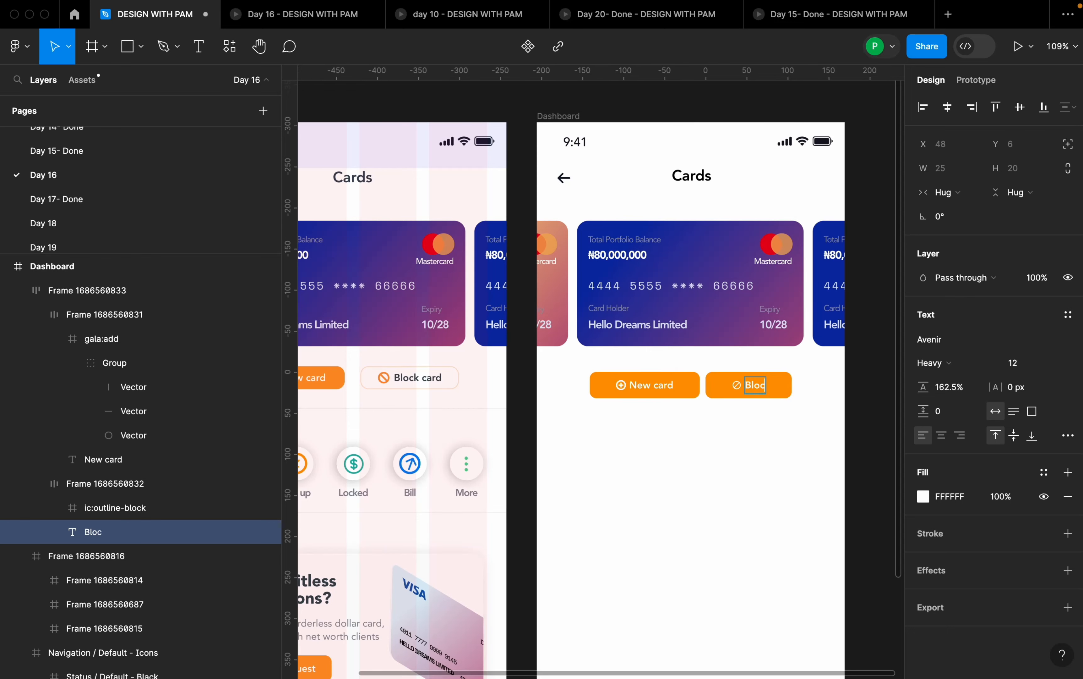
{"action": "type", "text": "k card"}
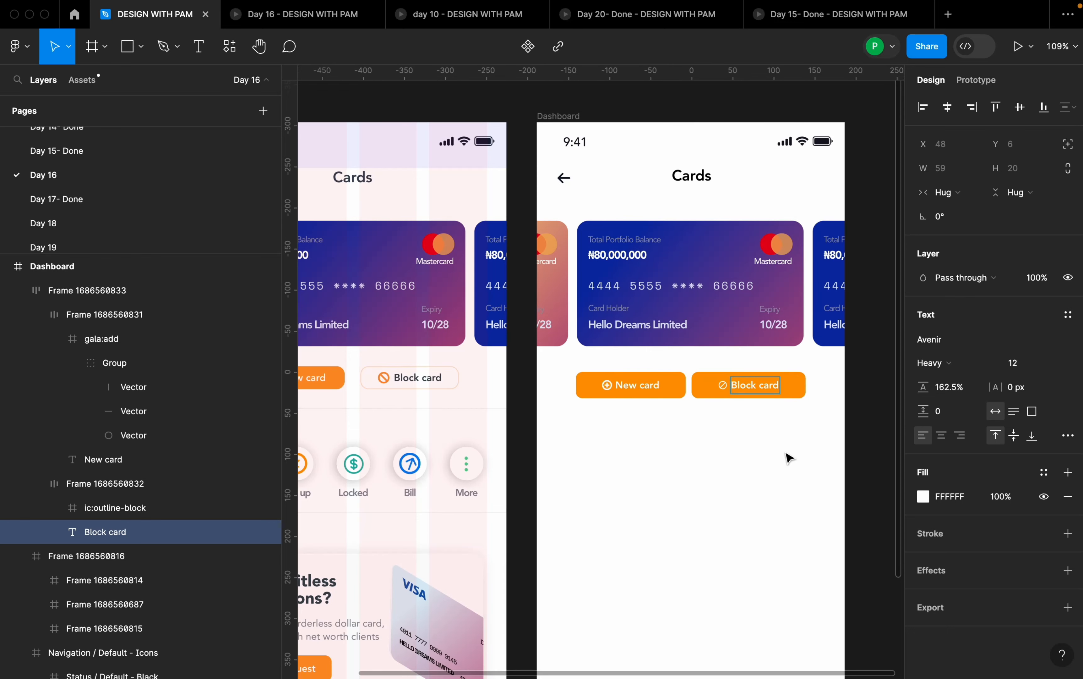
{"action": "key", "text": "Escape"}
{"action": "left_click", "coordinate": [786, 446]}
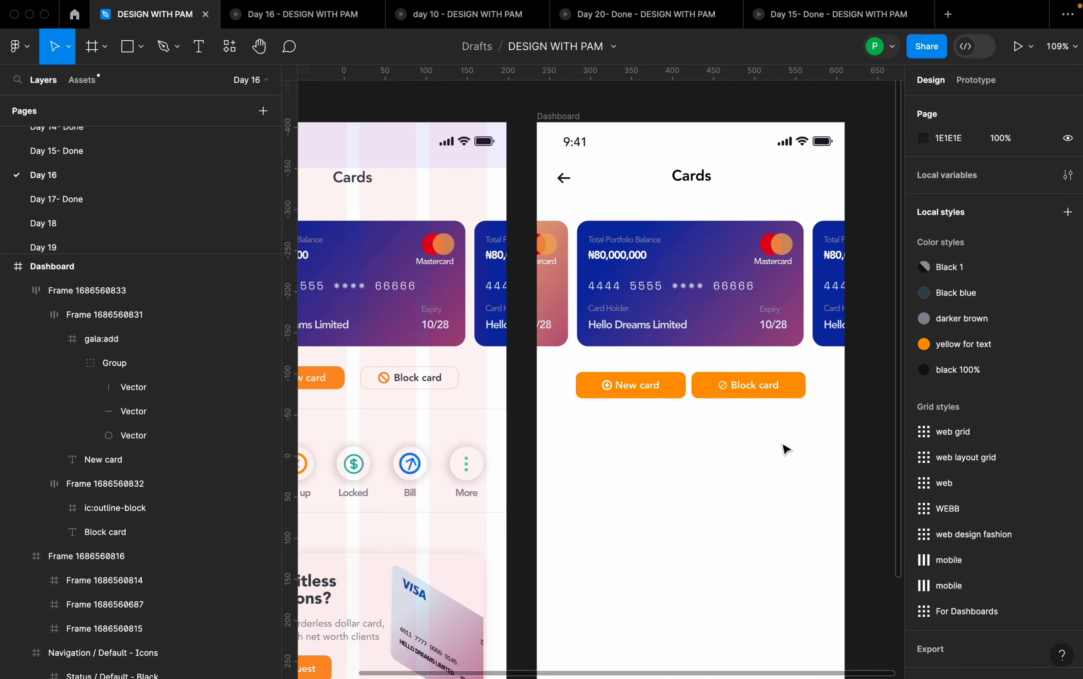
- Add a 1 px inside stroke to the Block card button and hide its orange fill
{"action": "left_click", "coordinate": [798, 383]}
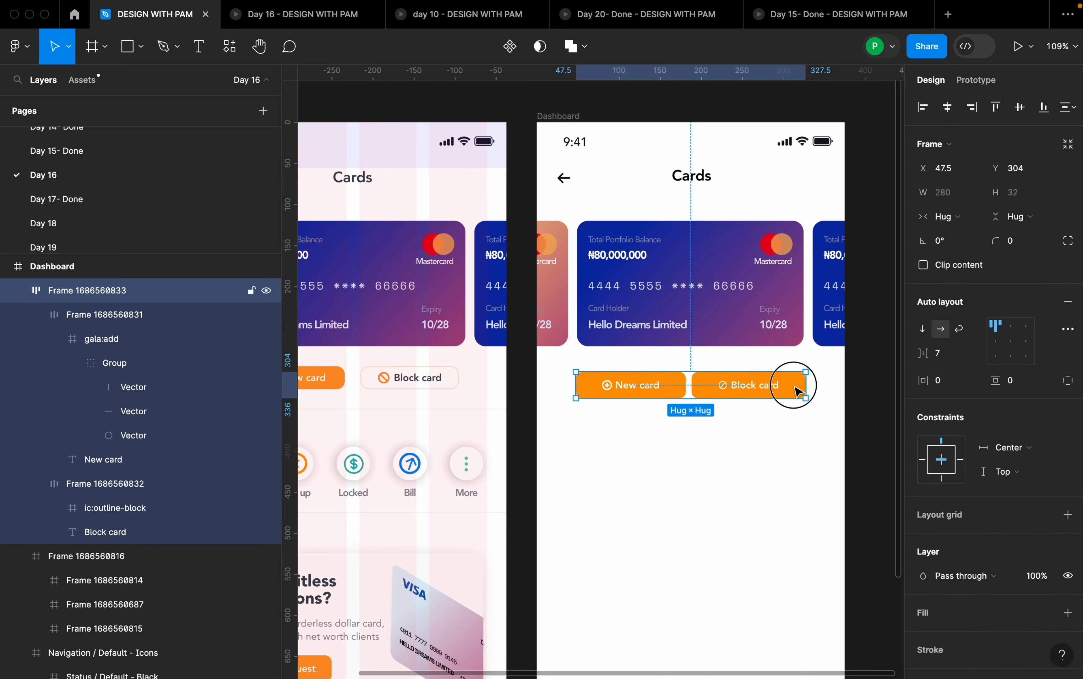
{"action": "left_click", "coordinate": [798, 385]}
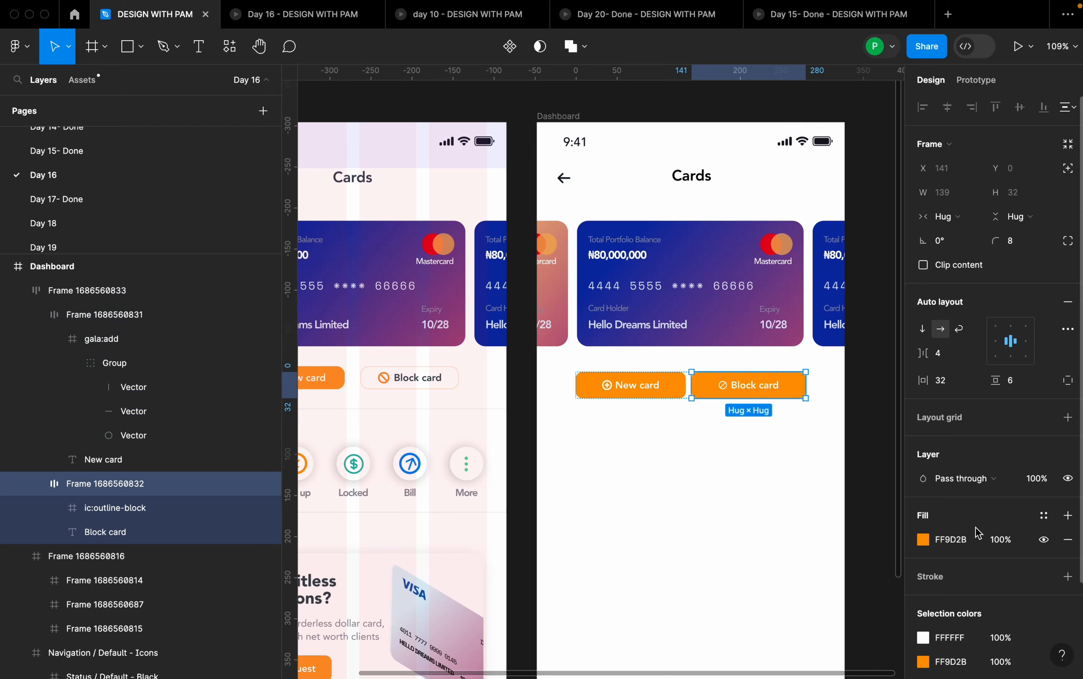
{"action": "scroll", "coordinate": [974, 534], "scroll_direction": "down", "scroll_amount": 2}
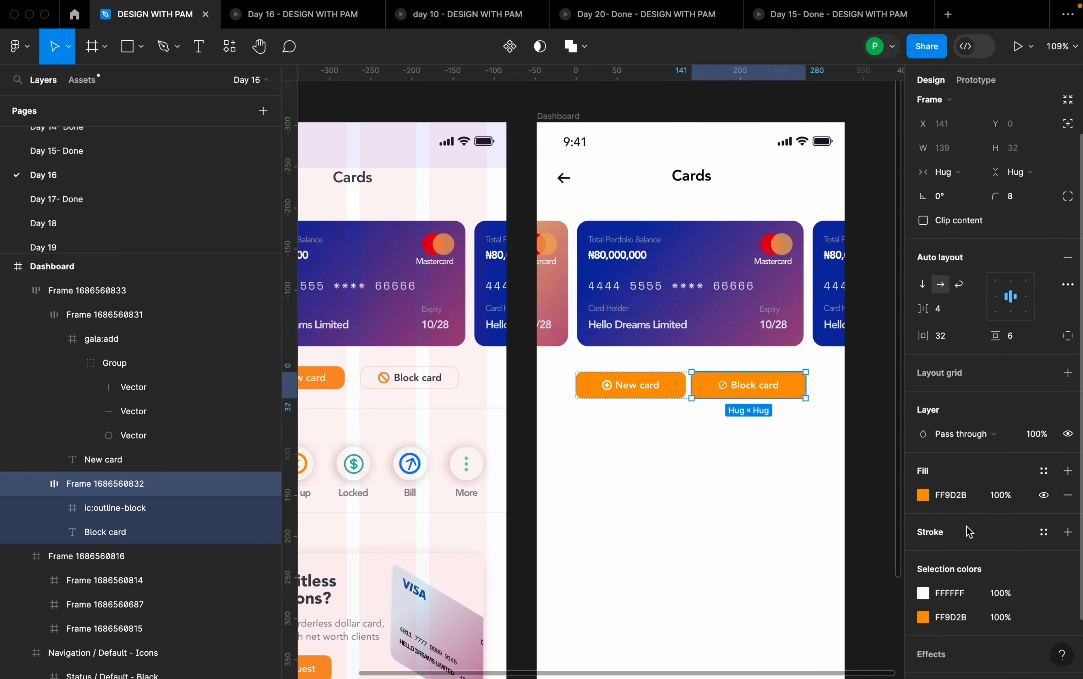
{"action": "scroll", "coordinate": [967, 530], "scroll_direction": "down", "scroll_amount": 1}
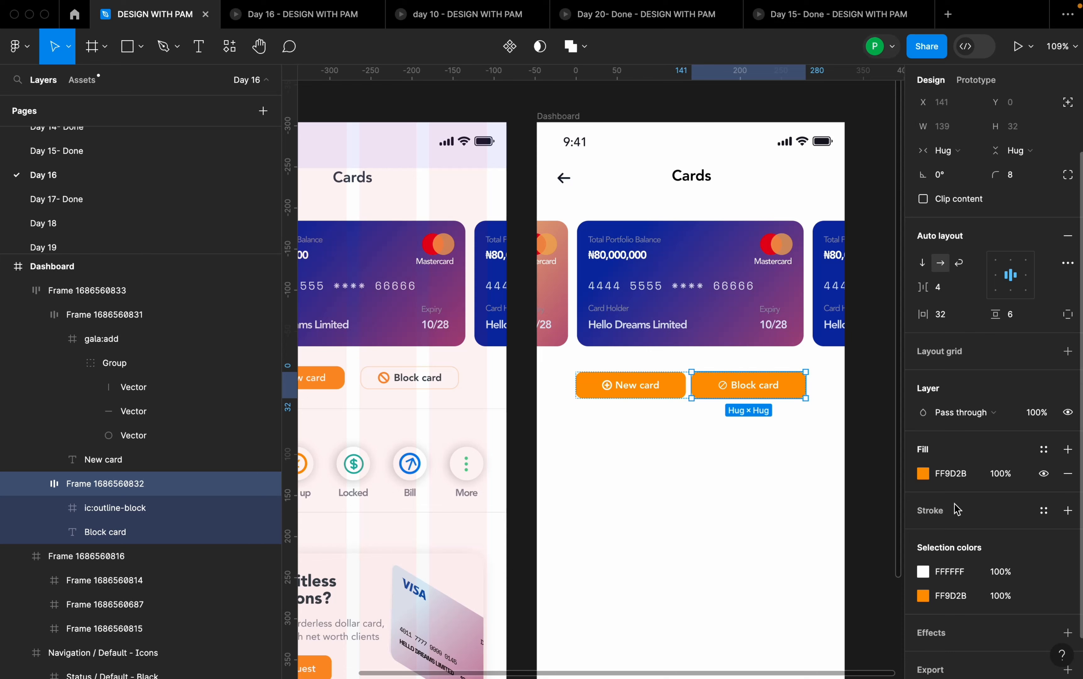
{"action": "scroll", "coordinate": [965, 516], "scroll_direction": "down", "scroll_amount": 2}
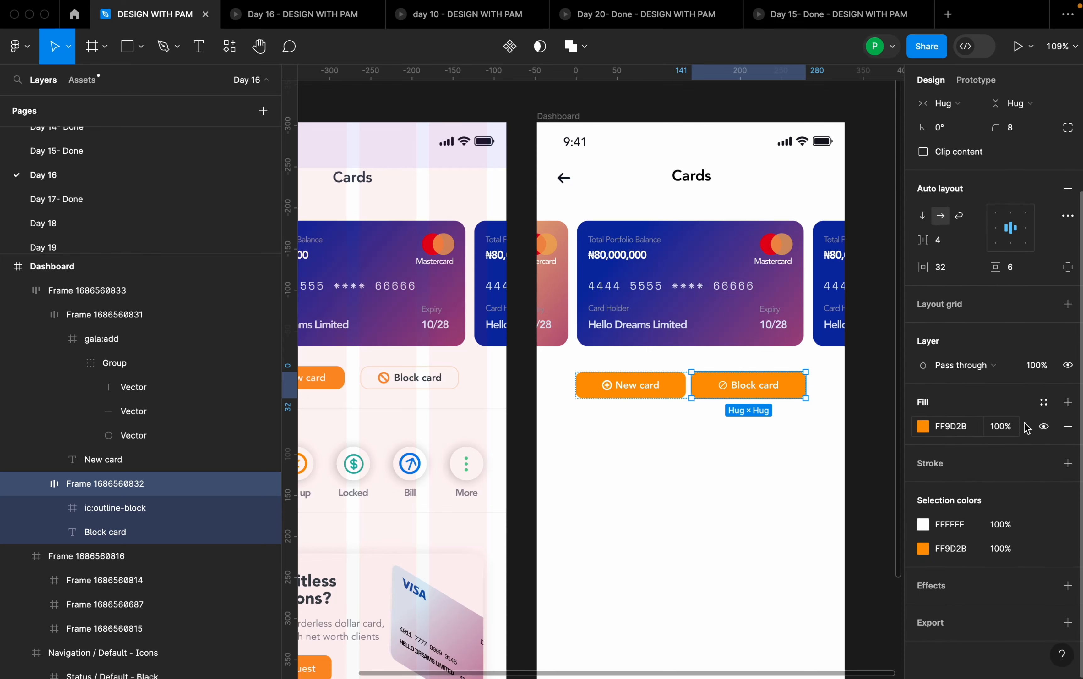
{"action": "left_click", "coordinate": [1068, 463]}
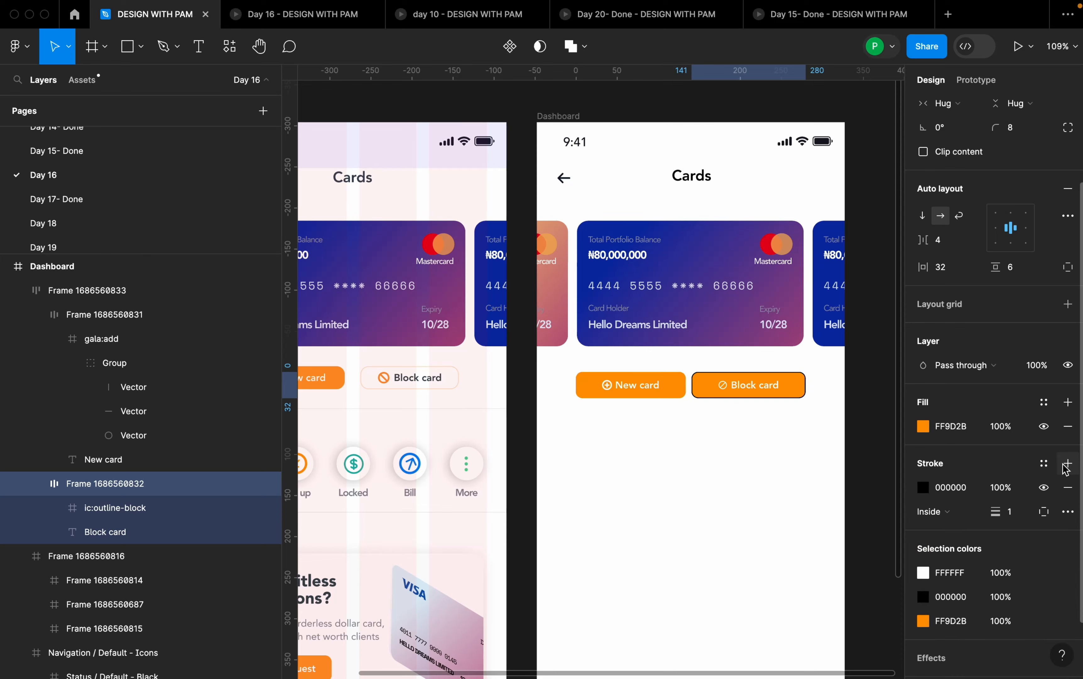
{"action": "left_click", "coordinate": [1043, 426]}
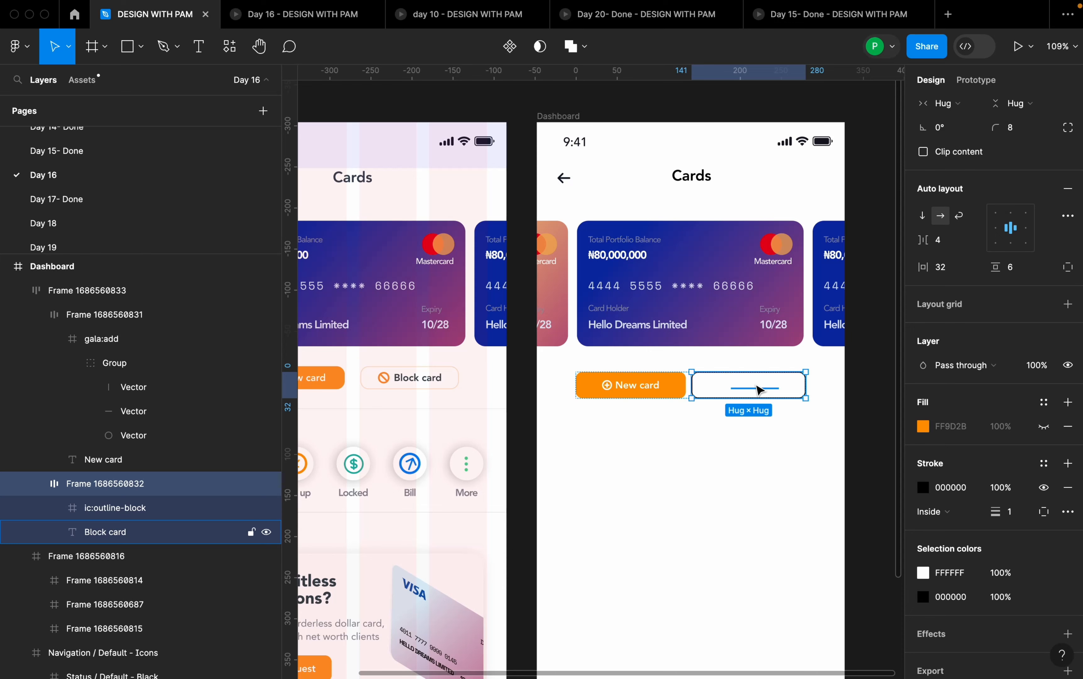
- Recolor the Block card label and its ic:outline-block icon to 101010, using the black 100% color style
{"action": "left_click", "coordinate": [759, 388]}
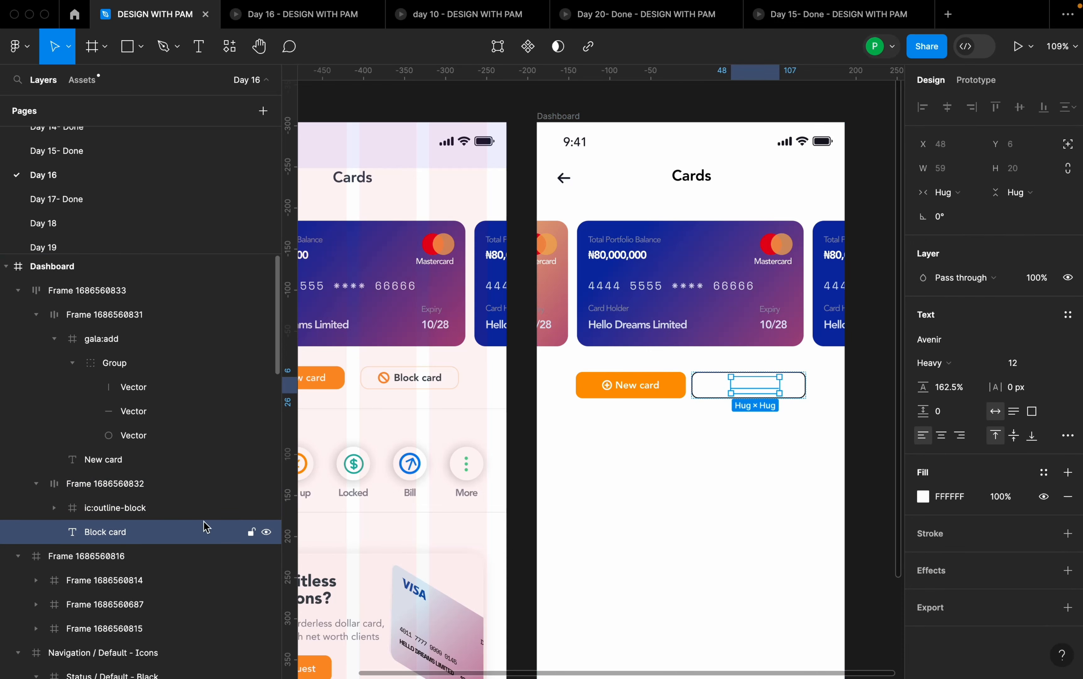
{"action": "left_click", "coordinate": [157, 512], "text": "shift"}
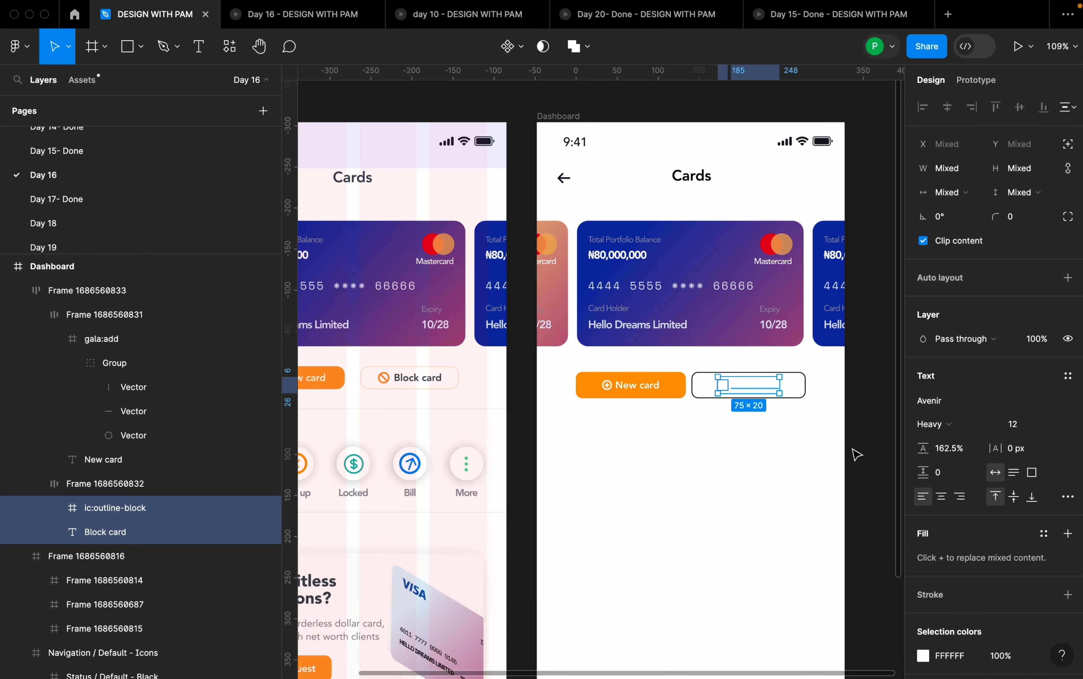
{"action": "scroll", "coordinate": [972, 528], "scroll_direction": "down", "scroll_amount": 3}
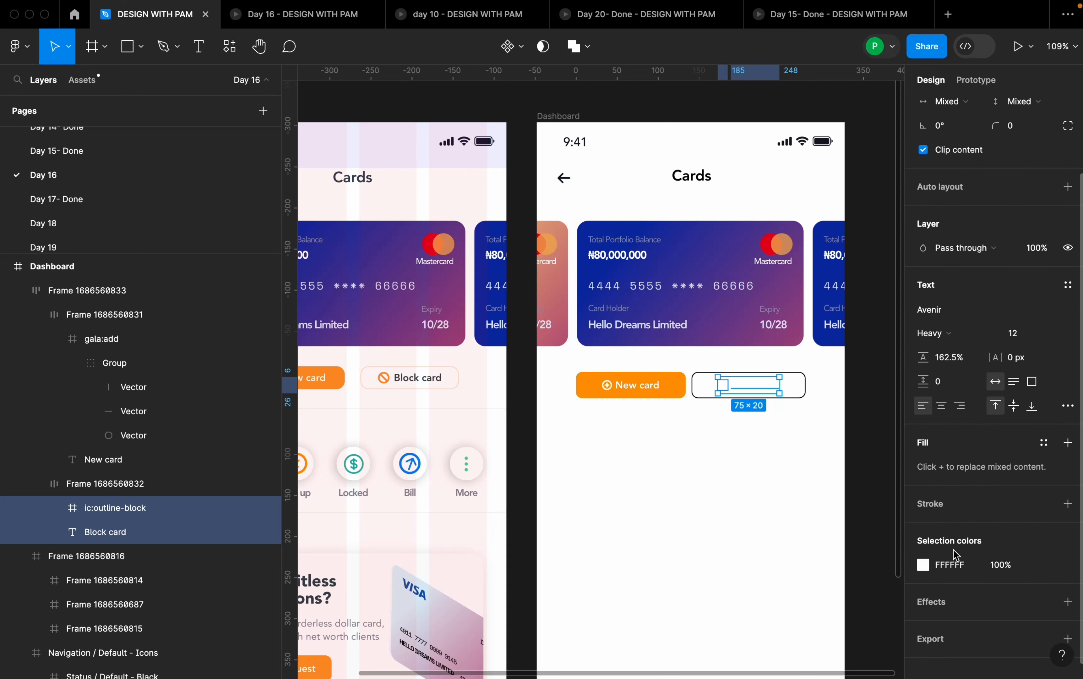
{"action": "scroll", "coordinate": [955, 555], "scroll_direction": "down", "scroll_amount": 1}
{"action": "left_click", "coordinate": [923, 548]}
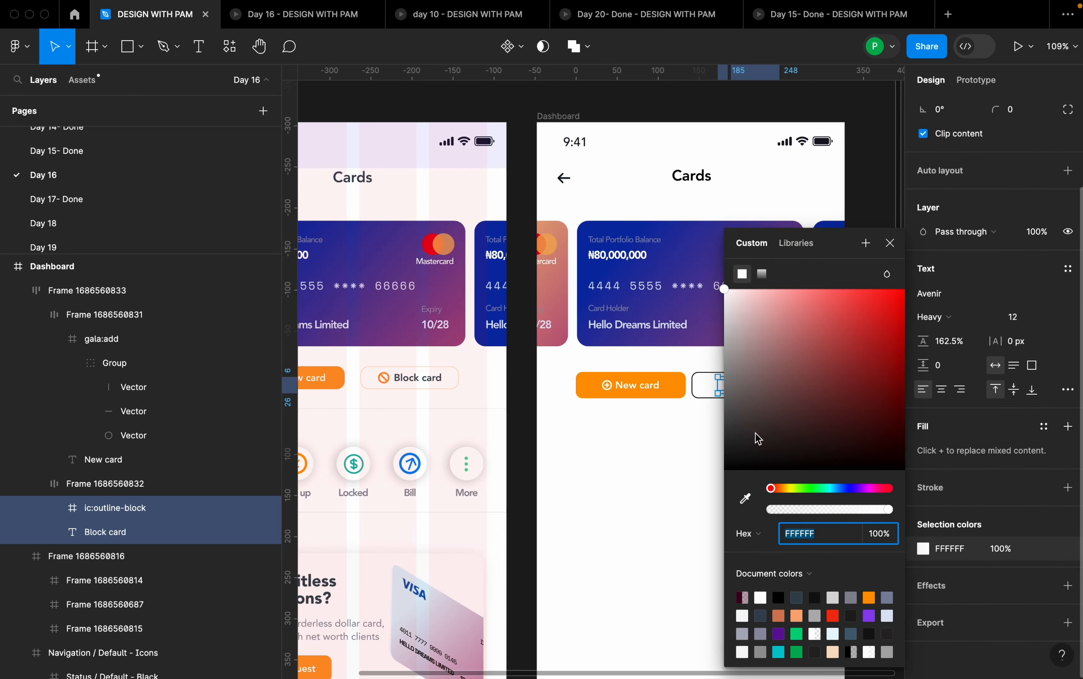
{"action": "left_click_drag", "start_coordinate": [759, 438], "coordinate": [729, 491]}
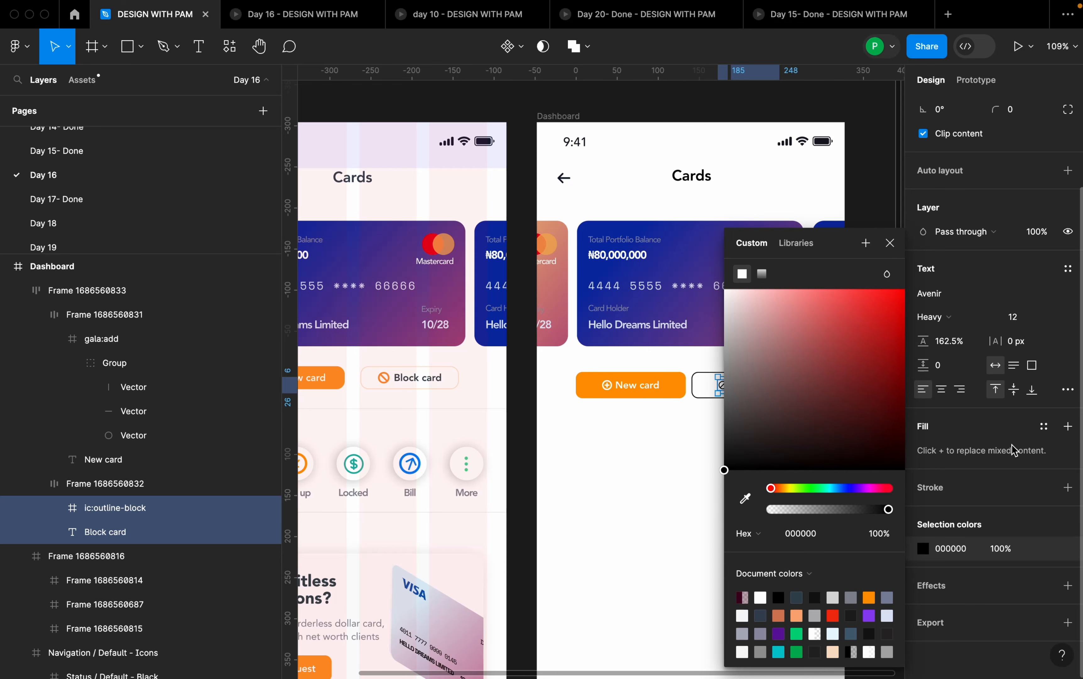
{"action": "left_click", "coordinate": [1045, 549]}
{"action": "left_click", "coordinate": [1044, 549]}
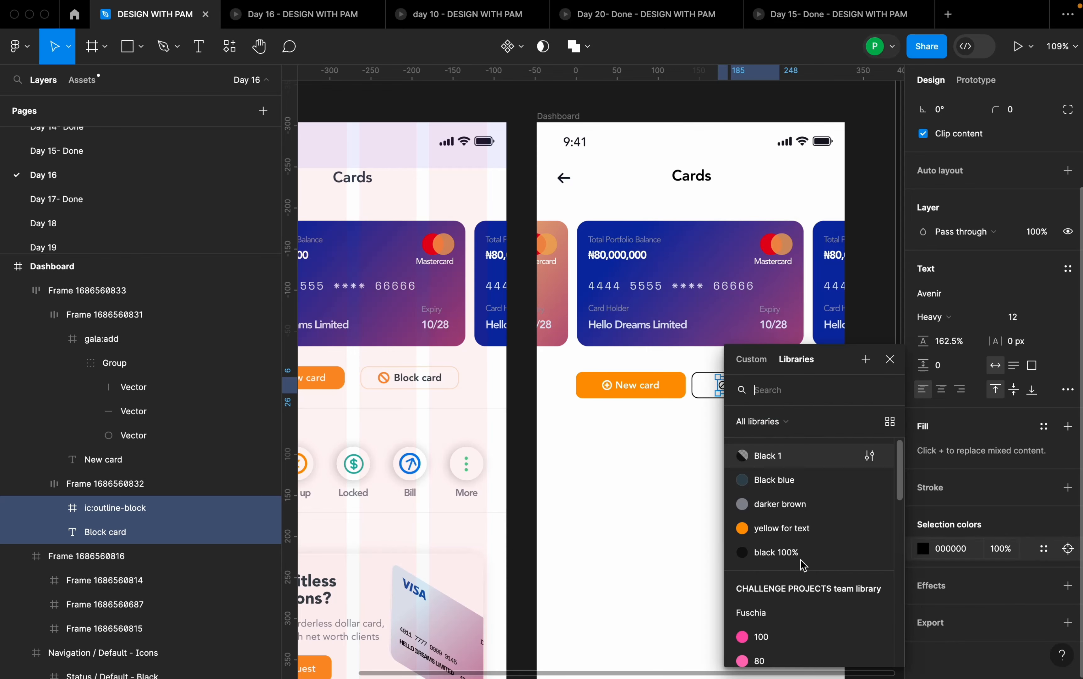
{"action": "left_click", "coordinate": [801, 559]}
{"action": "left_click", "coordinate": [1042, 550]}
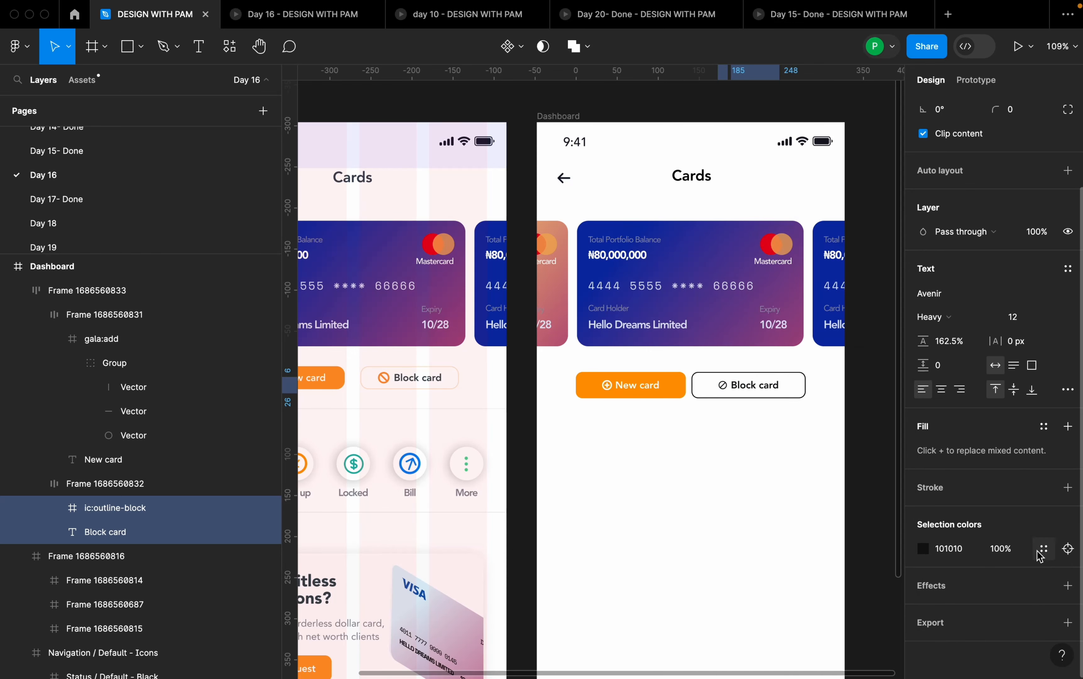
{"action": "left_click", "coordinate": [810, 467]}
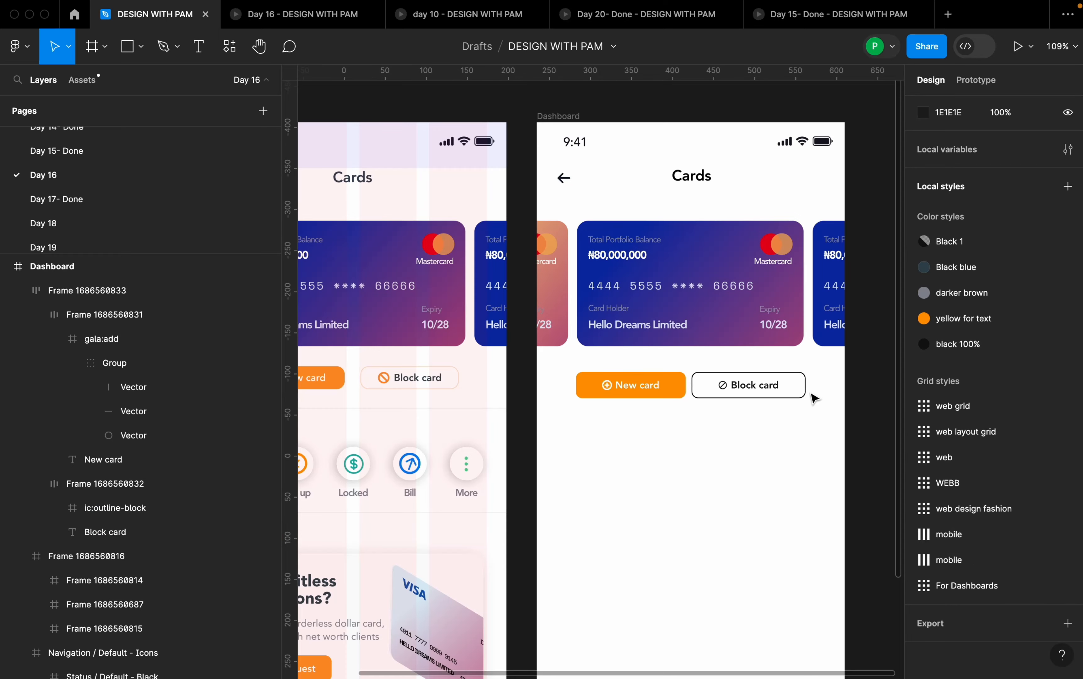
- Apply the black 100% color style to the Block card button's stroke
{"action": "left_click", "coordinate": [804, 391]}
{"action": "scroll", "coordinate": [772, 386], "scroll_direction": "up", "scroll_amount": 5}
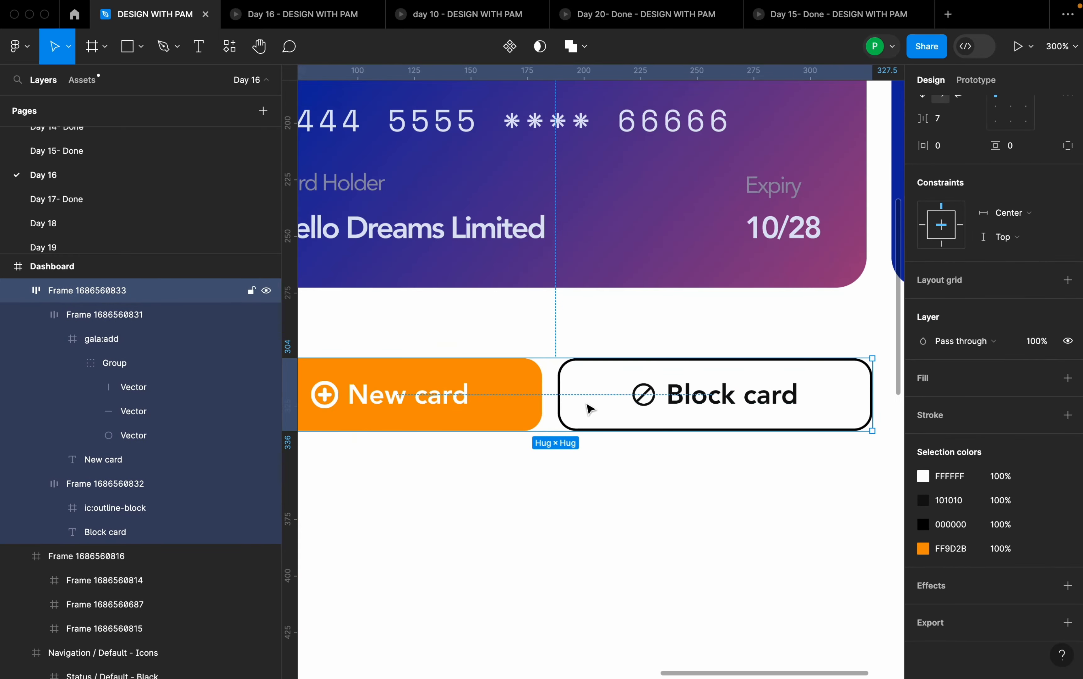
{"action": "left_click", "coordinate": [567, 406]}
{"action": "left_click", "coordinate": [566, 406]}
{"action": "left_click", "coordinate": [615, 397]}
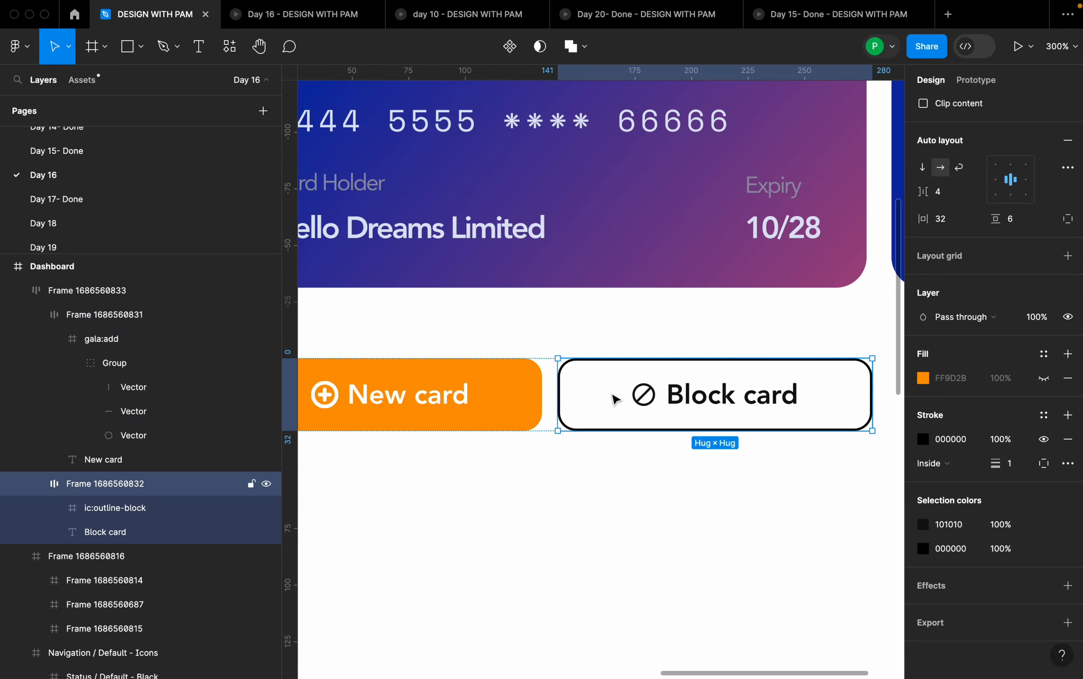
{"action": "left_click", "coordinate": [1045, 548]}
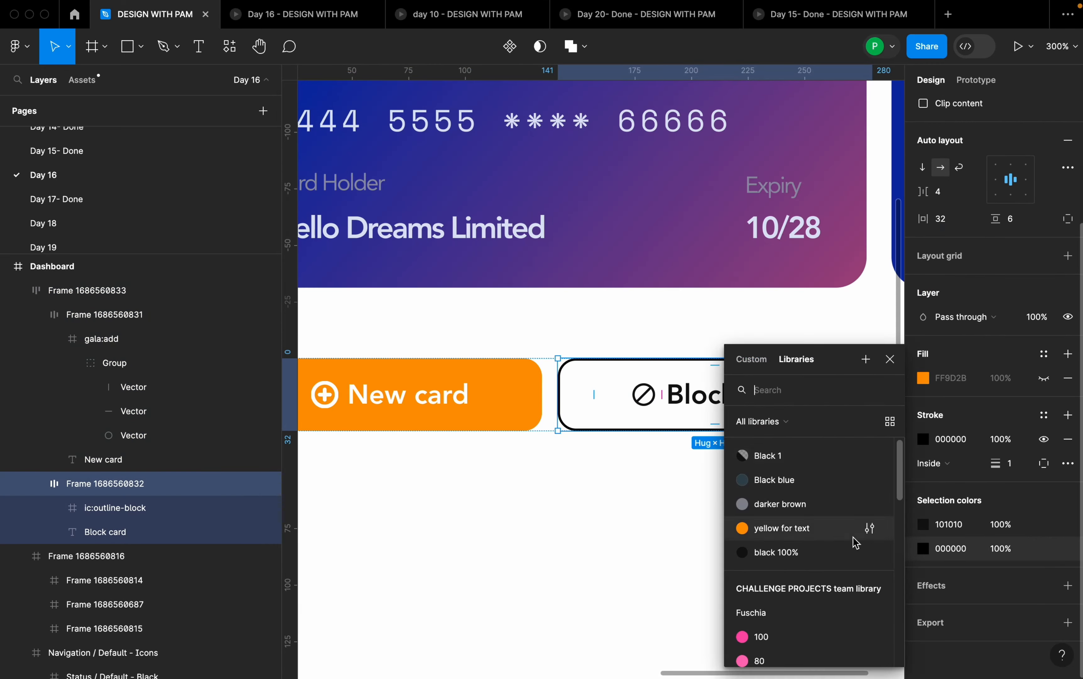
{"action": "left_click", "coordinate": [817, 552]}
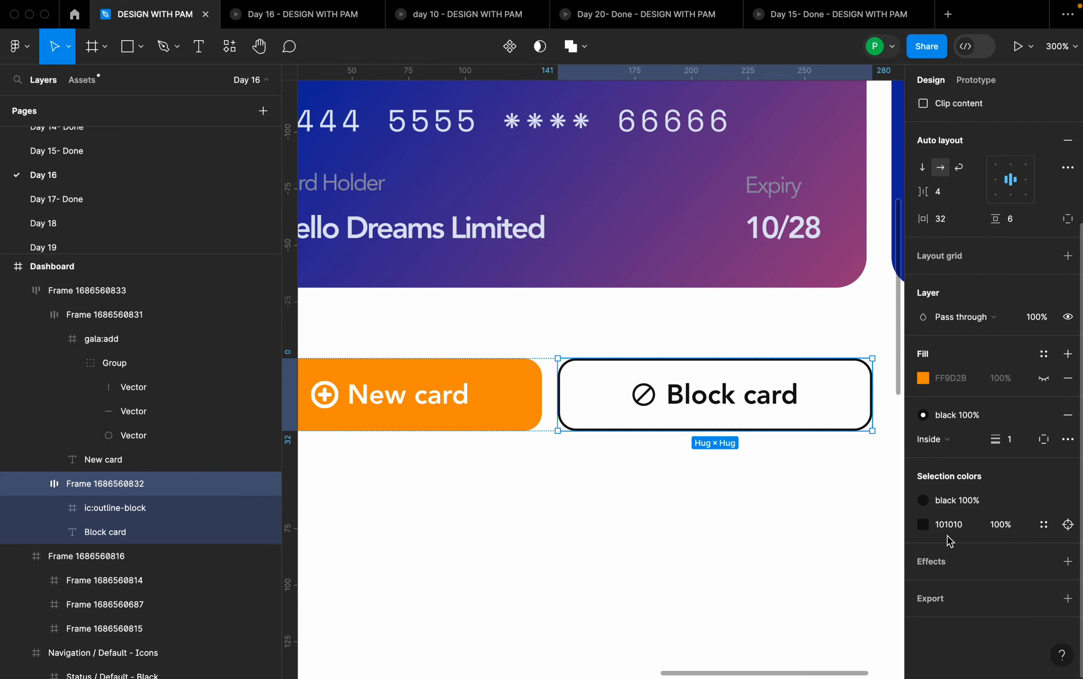
{"action": "left_click", "coordinate": [784, 484]}
- Set the spacing between the New card and Block card buttons in their auto layout to 12
{"action": "scroll", "coordinate": [784, 484], "scroll_direction": "down", "scroll_amount": 5}
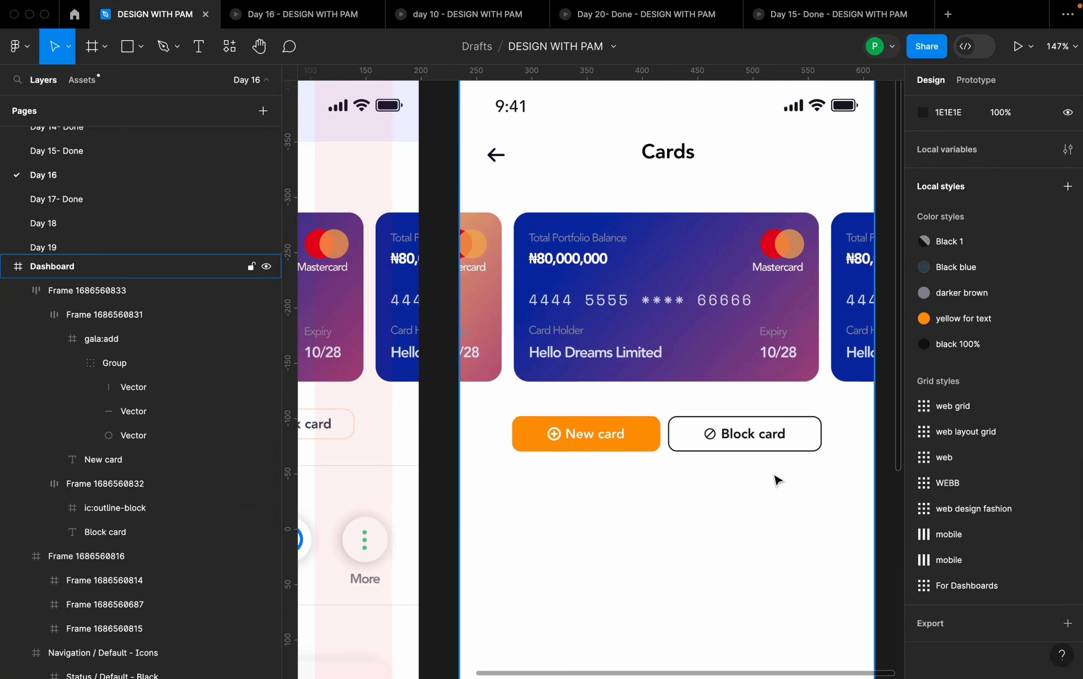
{"action": "scroll", "coordinate": [780, 482], "scroll_direction": "down", "scroll_amount": 2}
{"action": "scroll", "coordinate": [804, 455], "scroll_direction": "up", "scroll_amount": 4}
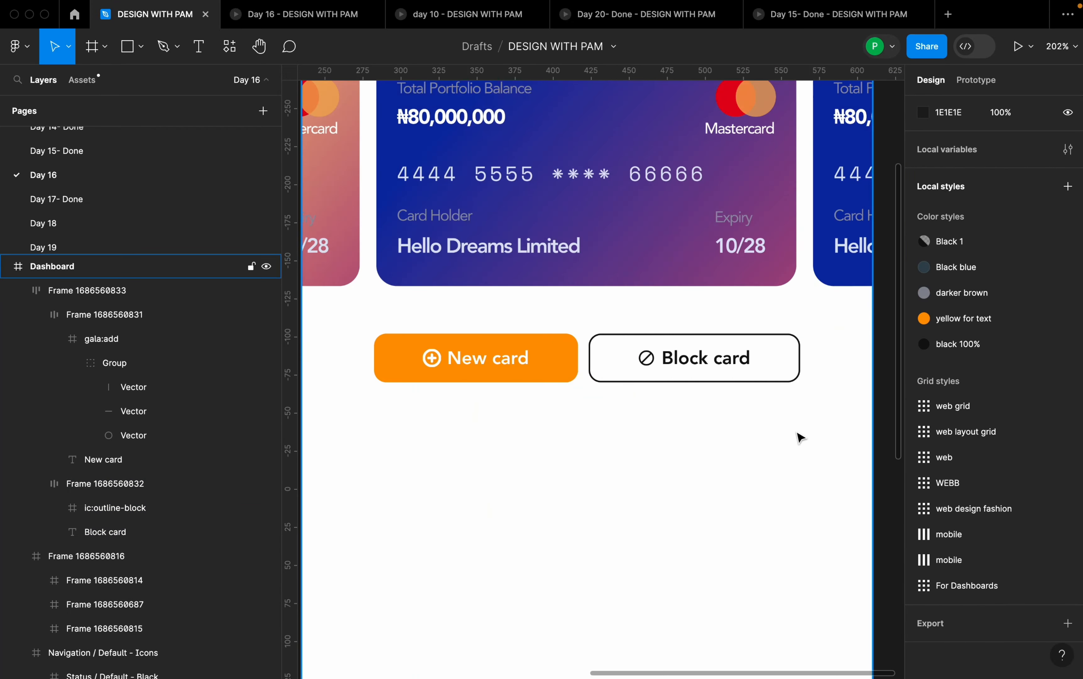
{"action": "left_click", "coordinate": [783, 382]}
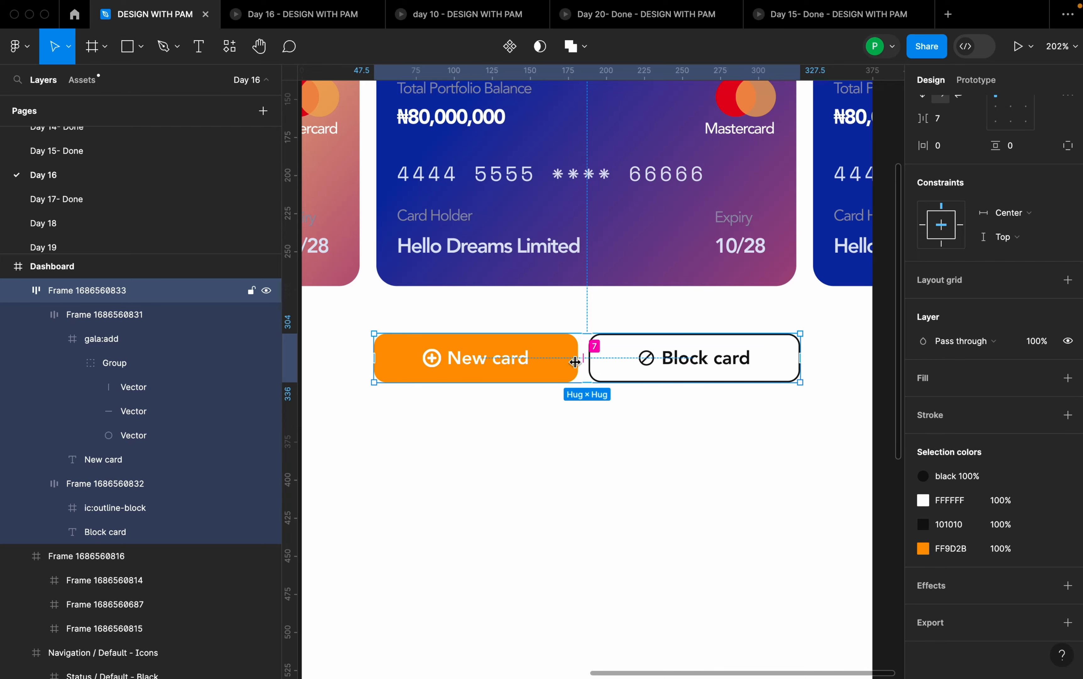
{"action": "scroll", "coordinate": [952, 342], "scroll_direction": "up", "scroll_amount": 5}
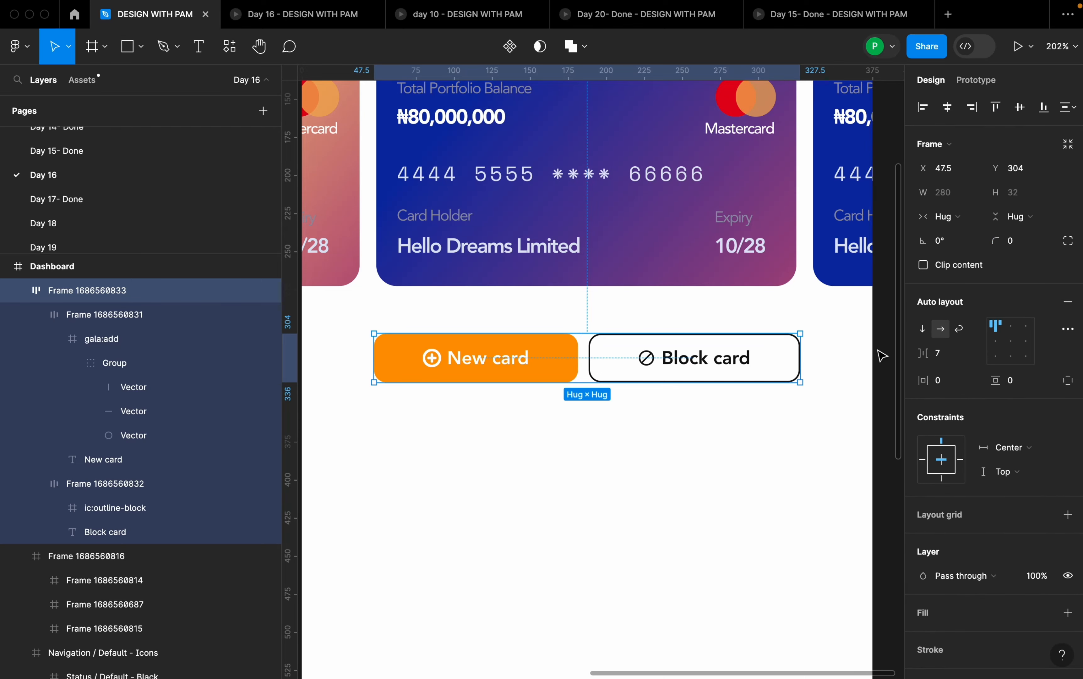
{"action": "left_click", "coordinate": [947, 357]}
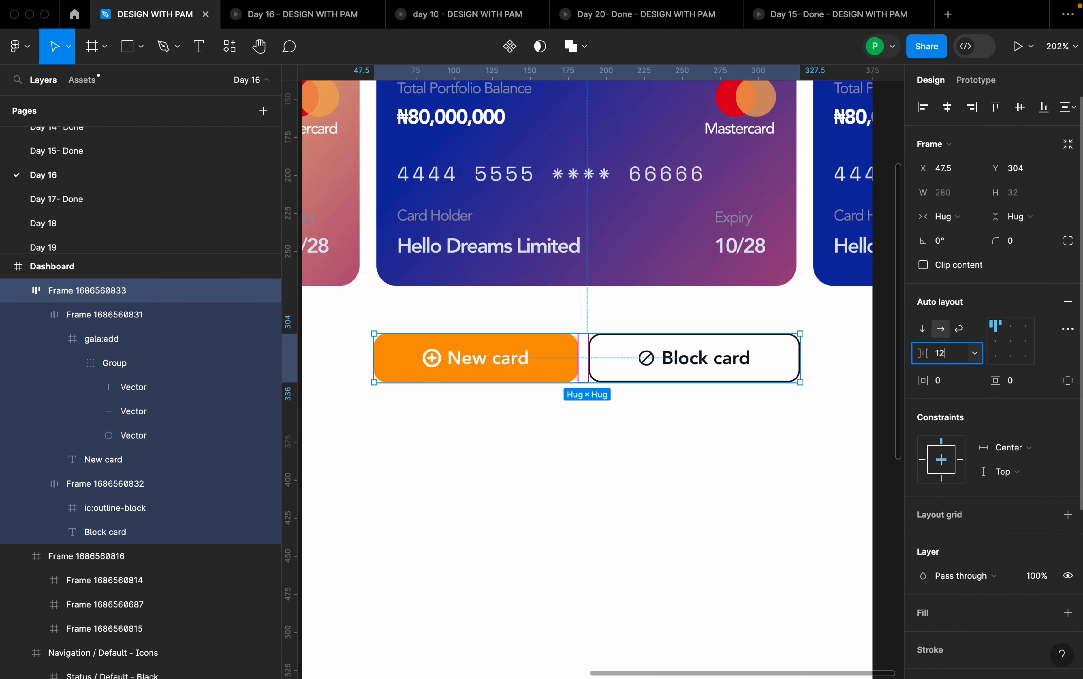
{"action": "type", "text": "12"}
{"action": "key", "text": "Return"}
{"action": "left_click", "coordinate": [781, 460]}
{"action": "left_click", "coordinate": [745, 394]}
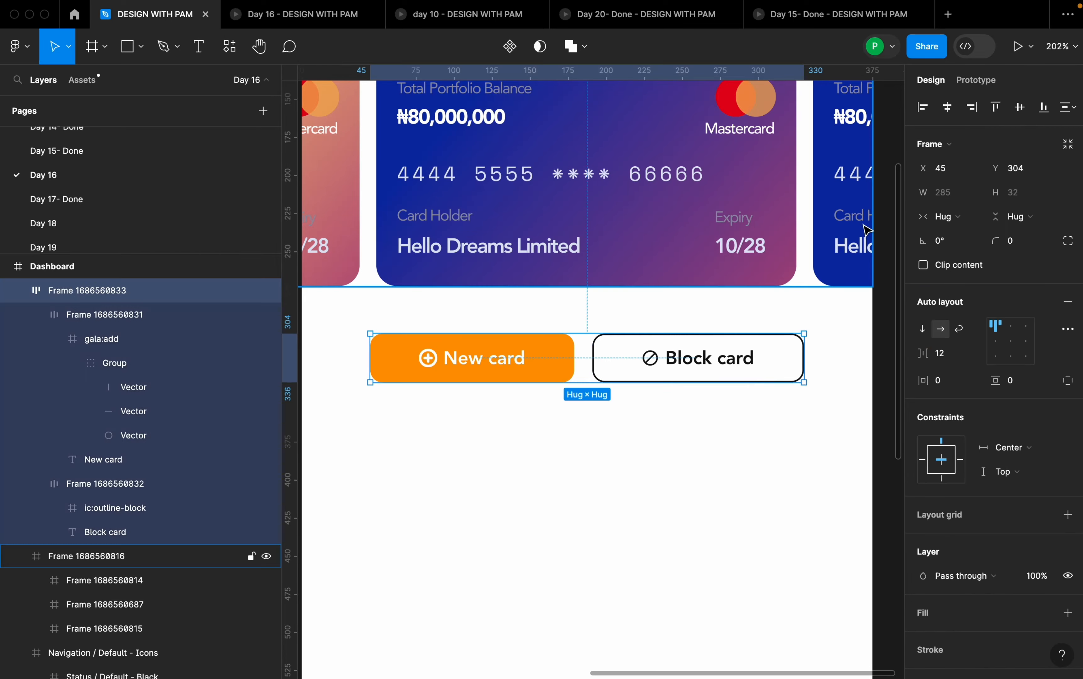
- Set the horizontal padding of both the New card and Block card buttons to 24
{"action": "left_click", "coordinate": [771, 400]}
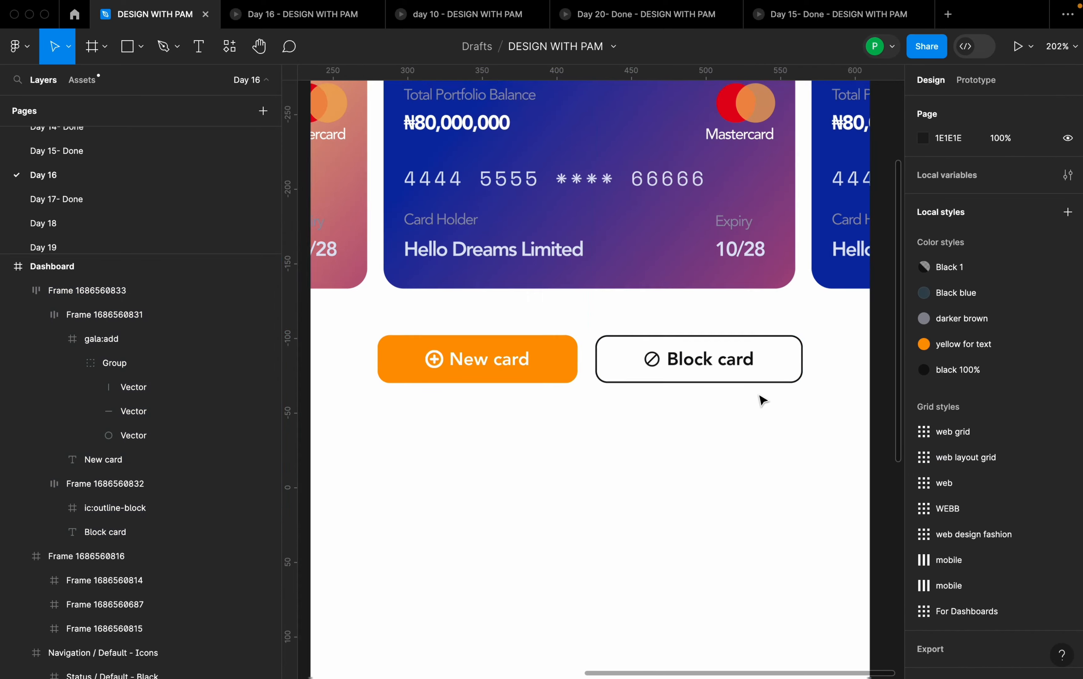
{"action": "scroll", "coordinate": [762, 399], "scroll_direction": "down", "scroll_amount": 5}
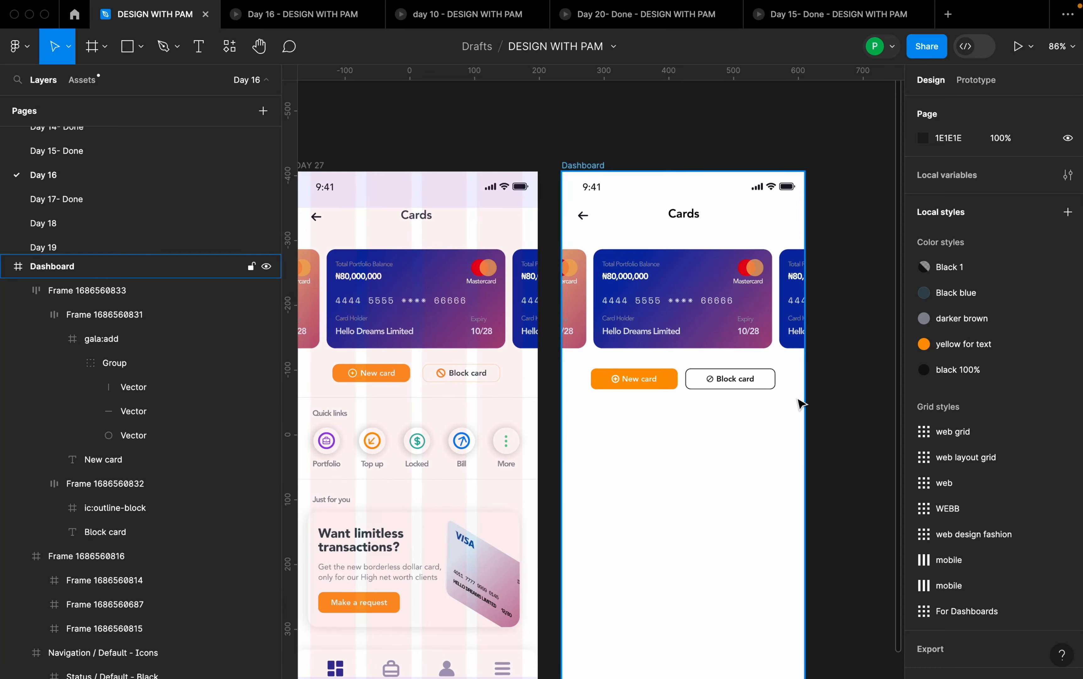
{"action": "scroll", "coordinate": [799, 402], "scroll_direction": "up", "scroll_amount": 5}
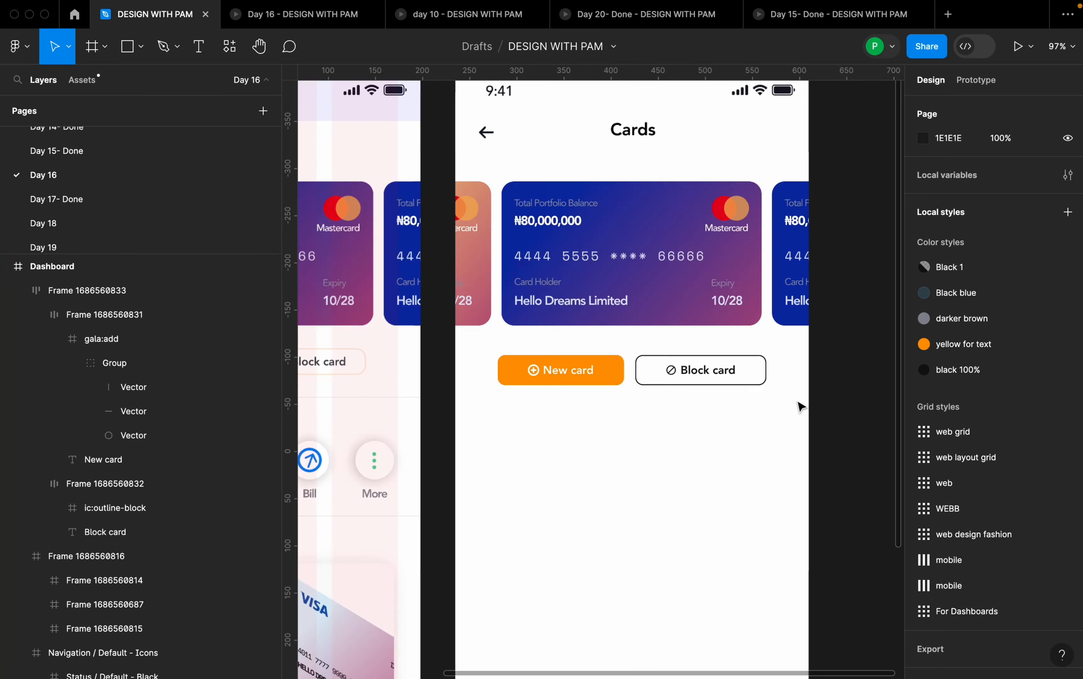
{"action": "left_click", "coordinate": [731, 363]}
{"action": "scroll", "coordinate": [784, 386], "scroll_direction": "down", "scroll_amount": 3}
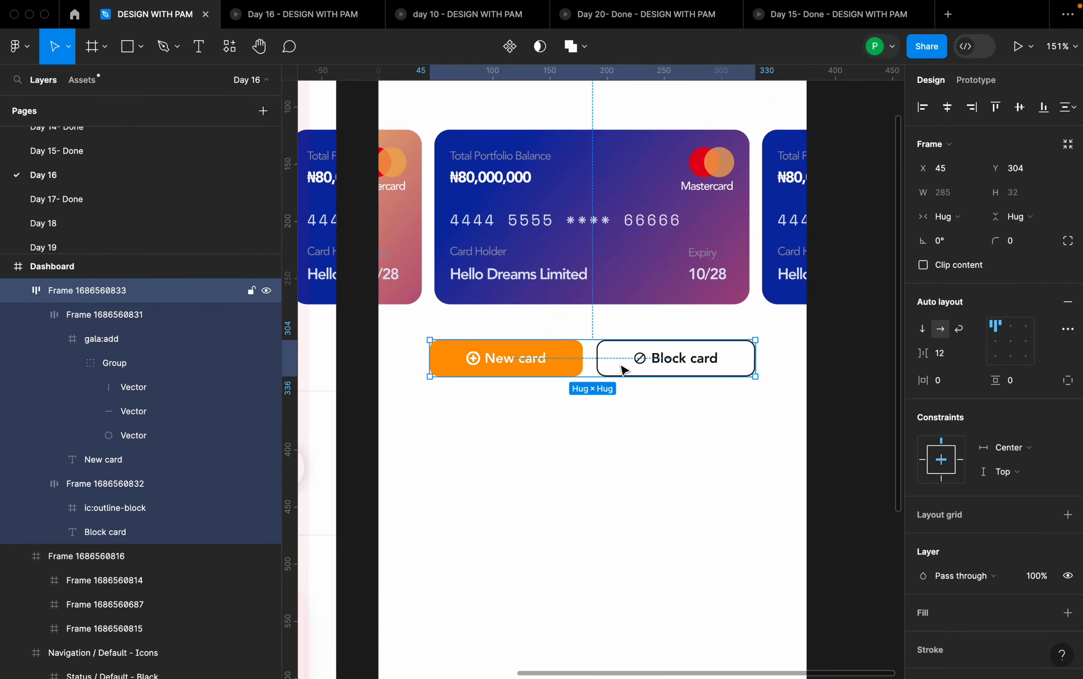
{"action": "left_click", "coordinate": [618, 359]}
{"action": "left_click", "coordinate": [572, 372], "text": "shift"}
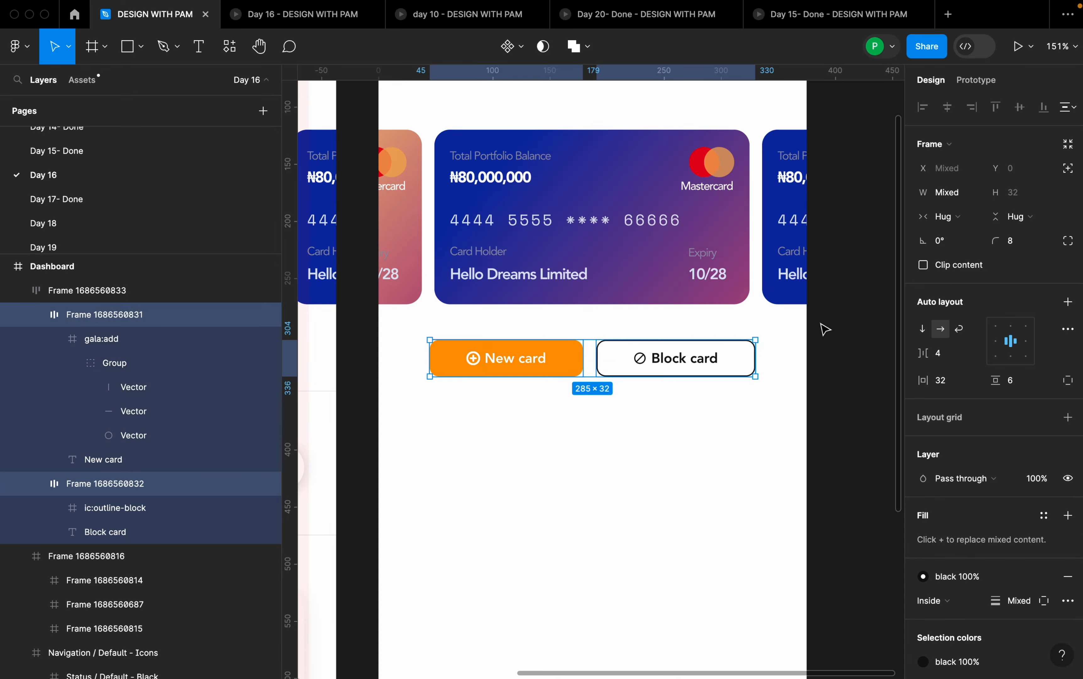
{"action": "left_click", "coordinate": [945, 385]}
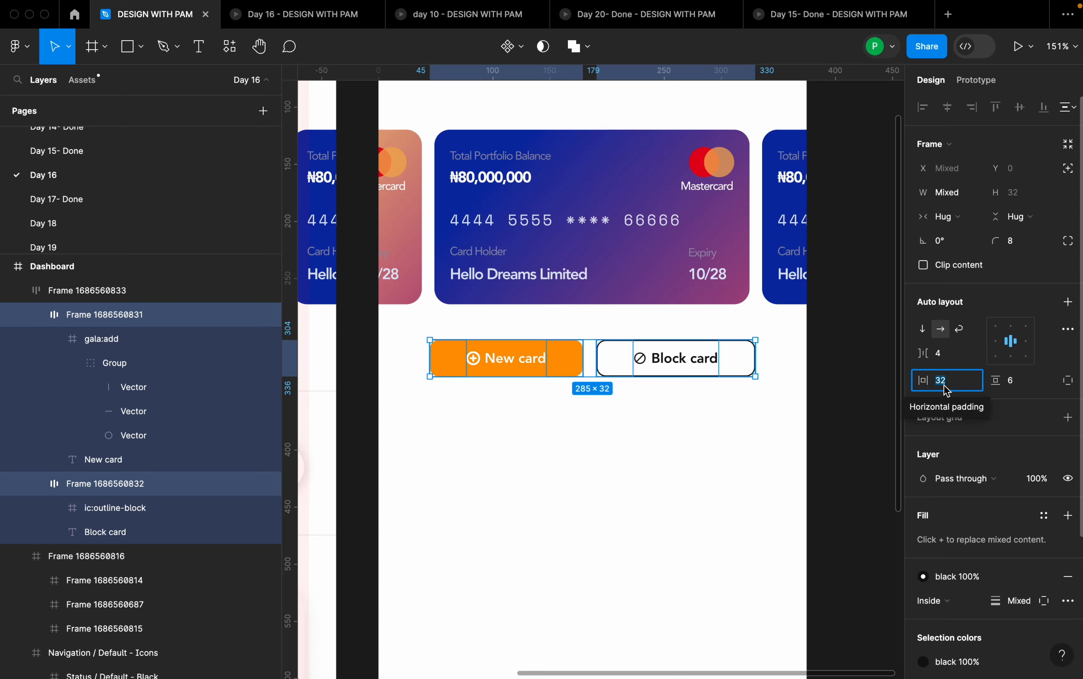
{"action": "type", "text": "24"}
{"action": "key", "text": "Return"}
{"action": "left_click", "coordinate": [725, 525]}
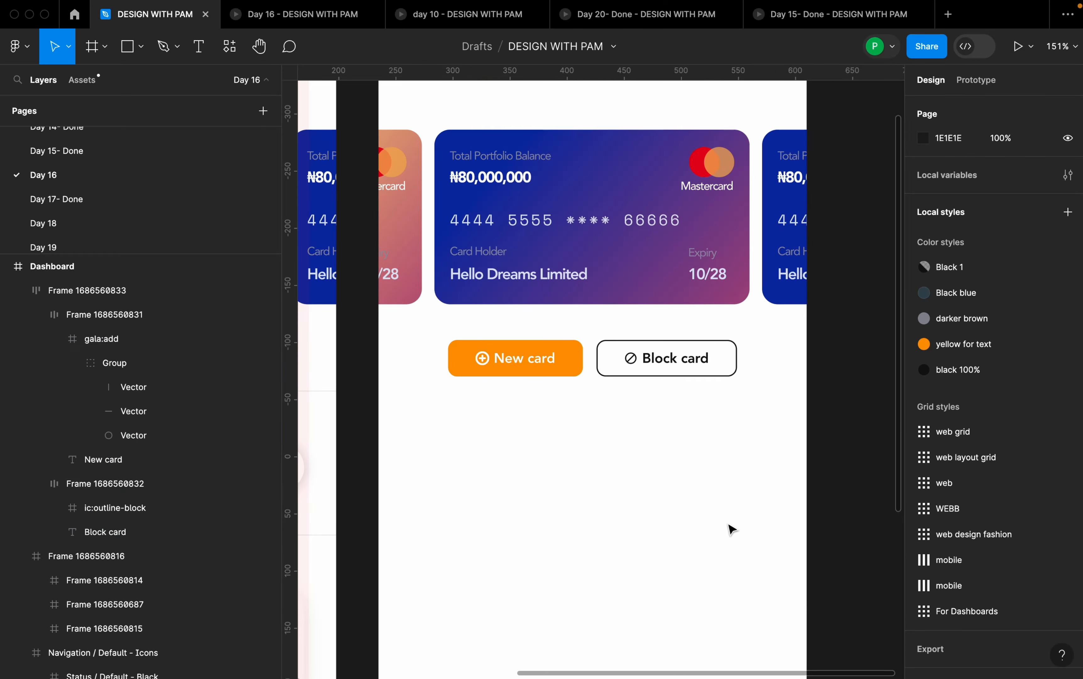
- Apply the second mobile grid style to the Dashboard frame to match the DAY 27 frame's layout grid
{"action": "scroll", "coordinate": [772, 394], "scroll_direction": "down", "scroll_amount": 5}
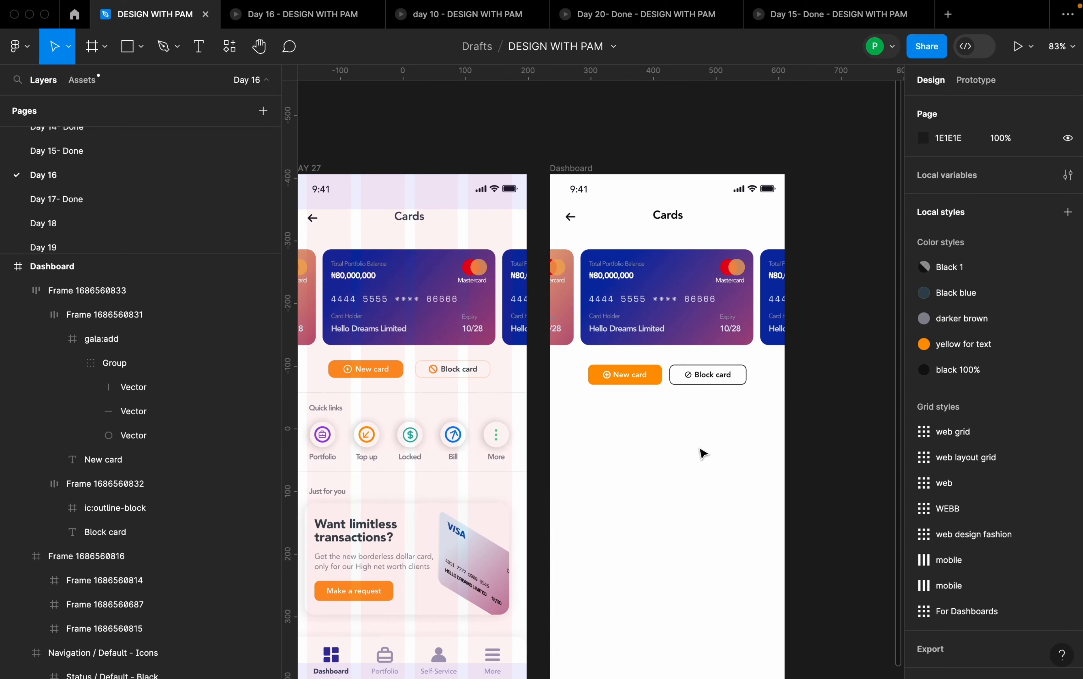
{"action": "scroll", "coordinate": [770, 427], "scroll_direction": "down", "scroll_amount": 1}
{"action": "left_click", "coordinate": [379, 205]}
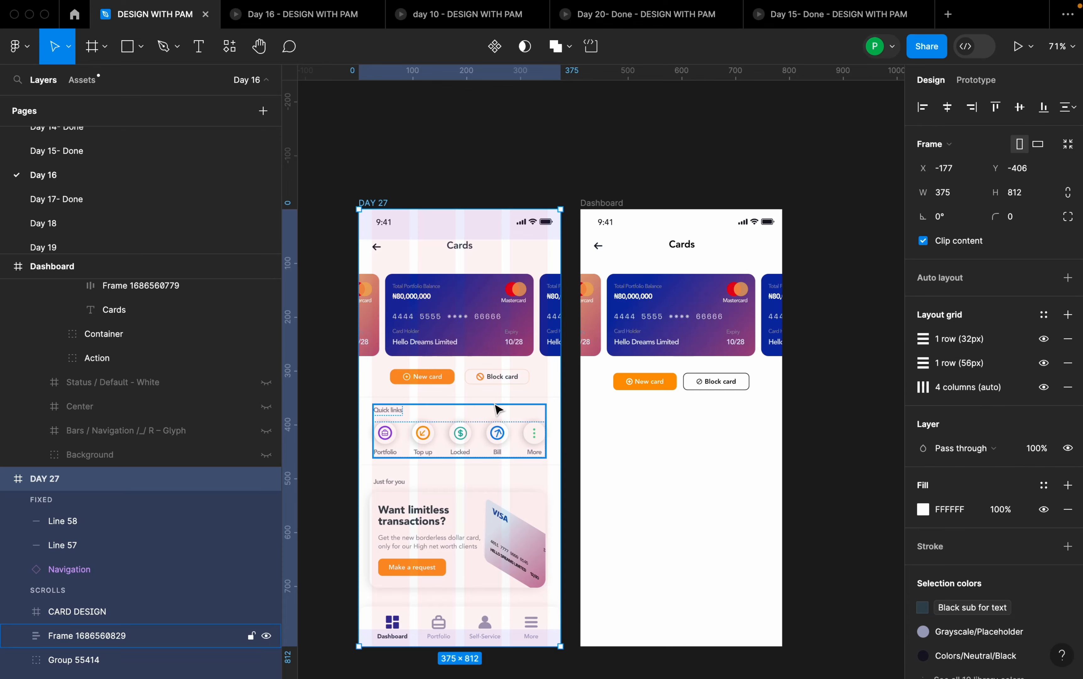
{"action": "left_click", "coordinate": [622, 205]}
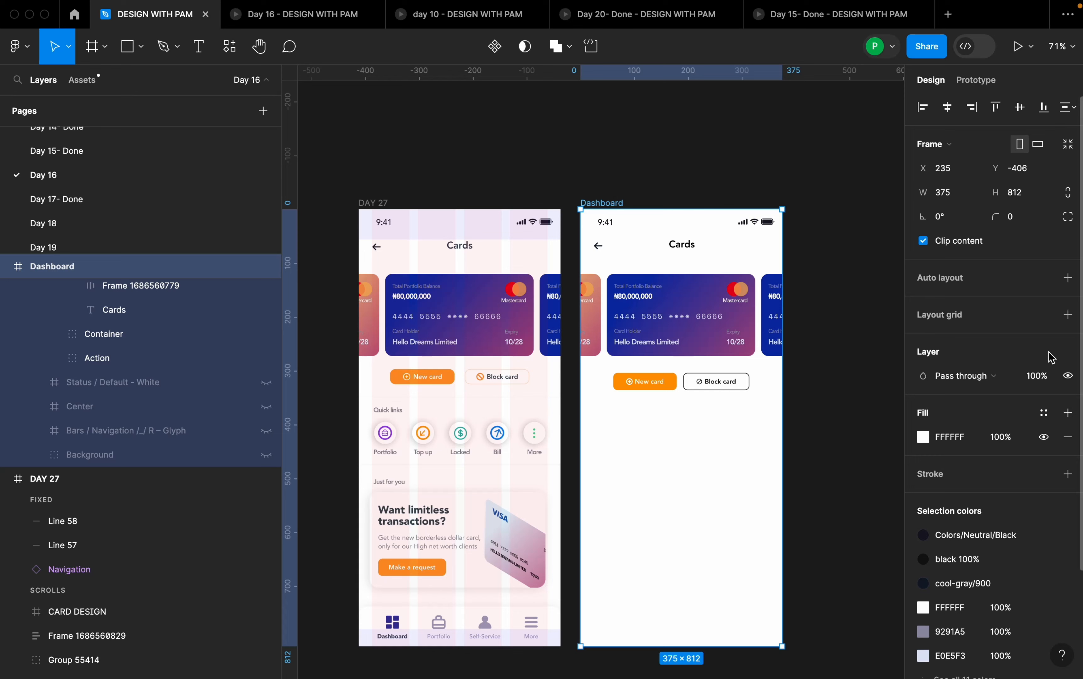
{"action": "left_click", "coordinate": [1044, 314]}
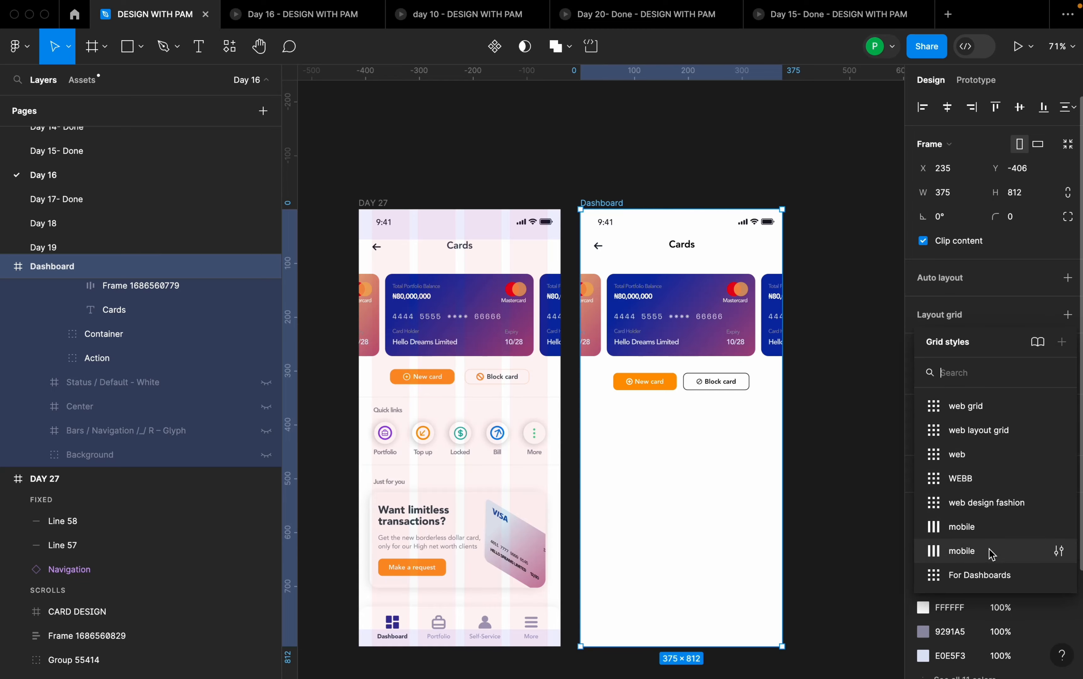
{"action": "left_click", "coordinate": [963, 551]}
- Set the vertical spacing between the bank cards row and the New card and Block card button row to 24
{"action": "left_click", "coordinate": [711, 383]}
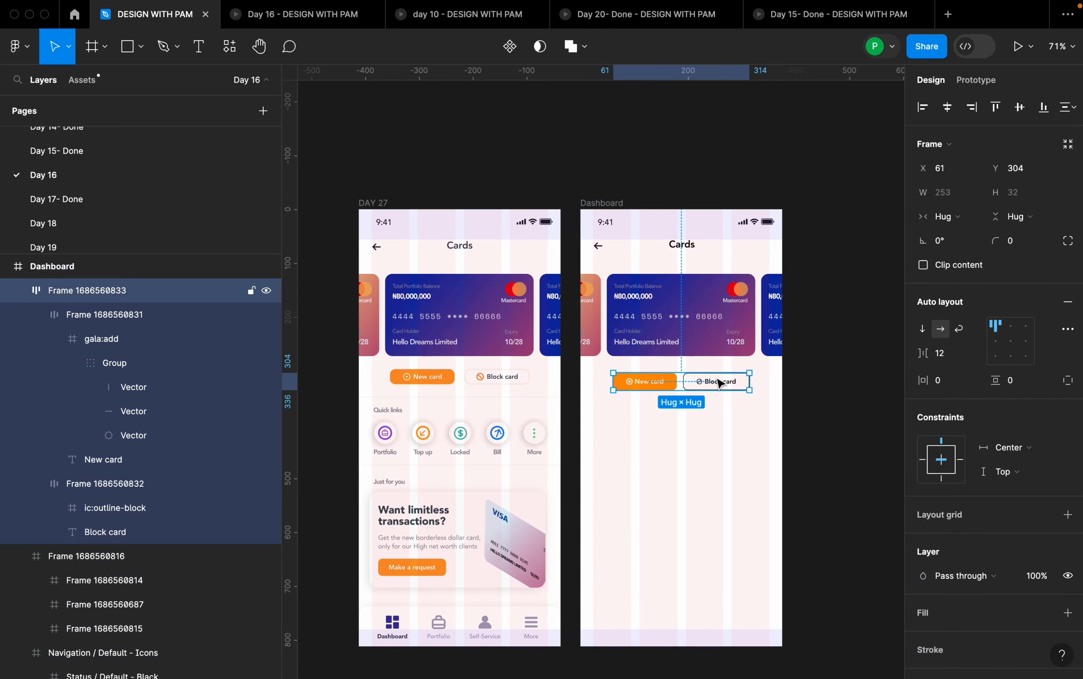
{"action": "scroll", "coordinate": [714, 381], "scroll_direction": "up", "scroll_amount": 2}
{"action": "left_click", "coordinate": [729, 350], "text": "shift"}
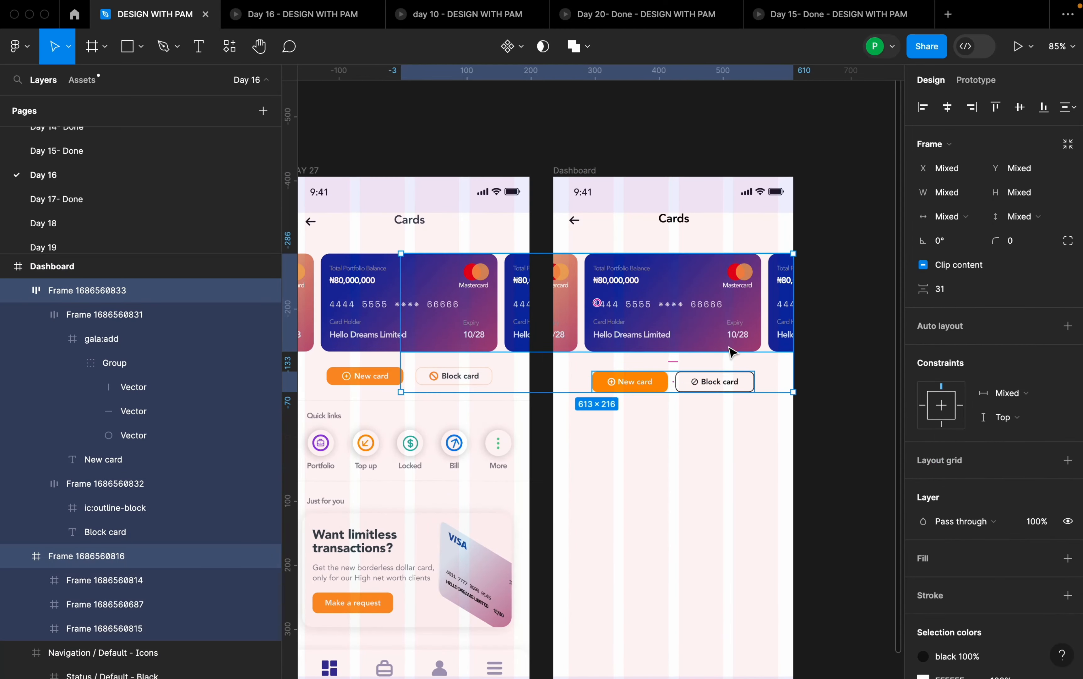
{"action": "left_click", "coordinate": [757, 438]}
{"action": "left_click", "coordinate": [730, 382]}
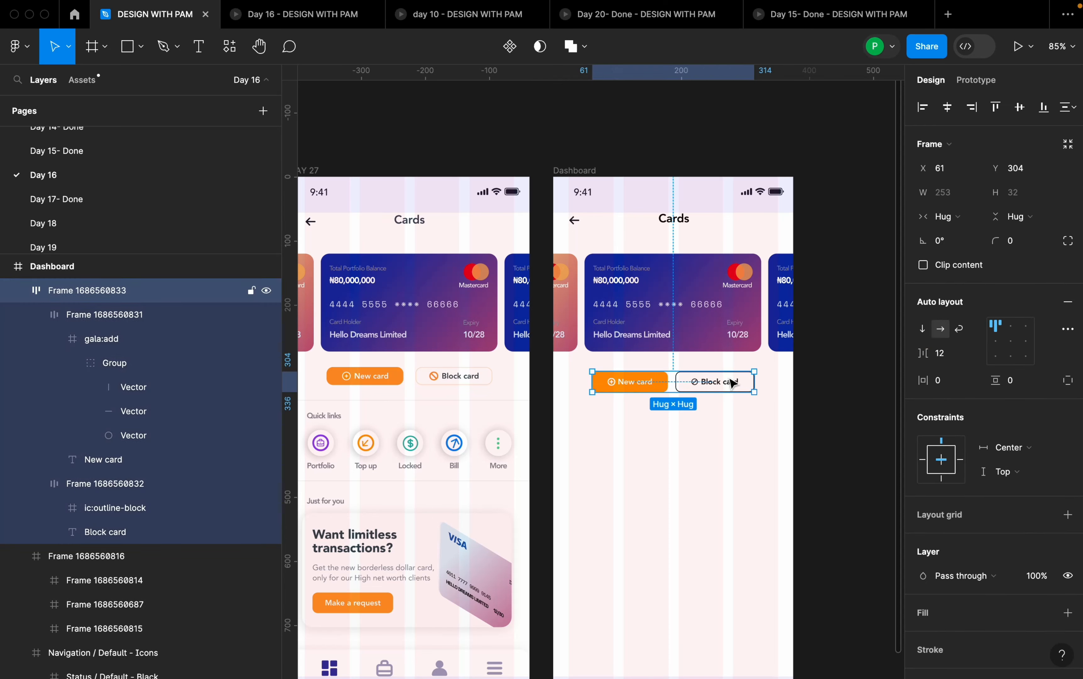
{"action": "left_click", "coordinate": [740, 346], "text": "shift"}
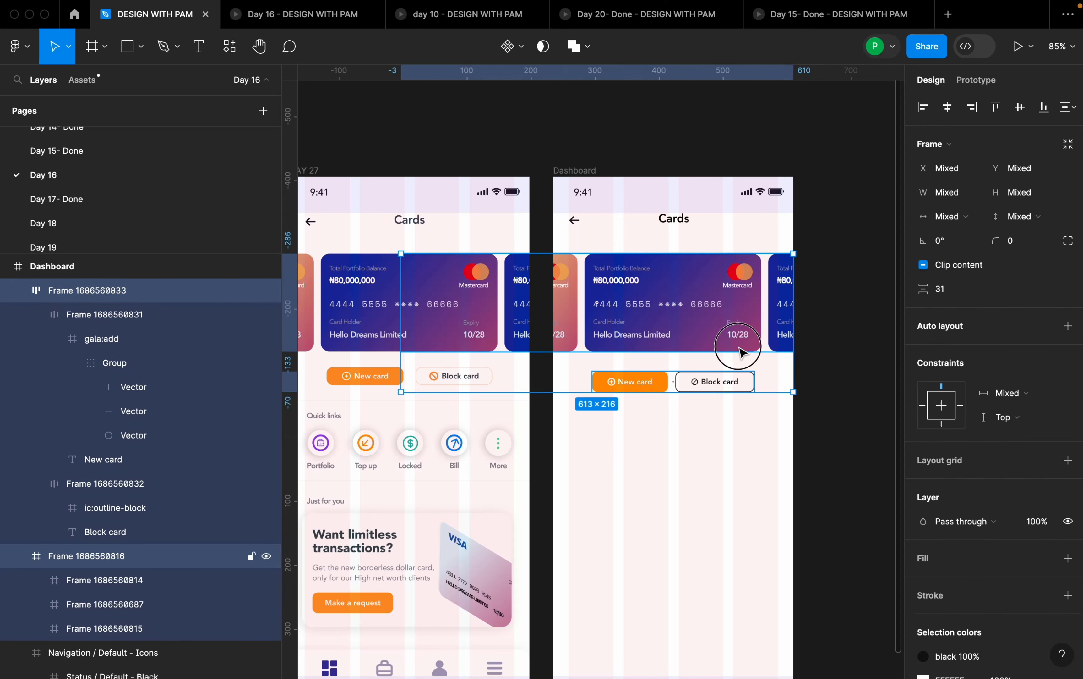
{"action": "left_click", "coordinate": [953, 300]}
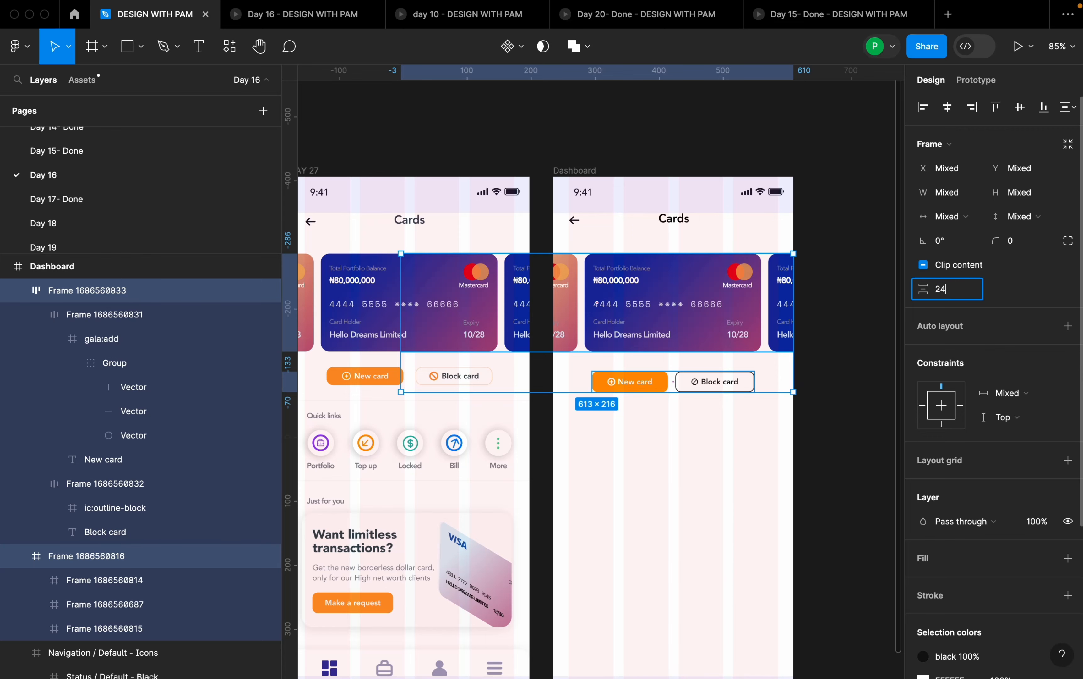
{"action": "type", "text": "24"}
{"action": "key", "text": "Return"}
{"action": "left_click", "coordinate": [872, 381]}
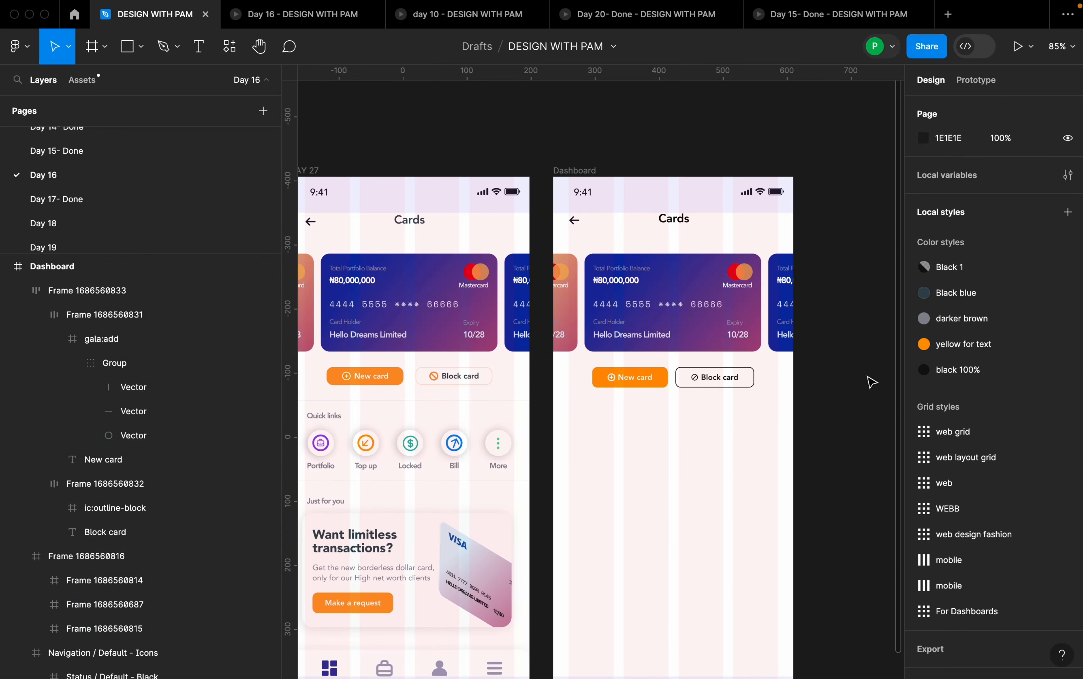
- Draw a horizontal divider line 375 wide across the Dashboard frame at Y 352, below the buttons
{"action": "scroll", "coordinate": [857, 380], "scroll_direction": "down", "scroll_amount": 1}
{"action": "key", "text": "l"}
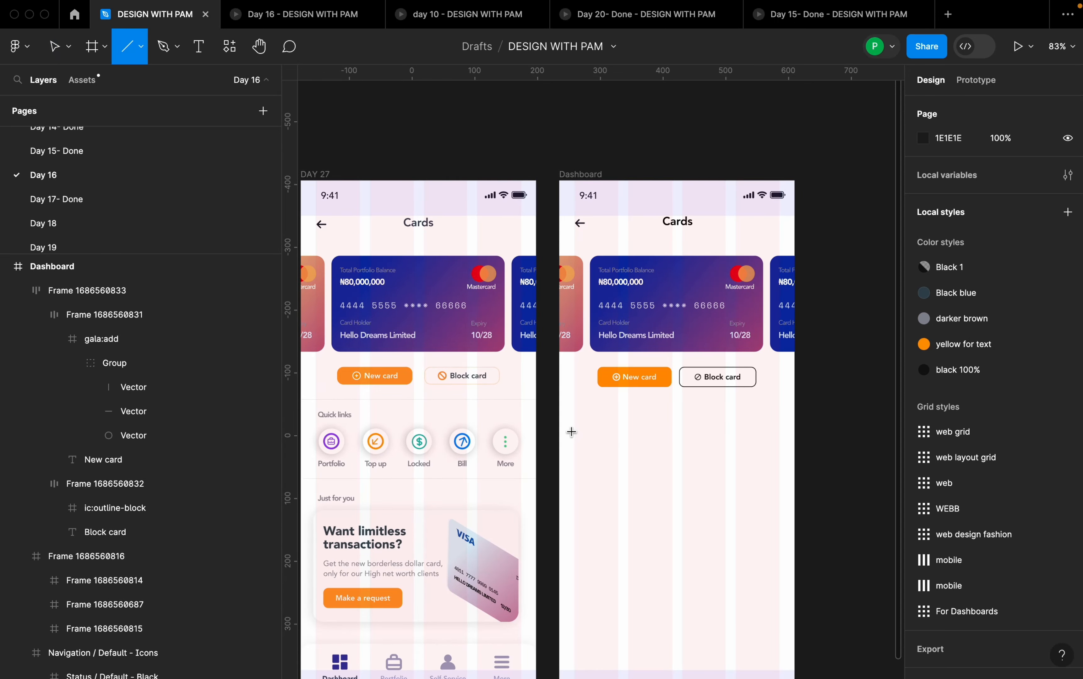
{"action": "left_click_drag", "start_coordinate": [566, 405], "coordinate": [798, 411]}
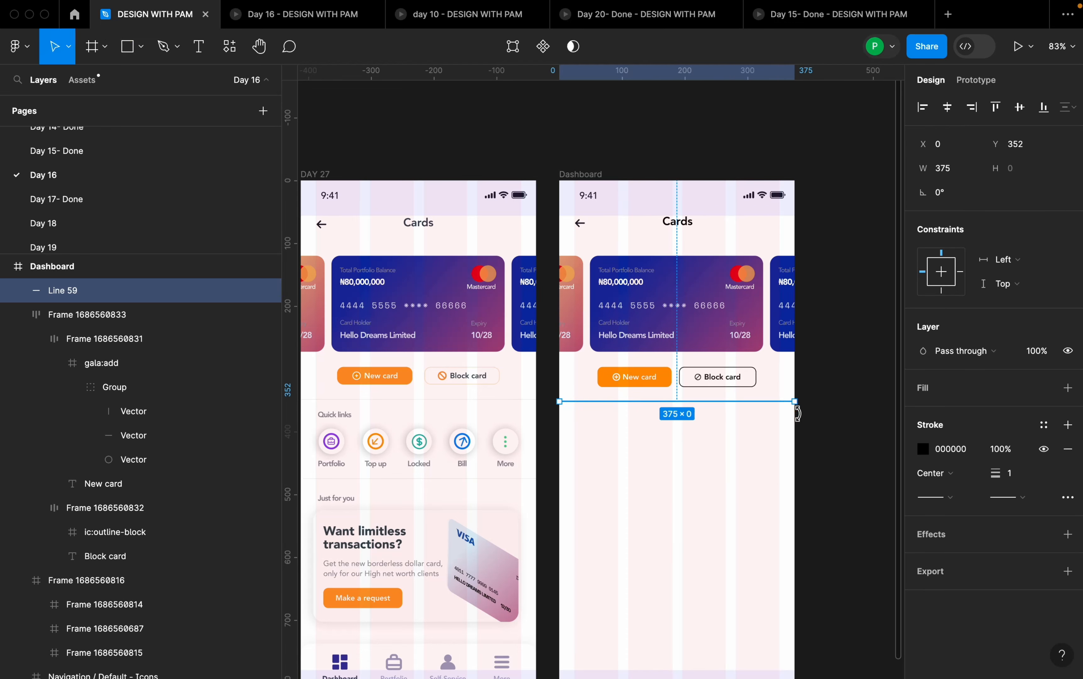
- Recolor the divider line's stroke to E6E2DD by sampling the divider above Quick links in the DAY 27 frame
{"action": "left_click", "coordinate": [924, 449]}
{"action": "left_click", "coordinate": [745, 498]}
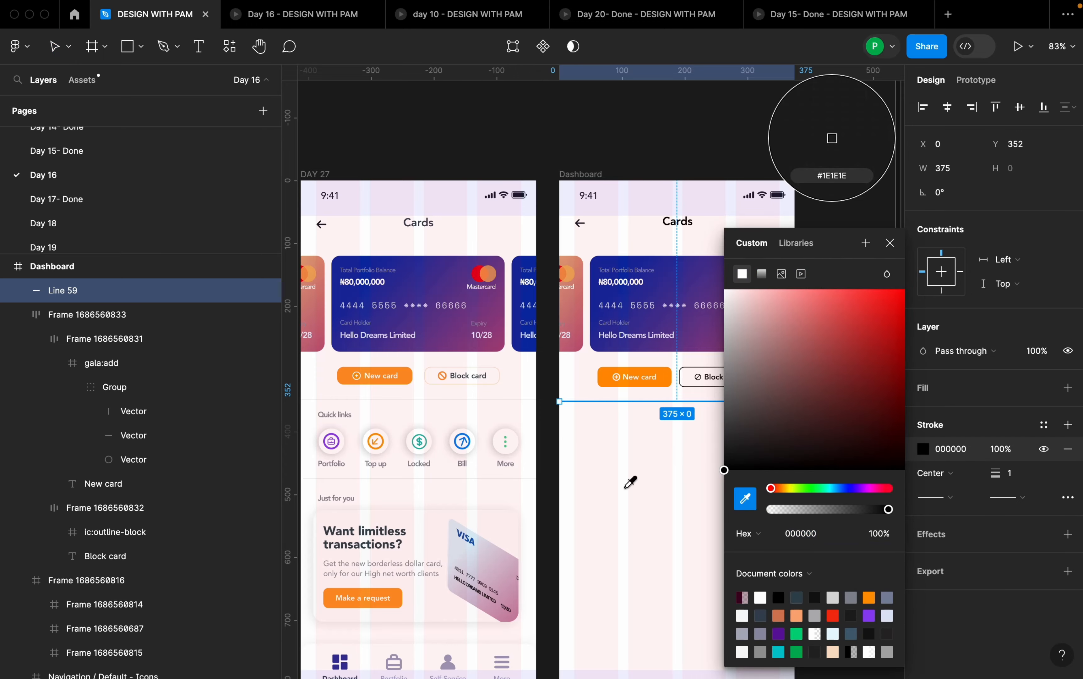
{"action": "scroll", "coordinate": [340, 430], "scroll_direction": "up", "scroll_amount": 15}
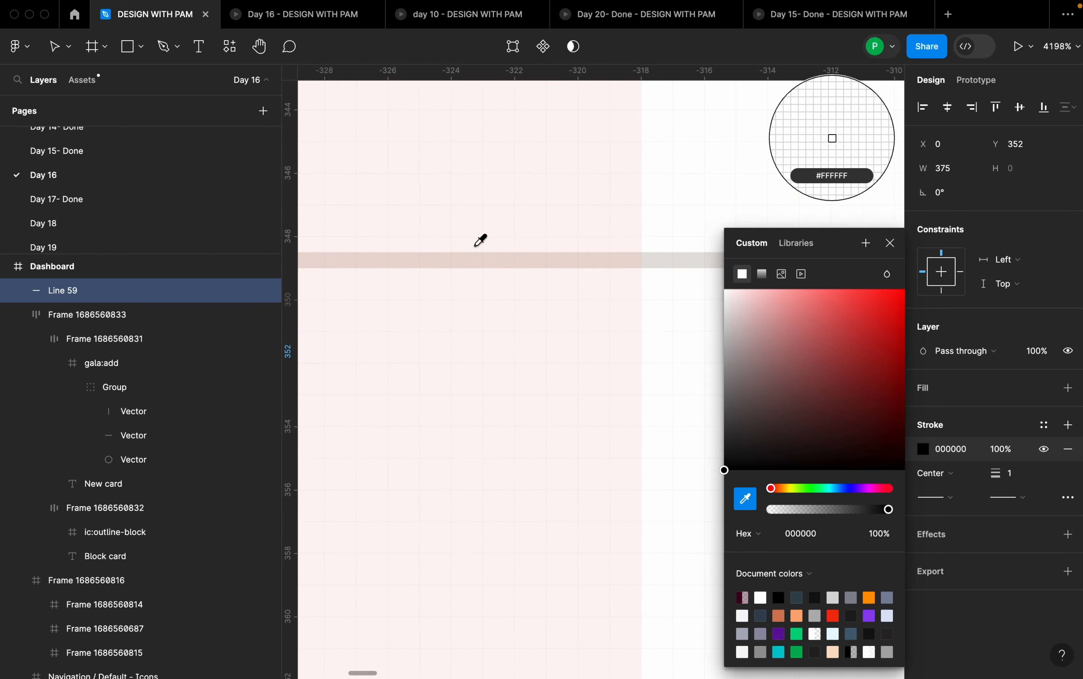
{"action": "left_click", "coordinate": [475, 259]}
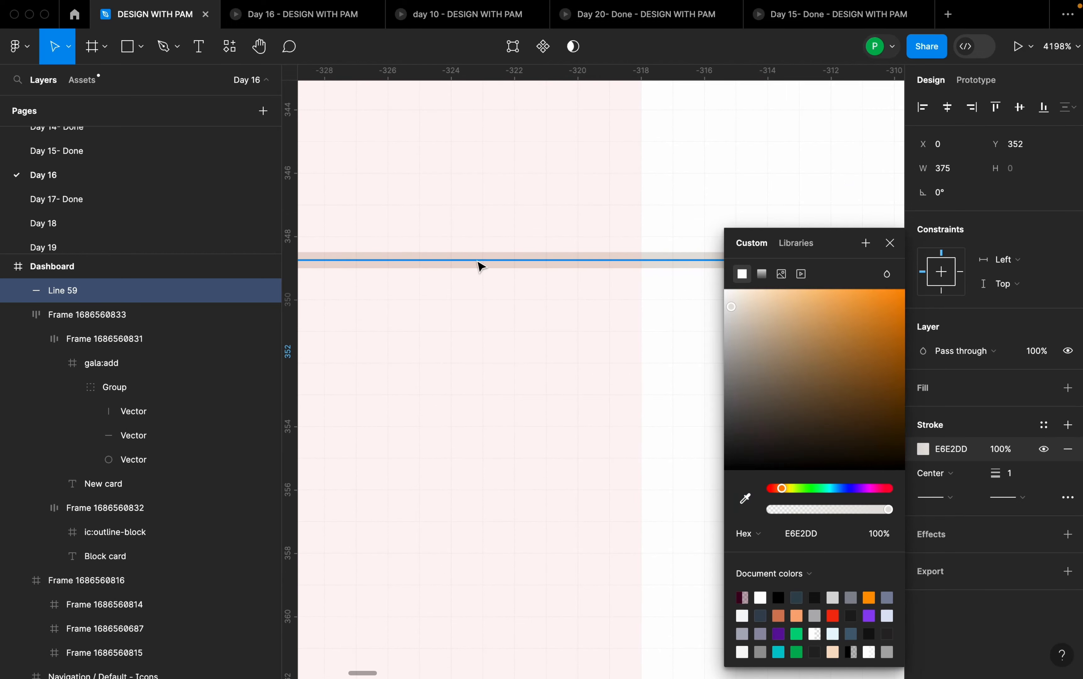
{"action": "scroll", "coordinate": [460, 300], "scroll_direction": "down", "scroll_amount": 10}
{"action": "scroll", "coordinate": [469, 308], "scroll_direction": "down", "scroll_amount": 5}
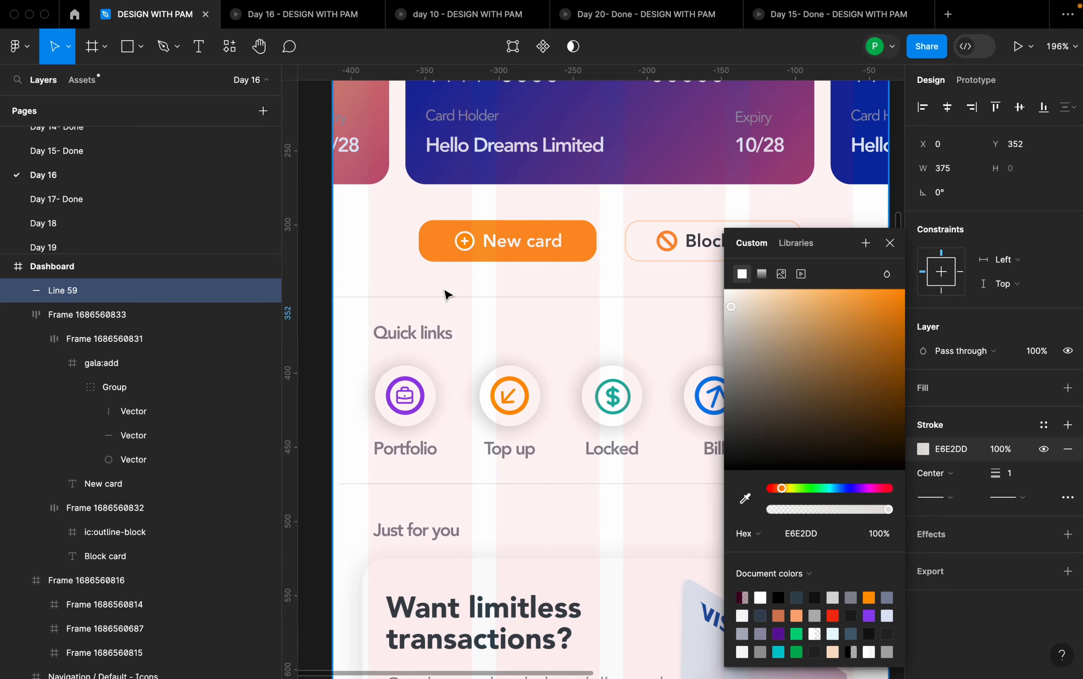
{"action": "key", "text": "shift+2"}
{"action": "left_click", "coordinate": [616, 287]}
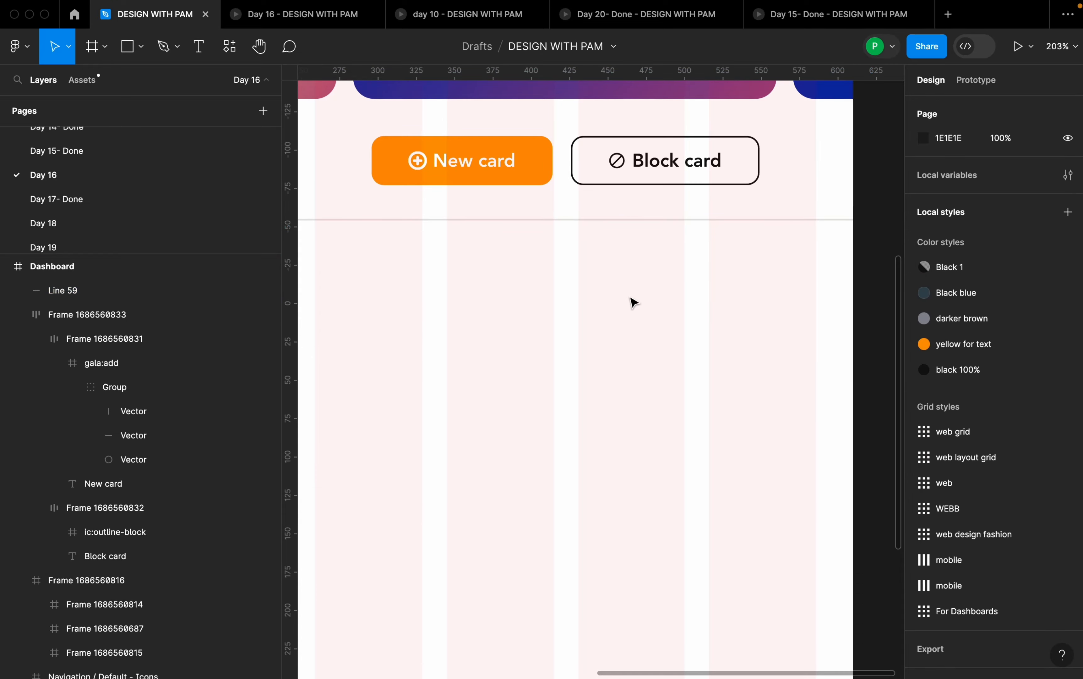
- Set the vertical spacing between the button row and the divider line to 18
{"action": "scroll", "coordinate": [663, 295], "scroll_direction": "down", "scroll_amount": 5}
{"action": "left_click", "coordinate": [667, 262]}
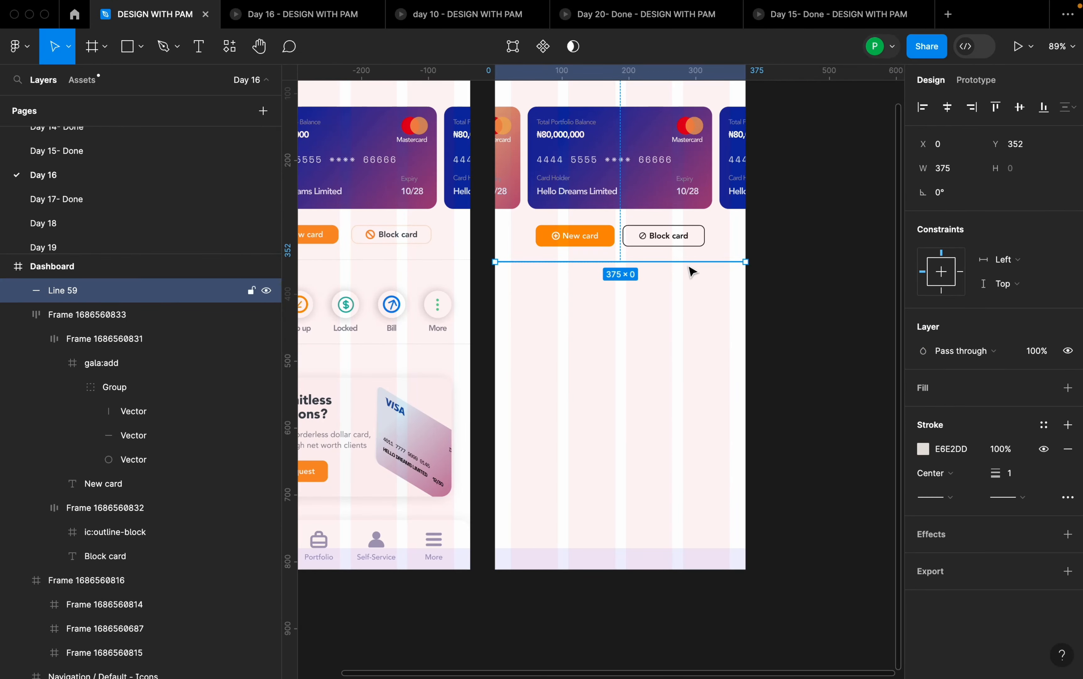
{"action": "scroll", "coordinate": [692, 271], "scroll_direction": "up", "scroll_amount": 3}
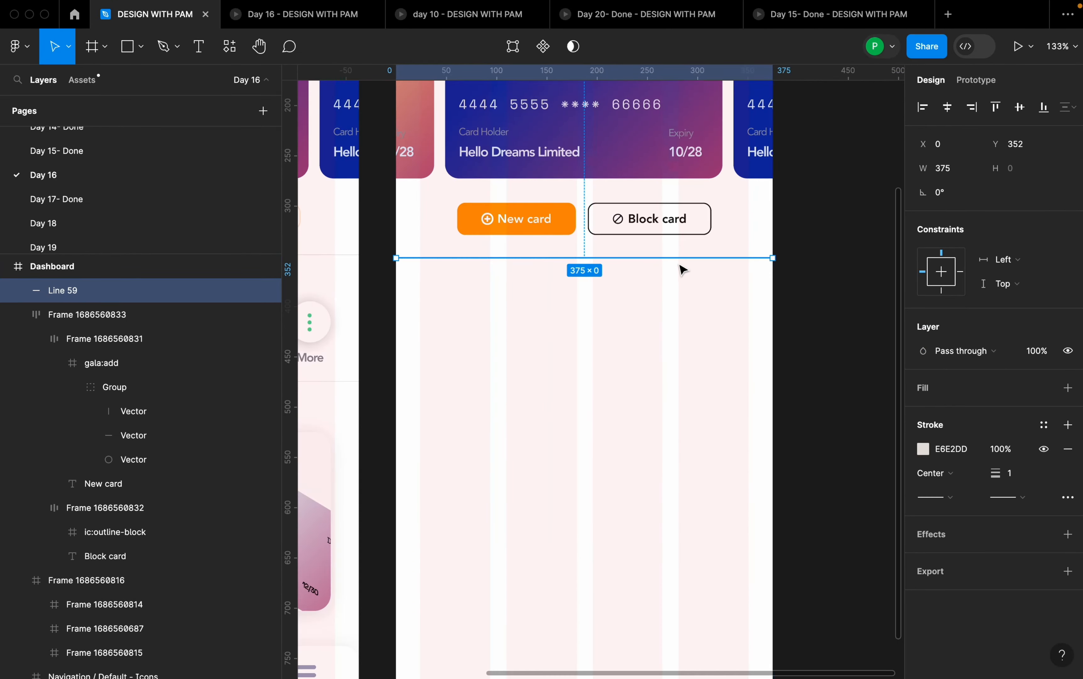
{"action": "left_click", "coordinate": [679, 241], "text": "shift"}
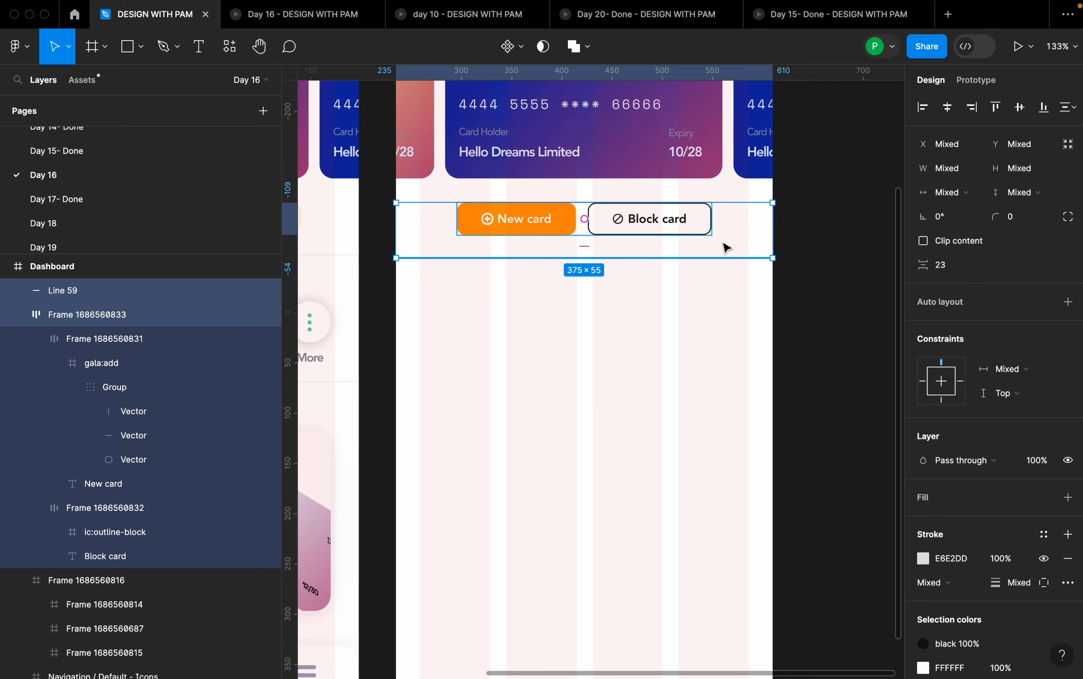
{"action": "left_click", "coordinate": [951, 273]}
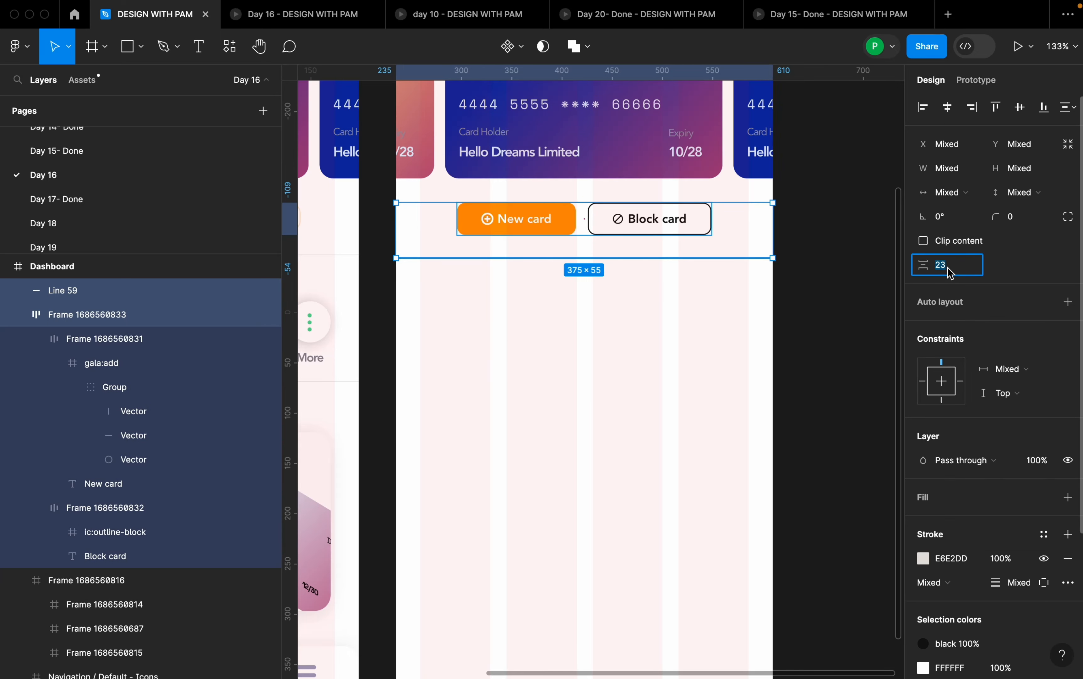
{"action": "key", "text": "Return"}
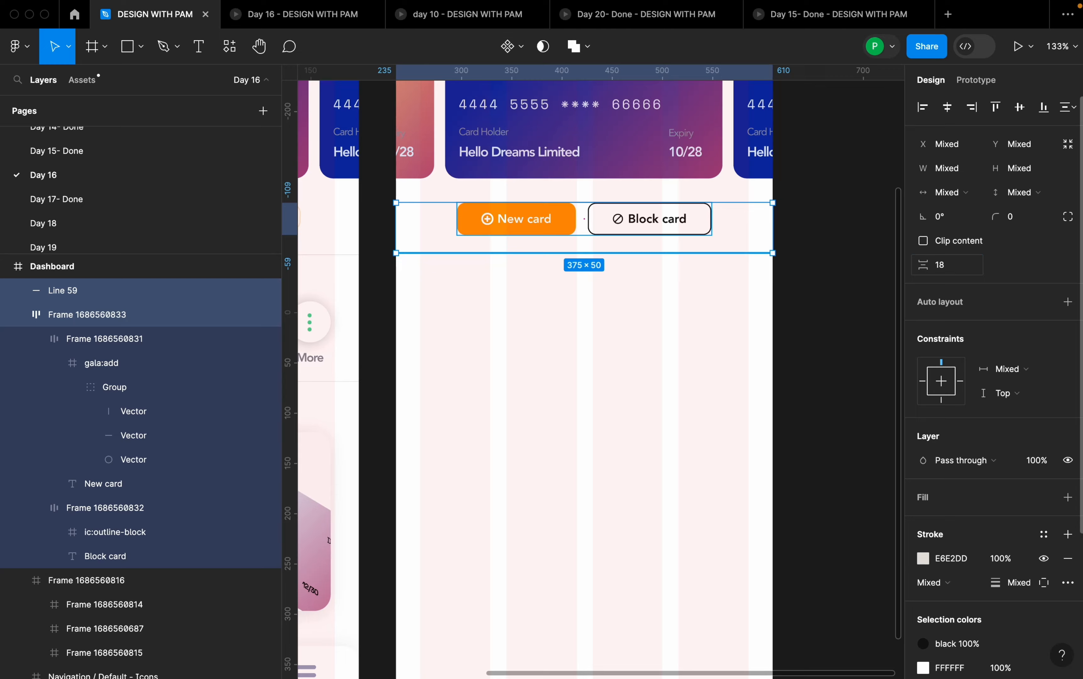
{"action": "left_click", "coordinate": [848, 308]}
- Add the text "Quick links" below the divider line in the Dashboard frame
{"action": "scroll", "coordinate": [847, 307], "scroll_direction": "down", "scroll_amount": 3}
{"action": "scroll", "coordinate": [847, 307], "scroll_direction": "down", "scroll_amount": 1}
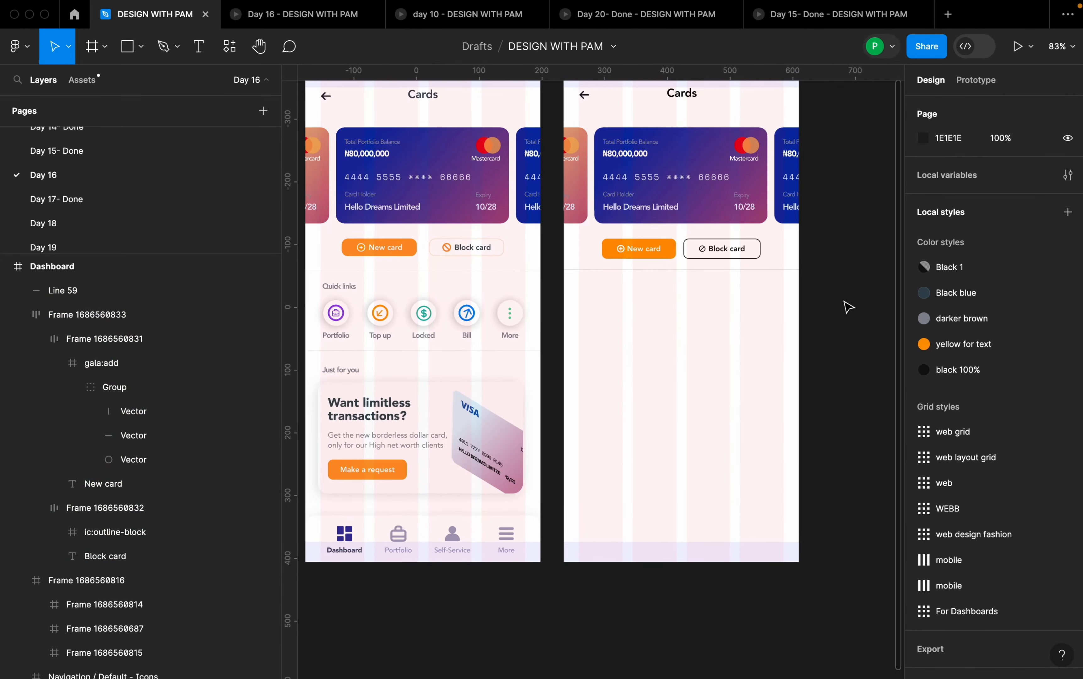
{"action": "key", "text": "t"}
{"action": "left_click", "coordinate": [627, 313]}
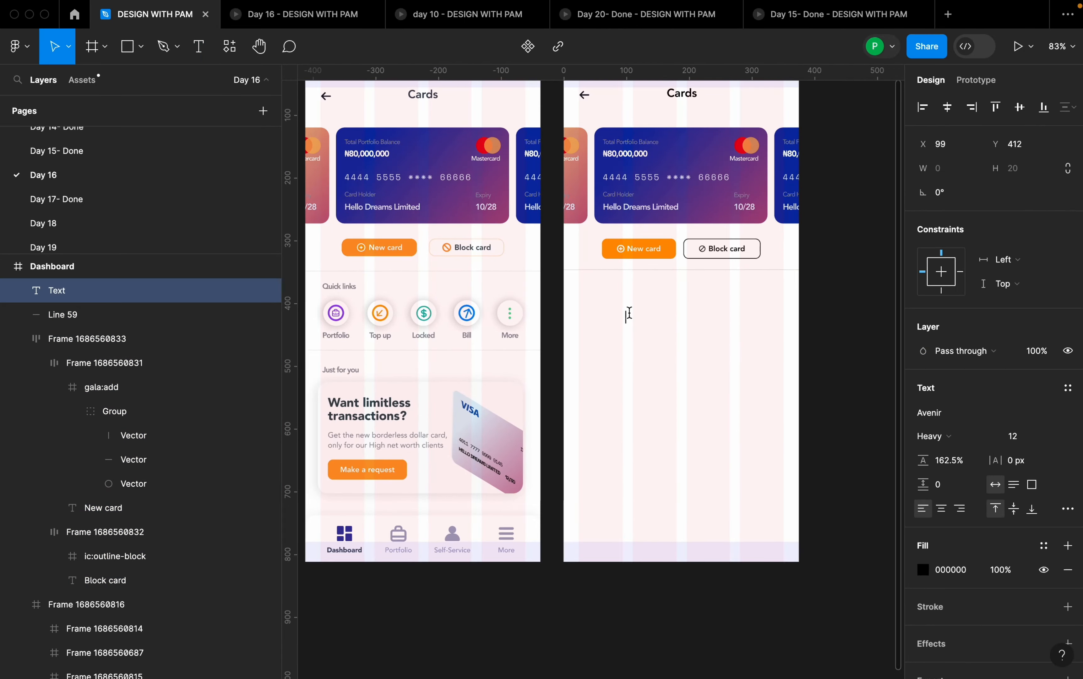
{"action": "type", "text": "Quick links"}
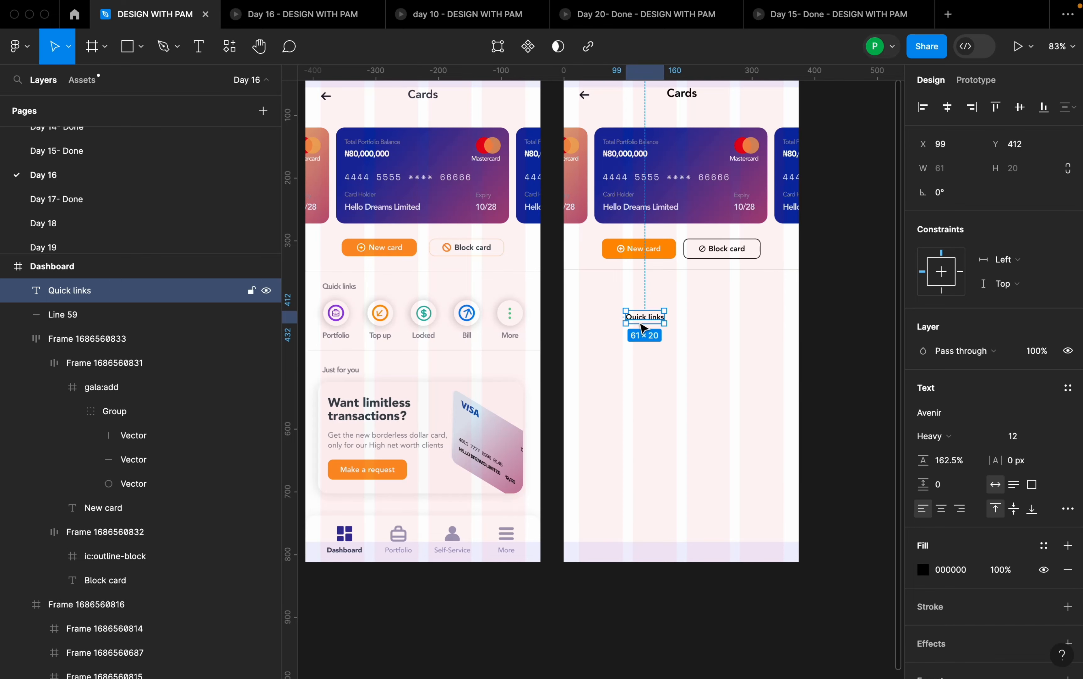
- Move the Quick links text to X 27, Y 371 and check its distance from the divider line
{"action": "left_click_drag", "start_coordinate": [651, 319], "coordinate": [603, 296]}
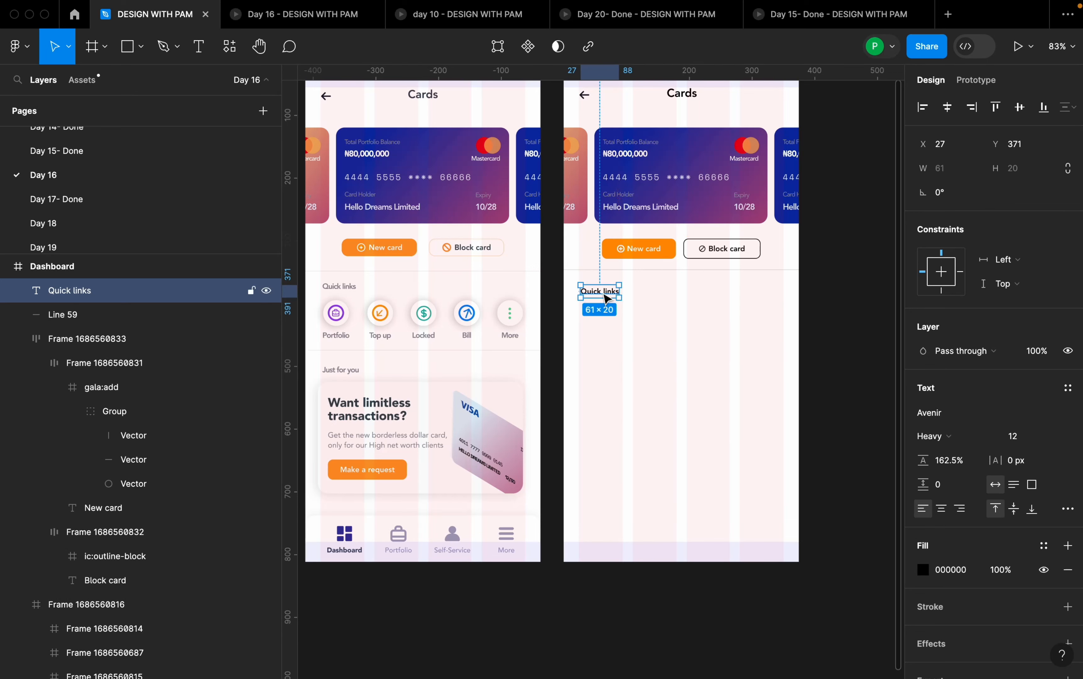
{"action": "key", "text": "alt"}
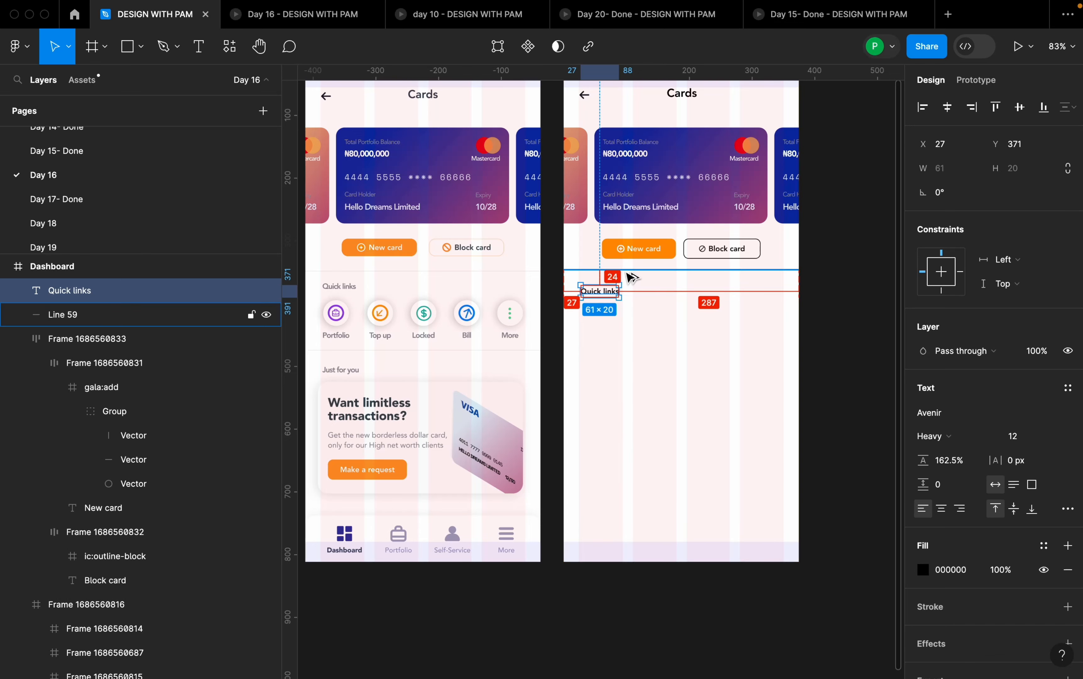
{"action": "left_click", "coordinate": [651, 316]}
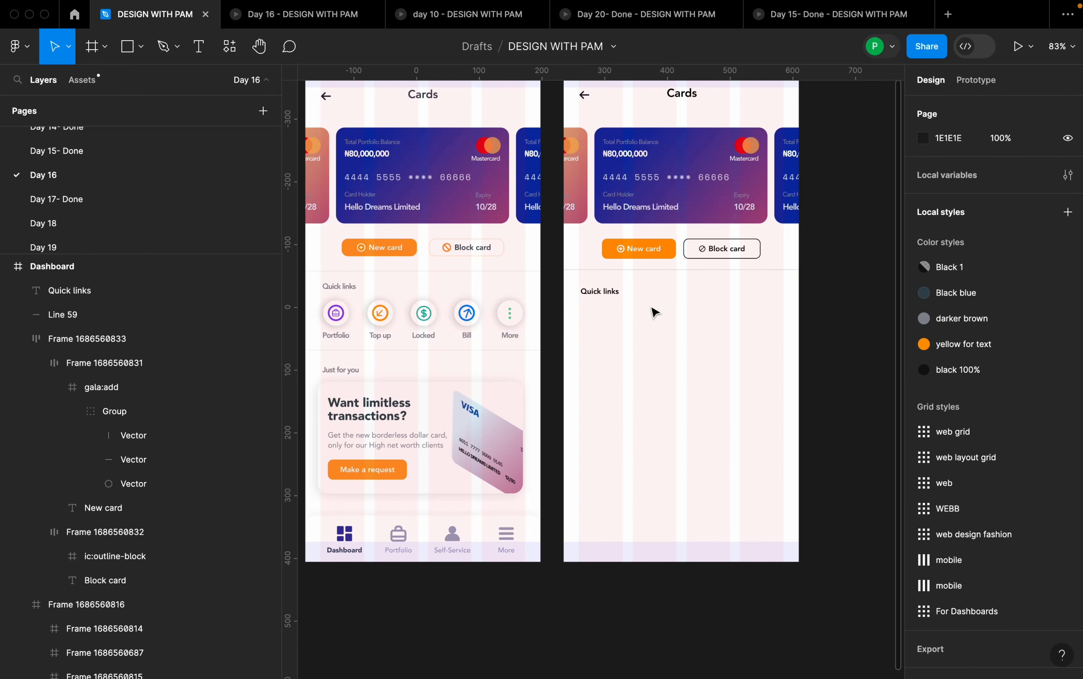
- Apply the Black blue color style to the Quick links text and detach it into a plain 36454F fill
{"action": "scroll", "coordinate": [673, 314], "scroll_direction": "down", "scroll_amount": 1}
{"action": "left_click", "coordinate": [600, 291]}
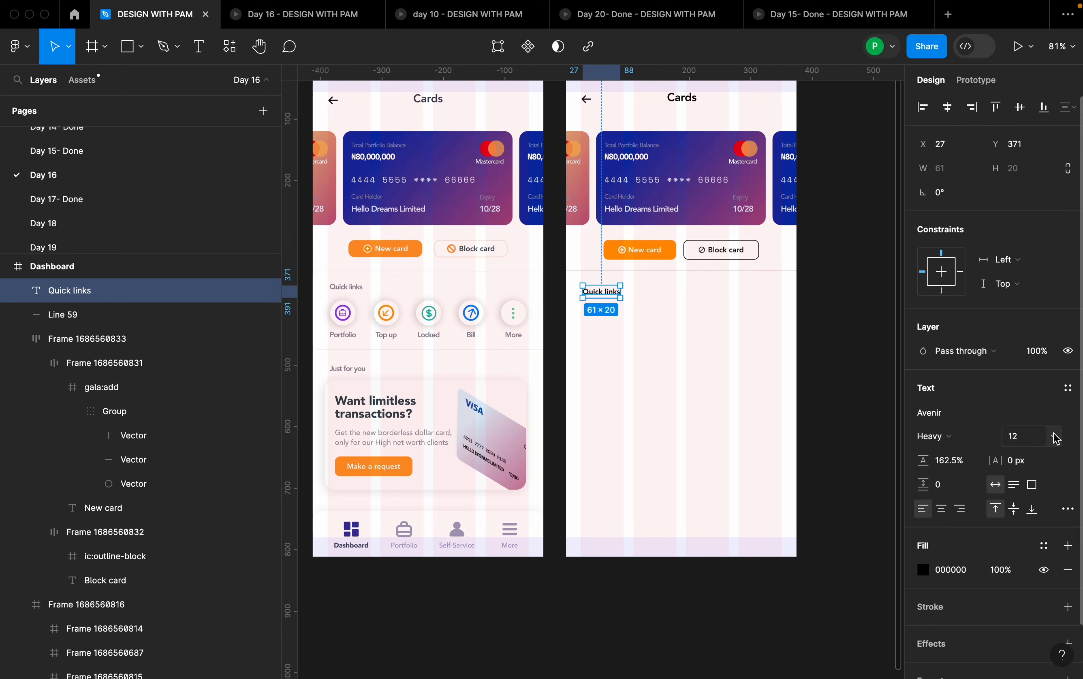
{"action": "left_click", "coordinate": [1045, 548]}
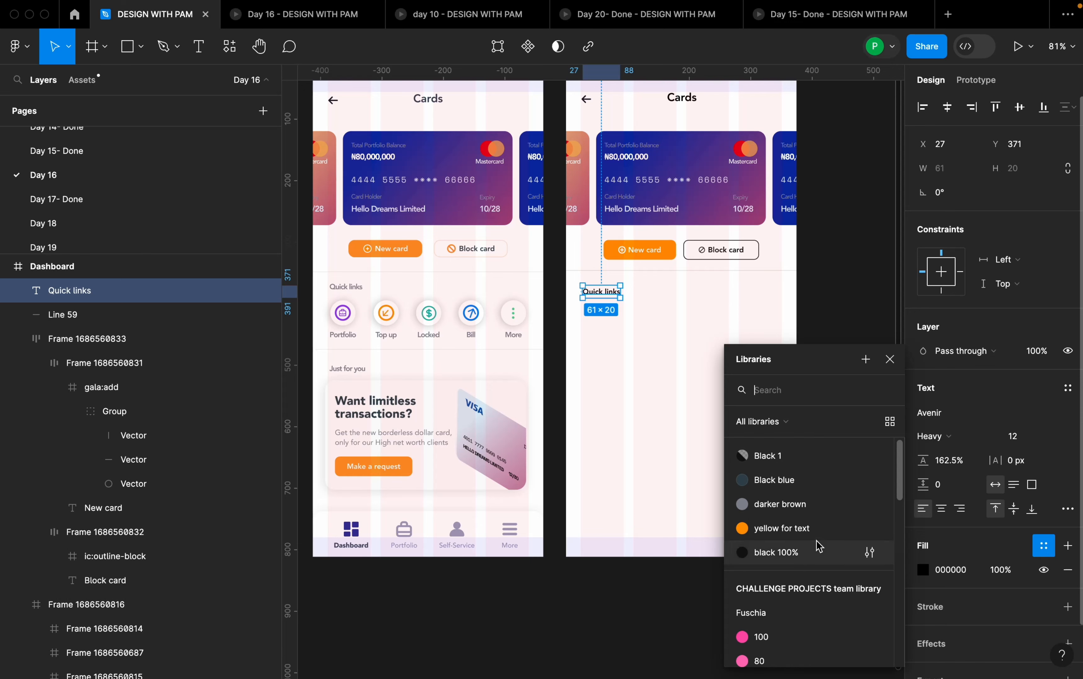
{"action": "left_click", "coordinate": [788, 480]}
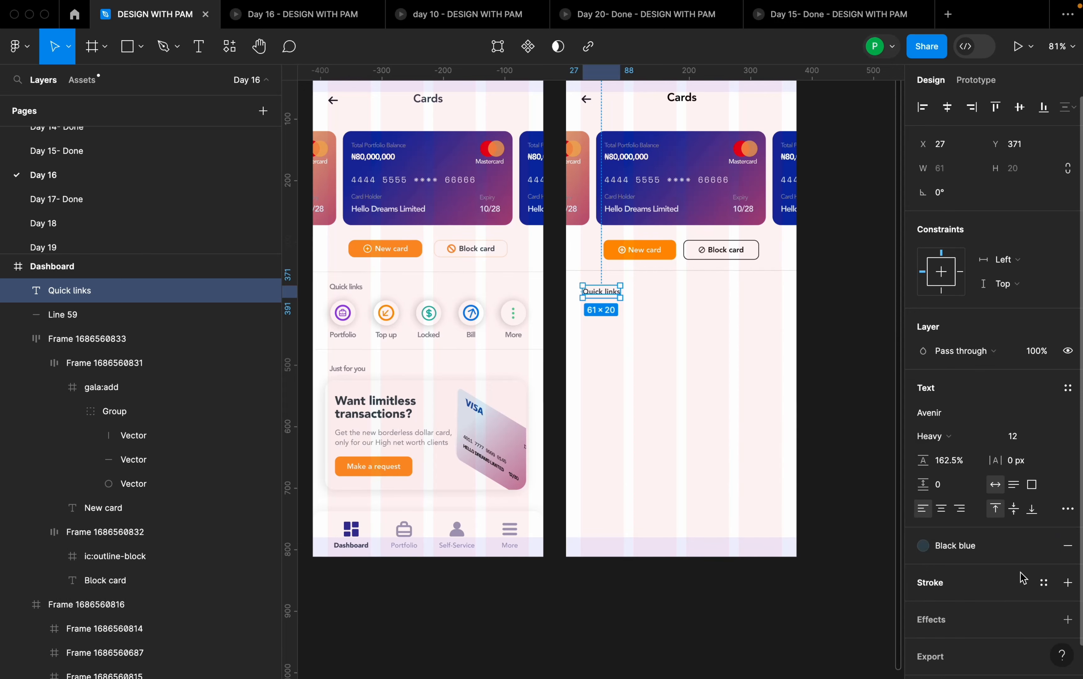
{"action": "left_click", "coordinate": [1043, 545]}
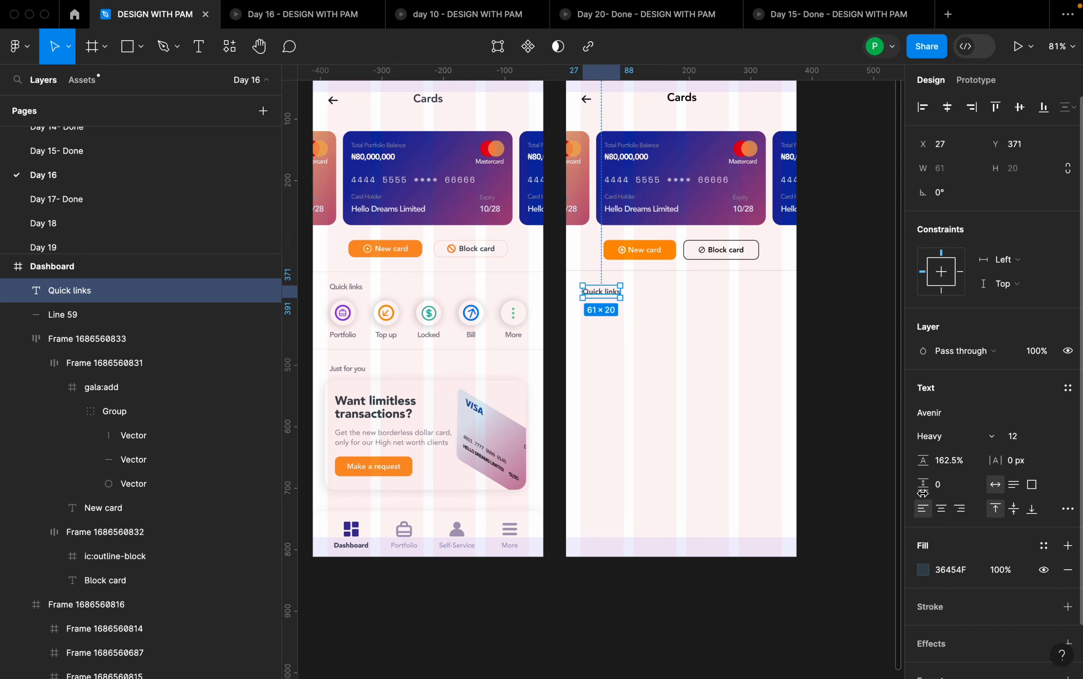
- Detach the black 100% style in the New card and Block card button row and replace its 101010 color with Black blue
{"action": "left_click", "coordinate": [726, 250]}
{"action": "scroll", "coordinate": [1016, 564], "scroll_direction": "down", "scroll_amount": 5}
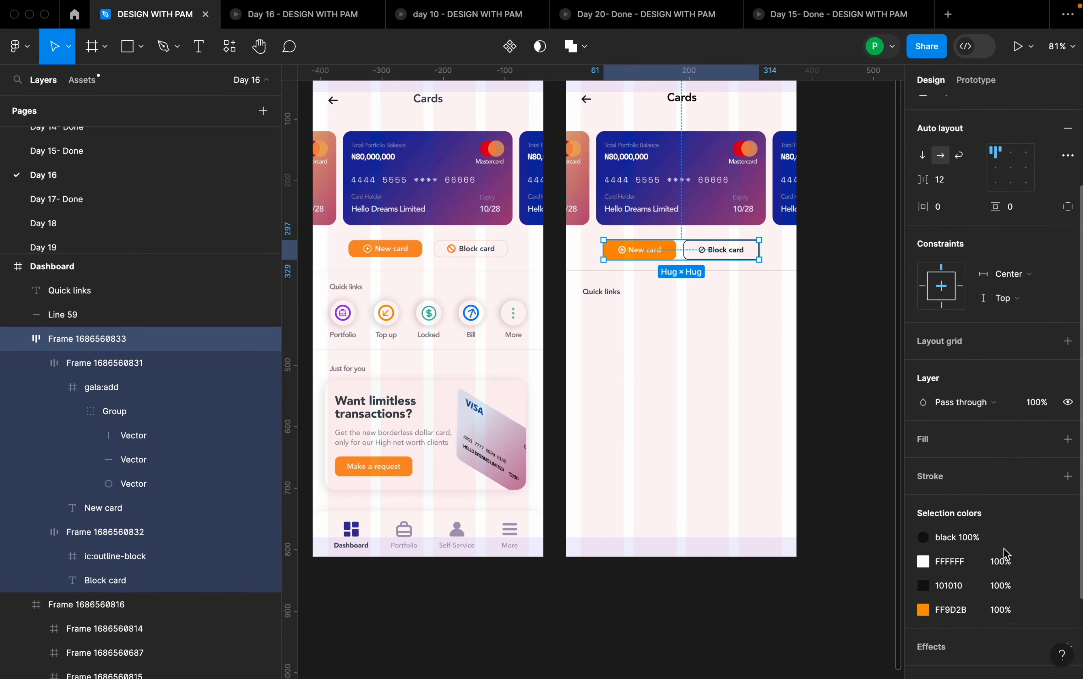
{"action": "left_click", "coordinate": [1036, 477]}
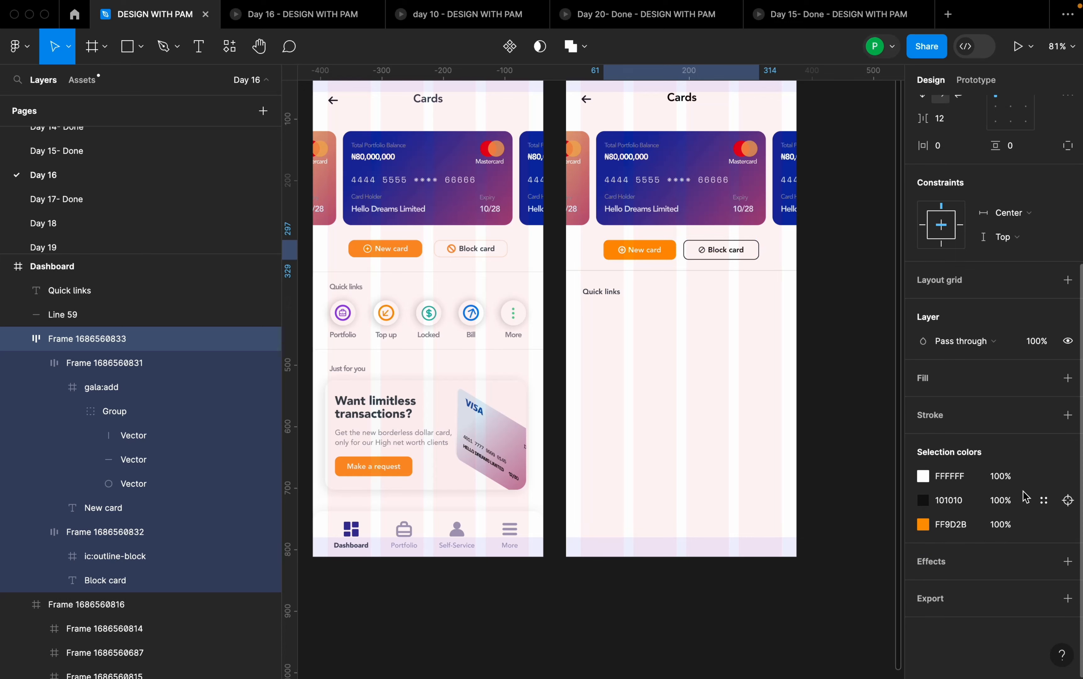
{"action": "left_click", "coordinate": [1041, 500]}
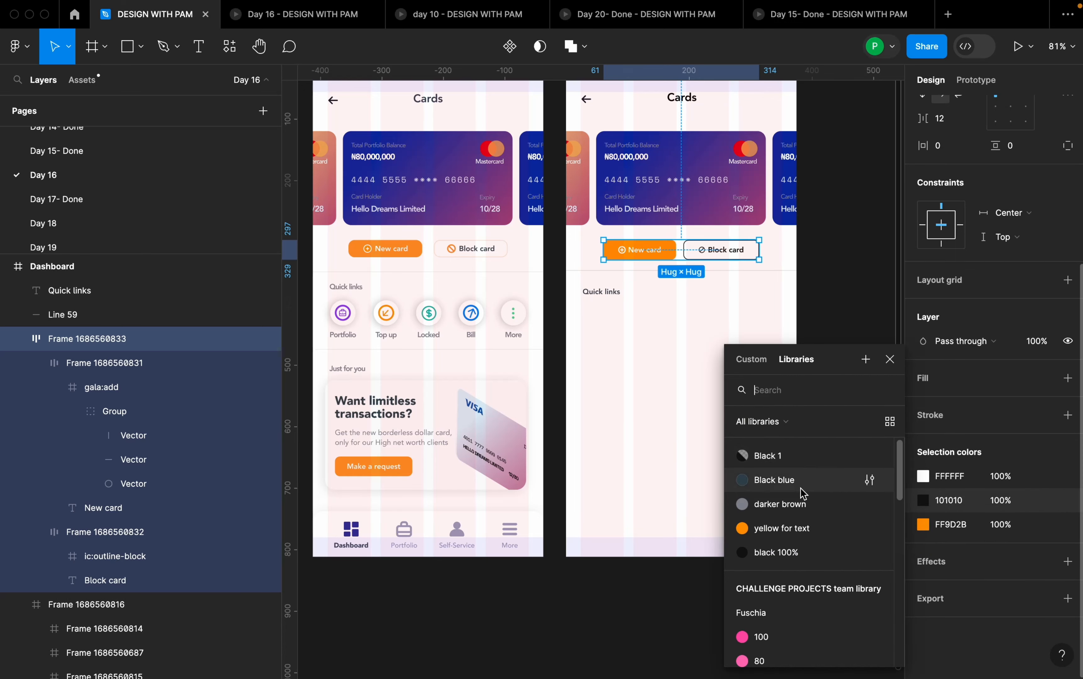
{"action": "left_click", "coordinate": [773, 481]}
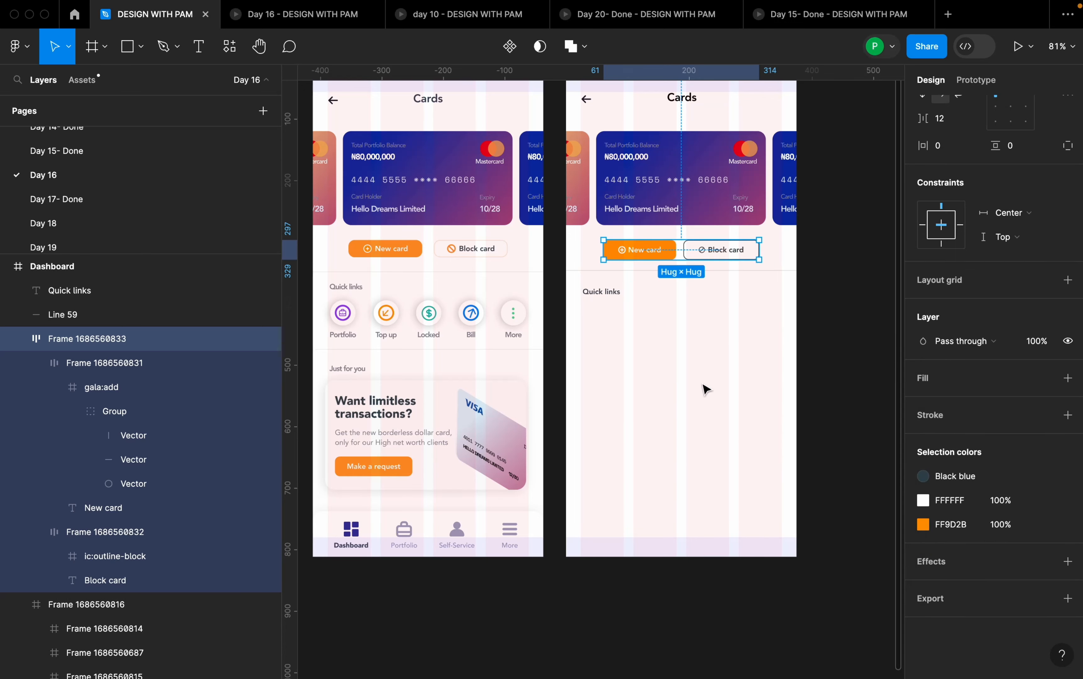
{"action": "left_click", "coordinate": [707, 359]}
{"action": "scroll", "coordinate": [695, 269], "scroll_direction": "up", "scroll_amount": 8}
{"action": "scroll", "coordinate": [705, 285], "scroll_direction": "down", "scroll_amount": 9}
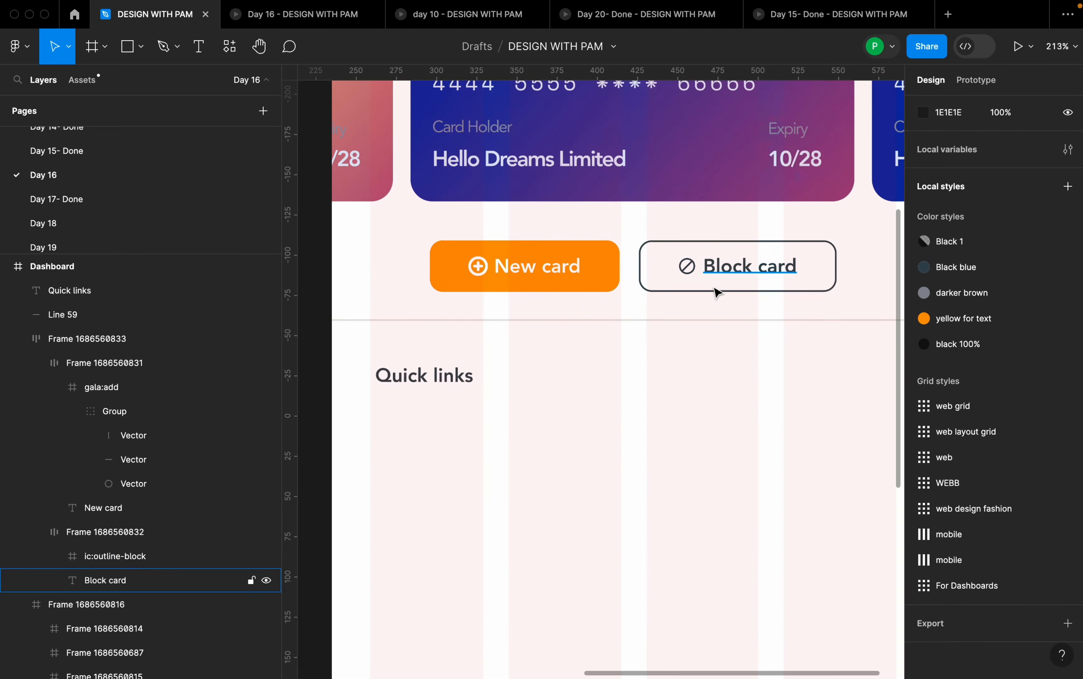
- Draw a circle about 53 × 53 below the Quick links text and move it to X 27, Y 399
{"action": "scroll", "coordinate": [407, 346], "scroll_direction": "up", "scroll_amount": 7}
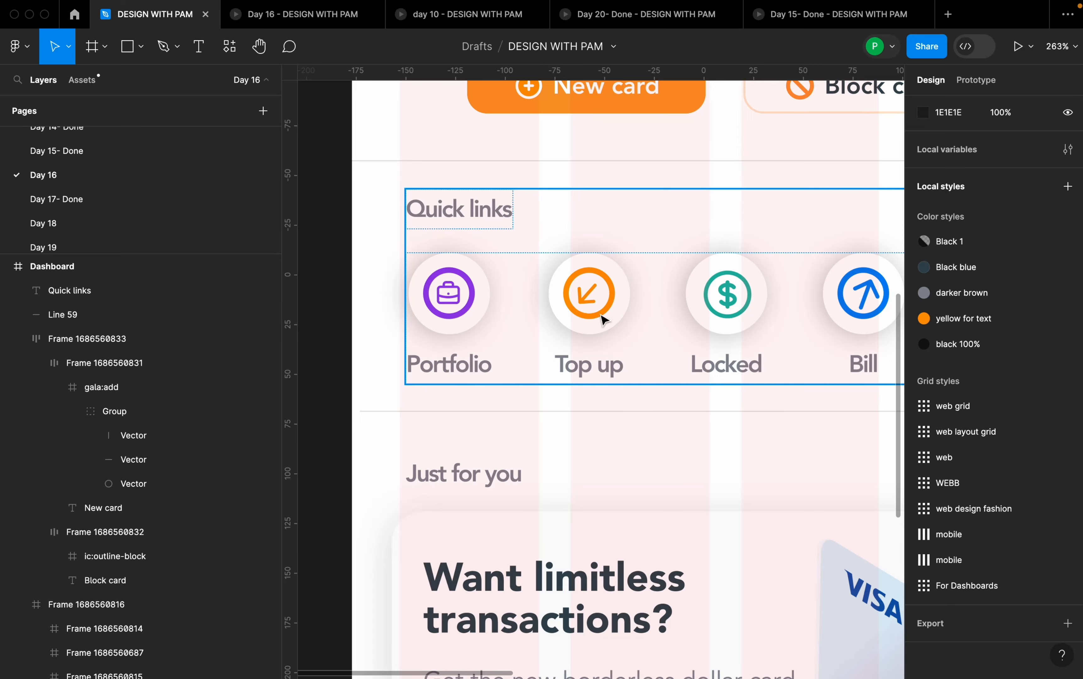
{"action": "scroll", "coordinate": [463, 314], "scroll_direction": "down", "scroll_amount": 4}
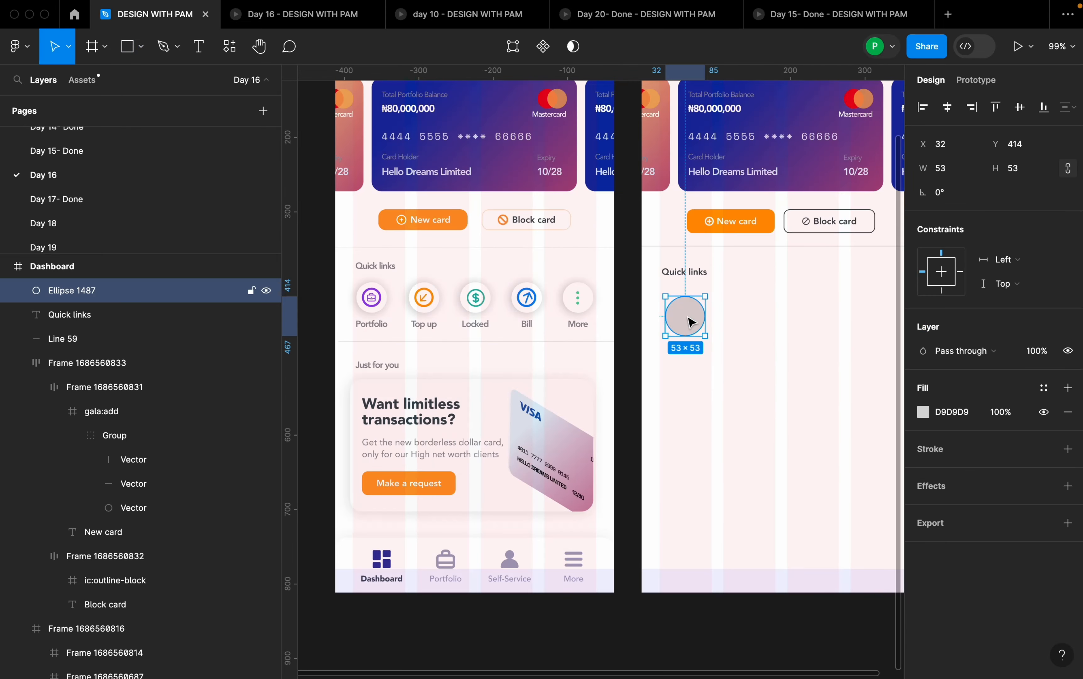
{"action": "left_click_drag", "start_coordinate": [687, 318], "coordinate": [693, 314]}
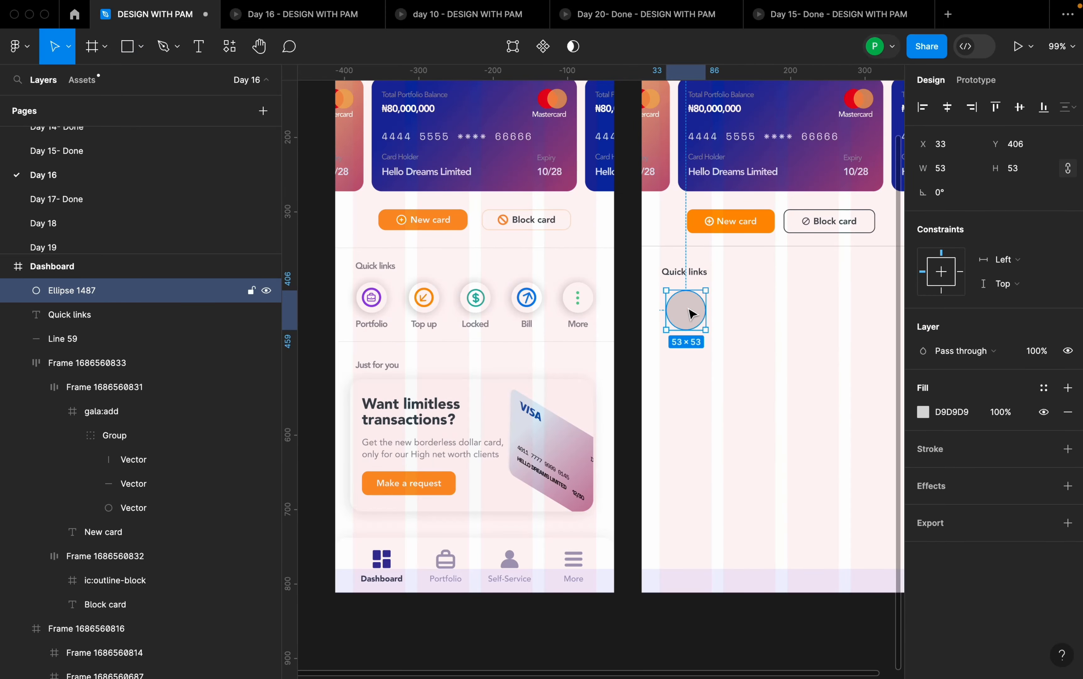
{"action": "scroll", "coordinate": [806, 307], "scroll_direction": "up", "scroll_amount": 1}
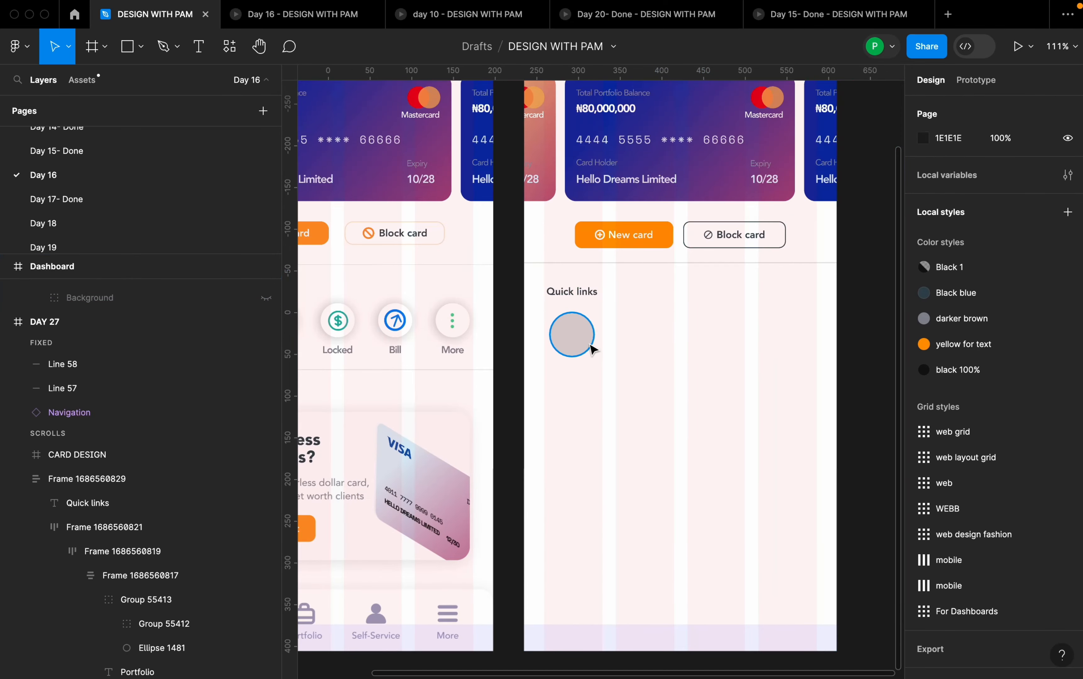
{"action": "left_click", "coordinate": [579, 344]}
{"action": "left_click_drag", "start_coordinate": [579, 343], "coordinate": [574, 332]}
- Resize the circle under Quick links to 42 × 42 and move it to X 28, Y 400
{"action": "left_click", "coordinate": [953, 174]}
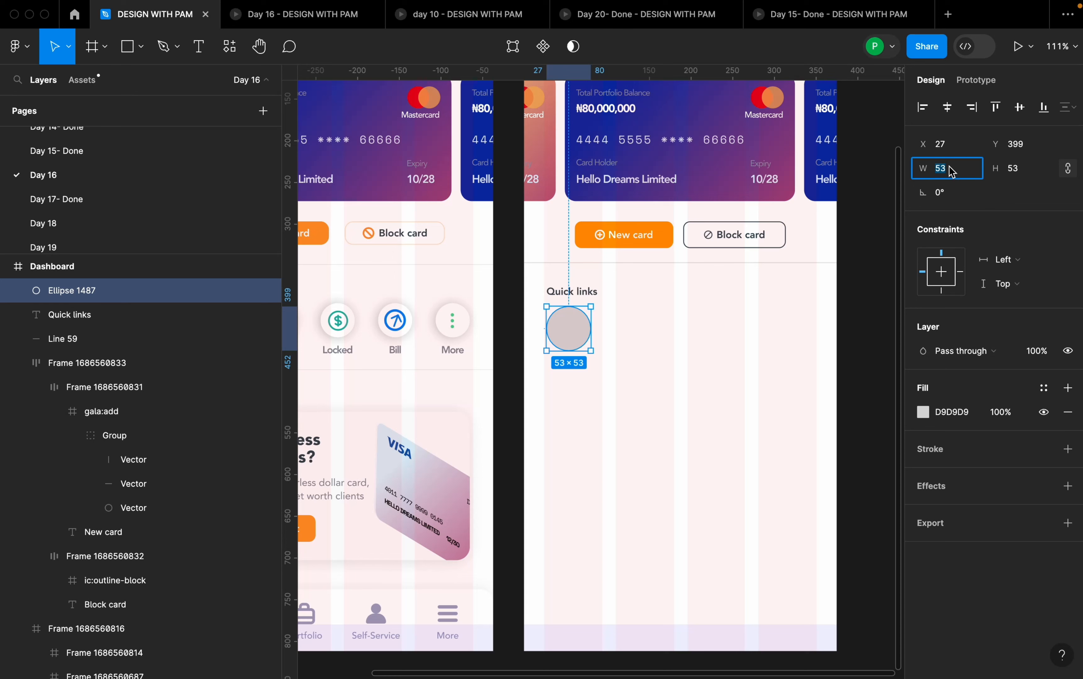
{"action": "type", "text": "42"}
{"action": "key", "text": "Return"}
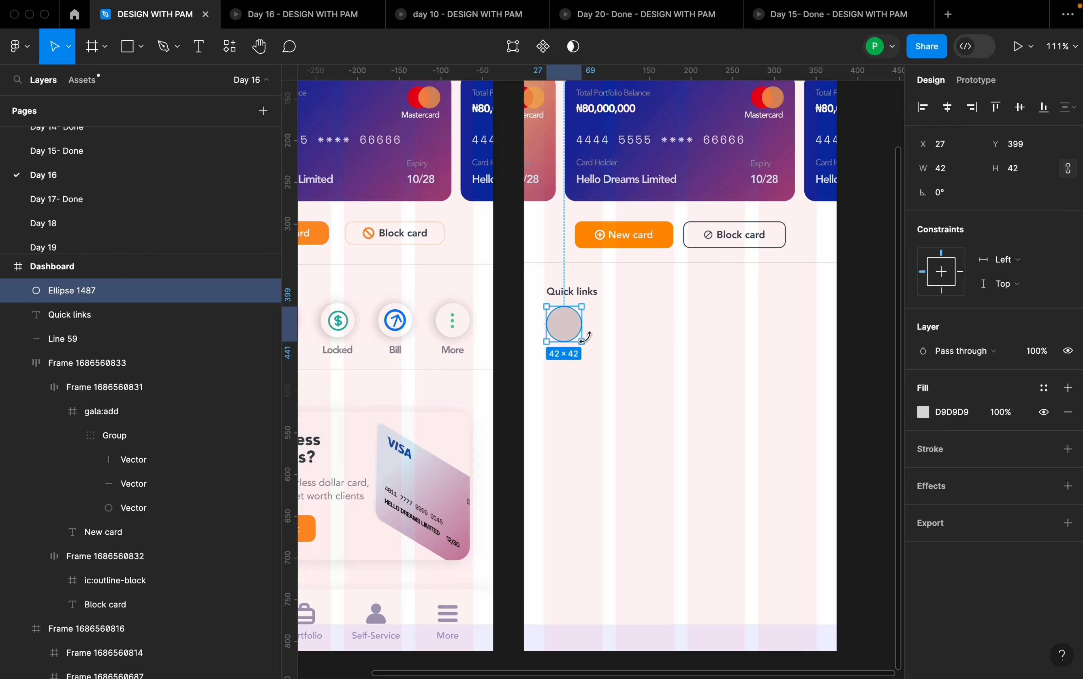
{"action": "left_click_drag", "start_coordinate": [573, 330], "coordinate": [573, 331]}
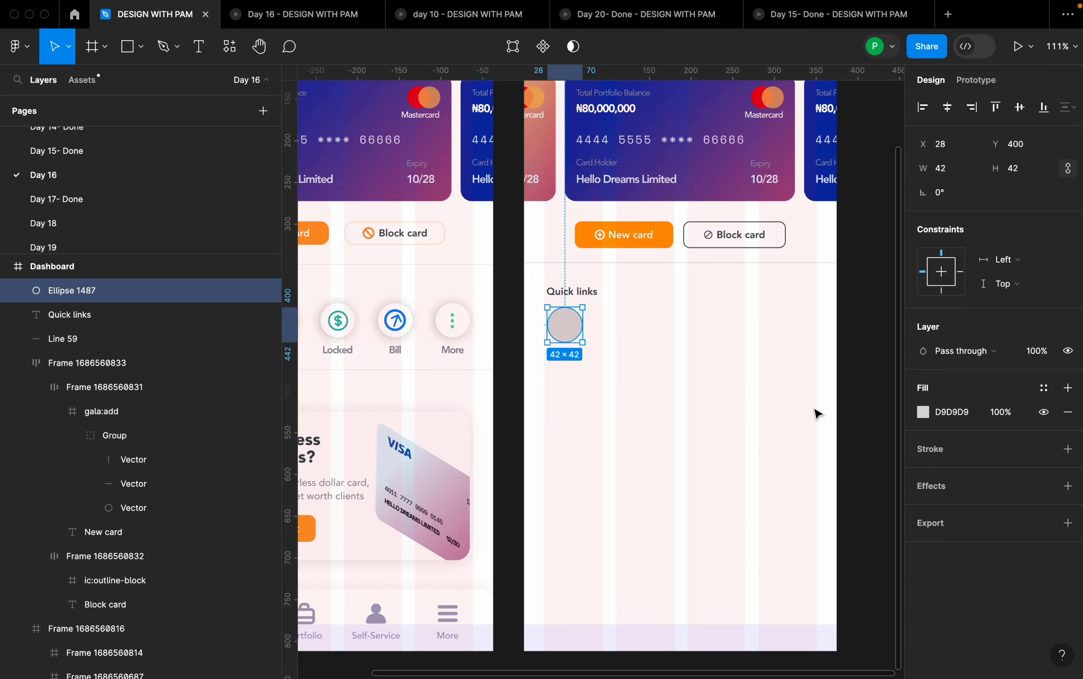
- Change the 42 × 42 circle's fill to white FFFFFF
{"action": "left_click", "coordinate": [923, 412]}
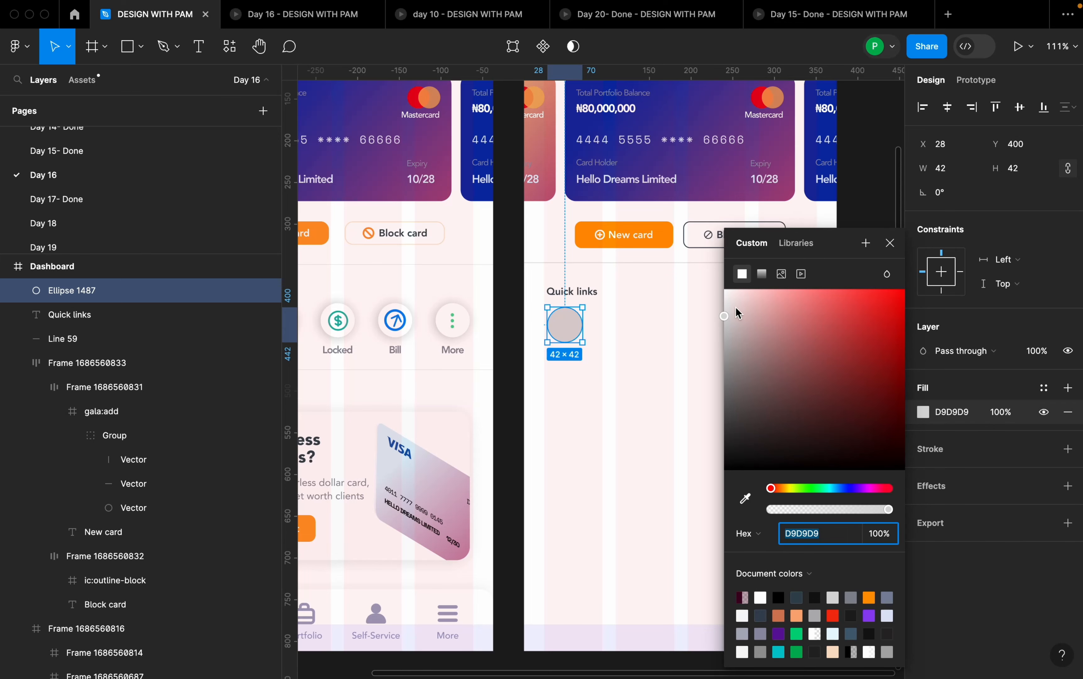
{"action": "left_click_drag", "start_coordinate": [739, 313], "coordinate": [716, 286]}
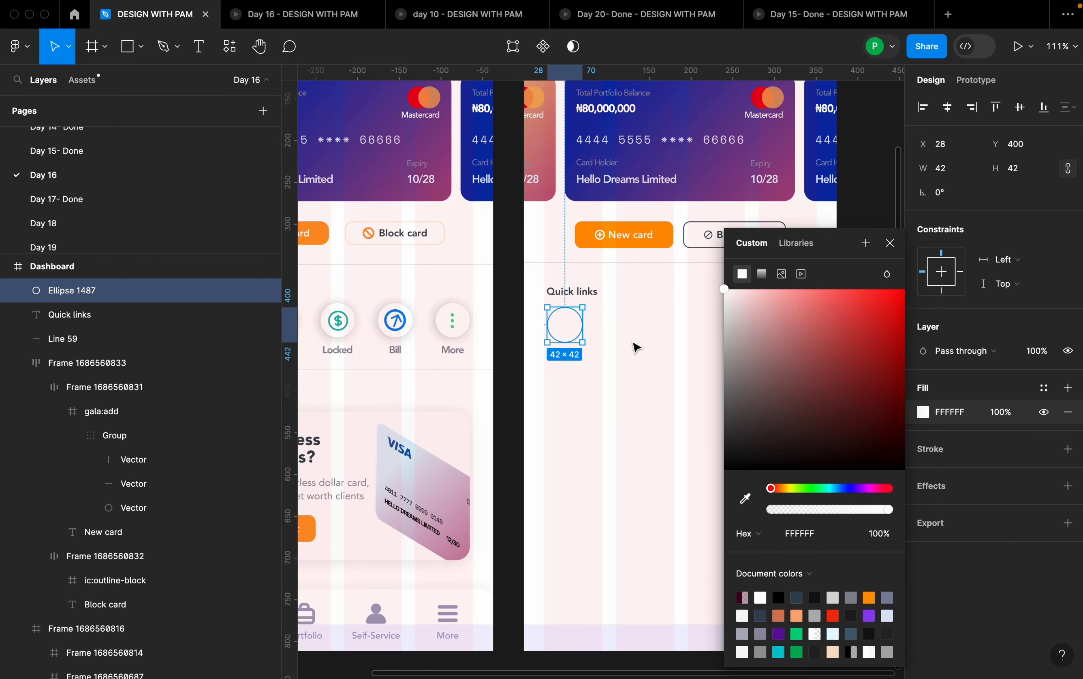
{"action": "left_click", "coordinate": [889, 243]}
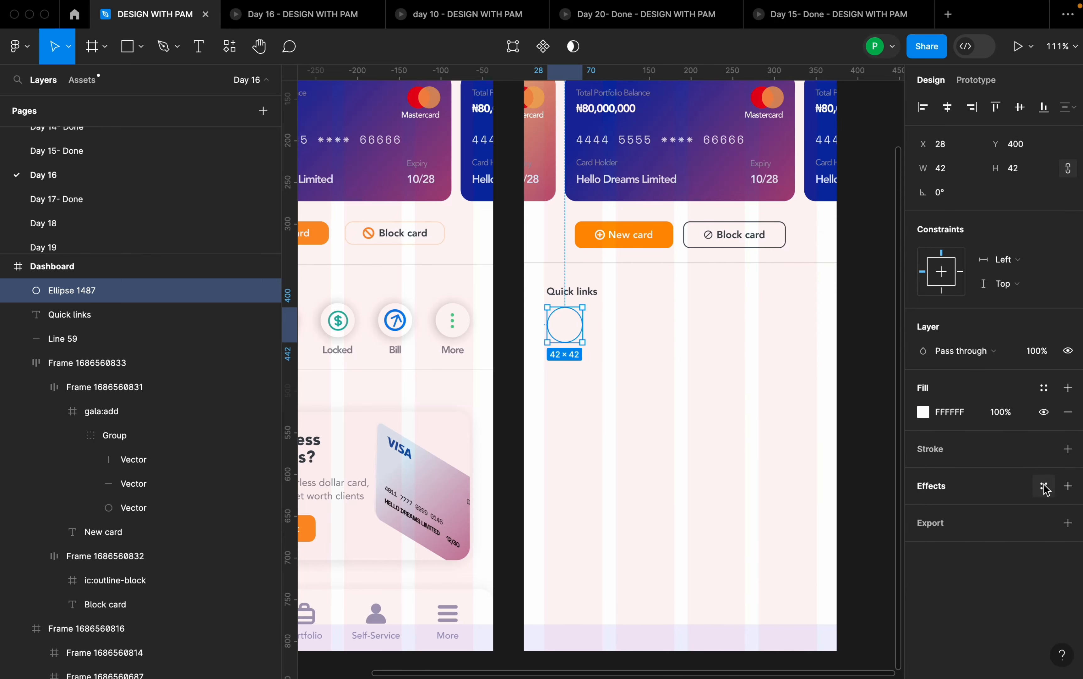
- Add a drop shadow to the white circle with X 1.46, Y 0.76 and blur 14.64
{"action": "left_click", "coordinate": [1069, 486]}
{"action": "left_click", "coordinate": [991, 518]}
{"action": "left_click", "coordinate": [991, 515]}
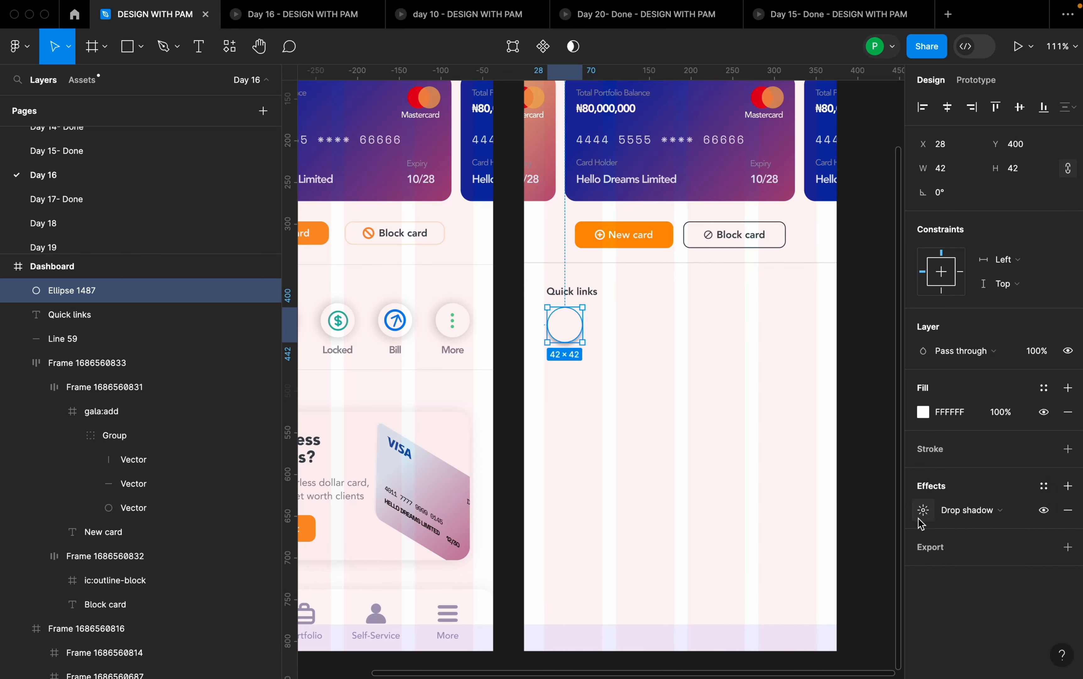
{"action": "left_click", "coordinate": [923, 510]}
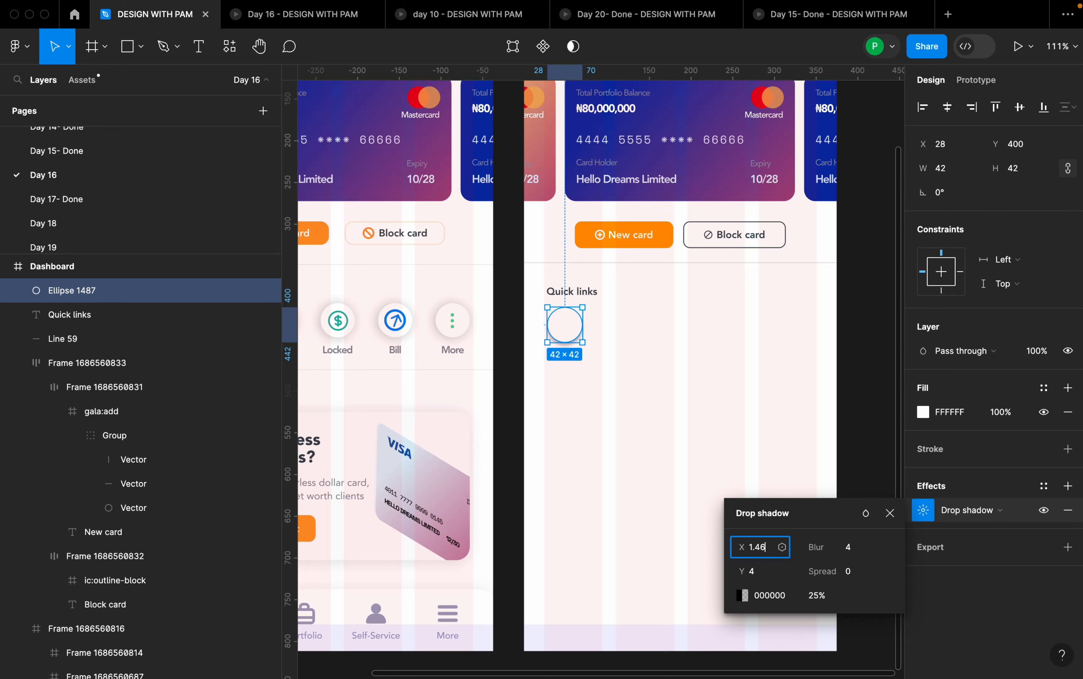
{"action": "left_click", "coordinate": [754, 579]}
{"action": "type", "text": "0.76"}
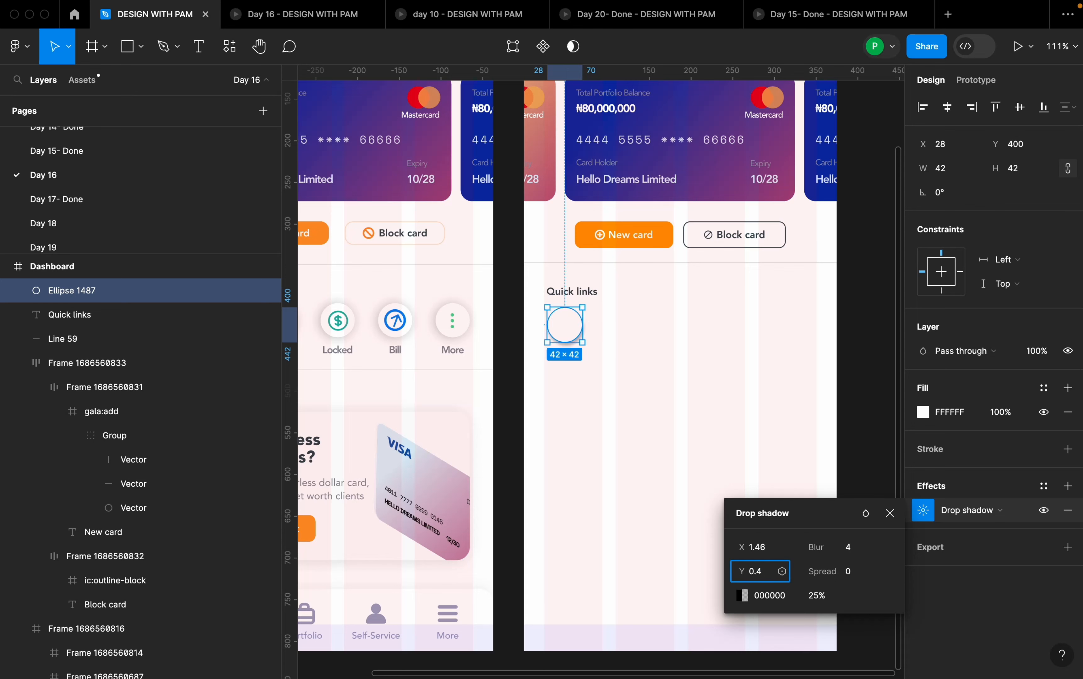
{"action": "left_click", "coordinate": [772, 573]}
{"action": "left_click", "coordinate": [851, 554]}
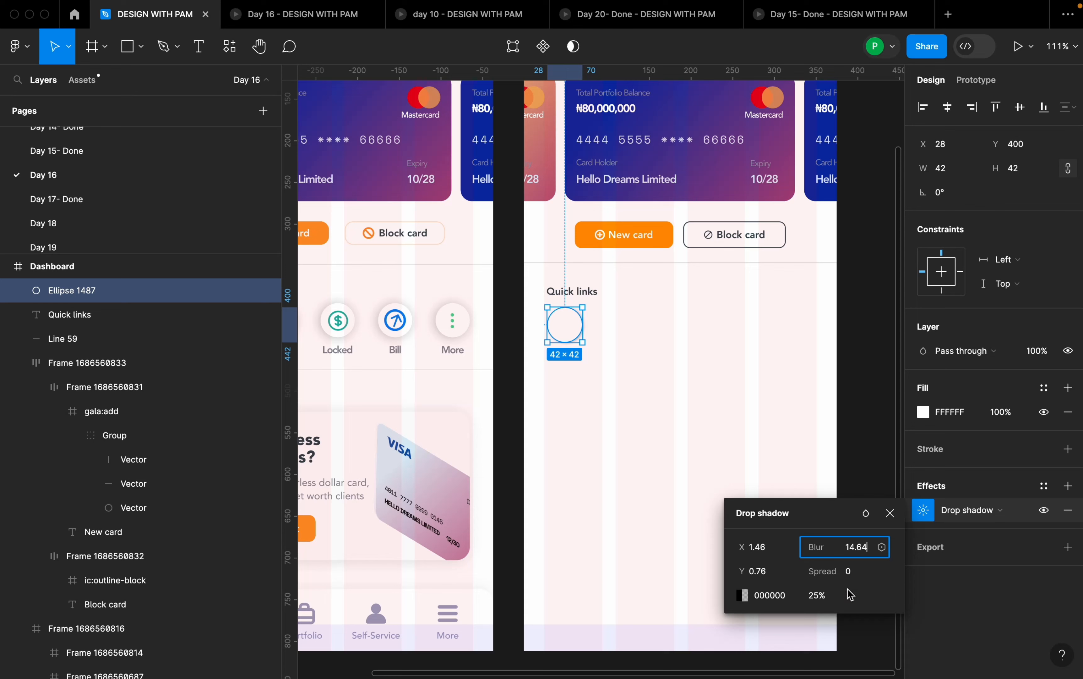
- Set the drop shadow's color to 1E1E1E and deselect the circle
{"action": "left_click", "coordinate": [781, 598]}
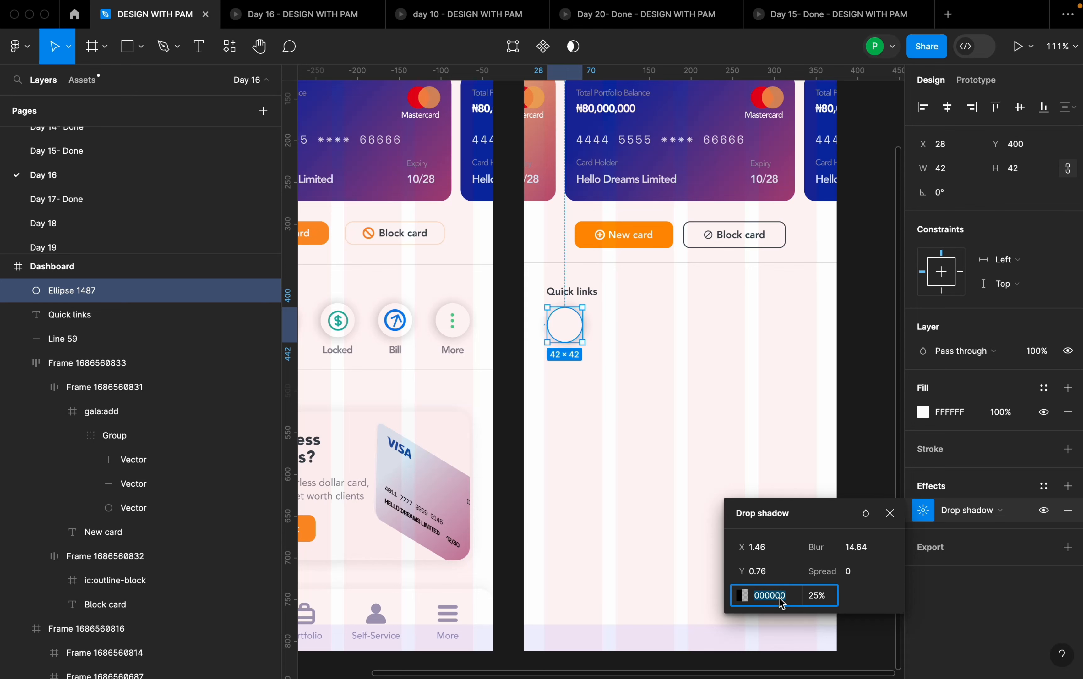
{"action": "type", "text": "1e1e1e1"}
{"action": "key", "text": "Return"}
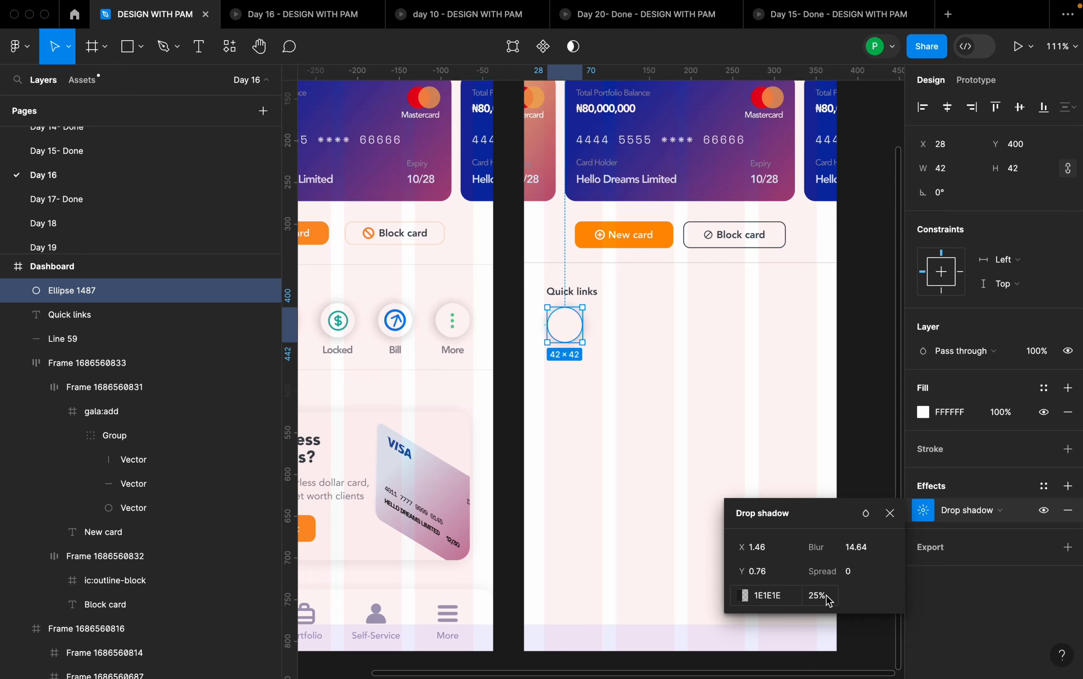
{"action": "left_click", "coordinate": [710, 429]}
{"action": "scroll", "coordinate": [803, 388], "scroll_direction": "down", "scroll_amount": 5}
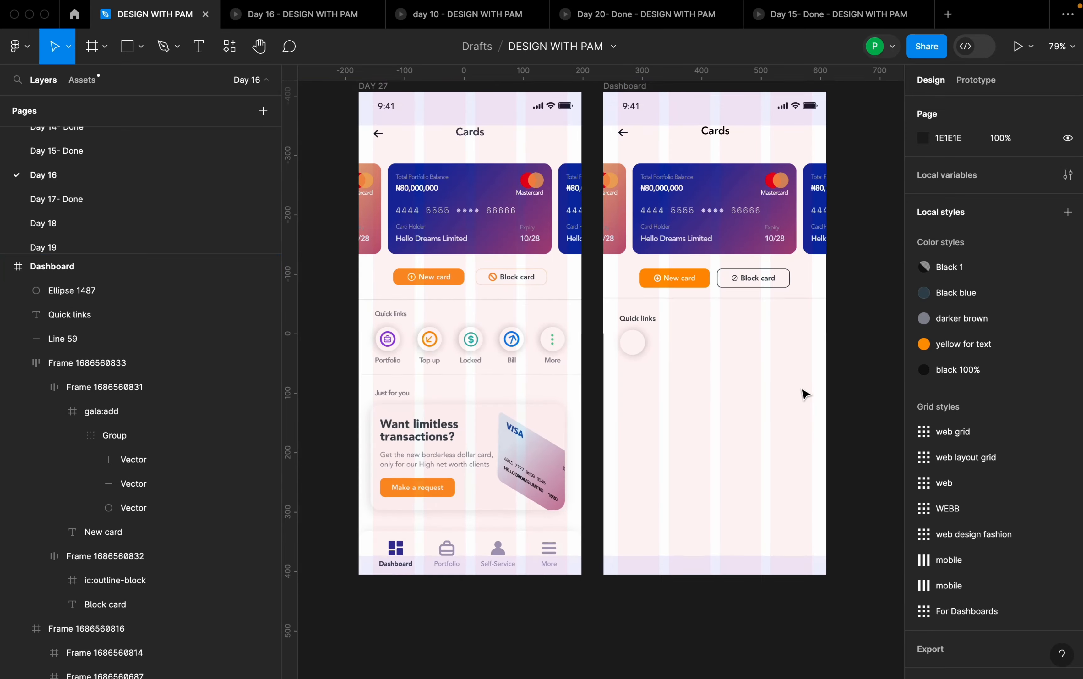
- Draw a second circle, resize it to 28 × 28 and center it inside the white circle at X 35, Y 407
{"action": "scroll", "coordinate": [624, 371], "scroll_direction": "up", "scroll_amount": 5}
{"action": "scroll", "coordinate": [671, 371], "scroll_direction": "down", "scroll_amount": 3}
{"action": "left_click_drag", "start_coordinate": [660, 388], "coordinate": [688, 395]}
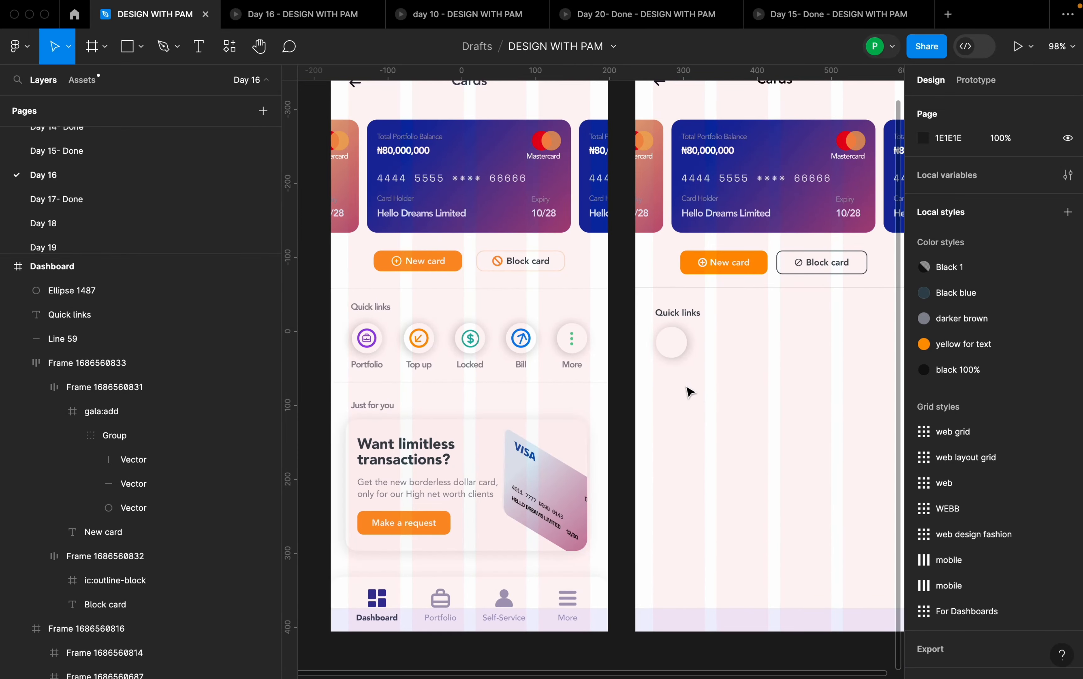
{"action": "key", "text": "o"}
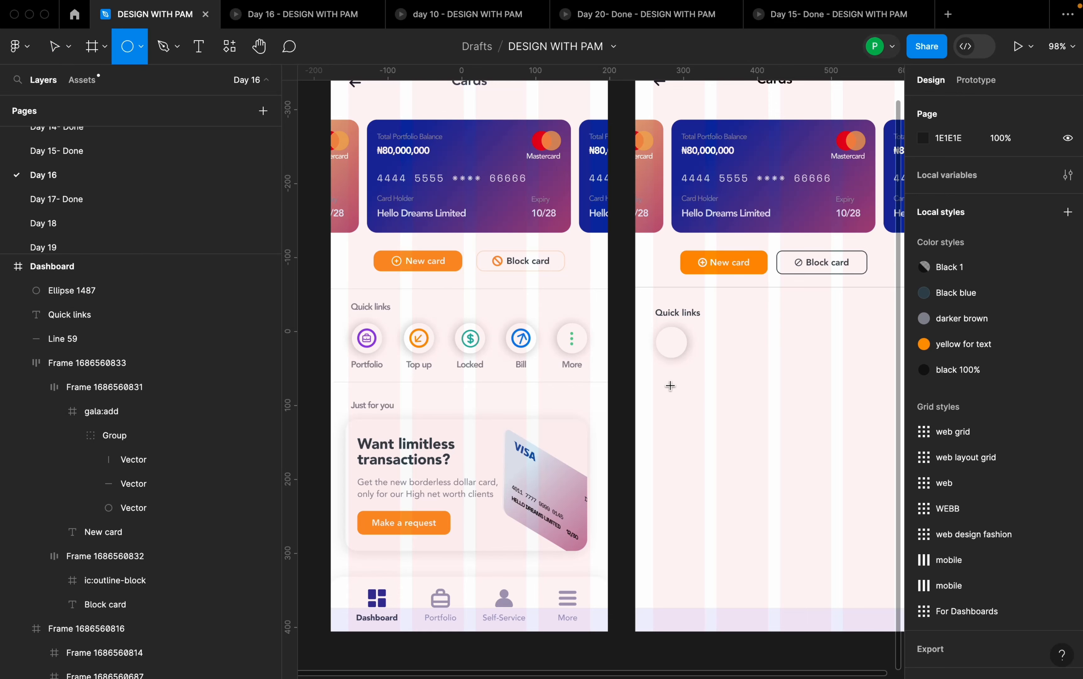
{"action": "left_click_drag", "start_coordinate": [669, 379], "coordinate": [677, 350]}
{"action": "left_click_drag", "start_coordinate": [673, 355], "coordinate": [677, 351]}
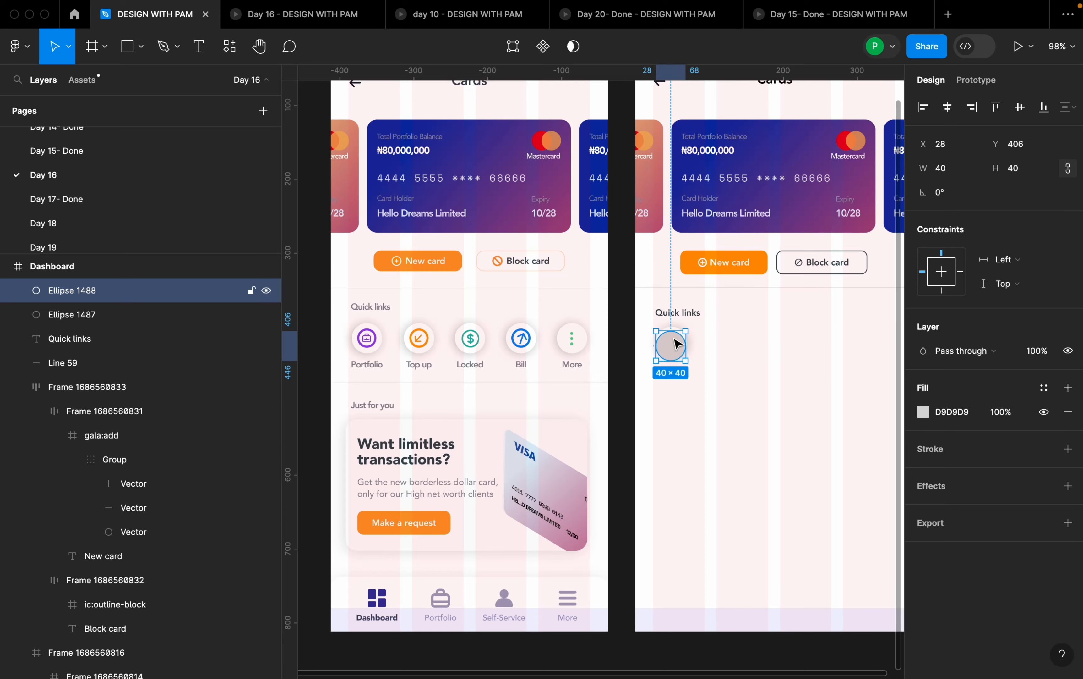
{"action": "scroll", "coordinate": [677, 351], "scroll_direction": "up", "scroll_amount": 6}
{"action": "left_click_drag", "start_coordinate": [725, 441], "coordinate": [675, 372]}
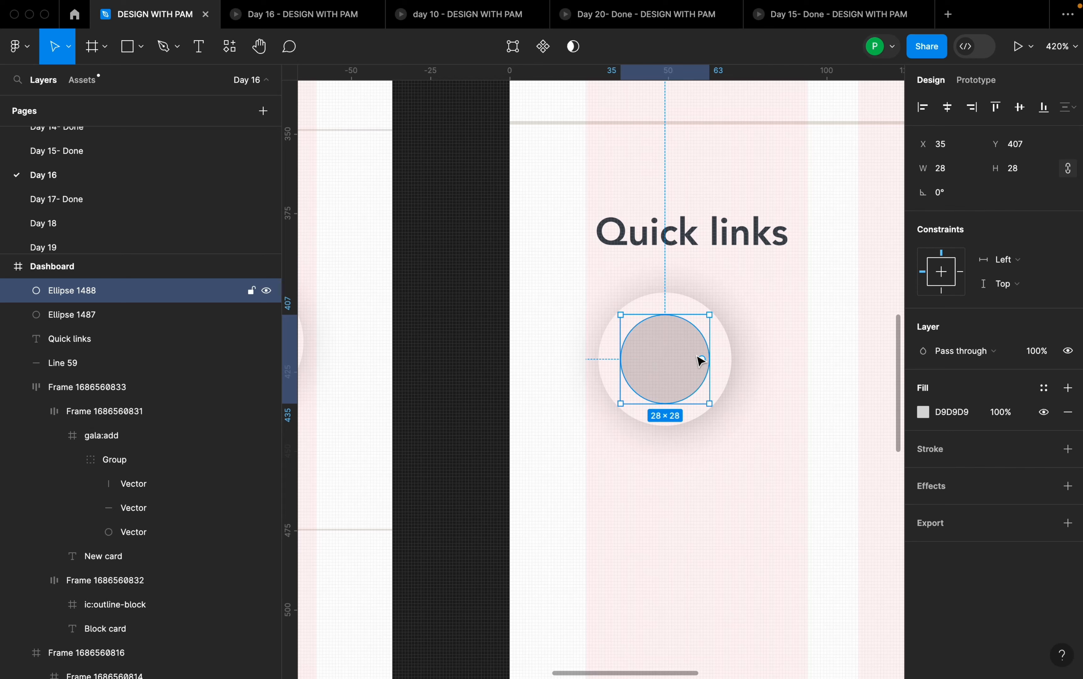
- Turn the inner circle into a closed ring using its arc settings: start -4.28°, sweep 100% and ratio 92.99%
{"action": "scroll", "coordinate": [700, 360], "scroll_direction": "up", "scroll_amount": 5, "text": "ctrl"}
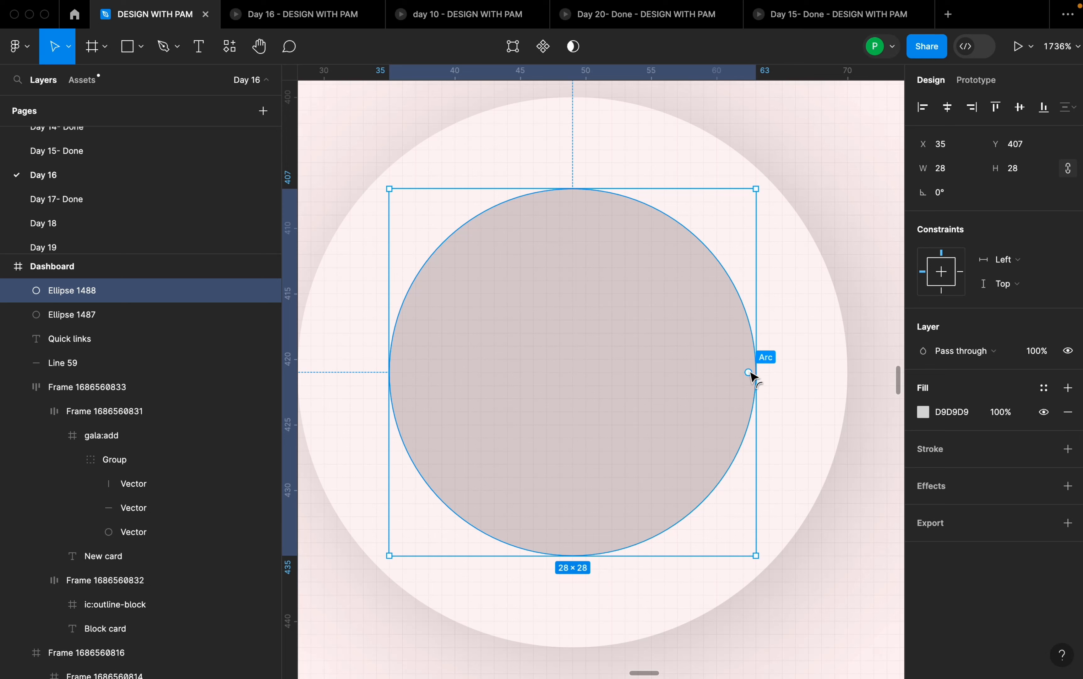
{"action": "left_click_drag", "start_coordinate": [749, 373], "coordinate": [708, 483]}
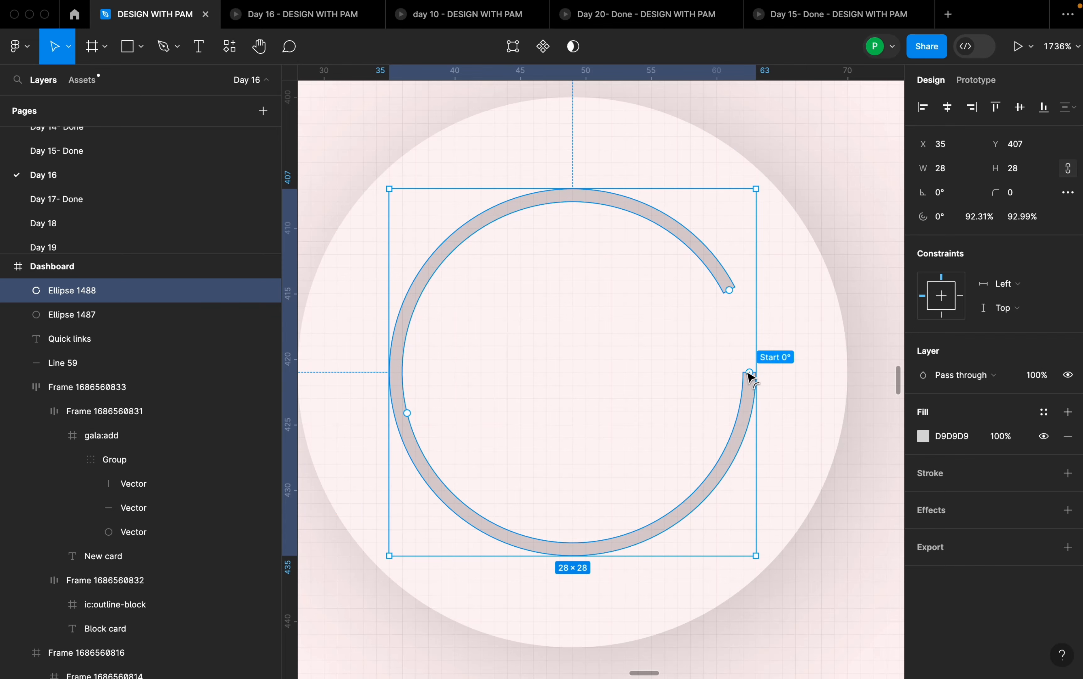
{"action": "scroll", "coordinate": [754, 377], "scroll_direction": "up", "scroll_amount": 5}
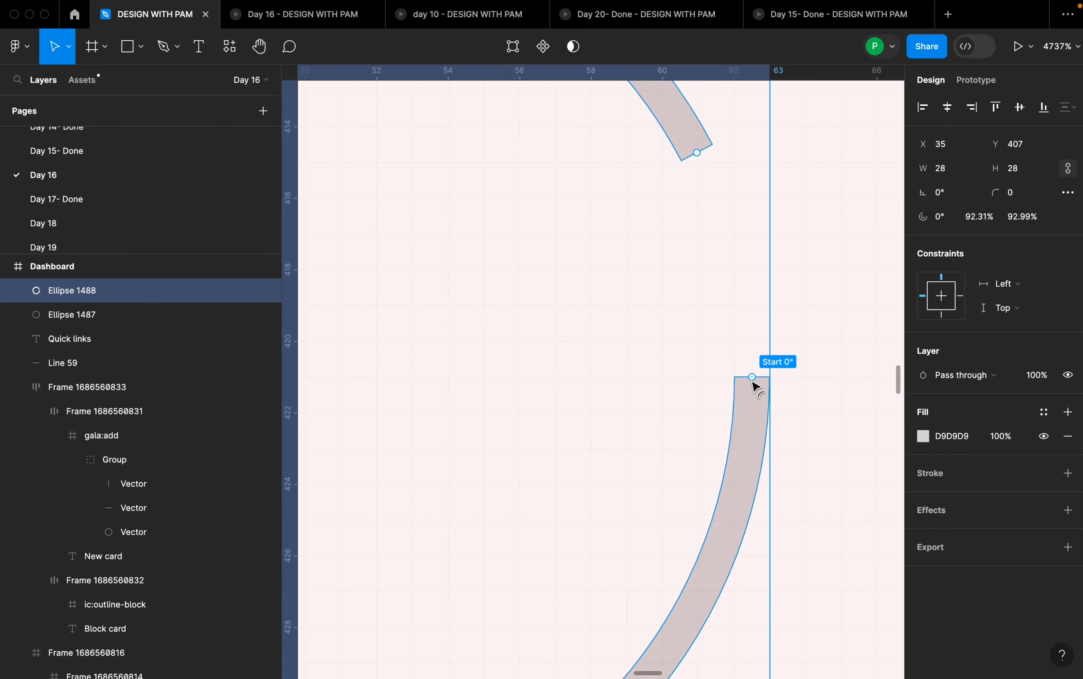
{"action": "scroll", "coordinate": [754, 377], "scroll_direction": "down", "scroll_amount": 2}
{"action": "left_click_drag", "start_coordinate": [754, 380], "coordinate": [750, 354]}
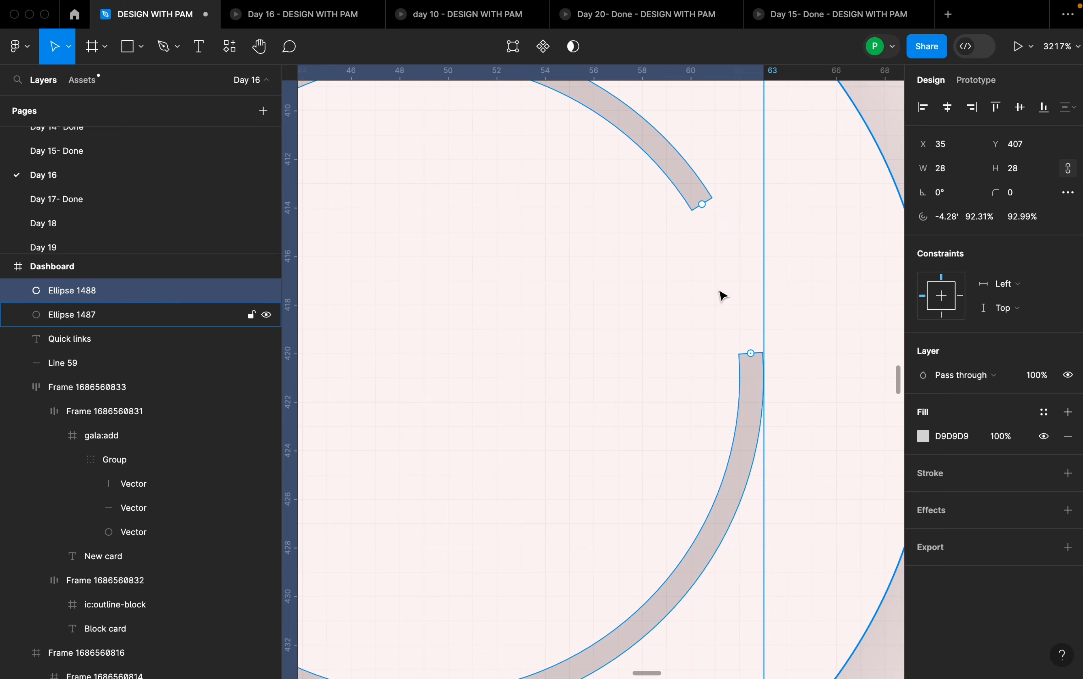
{"action": "left_click_drag", "start_coordinate": [707, 208], "coordinate": [763, 352]}
{"action": "scroll", "coordinate": [779, 348], "scroll_direction": "down", "scroll_amount": 5}
{"action": "scroll", "coordinate": [781, 334], "scroll_direction": "down", "scroll_amount": 6}
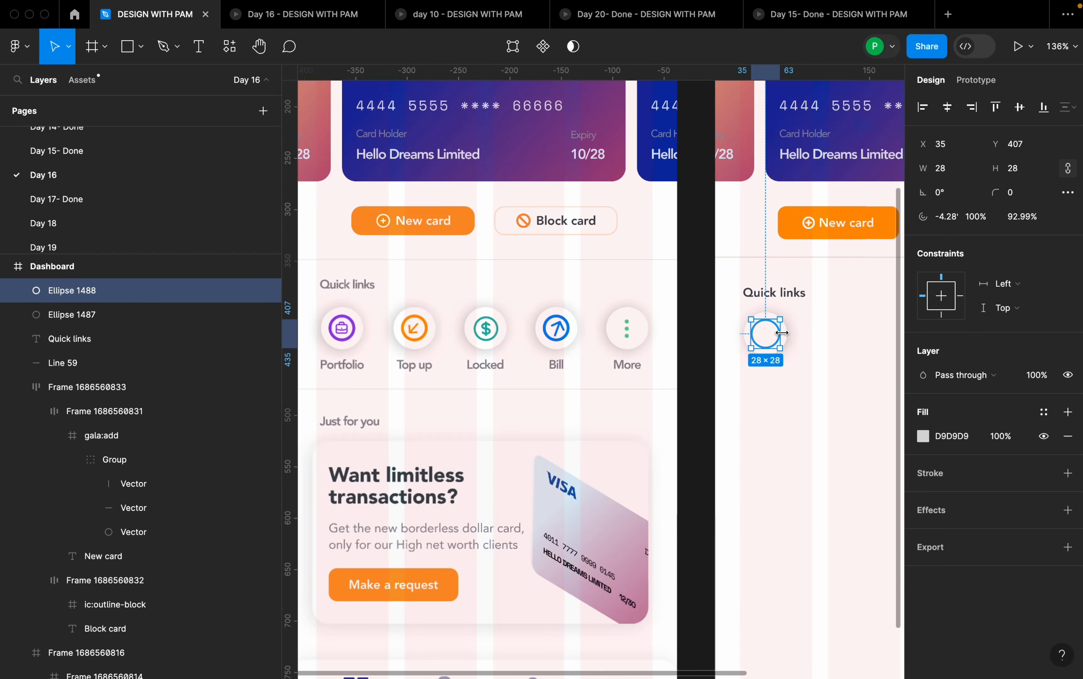
- Fill the ring with purple 9D69EC sampled from the Portfolio icon in the DAY 27 frame, then deselect it
{"action": "left_click", "coordinate": [922, 437]}
{"action": "left_click", "coordinate": [744, 498]}
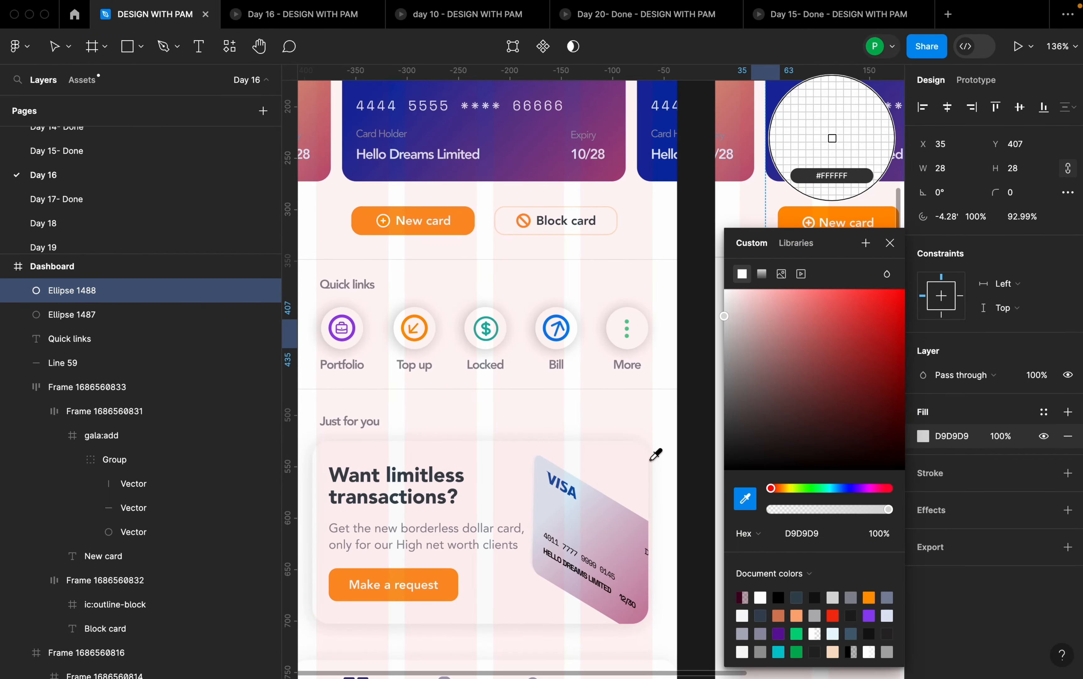
{"action": "scroll", "coordinate": [354, 334], "scroll_direction": "up", "scroll_amount": 3}
{"action": "left_click", "coordinate": [370, 329]}
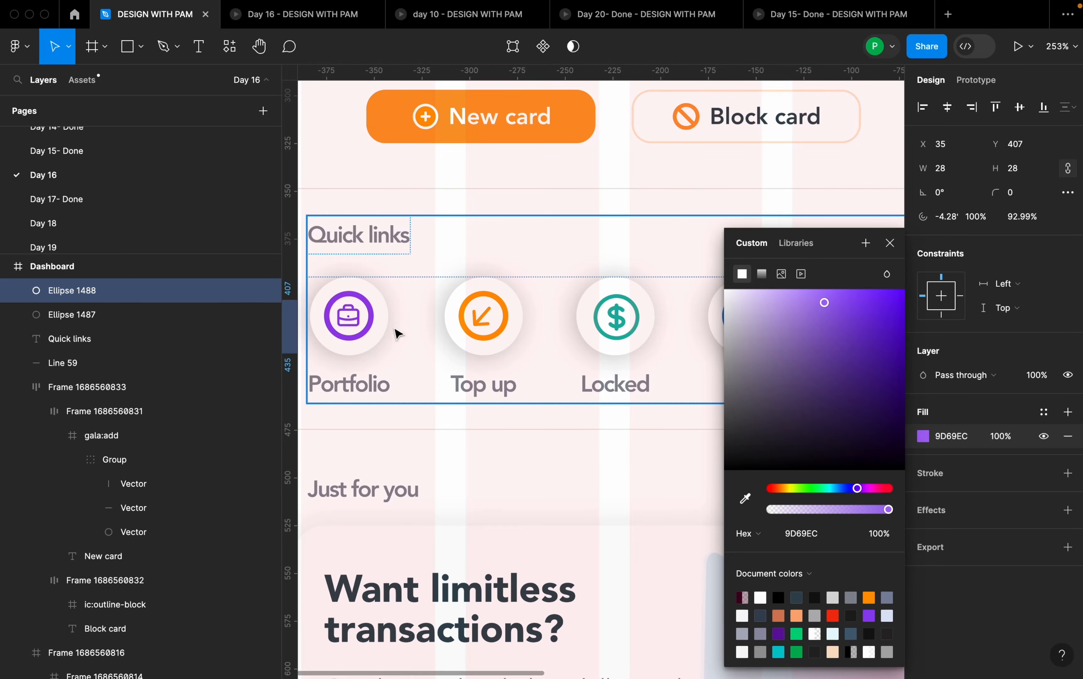
{"action": "scroll", "coordinate": [490, 351], "scroll_direction": "down", "scroll_amount": 5}
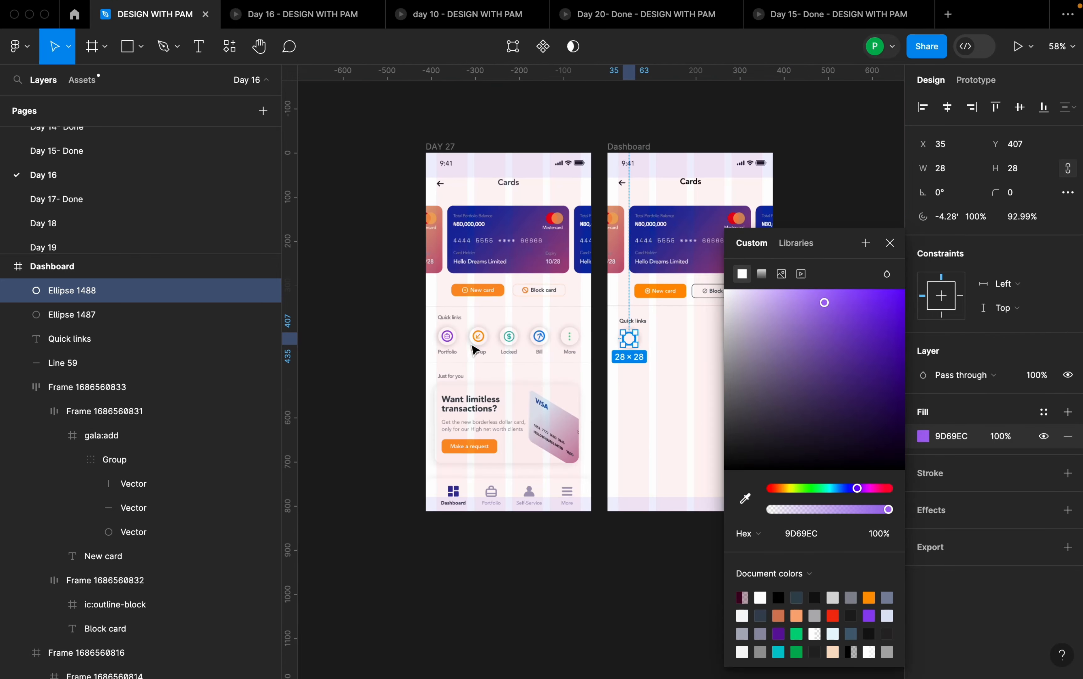
{"action": "left_click", "coordinate": [651, 373]}
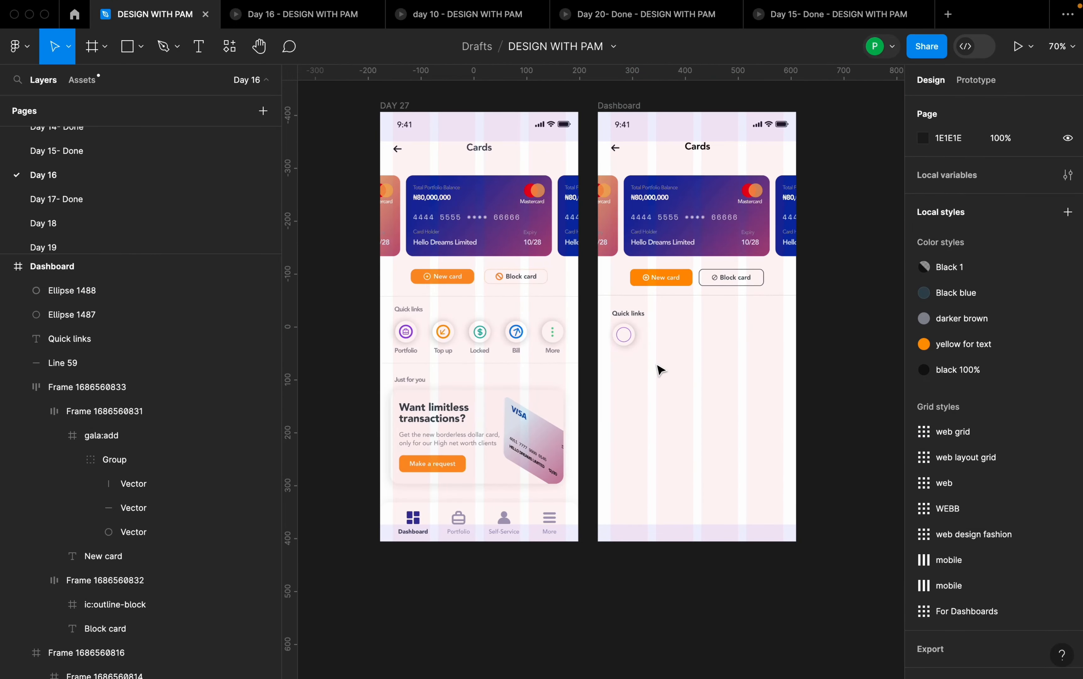
- Hide all three layout grids of the DAY 27 frame: the 32px row, the 56px row and the four columns
{"action": "scroll", "coordinate": [660, 370], "scroll_direction": "up", "scroll_amount": 1}
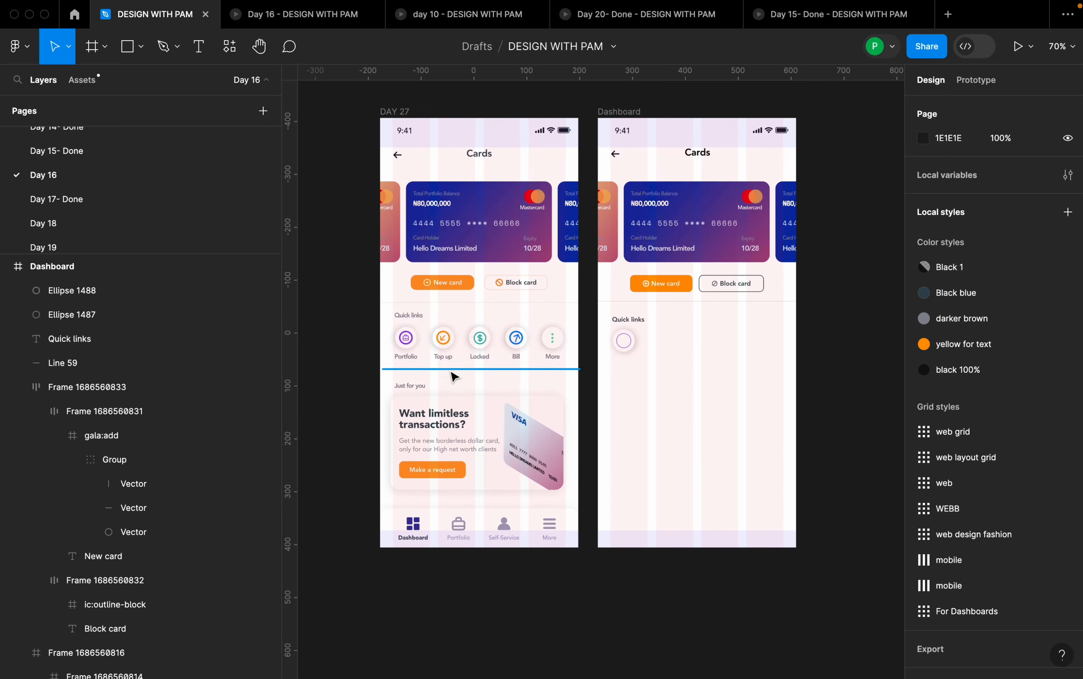
{"action": "scroll", "coordinate": [438, 350], "scroll_direction": "up", "scroll_amount": 3}
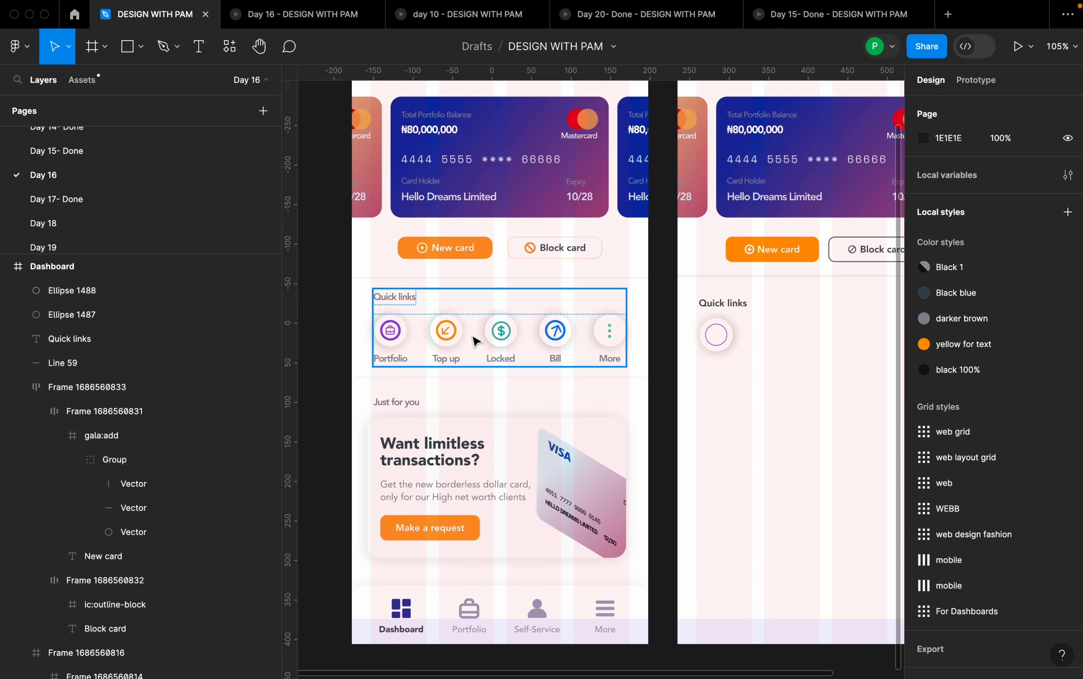
{"action": "scroll", "coordinate": [454, 298], "scroll_direction": "down", "scroll_amount": 5}
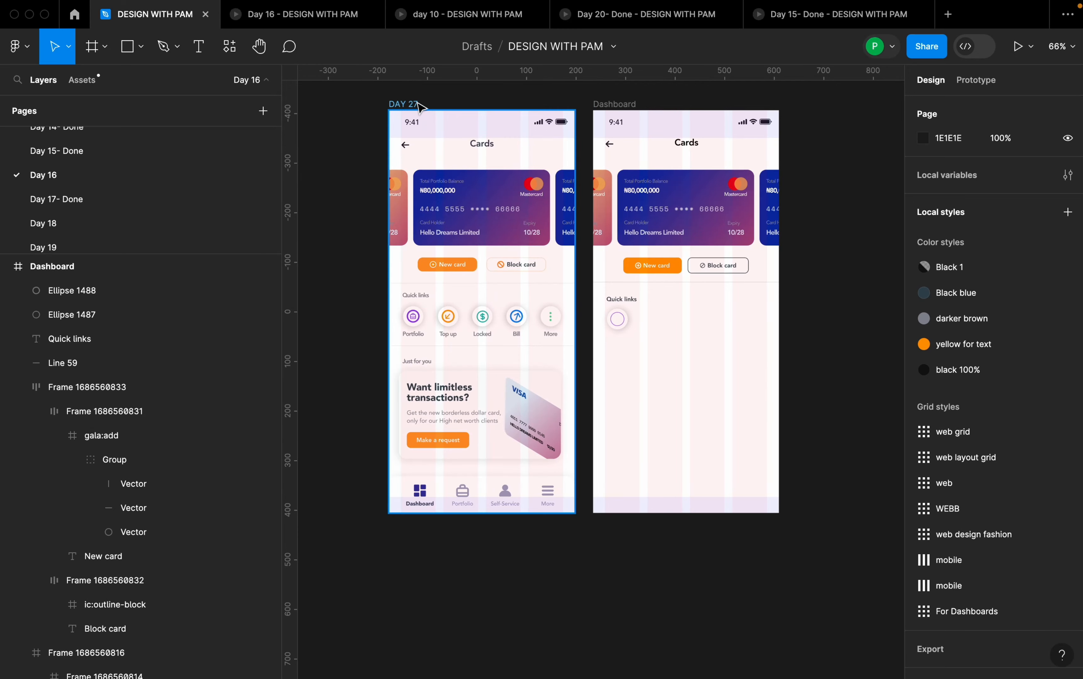
{"action": "left_click", "coordinate": [419, 107]}
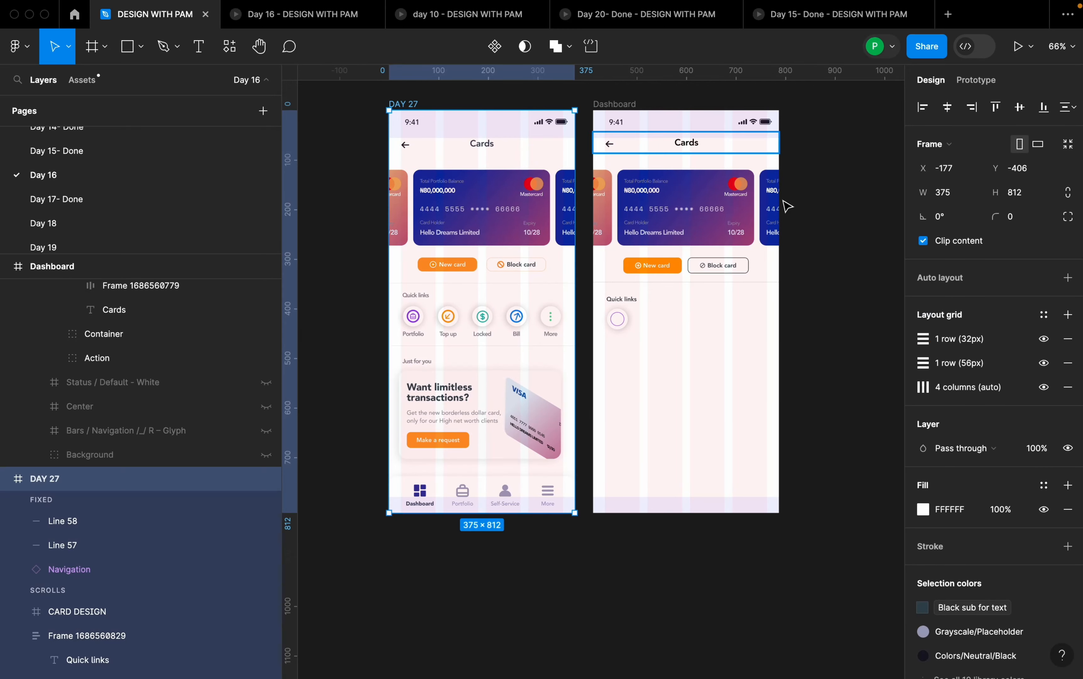
{"action": "left_click", "coordinate": [1043, 339]}
{"action": "left_click", "coordinate": [1044, 363]}
{"action": "left_click", "coordinate": [1043, 387]}
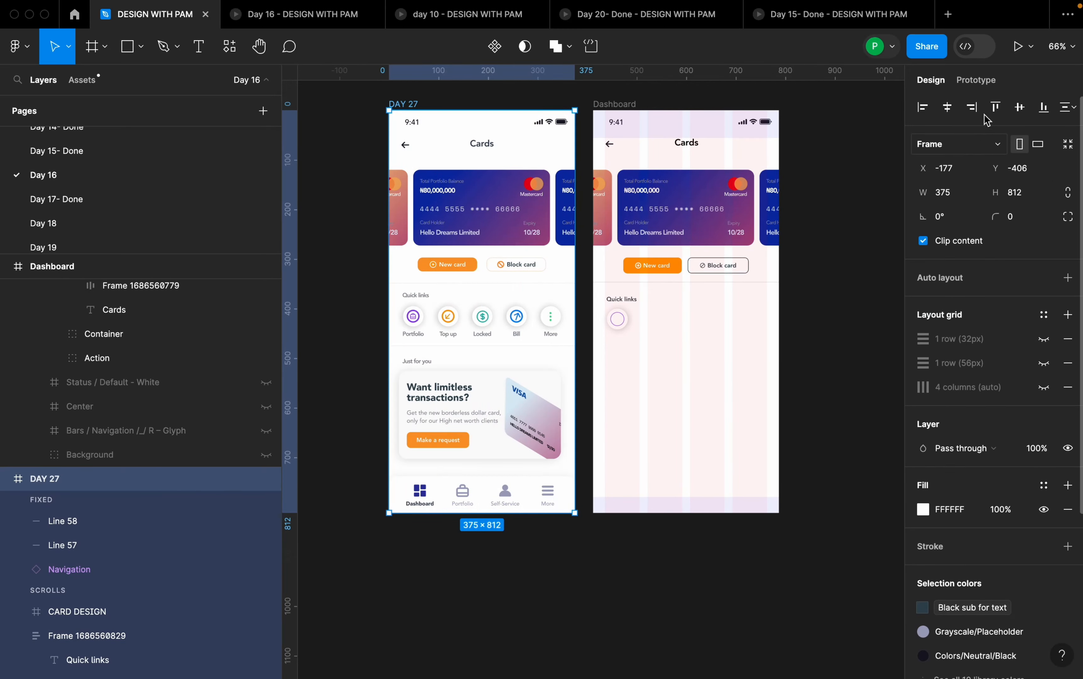
- Open a floating preview of the DAY 27 frame and move the preview window up so the whole screen fits
{"action": "left_click", "coordinate": [1031, 46]}
{"action": "left_click", "coordinate": [1016, 103]}
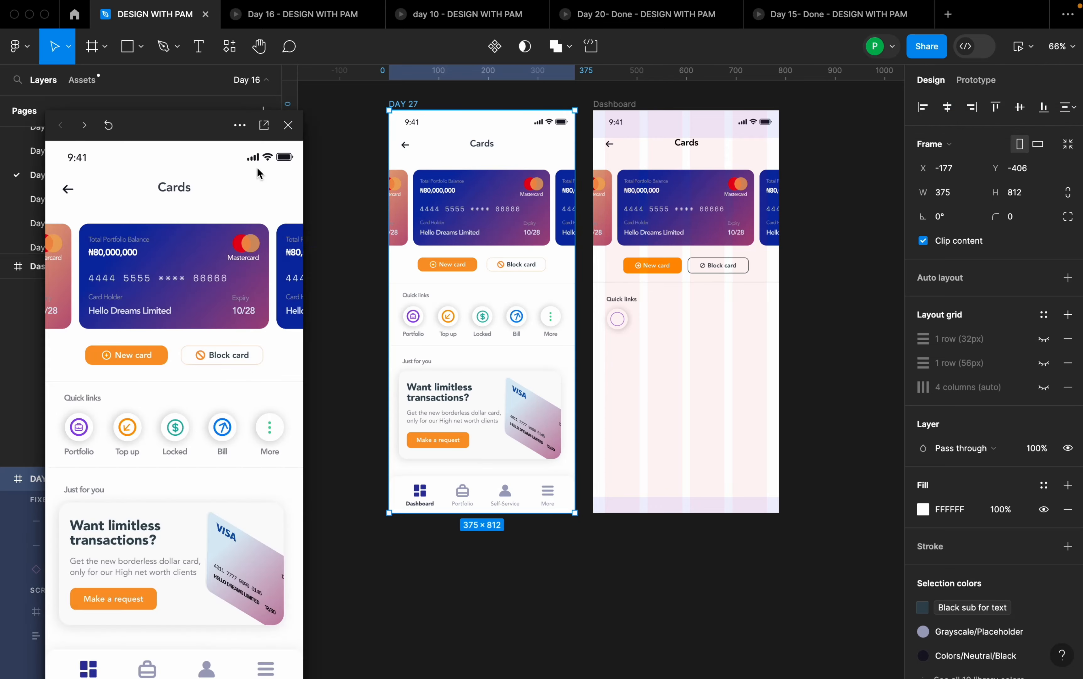
{"action": "left_click_drag", "start_coordinate": [197, 125], "coordinate": [193, 84]}
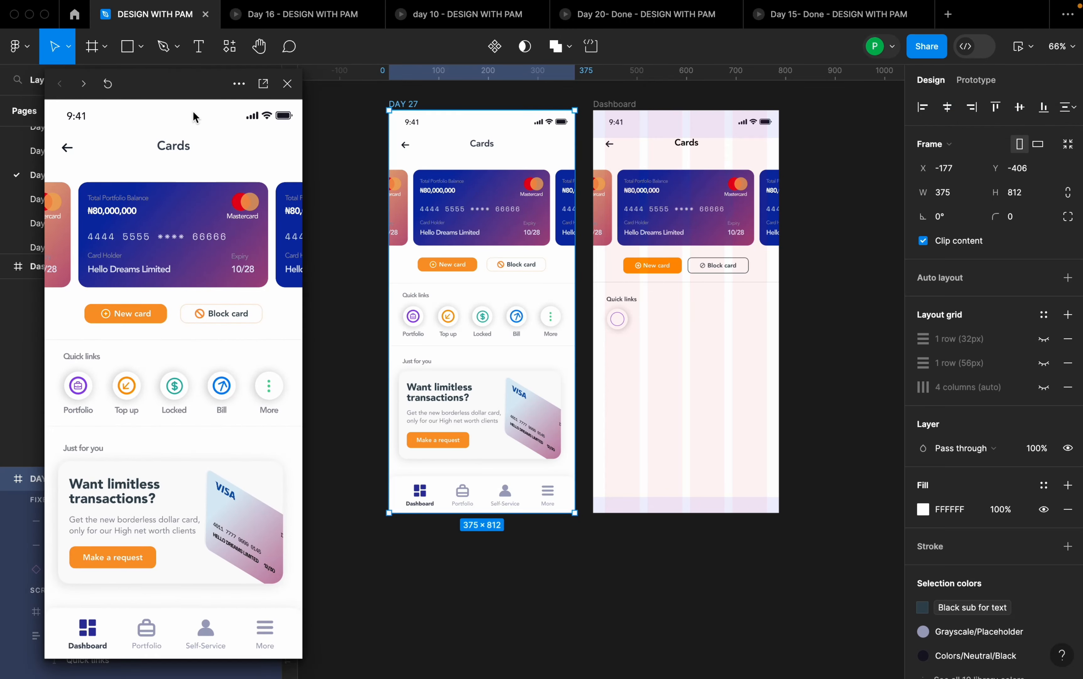
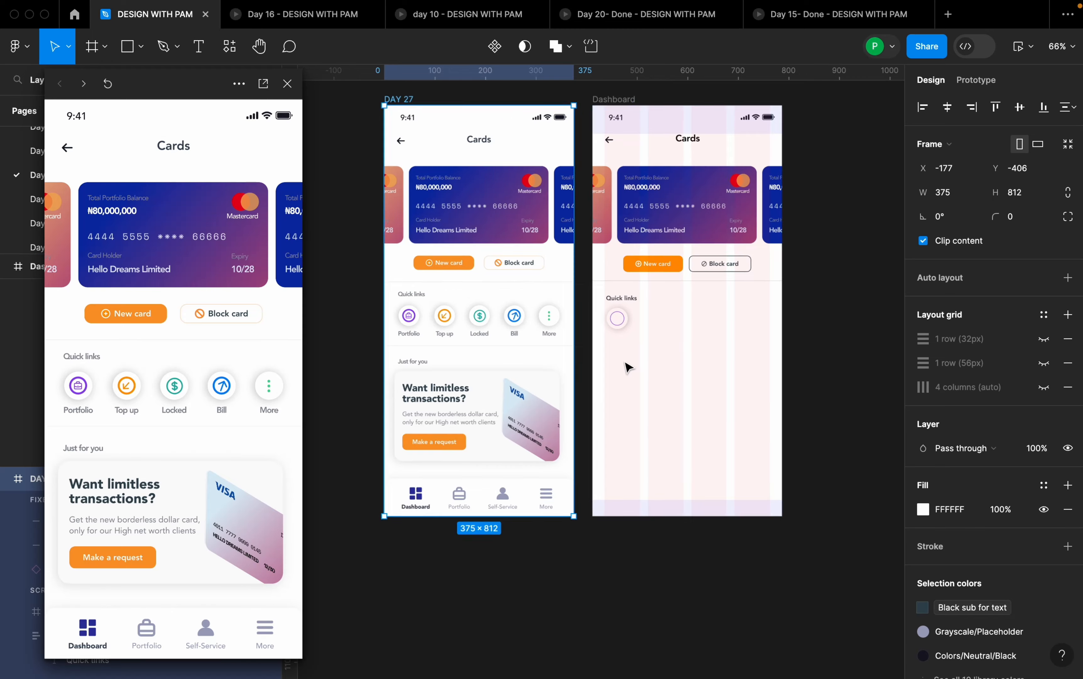
- Thicken the purple ring in the Dashboard frame's Quick links by setting its arc ratio to 82.16%
{"action": "scroll", "coordinate": [623, 321], "scroll_direction": "up", "scroll_amount": 10}
{"action": "scroll", "coordinate": [639, 299], "scroll_direction": "up", "scroll_amount": 5}
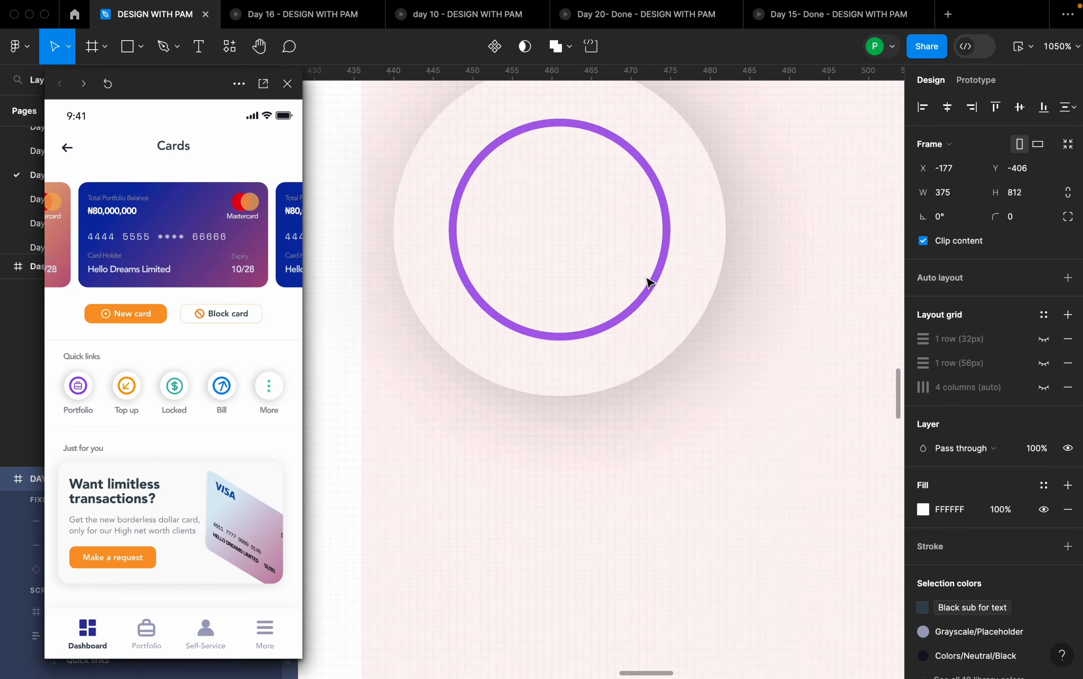
{"action": "left_click", "coordinate": [668, 266]}
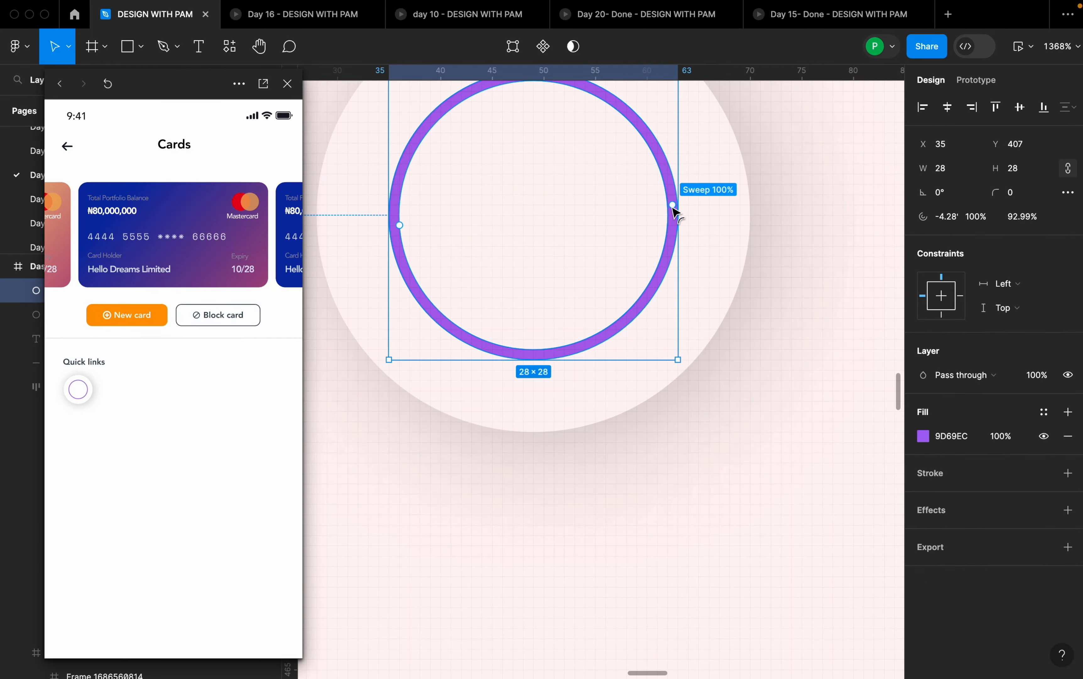
{"action": "scroll", "coordinate": [675, 215], "scroll_direction": "up", "scroll_amount": 2}
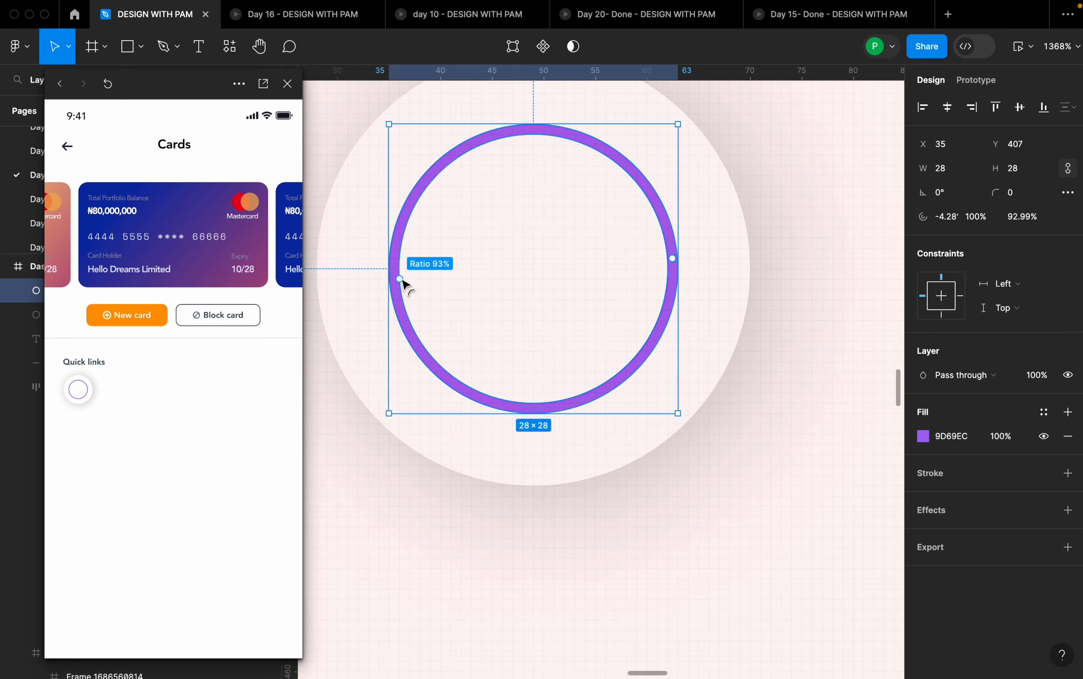
{"action": "mouse_move", "coordinate": [401, 280]}
{"action": "left_mouse_down"}
{"action": "mouse_move", "coordinate": [429, 283]}
{"action": "mouse_move", "coordinate": [416, 284]}
{"action": "left_mouse_up"}
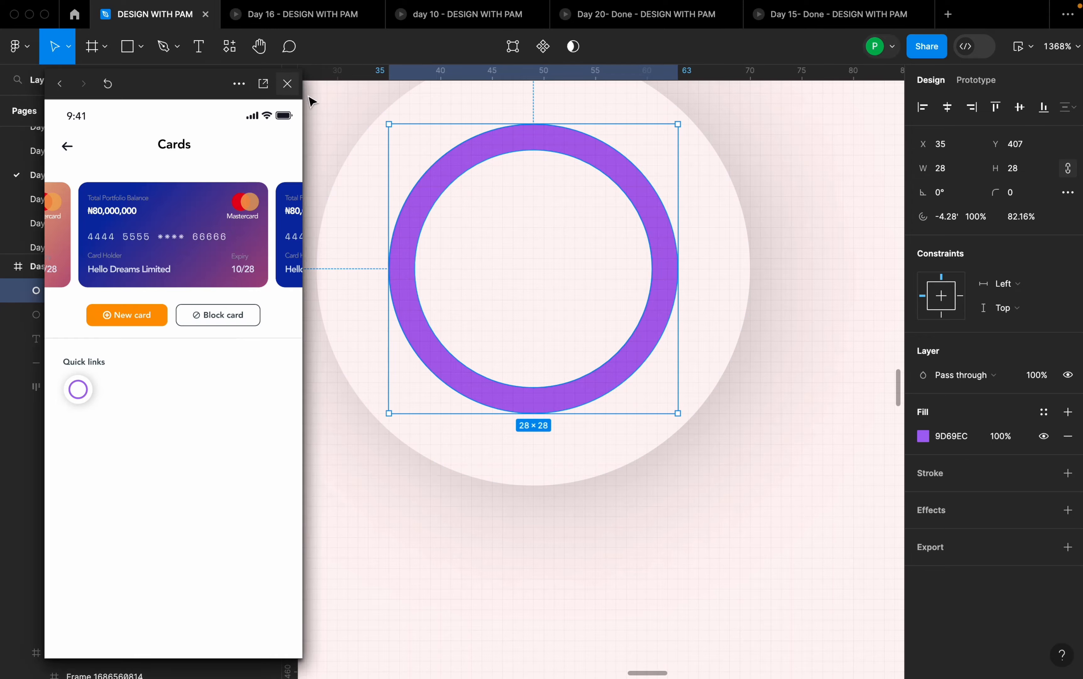
- Close the floating preview window and deselect the purple ring
{"action": "left_click", "coordinate": [287, 84]}
{"action": "scroll", "coordinate": [721, 389], "scroll_direction": "down", "scroll_amount": 10}
{"action": "scroll", "coordinate": [727, 393], "scroll_direction": "down", "scroll_amount": 5}
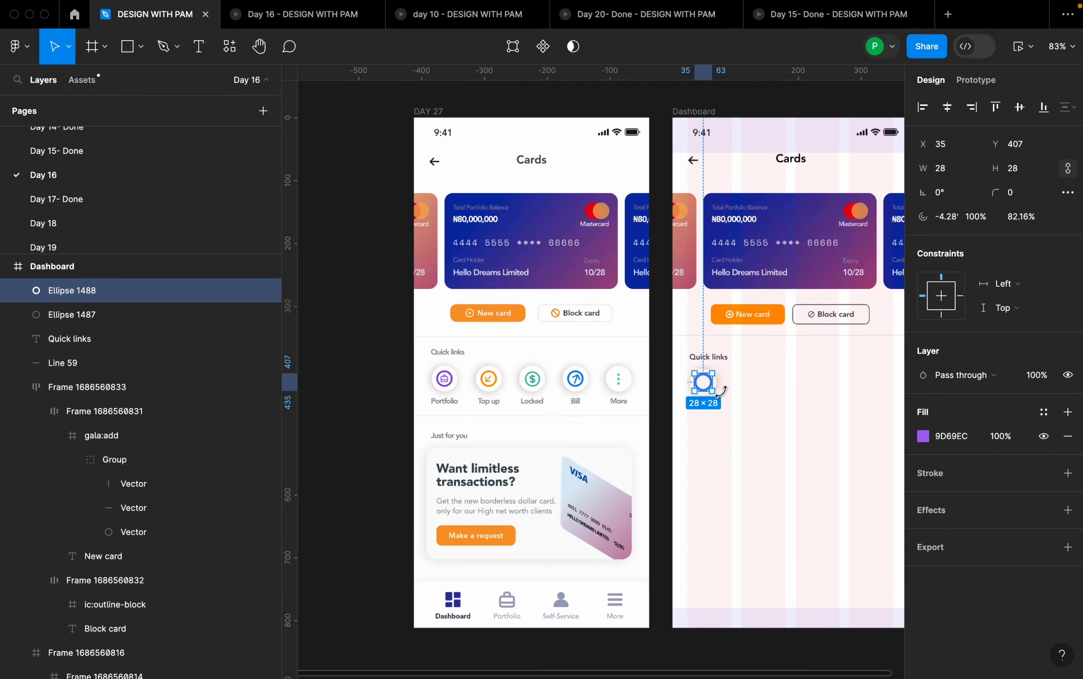
{"action": "scroll", "coordinate": [727, 391], "scroll_direction": "up", "scroll_amount": 10}
{"action": "left_click", "coordinate": [729, 385]}
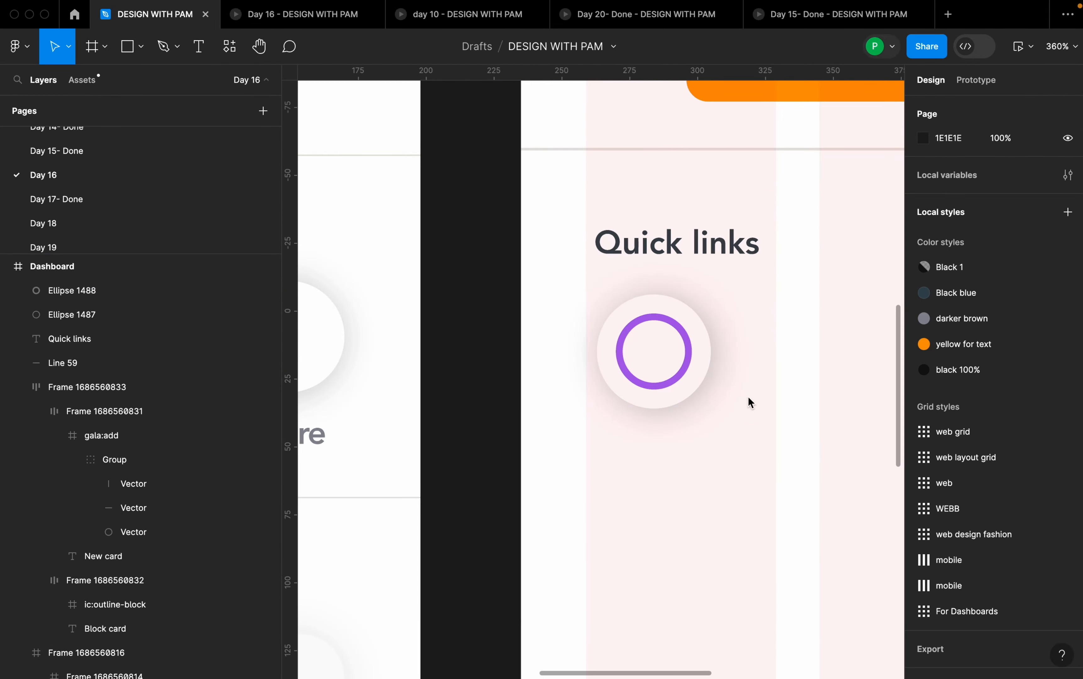
{"action": "right_click", "coordinate": [749, 404]}
{"action": "key", "text": "Escape"}
{"action": "scroll", "coordinate": [721, 283], "scroll_direction": "down", "scroll_amount": 10}
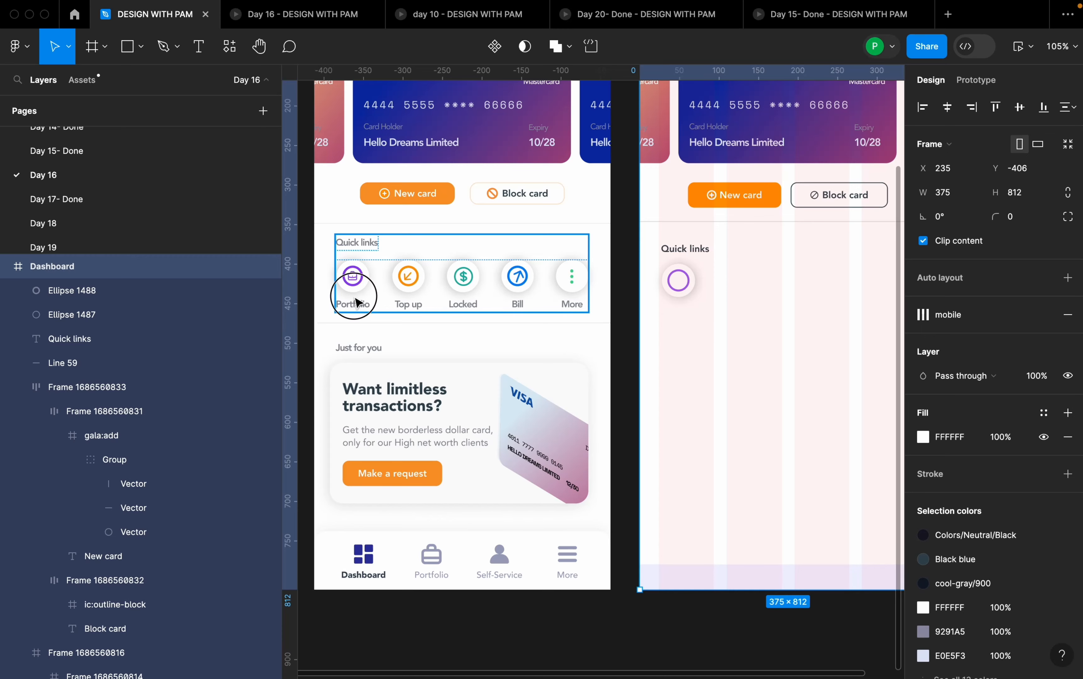
- Examine the icons, labels and spacing of the Quick links section in the DAY 27 frame
{"action": "left_click", "coordinate": [344, 290]}
{"action": "scroll", "coordinate": [337, 288], "scroll_direction": "up", "scroll_amount": 2}
{"action": "scroll", "coordinate": [338, 288], "scroll_direction": "up", "scroll_amount": 5}
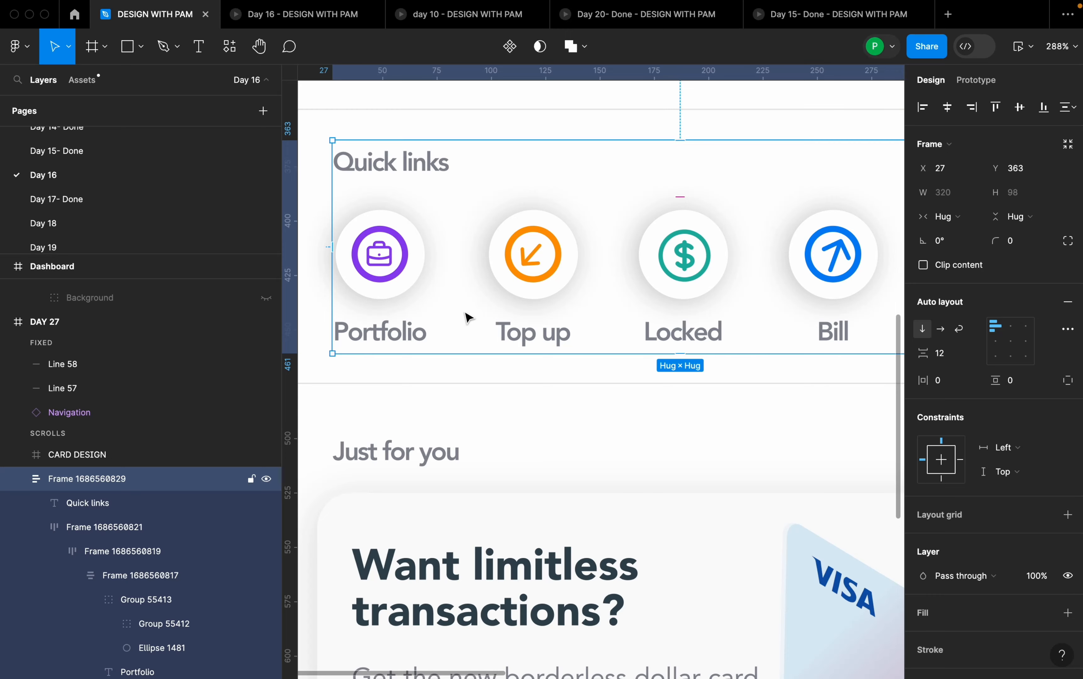
{"action": "scroll", "coordinate": [480, 336], "scroll_direction": "down", "scroll_amount": 2}
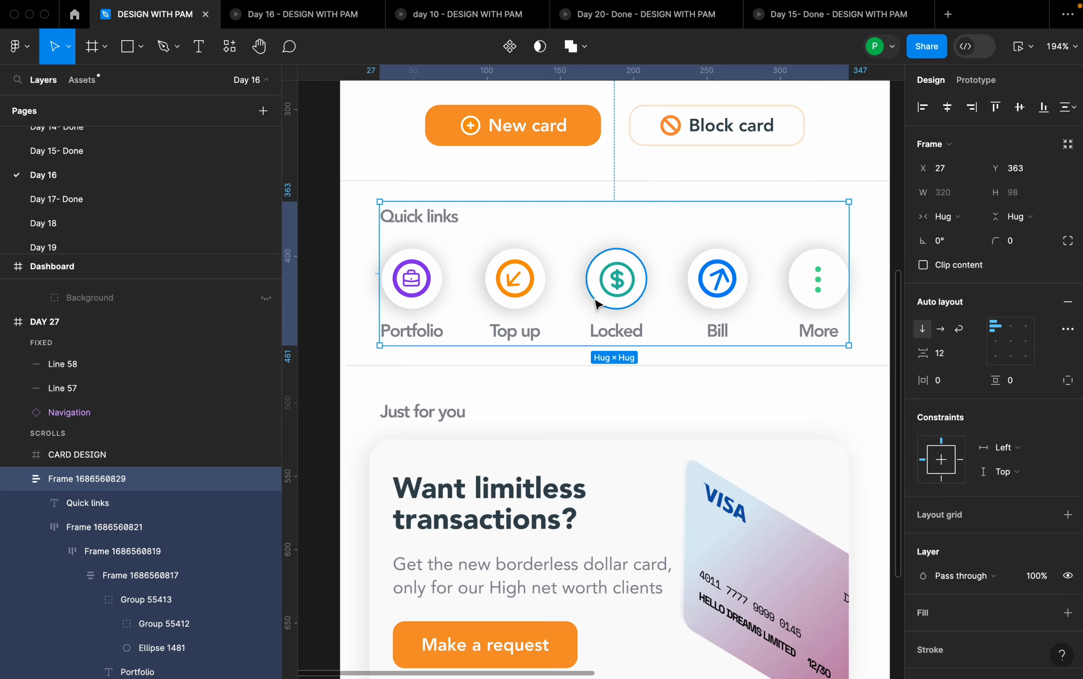
{"action": "scroll", "coordinate": [598, 304], "scroll_direction": "down", "scroll_amount": 4}
{"action": "scroll", "coordinate": [665, 298], "scroll_direction": "up", "scroll_amount": 4}
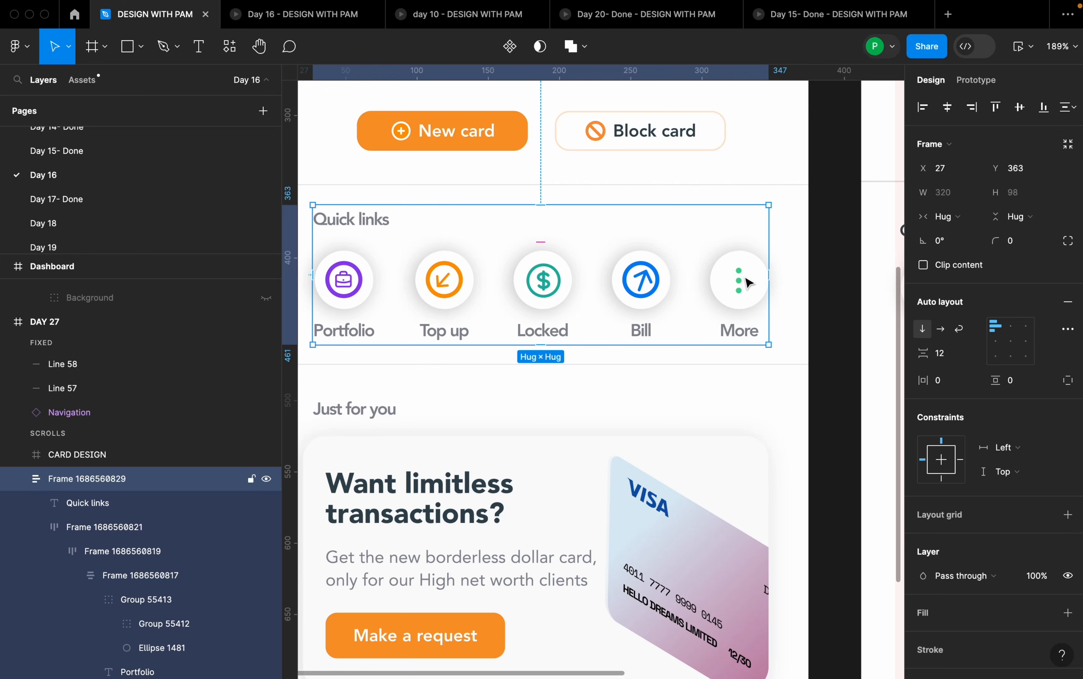
{"action": "scroll", "coordinate": [748, 305], "scroll_direction": "up", "scroll_amount": 3}
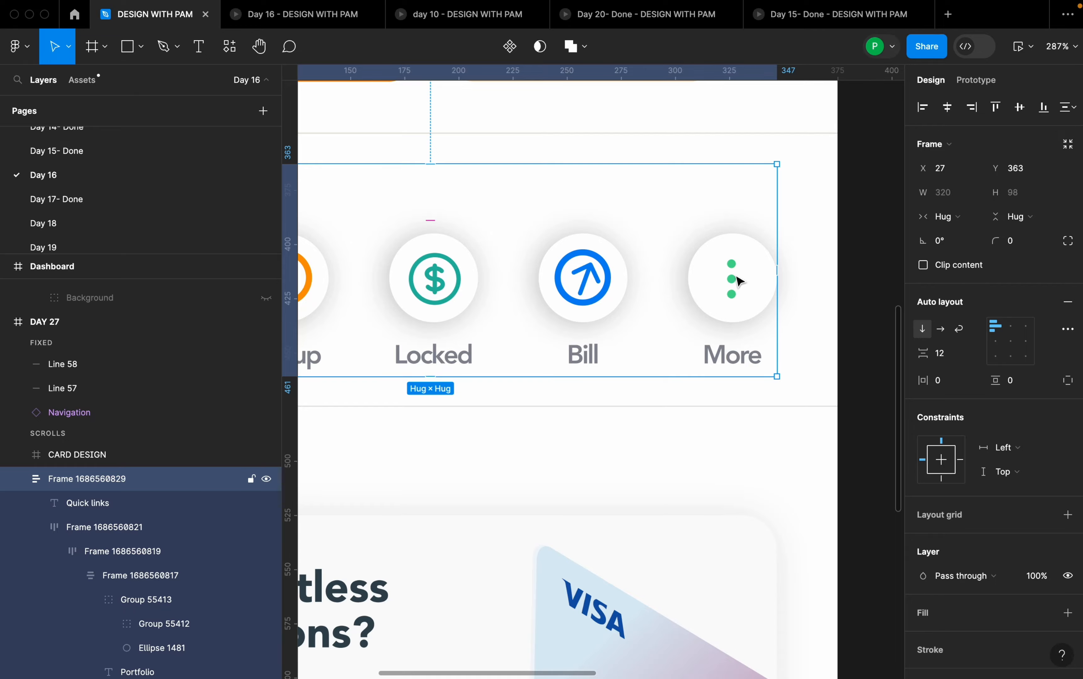
{"action": "scroll", "coordinate": [723, 288], "scroll_direction": "down", "scroll_amount": 5}
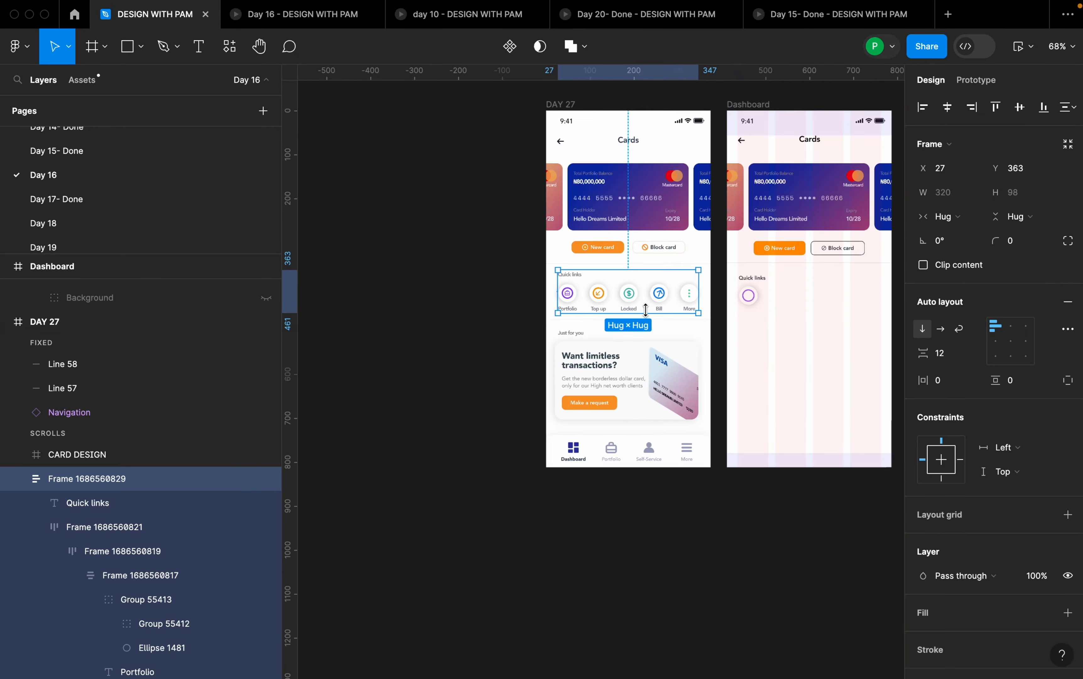
{"action": "scroll", "coordinate": [783, 304], "scroll_direction": "up", "scroll_amount": 3}
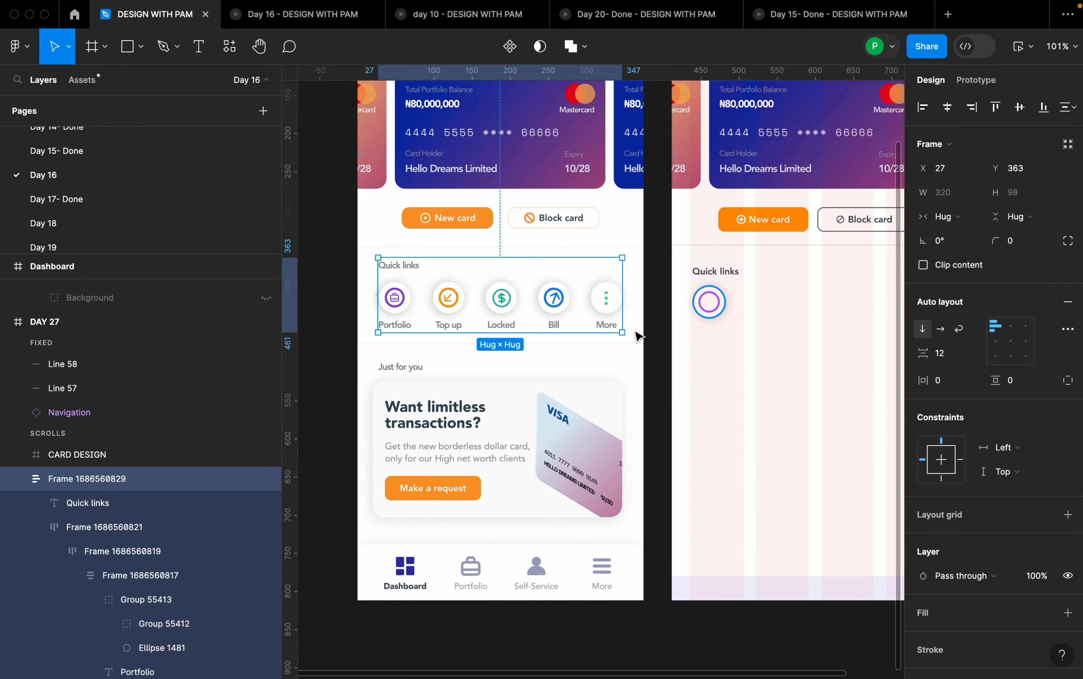
{"action": "scroll", "coordinate": [416, 305], "scroll_direction": "up", "scroll_amount": 3}
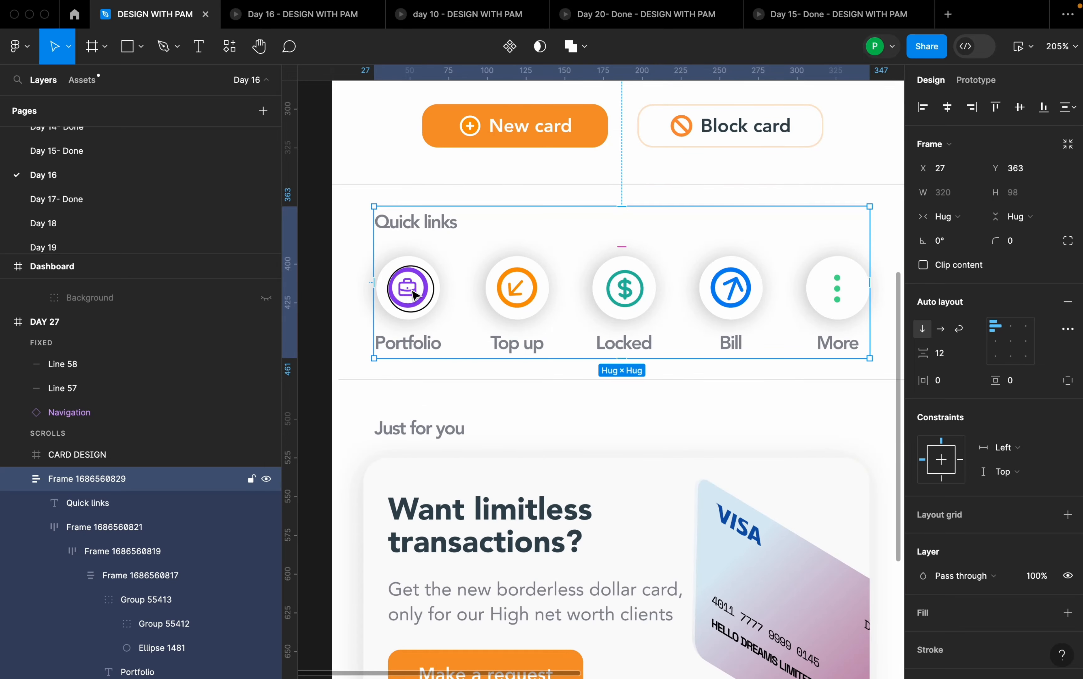
- Copy the BriefcaseOutline icon from the Portfolio quick link in the DAY 27 frame
{"action": "double_click", "coordinate": [417, 298]}
{"action": "double_click", "coordinate": [415, 294]}
{"action": "left_click", "coordinate": [415, 294], "text": "super"}
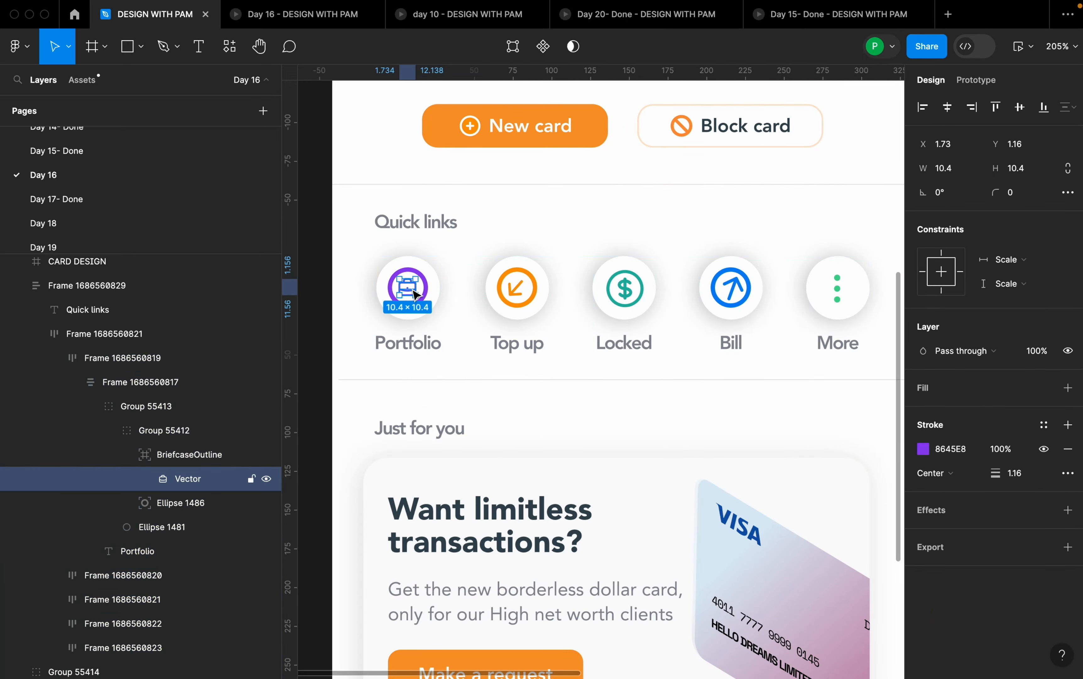
{"action": "left_click", "coordinate": [199, 458]}
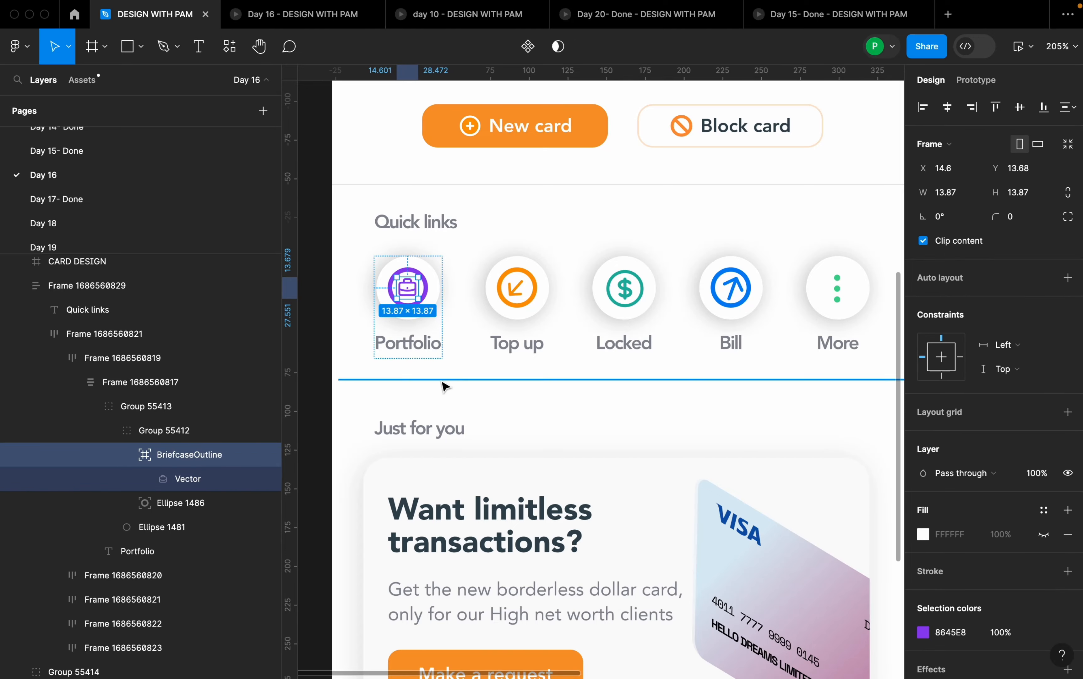
{"action": "scroll", "coordinate": [442, 382], "scroll_direction": "down", "scroll_amount": 10}
{"action": "scroll", "coordinate": [569, 359], "scroll_direction": "up", "scroll_amount": 8}
{"action": "scroll", "coordinate": [569, 359], "scroll_direction": "up", "scroll_amount": 10}
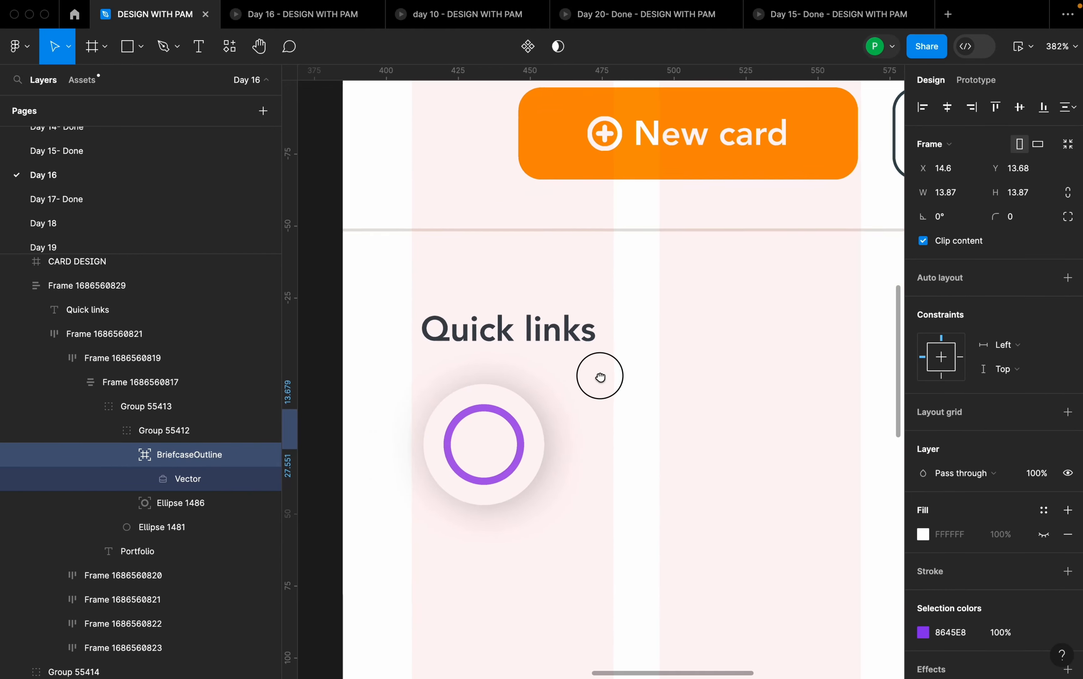
- Try replacing the outer white circle in the Dashboard frame with the copied briefcase icon, and undo the replacement
{"action": "right_click", "coordinate": [487, 438]}
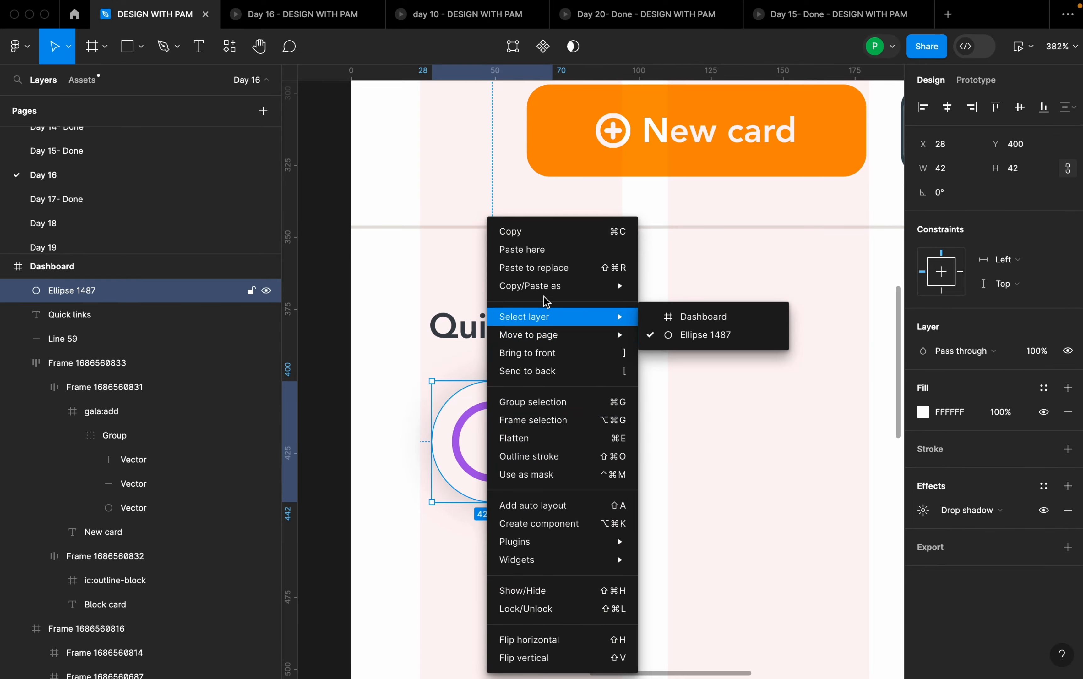
{"action": "left_click", "coordinate": [545, 268]}
{"action": "left_click_drag", "start_coordinate": [470, 412], "coordinate": [510, 455]}
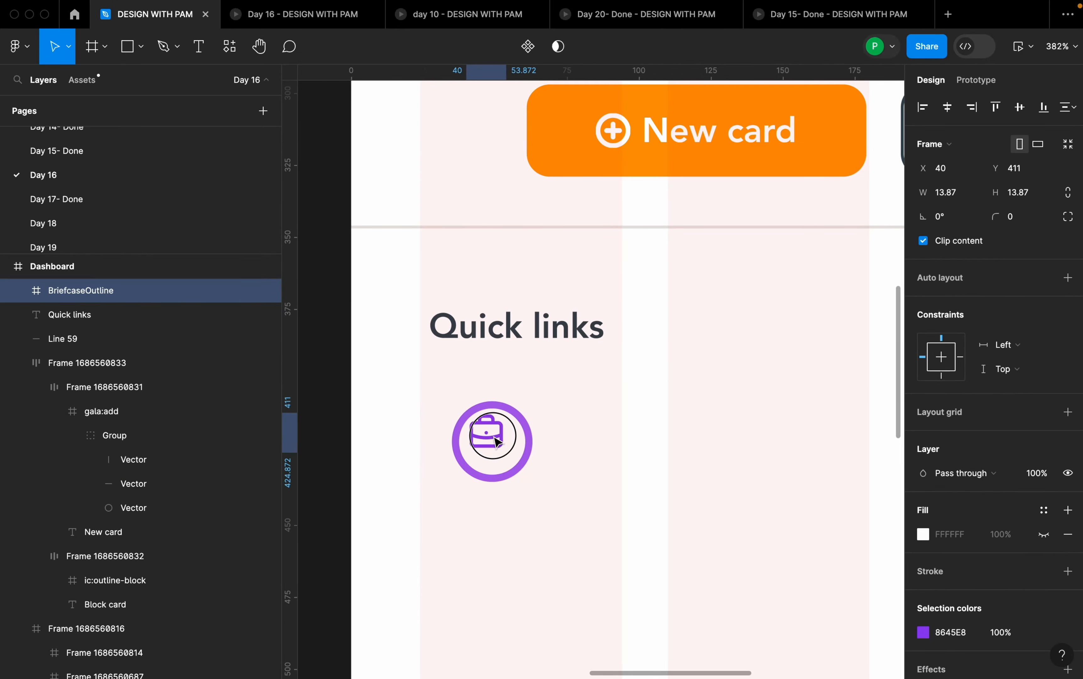
{"action": "key", "text": "ctrl+z"}
{"action": "key", "text": "ctrl+z"}
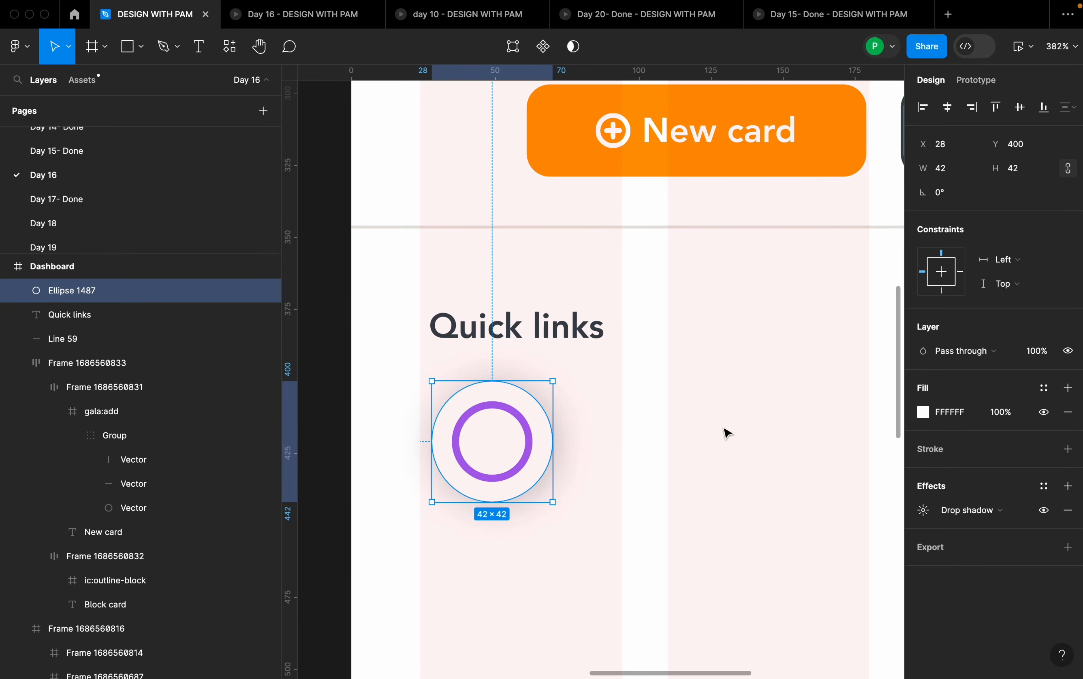
- Paste the briefcase icon into the Dashboard frame and centre it inside the purple ring at X 42, Y 414
{"action": "left_click", "coordinate": [716, 435]}
{"action": "key", "text": "ctrl+v"}
{"action": "left_click_drag", "start_coordinate": [599, 378], "coordinate": [497, 449]}
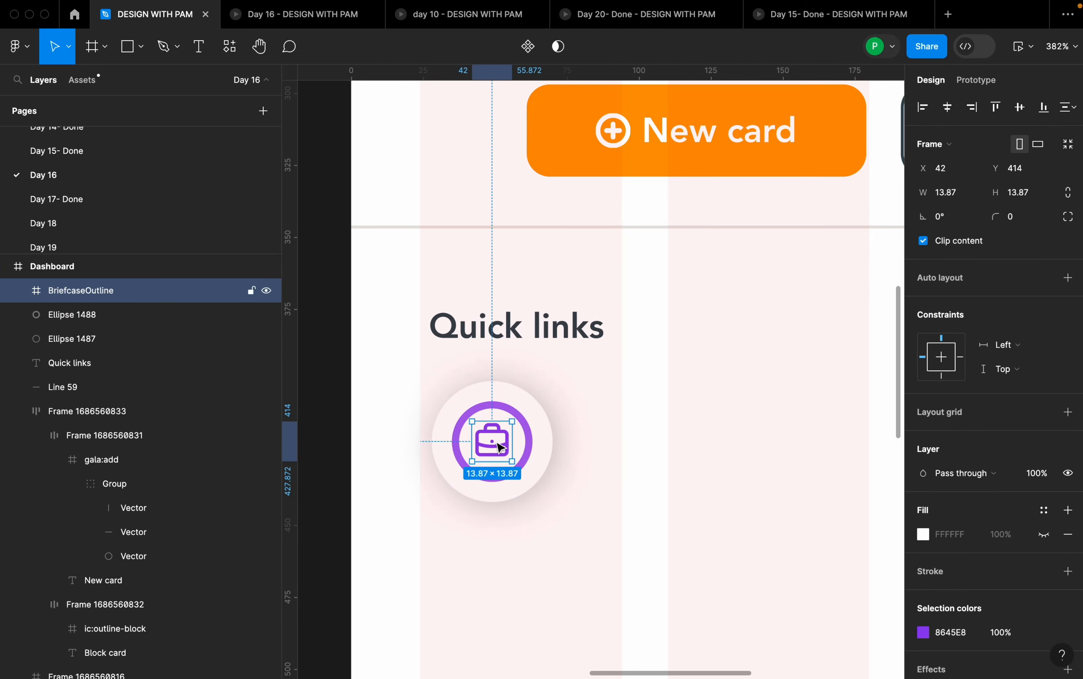
- Look through the file's Day 1-Done and day 10 pages and return to the Day 16 page
{"action": "scroll", "coordinate": [104, 191], "scroll_direction": "up", "scroll_amount": 5}
{"action": "scroll", "coordinate": [108, 192], "scroll_direction": "down", "scroll_amount": 5}
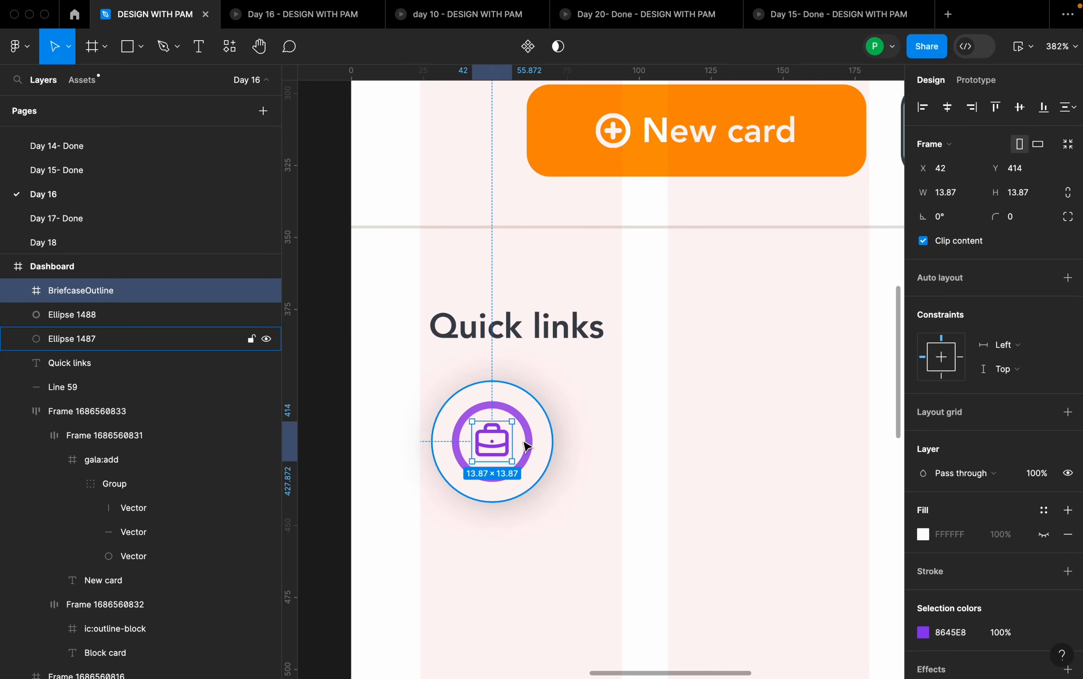
{"action": "scroll", "coordinate": [136, 218], "scroll_direction": "up", "scroll_amount": 5}
{"action": "scroll", "coordinate": [147, 207], "scroll_direction": "up", "scroll_amount": 2}
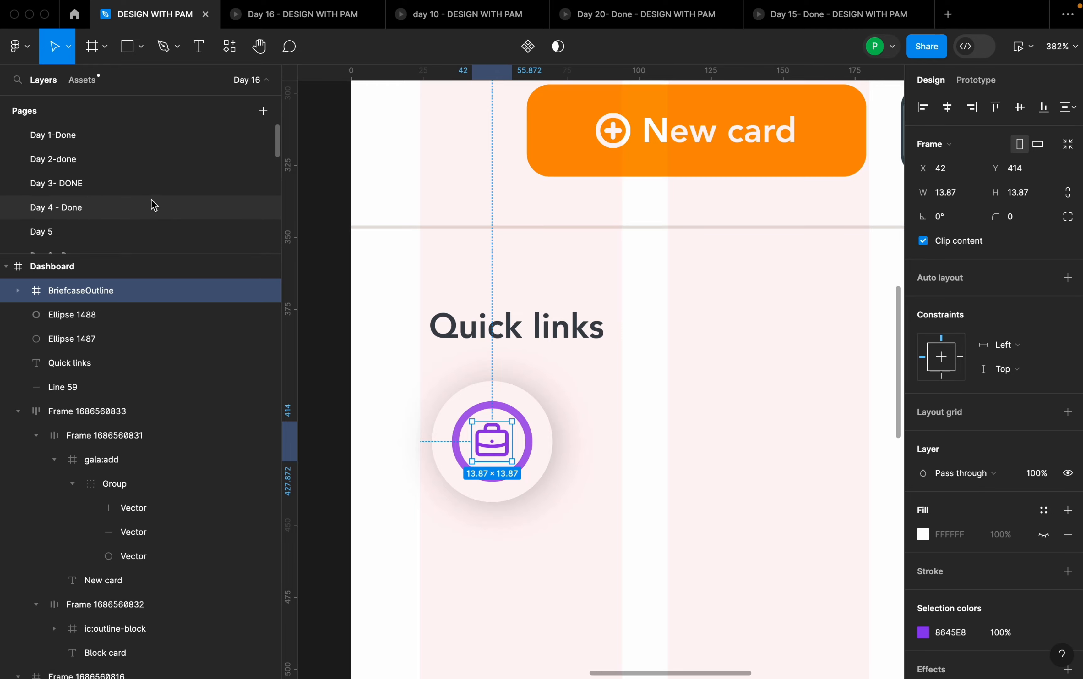
{"action": "left_click", "coordinate": [133, 142]}
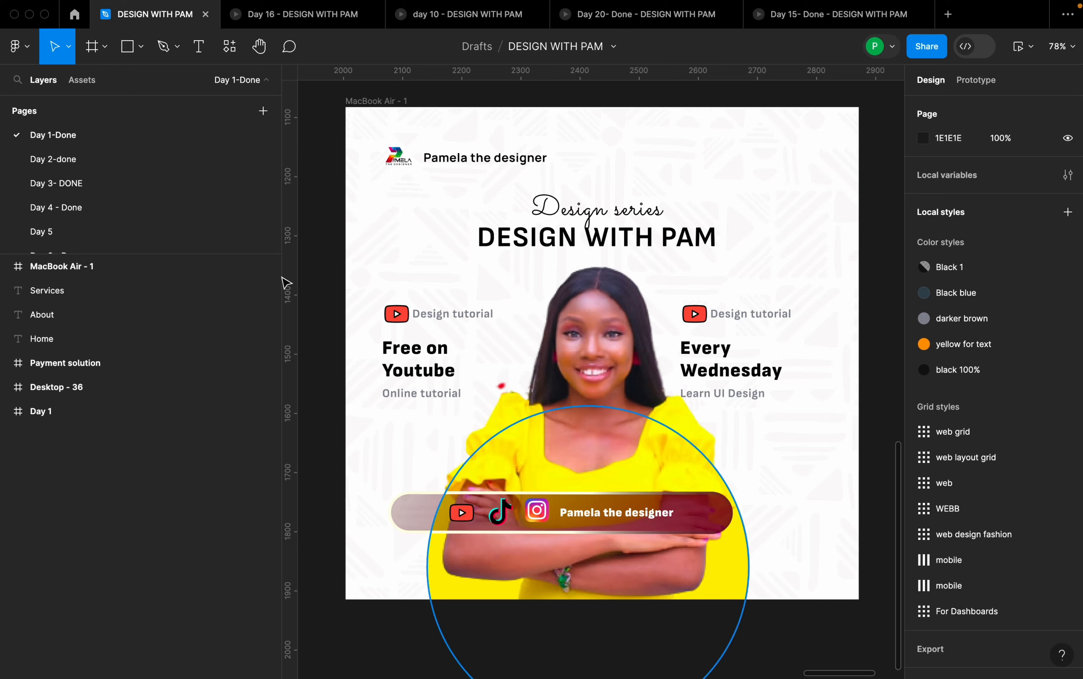
{"action": "scroll", "coordinate": [162, 191], "scroll_direction": "down", "scroll_amount": 5}
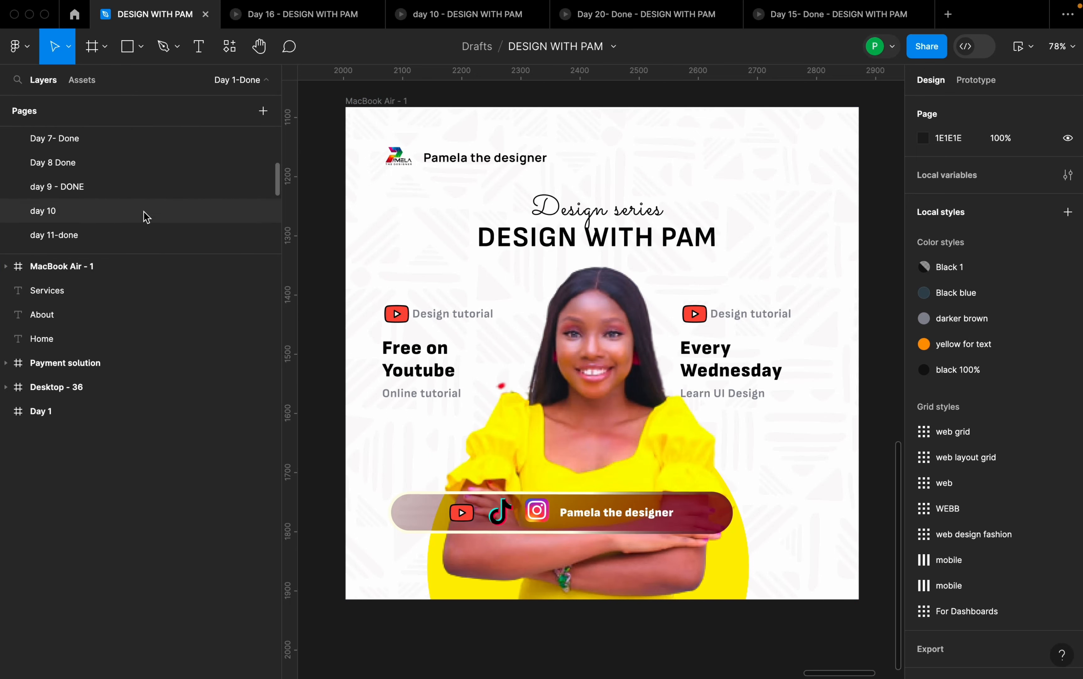
{"action": "left_click", "coordinate": [122, 215]}
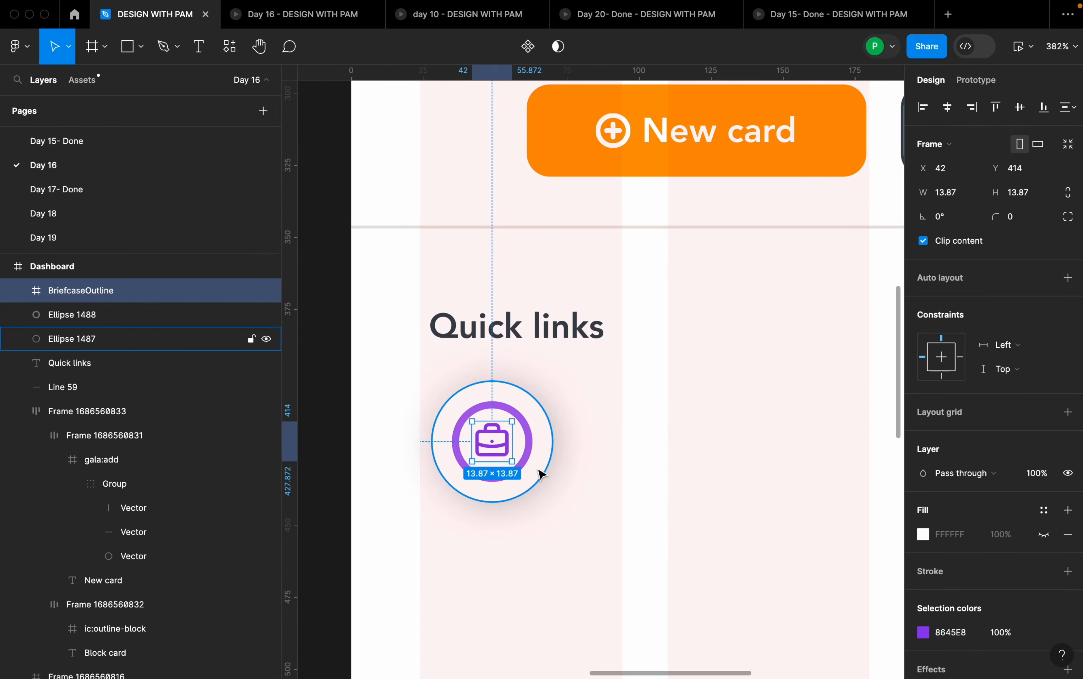
- Group the briefcase icon, purple ring and outer white circle, and move the group to X 31, Y 400
{"action": "left_click", "coordinate": [577, 450]}
{"action": "scroll", "coordinate": [579, 445], "scroll_direction": "down", "scroll_amount": 1}
{"action": "left_click_drag", "start_coordinate": [401, 395], "coordinate": [593, 540]}
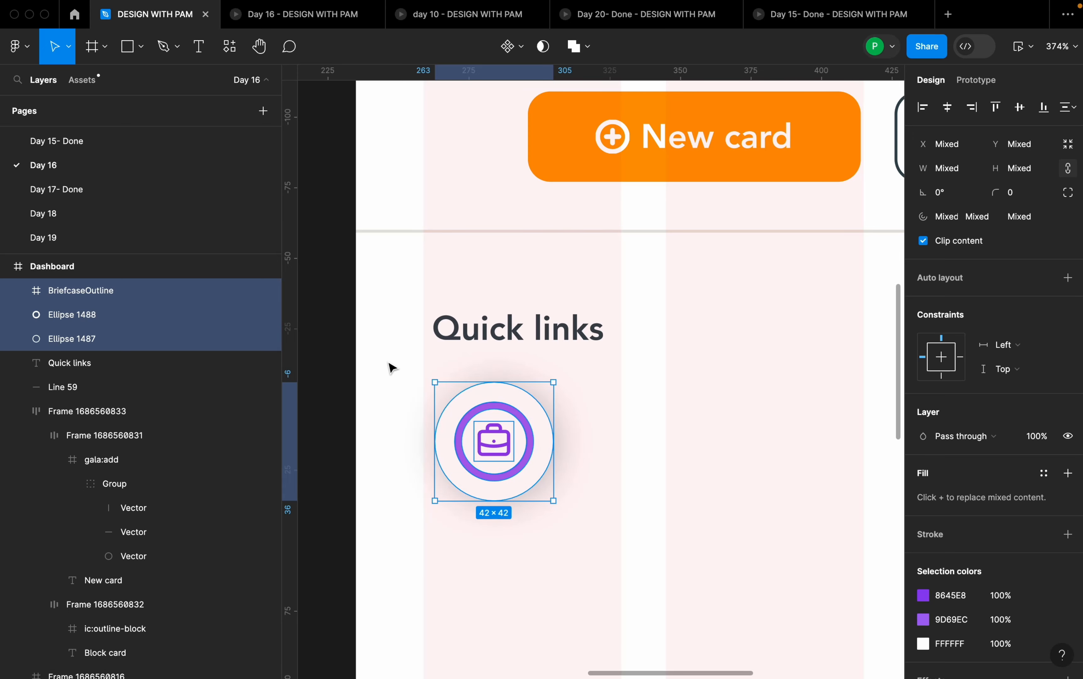
{"action": "right_click", "coordinate": [509, 444]}
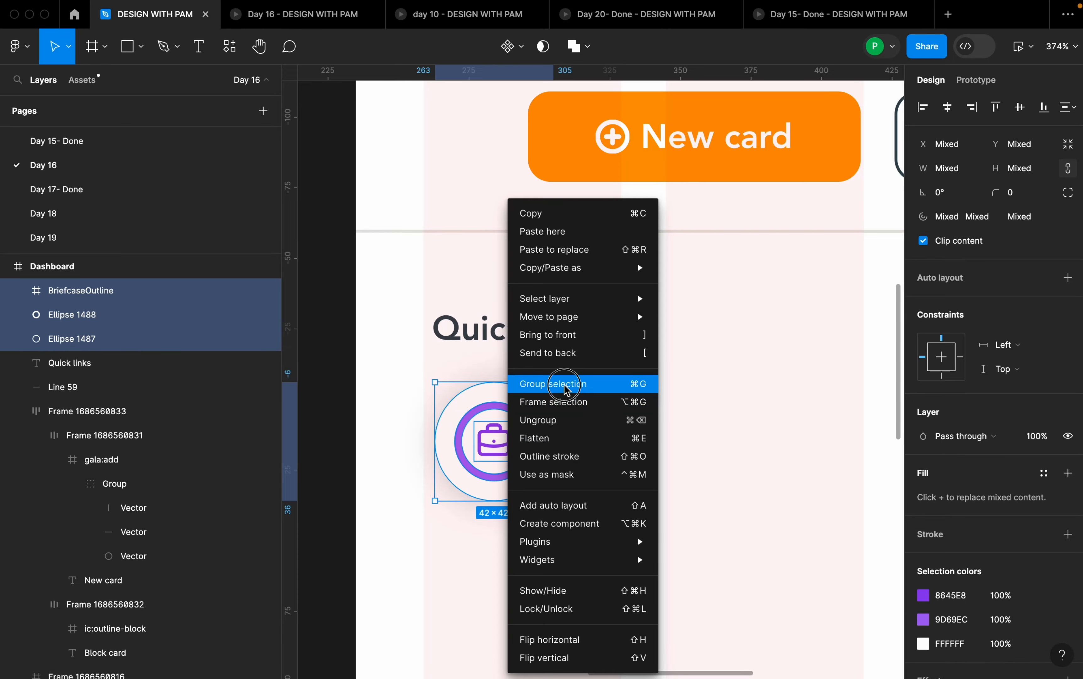
{"action": "left_click", "coordinate": [545, 381]}
{"action": "left_click_drag", "start_coordinate": [510, 436], "coordinate": [519, 435]}
{"action": "scroll", "coordinate": [518, 434], "scroll_direction": "down", "scroll_amount": 10}
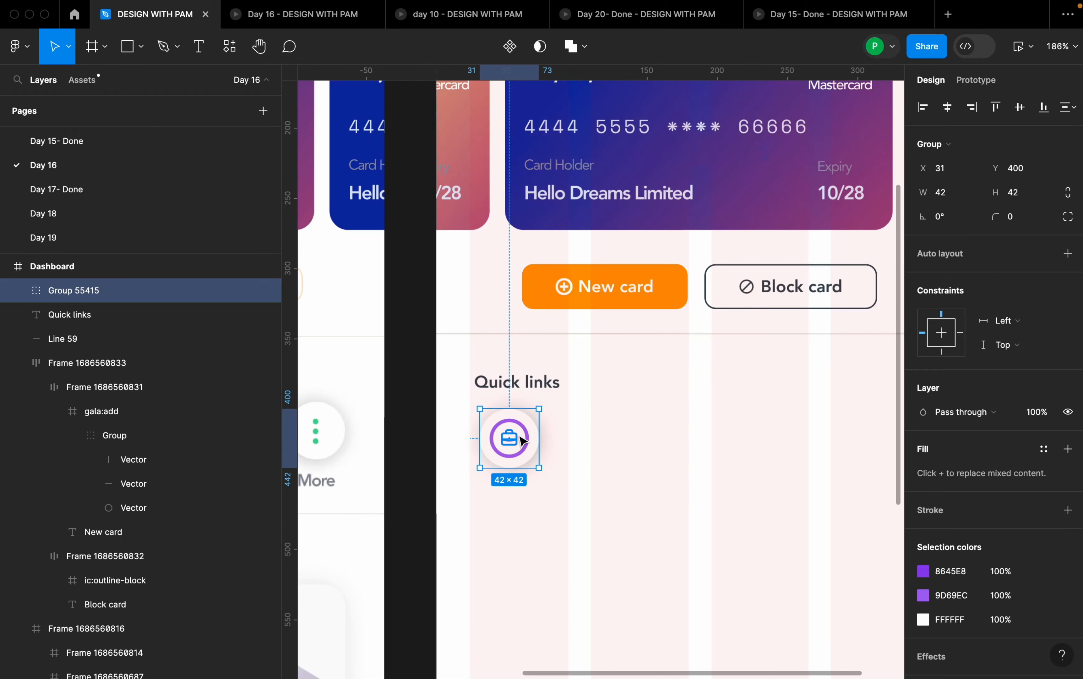
{"action": "left_click", "coordinate": [539, 480]}
- Add the text label "Portfolio" to the Dashboard frame and centre it under the briefcase icon at X 30, Y 460
{"action": "left_click_drag", "start_coordinate": [507, 478], "coordinate": [627, 423]}
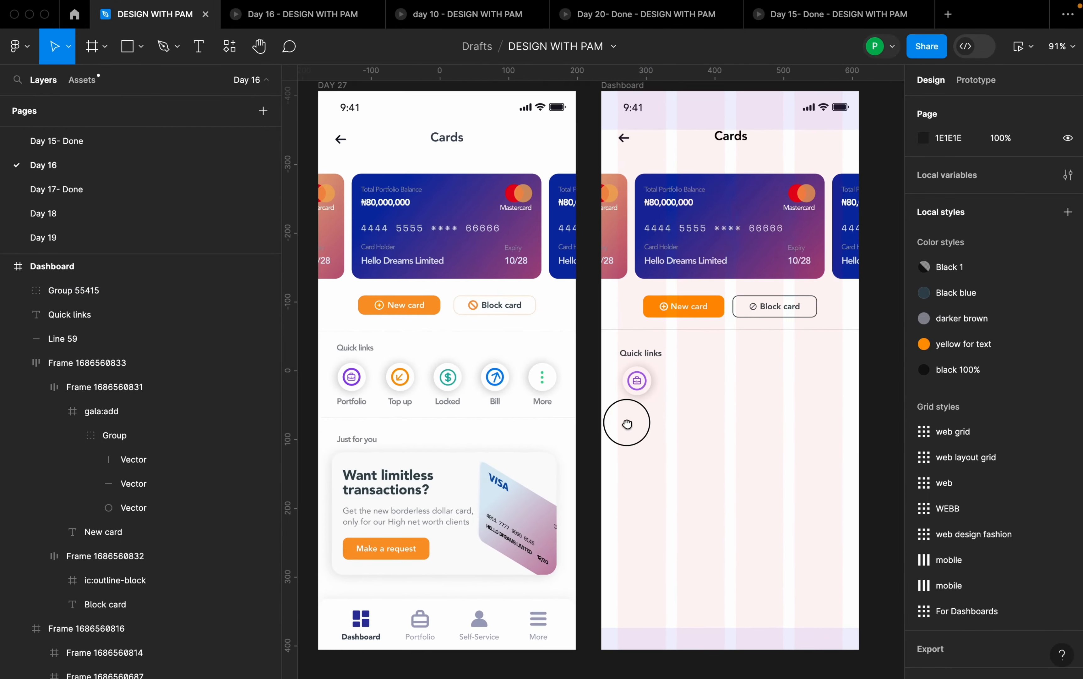
{"action": "key", "text": "t"}
{"action": "left_click", "coordinate": [617, 418]}
{"action": "type", "text": "Por"}
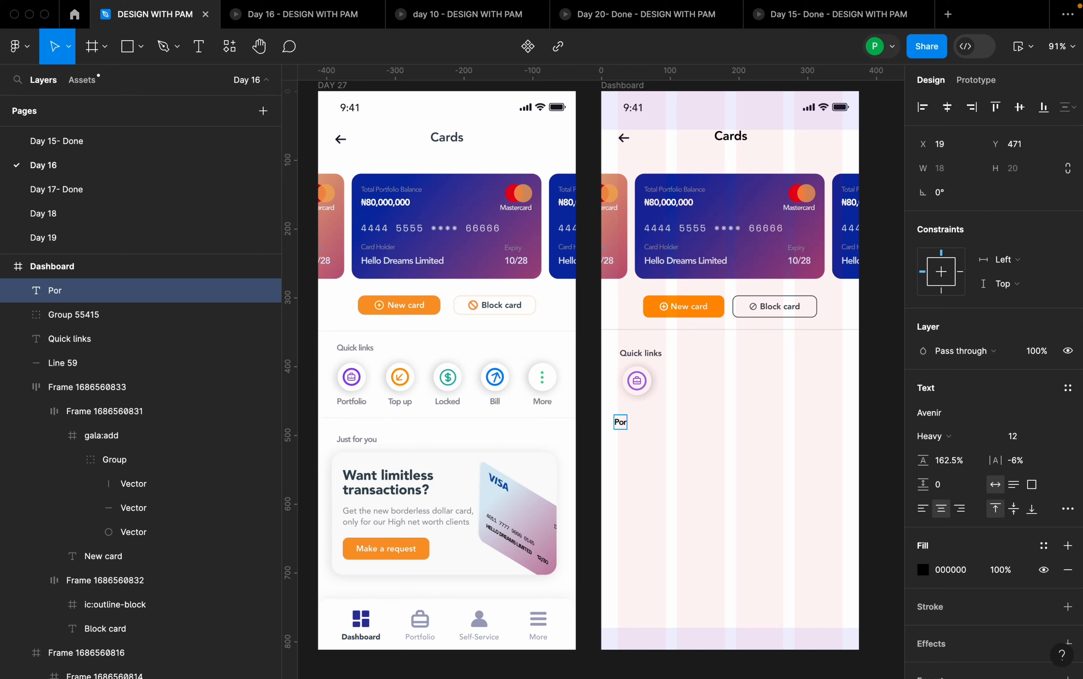
{"action": "type", "text": "tfolio"}
{"action": "left_click", "coordinate": [707, 464]}
{"action": "left_click_drag", "start_coordinate": [625, 421], "coordinate": [642, 414]}
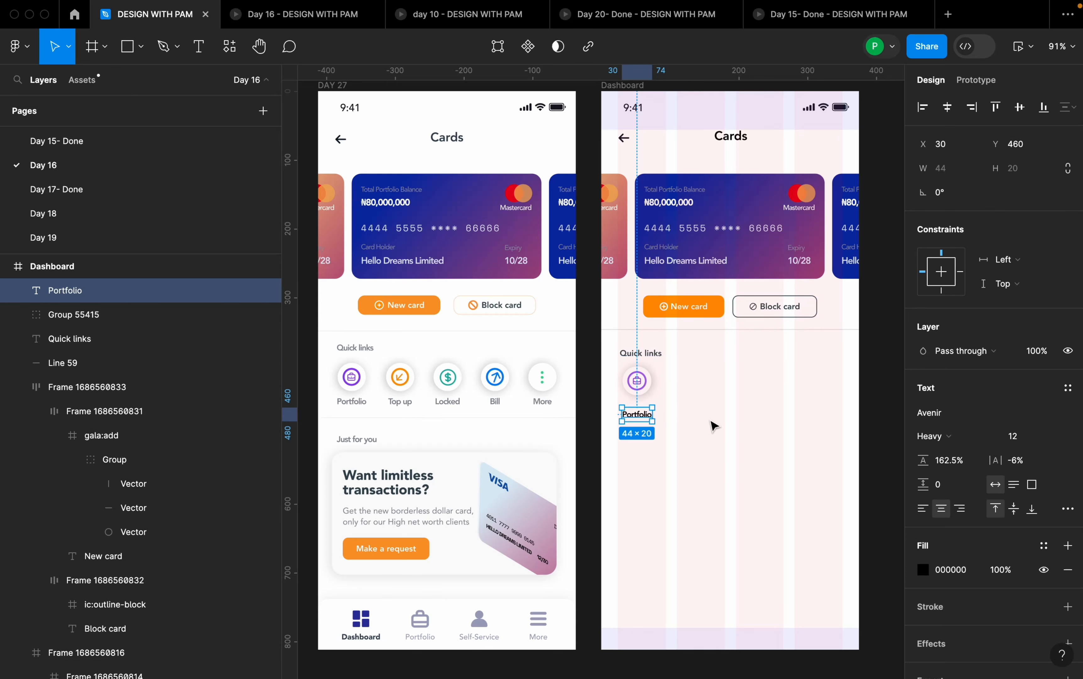
- Set the "Portfolio" label's fill to 878A94 by sampling the colour of the "More" label in the DAY 27 design
{"action": "scroll", "coordinate": [737, 430], "scroll_direction": "down", "scroll_amount": 2}
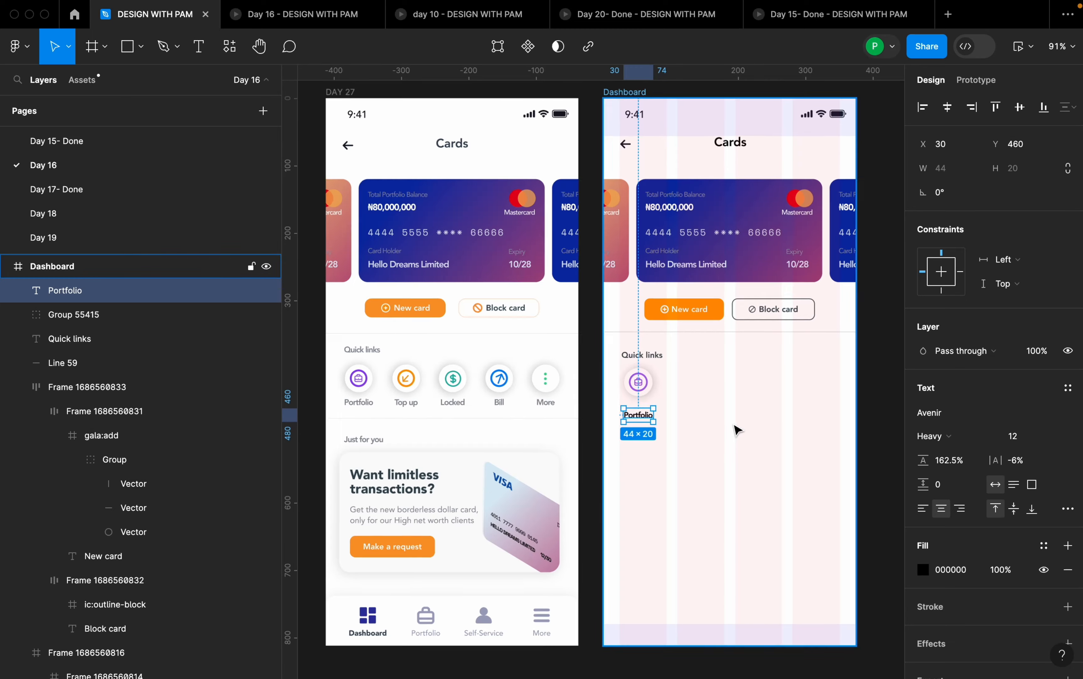
{"action": "left_click", "coordinate": [924, 569]}
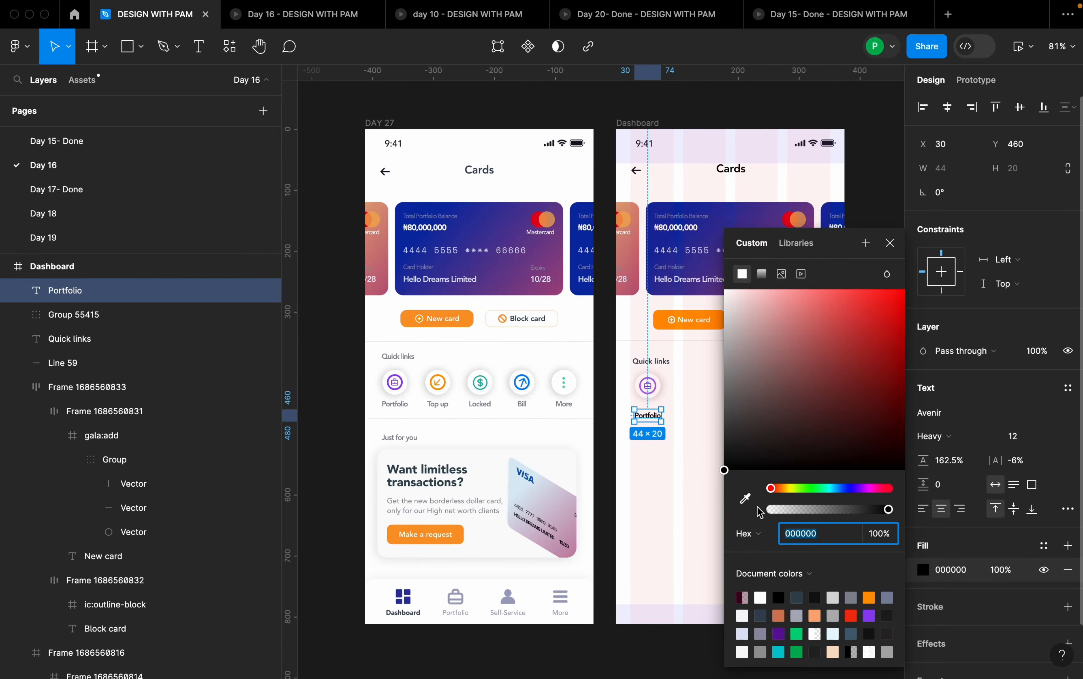
{"action": "left_click", "coordinate": [745, 498]}
{"action": "scroll", "coordinate": [564, 403], "scroll_direction": "up", "scroll_amount": 10}
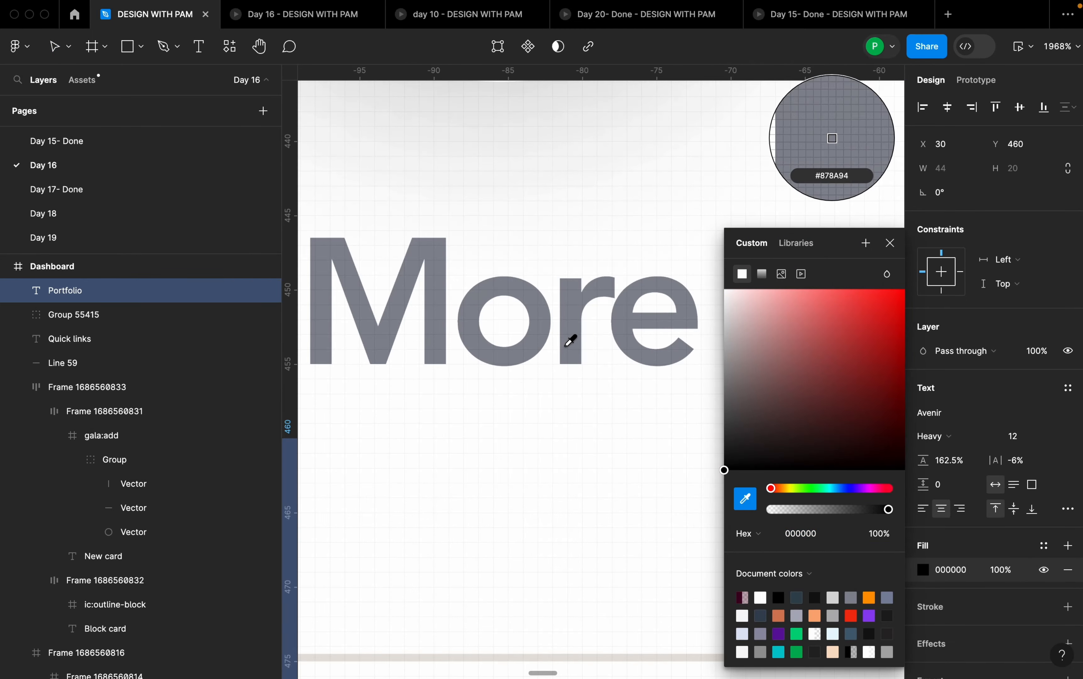
{"action": "left_click", "coordinate": [570, 341]}
{"action": "scroll", "coordinate": [578, 342], "scroll_direction": "down", "scroll_amount": 15}
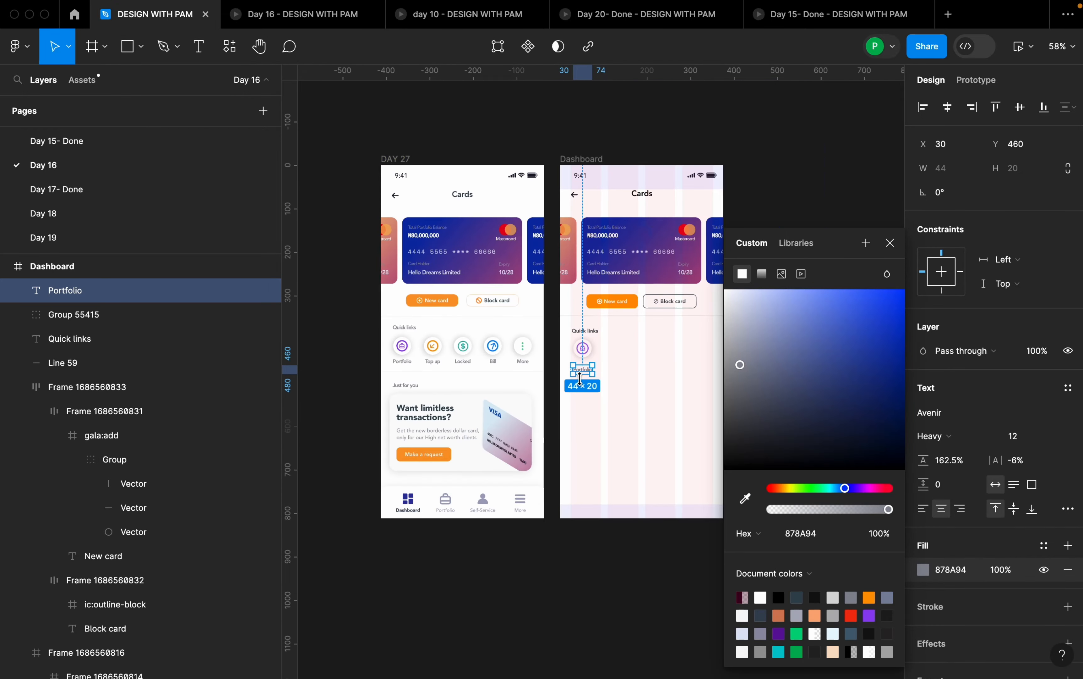
{"action": "key", "text": "Escape"}
{"action": "key", "text": "Escape"}
- Move the "Portfolio" label closer beneath the briefcase icon, to X 31, Y 451
{"action": "scroll", "coordinate": [599, 382], "scroll_direction": "up", "scroll_amount": 4}
{"action": "left_click", "coordinate": [566, 365]}
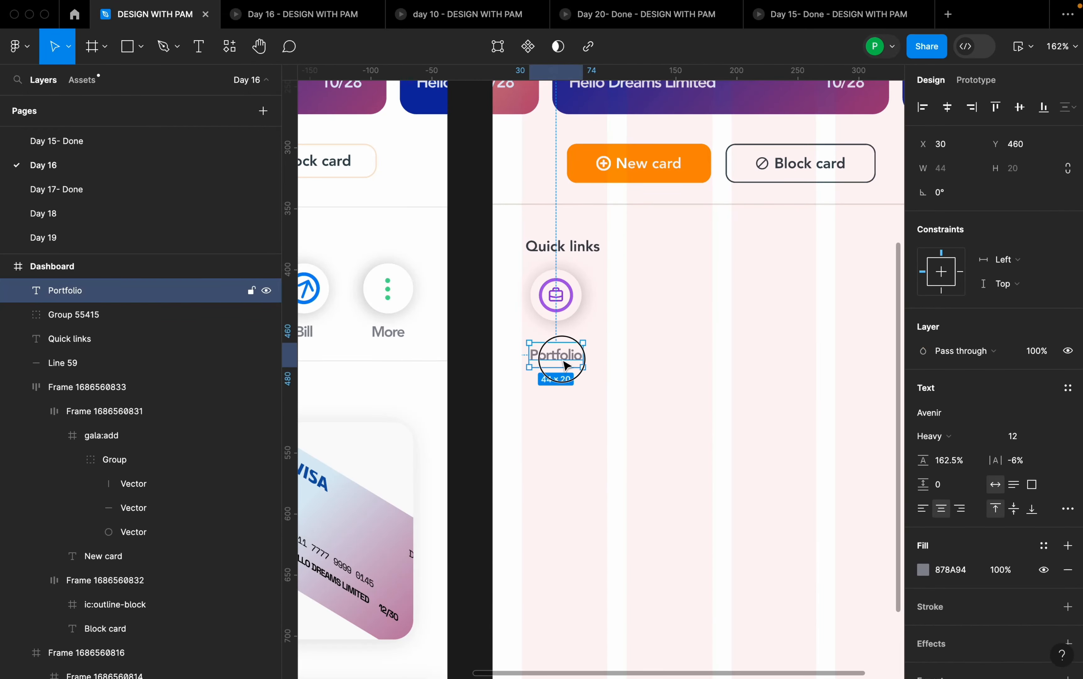
{"action": "left_click_drag", "start_coordinate": [566, 365], "coordinate": [566, 358]}
{"action": "scroll", "coordinate": [670, 370], "scroll_direction": "down", "scroll_amount": 3}
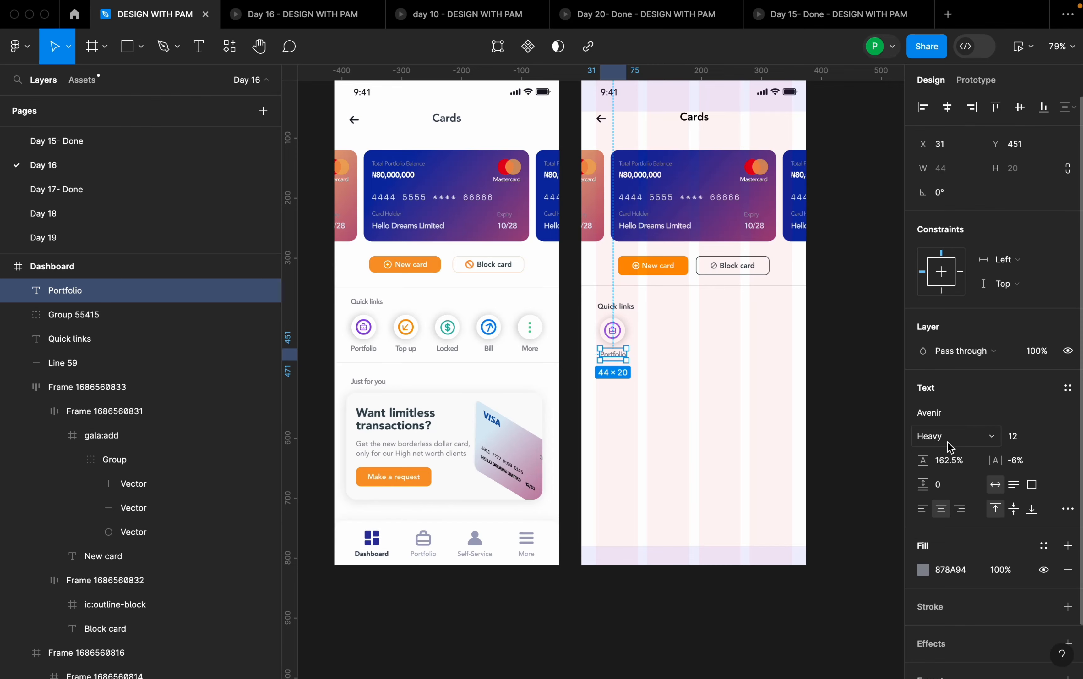
{"action": "scroll", "coordinate": [632, 373], "scroll_direction": "up", "scroll_amount": 5}
{"action": "left_click_drag", "start_coordinate": [581, 329], "coordinate": [583, 332]}
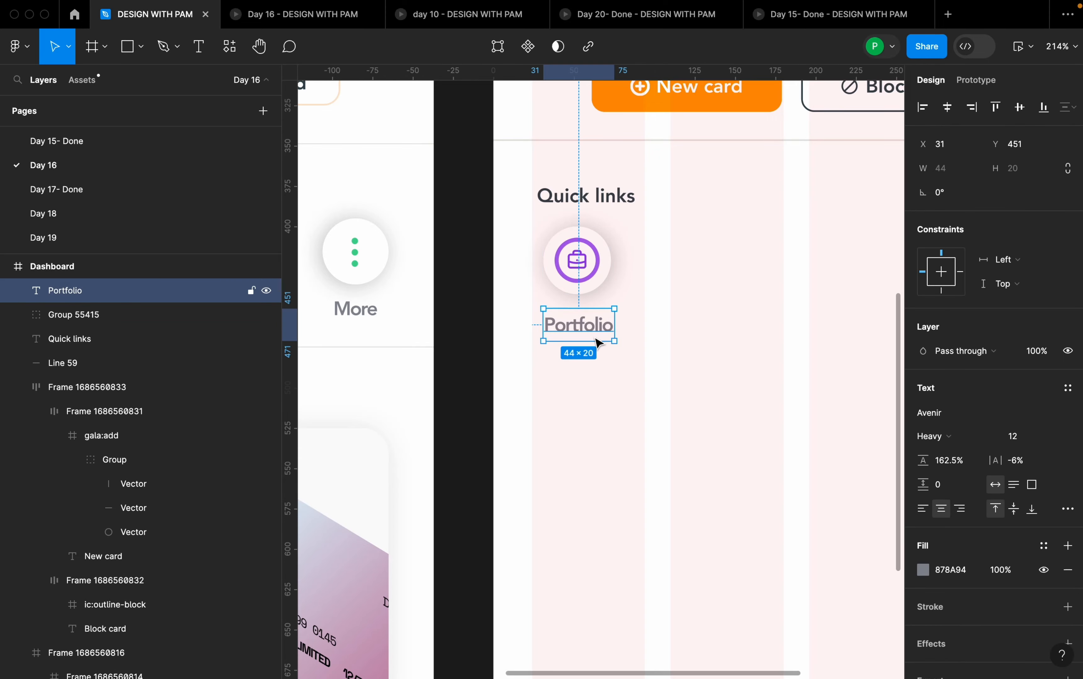
- Combine the briefcase icon group and the "Portfolio" label in a vertical auto layout with a gap of 8
{"action": "left_click", "coordinate": [594, 286], "text": "shift"}
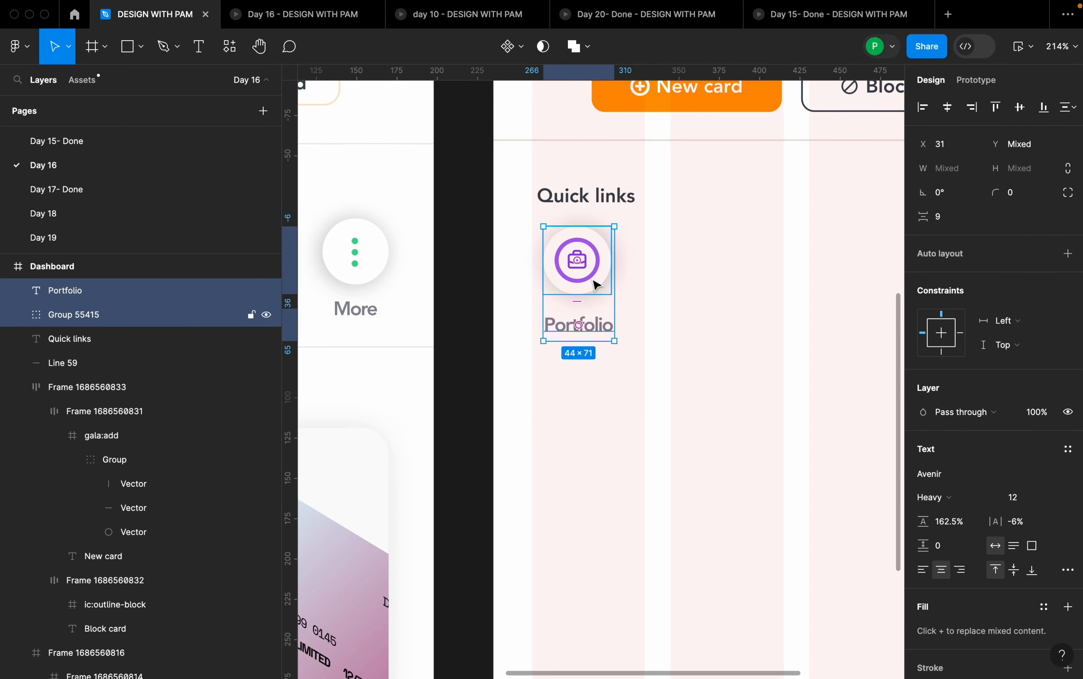
{"action": "key", "text": "shift+a"}
{"action": "left_click", "coordinate": [948, 358]}
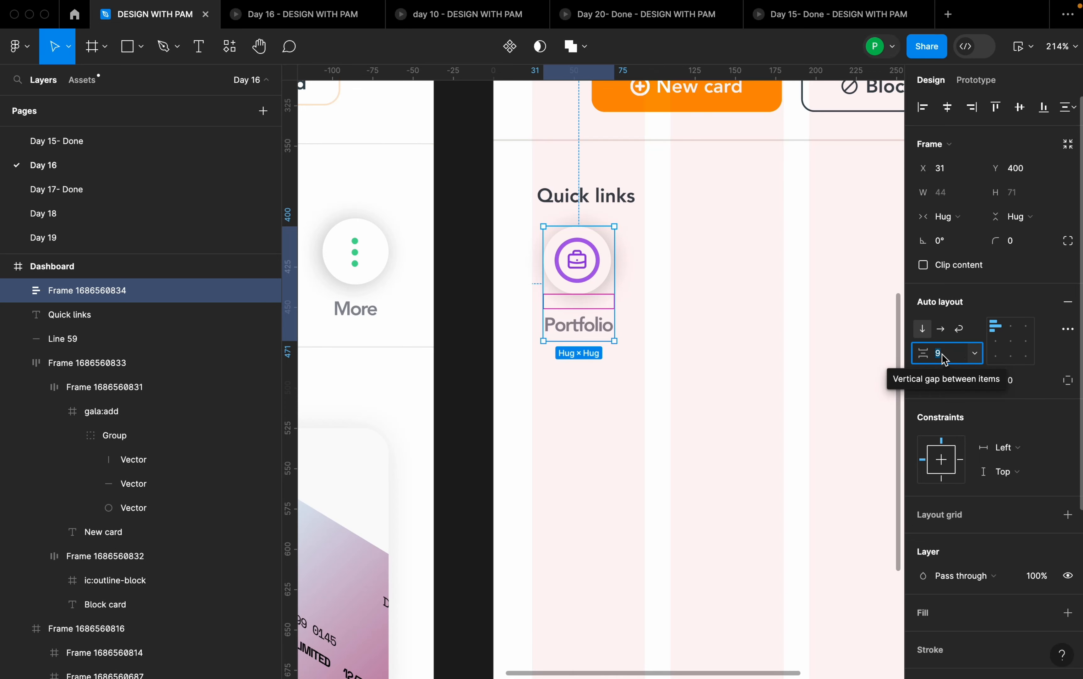
{"action": "type", "text": "8"}
{"action": "key", "text": "Return"}
{"action": "scroll", "coordinate": [674, 391], "scroll_direction": "down", "scroll_amount": 5}
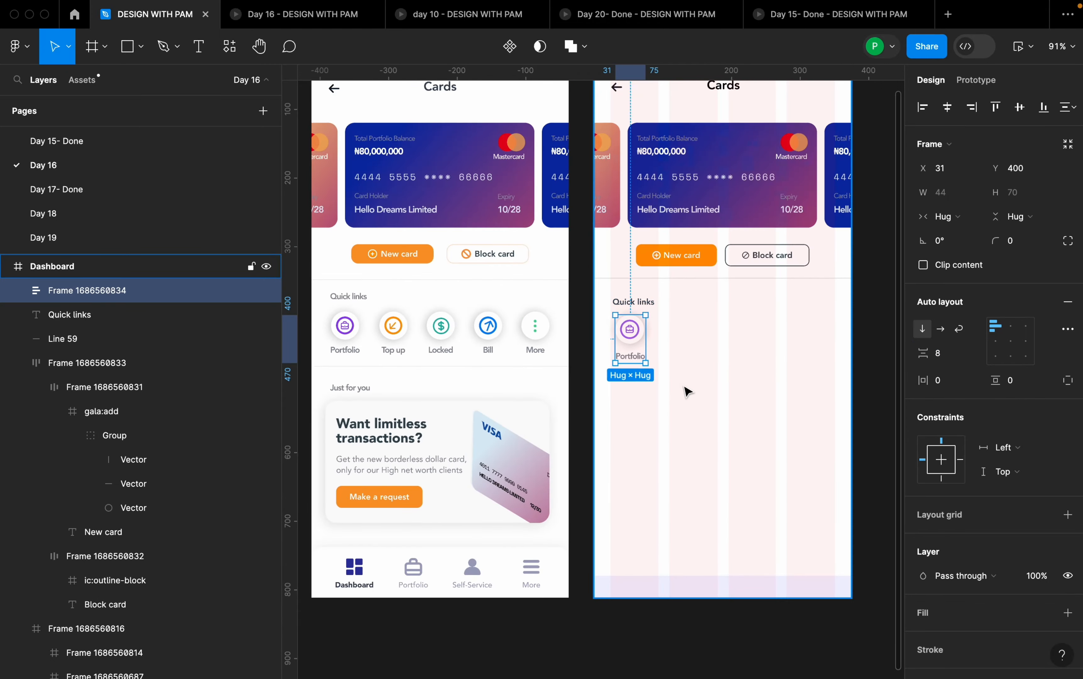
- Duplicate the Portfolio link beside the original at X 93, Y 400, and combine both in a horizontal auto layout
{"action": "left_click", "coordinate": [686, 392]}
{"action": "left_click", "coordinate": [646, 345]}
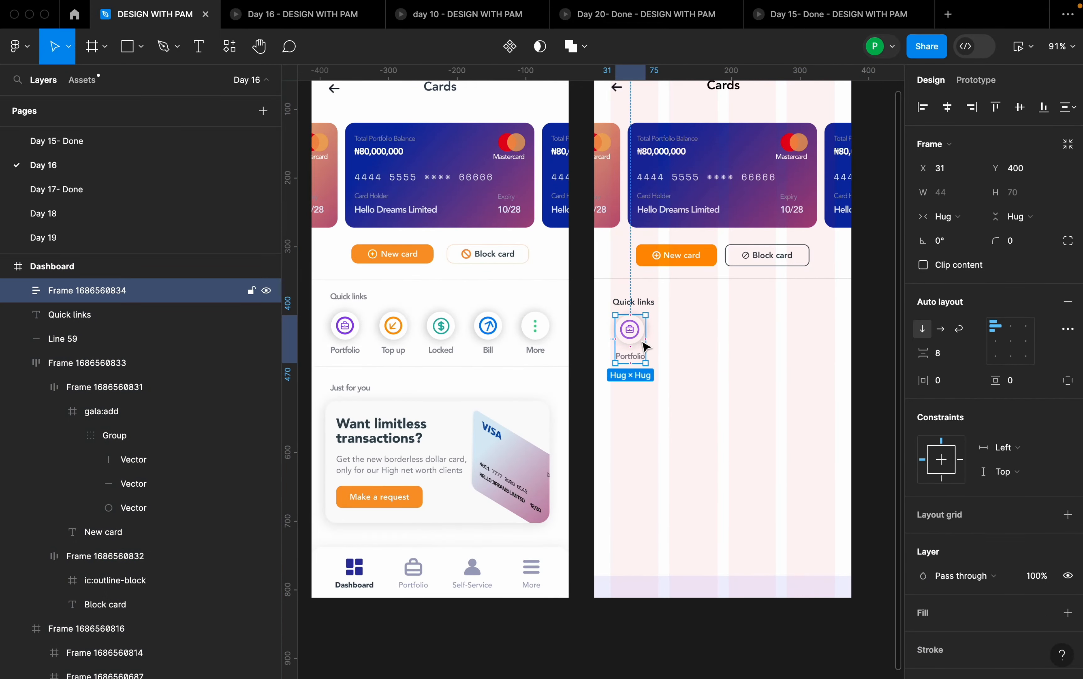
{"action": "left_click_drag", "start_coordinate": [640, 345], "coordinate": [682, 345]}
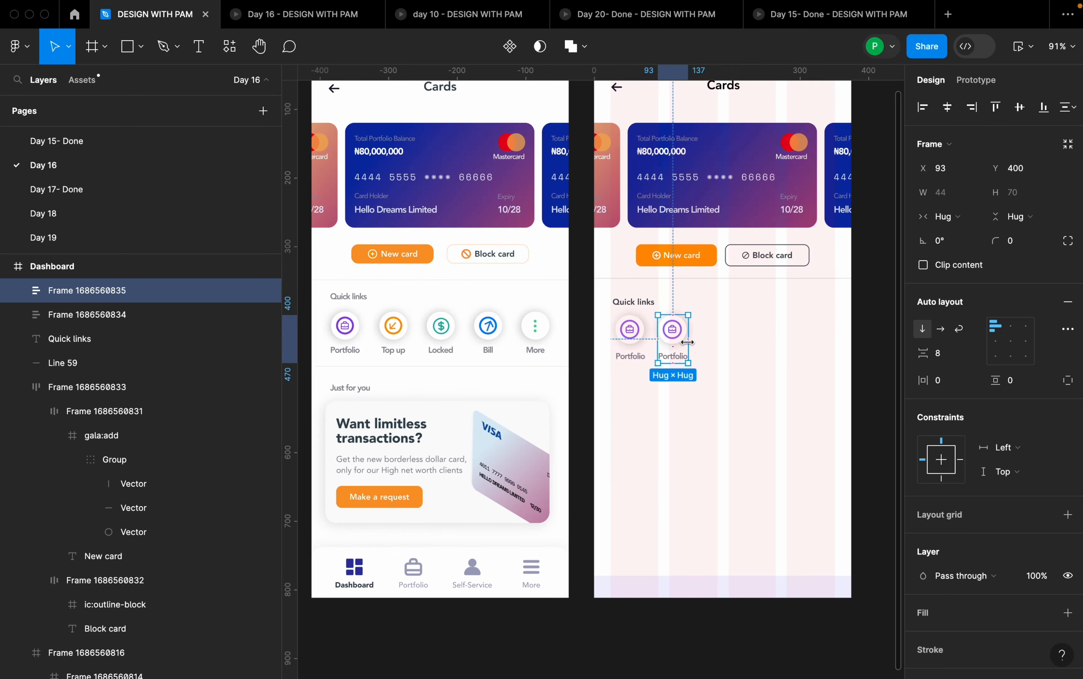
{"action": "left_click", "coordinate": [642, 344], "text": "shift"}
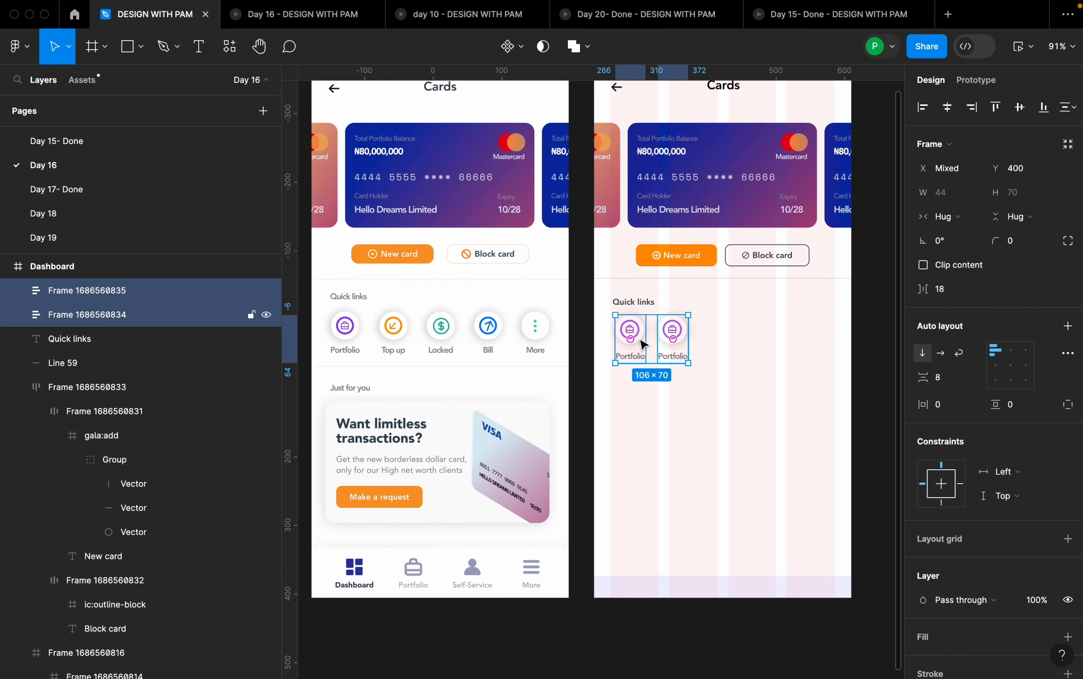
{"action": "key", "text": "shift+a"}
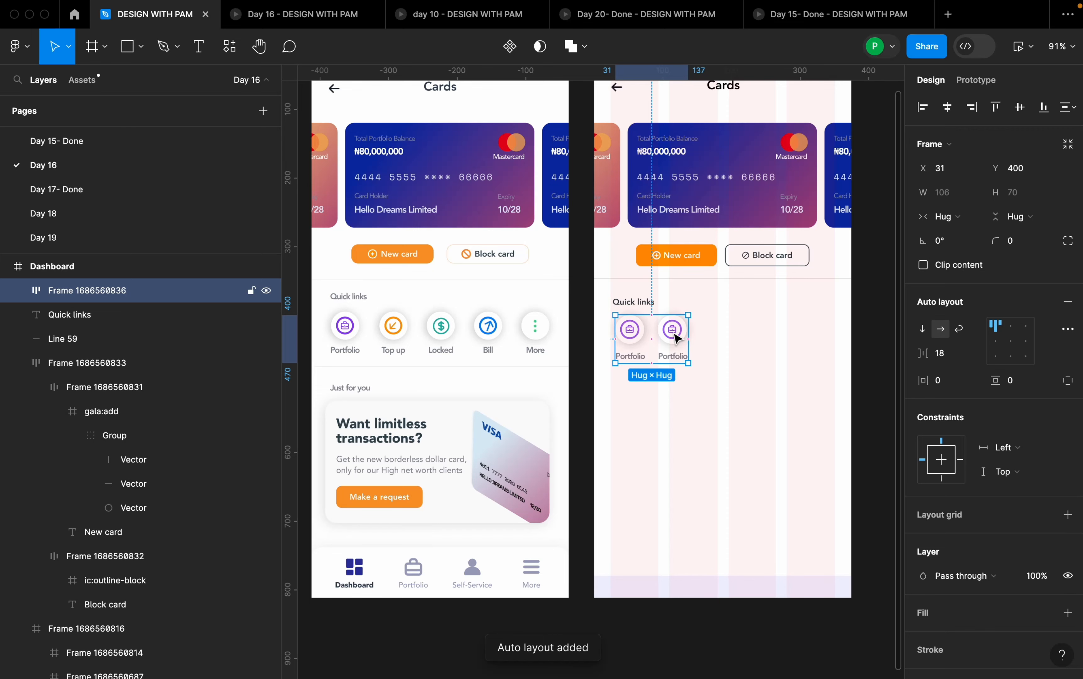
- Duplicate the second Portfolio link three times inside the Quick links row to make five items
{"action": "double_click", "coordinate": [677, 338]}
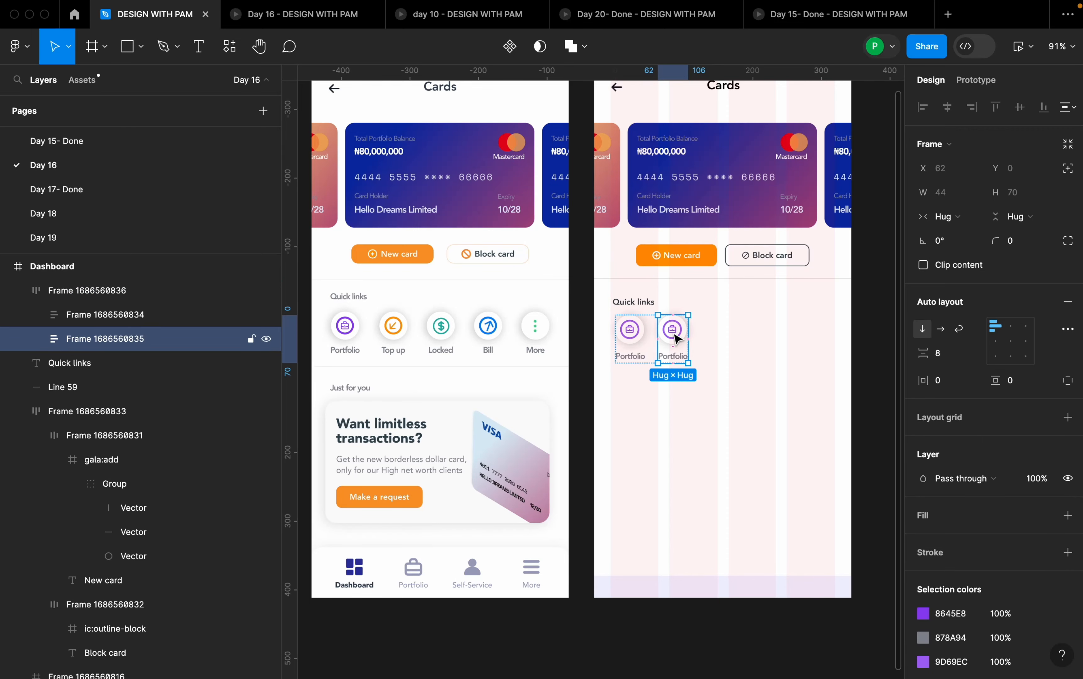
{"action": "scroll", "coordinate": [682, 340], "scroll_direction": "up", "scroll_amount": 1}
{"action": "left_click", "coordinate": [701, 350]}
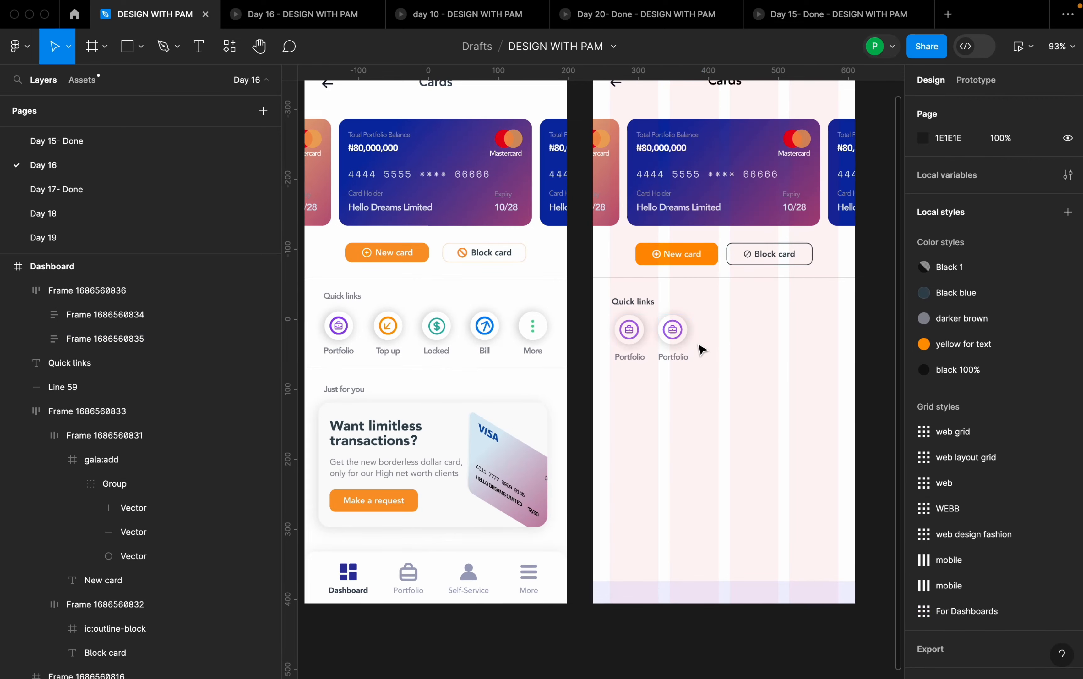
{"action": "double_click", "coordinate": [682, 352]}
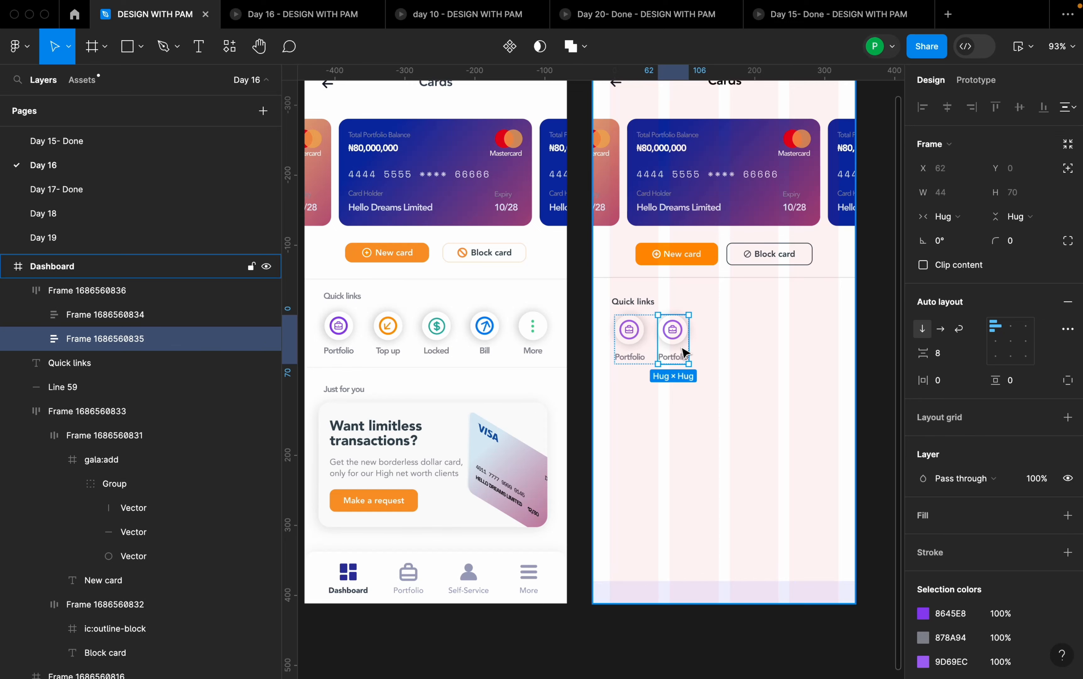
{"action": "key", "text": "super+d"}
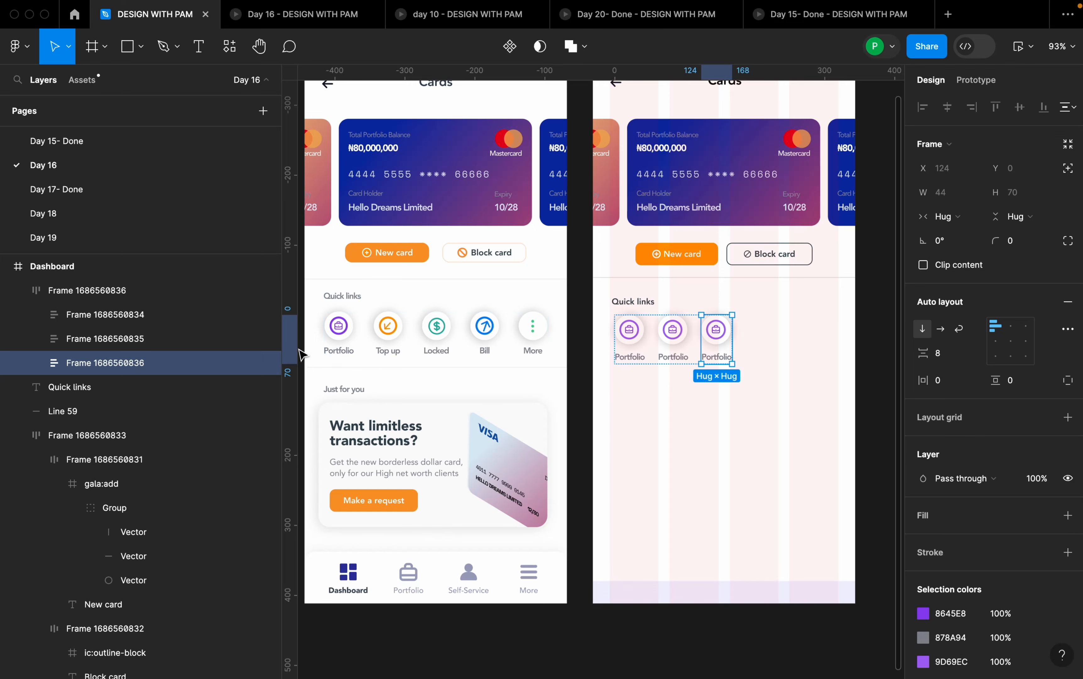
{"action": "key", "text": "super+d"}
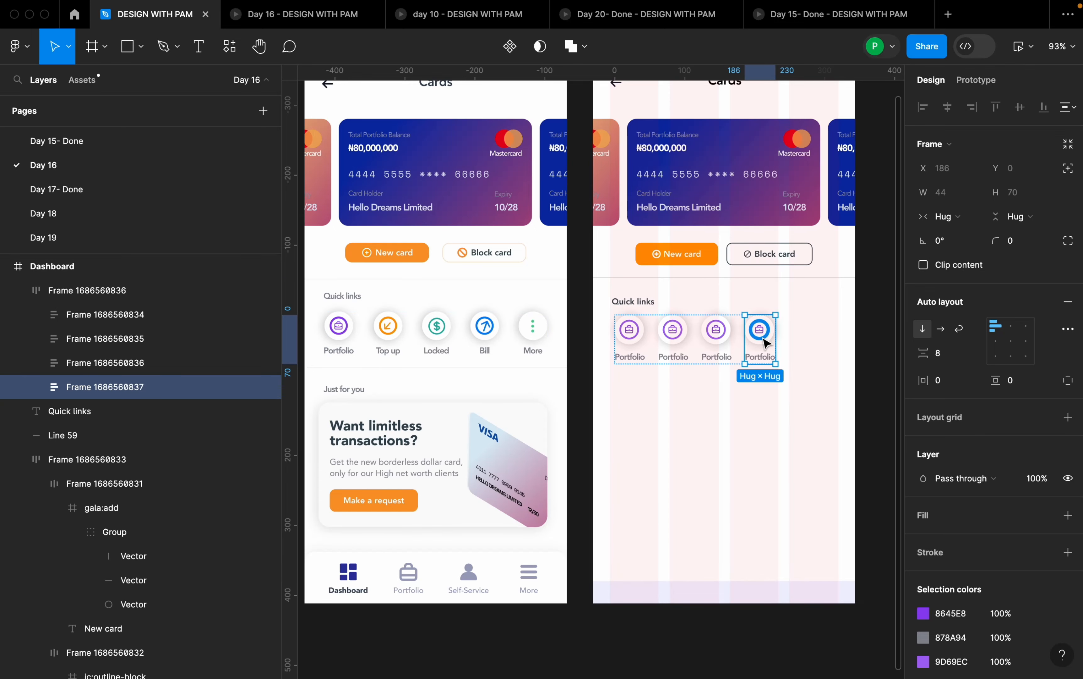
{"action": "key", "text": "super+d"}
- Set the horizontal gap between the five items of the Quick links row to 24
{"action": "left_click", "coordinate": [803, 404]}
{"action": "left_click", "coordinate": [759, 335]}
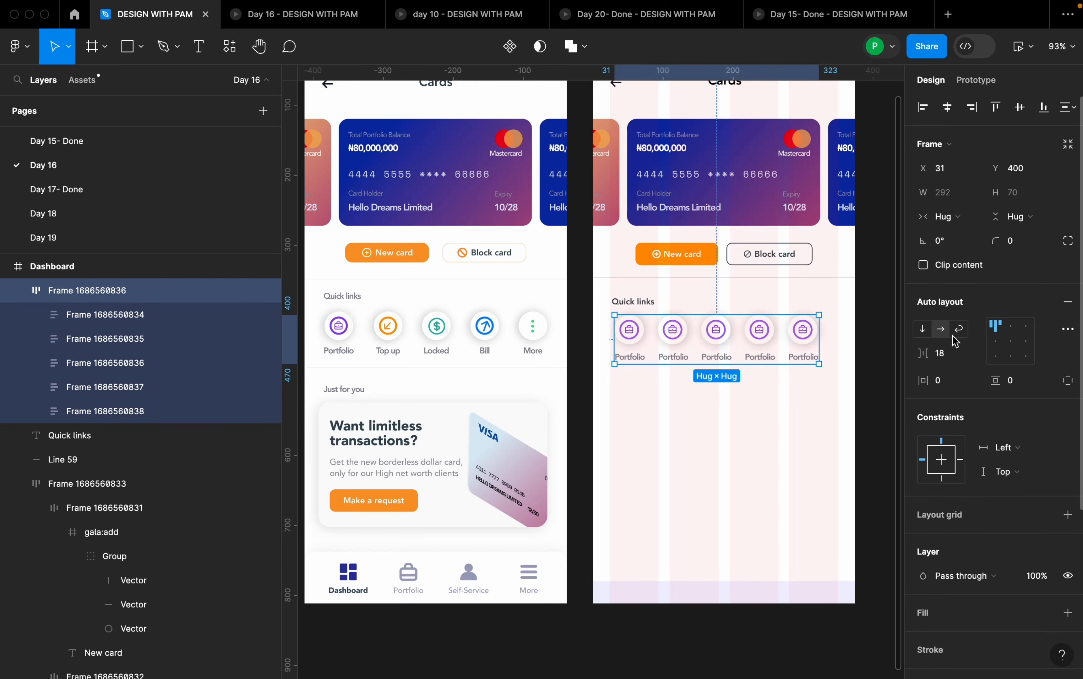
{"action": "left_click", "coordinate": [955, 358]}
{"action": "type", "text": "24"}
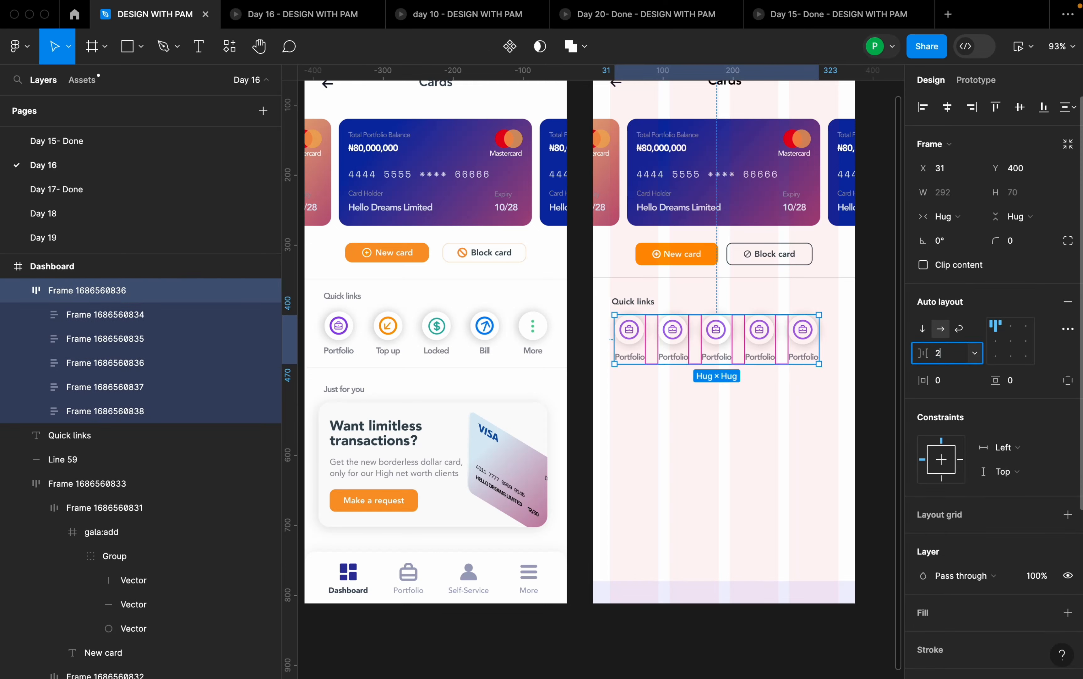
{"action": "key", "text": "Return"}
{"action": "left_click", "coordinate": [828, 401]}
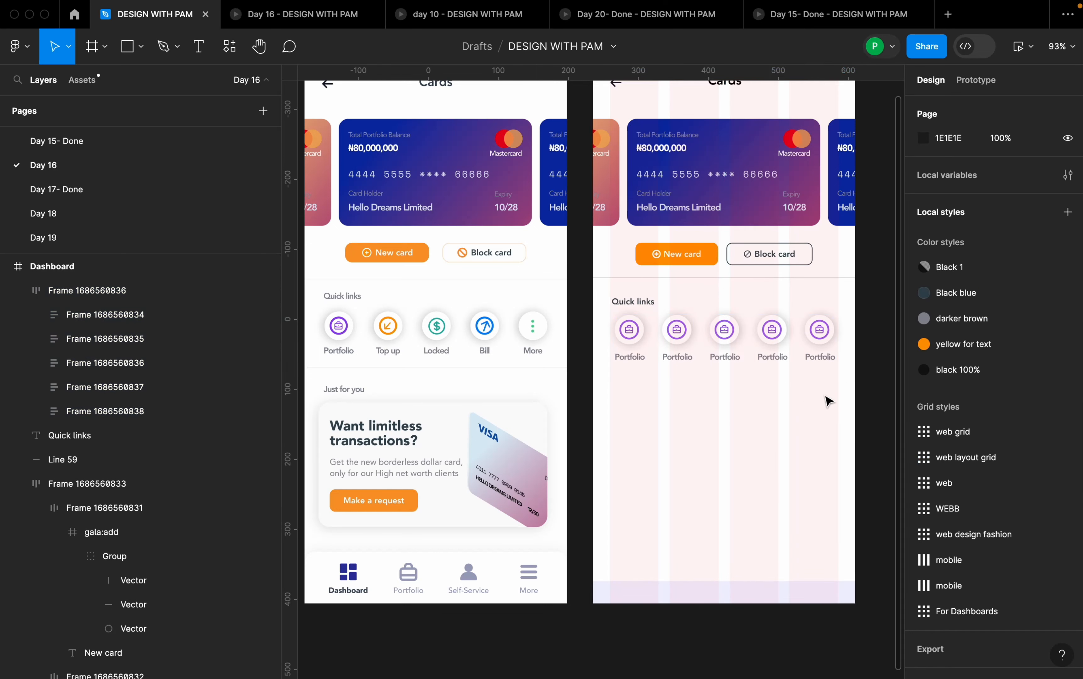
- Hide the mobile layout grid on the Dashboard frame
{"action": "scroll", "coordinate": [844, 391], "scroll_direction": "up", "scroll_amount": 3}
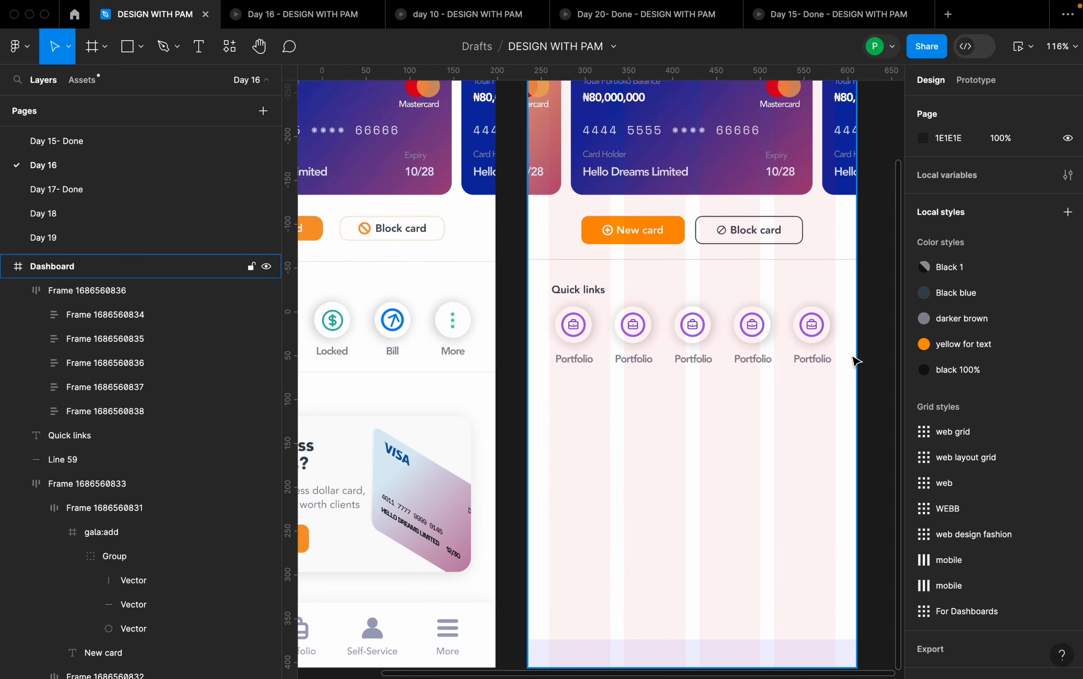
{"action": "scroll", "coordinate": [855, 361], "scroll_direction": "down", "scroll_amount": 3}
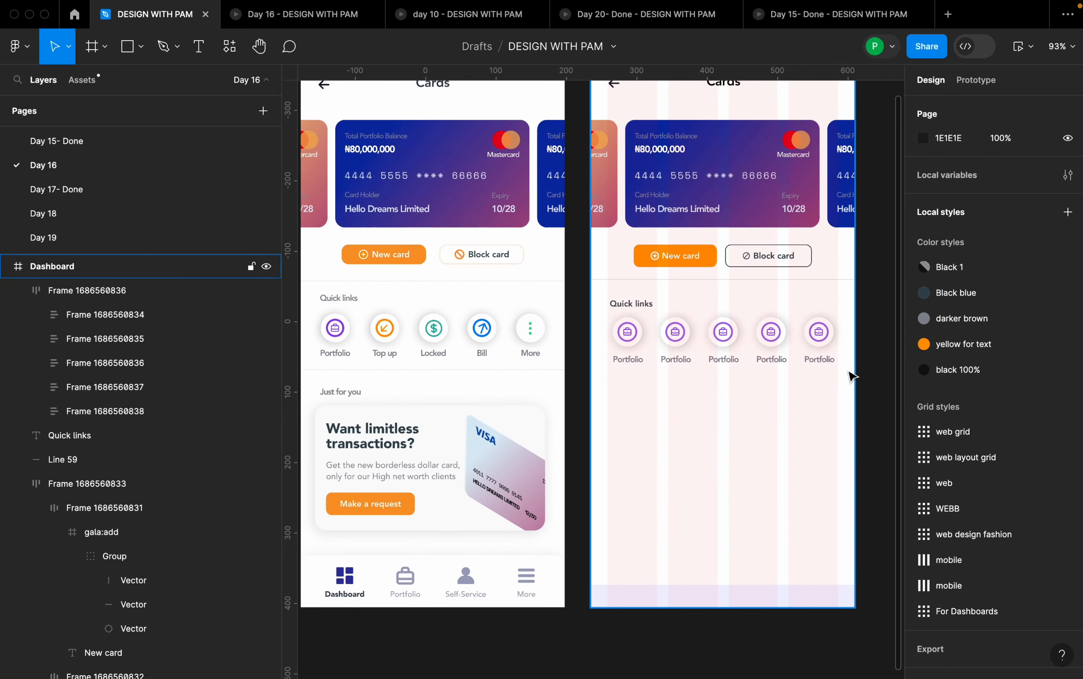
{"action": "scroll", "coordinate": [825, 368], "scroll_direction": "down", "scroll_amount": 4}
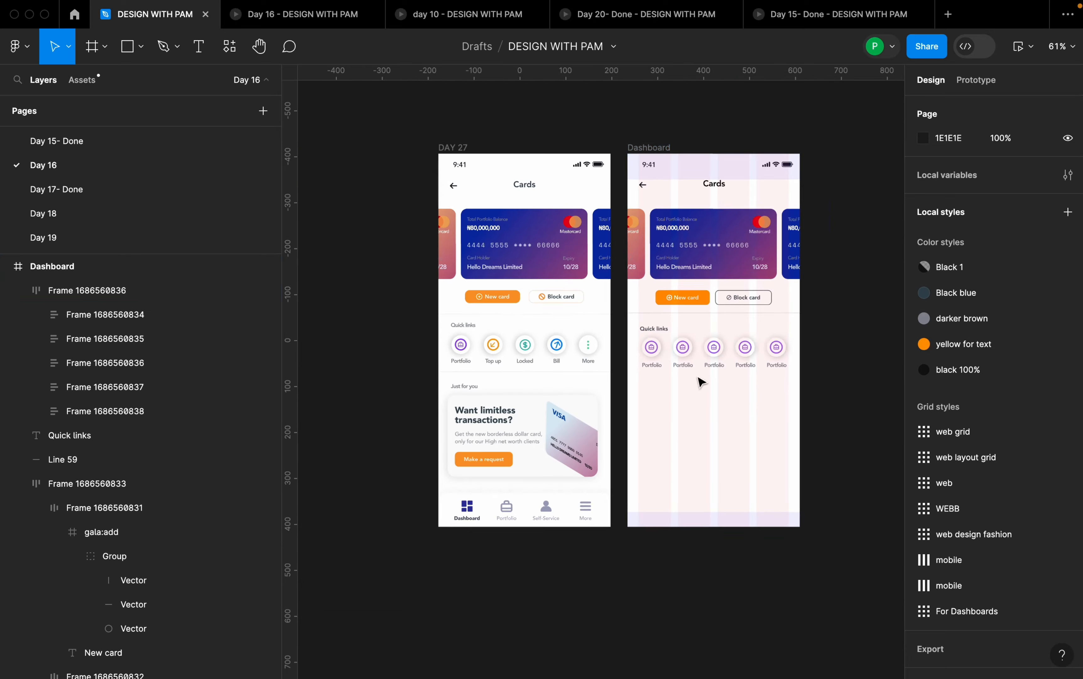
{"action": "left_click", "coordinate": [701, 381]}
{"action": "left_click", "coordinate": [1017, 319]}
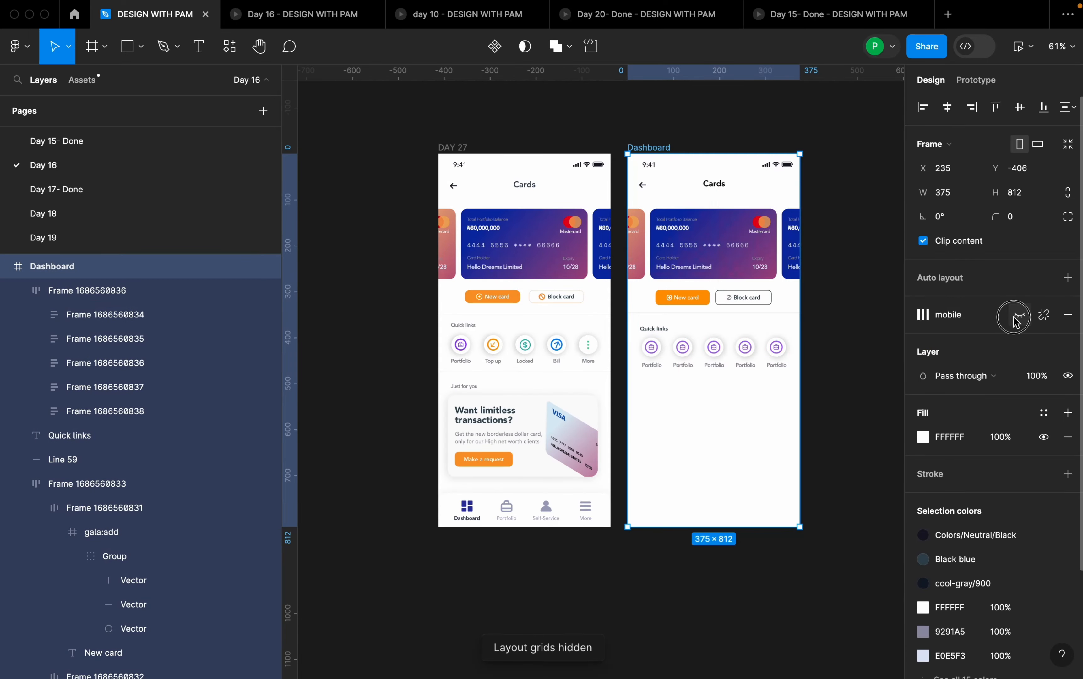
{"action": "left_click", "coordinate": [738, 383]}
- Compare the Dashboard's Quick links row with the icons and labels of the Quick links in the DAY 27 design
{"action": "scroll", "coordinate": [741, 368], "scroll_direction": "up", "scroll_amount": 5}
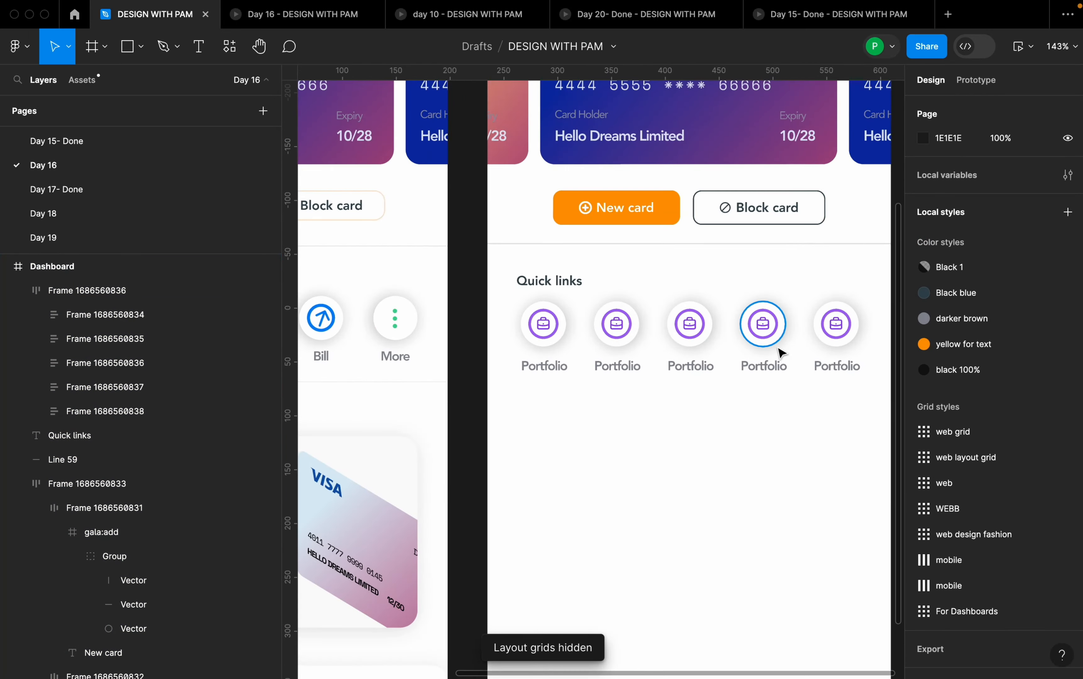
{"action": "left_click", "coordinate": [781, 353]}
{"action": "scroll", "coordinate": [787, 433], "scroll_direction": "down", "scroll_amount": 4}
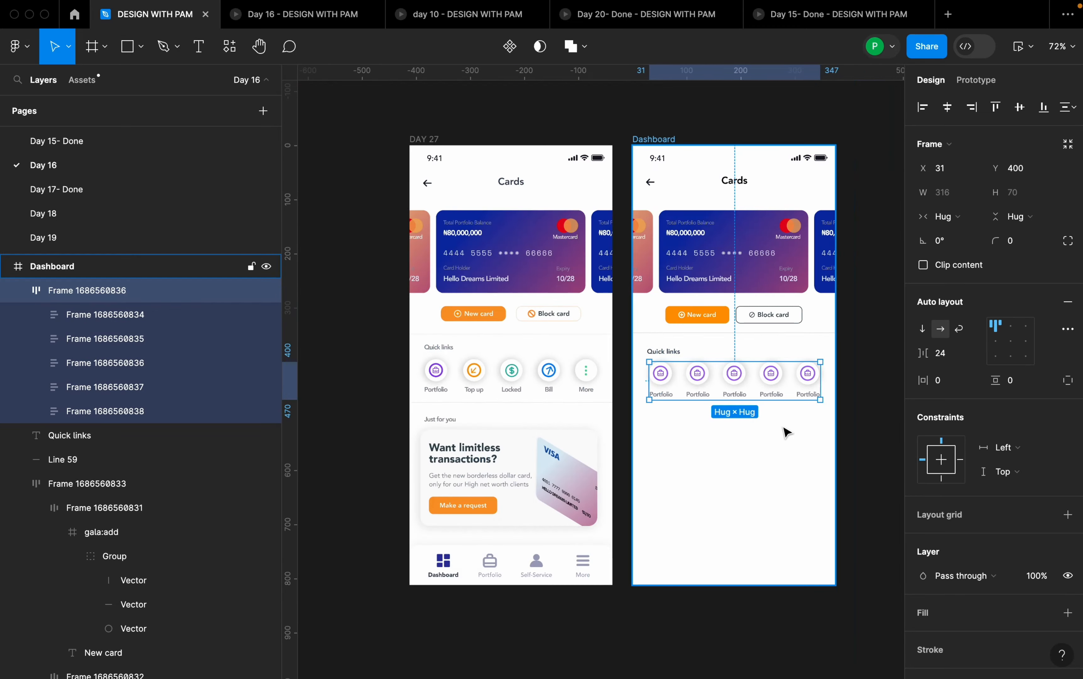
{"action": "scroll", "coordinate": [543, 397], "scroll_direction": "up", "scroll_amount": 2}
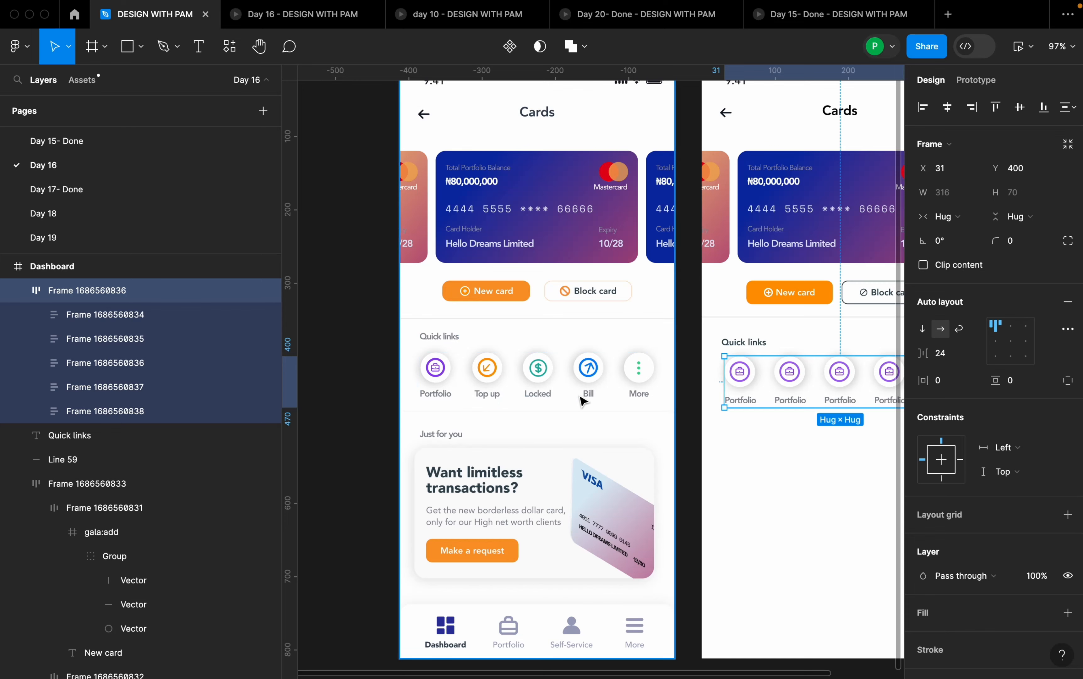
{"action": "scroll", "coordinate": [536, 393], "scroll_direction": "down", "scroll_amount": 1}
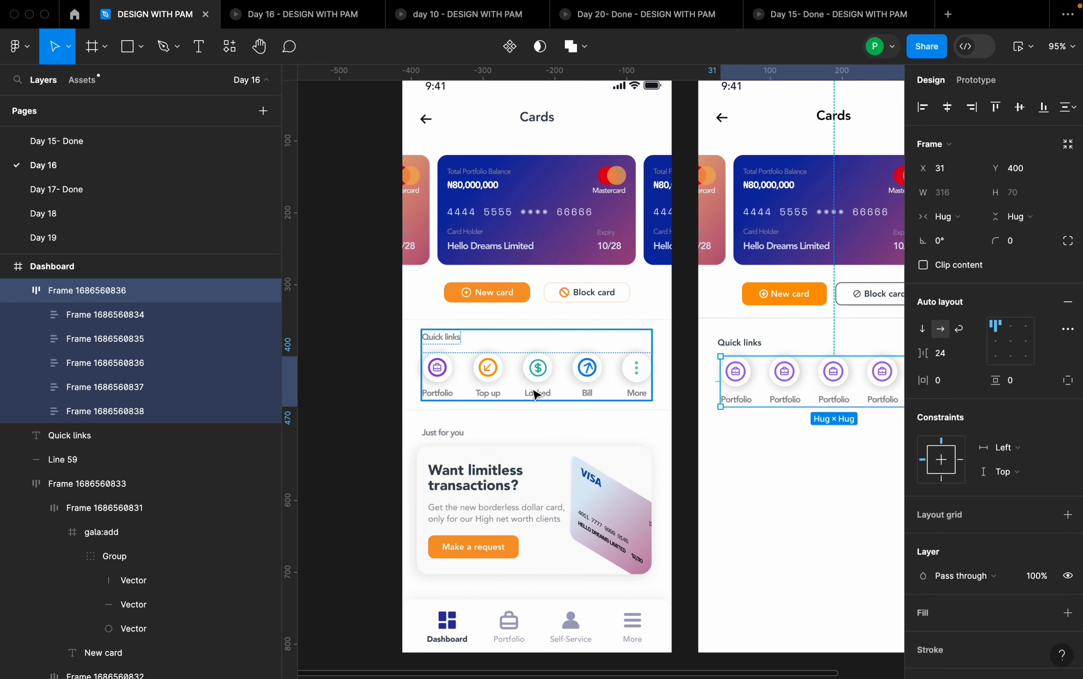
{"action": "scroll", "coordinate": [514, 409], "scroll_direction": "down", "scroll_amount": 3}
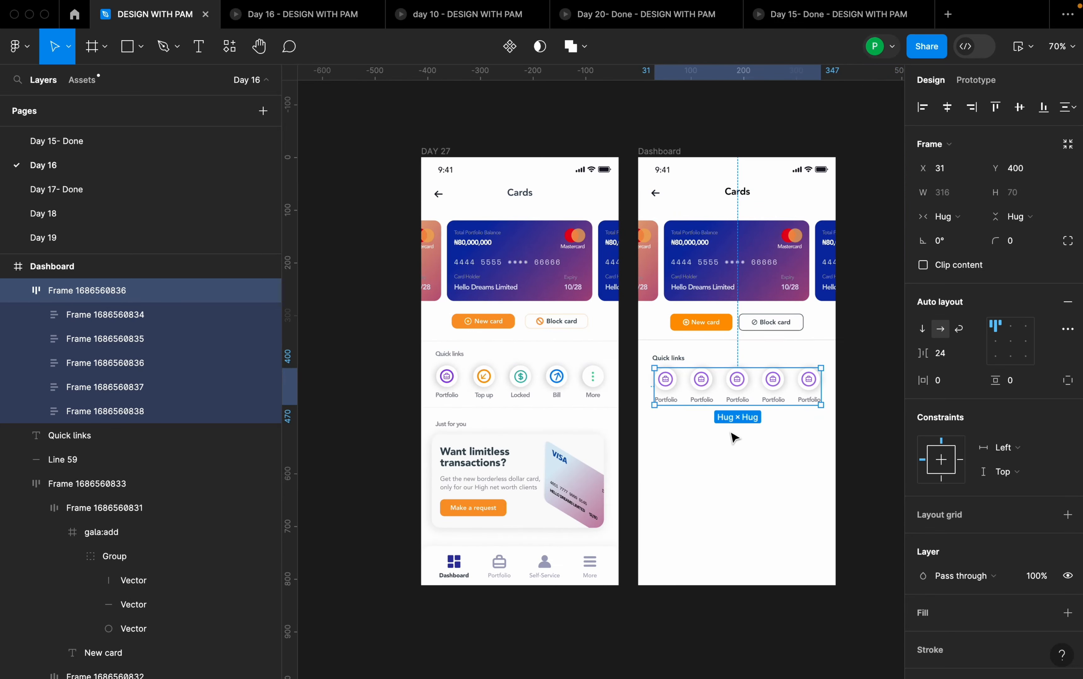
{"action": "scroll", "coordinate": [743, 408], "scroll_direction": "up", "scroll_amount": 1}
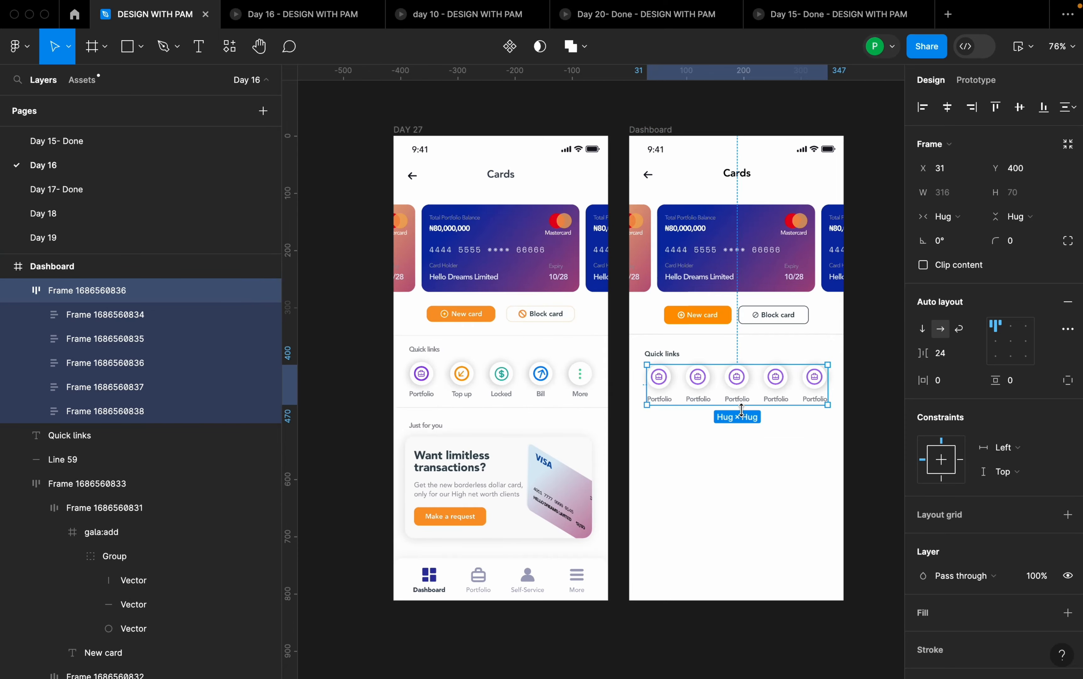
{"action": "scroll", "coordinate": [588, 395], "scroll_direction": "up", "scroll_amount": 5}
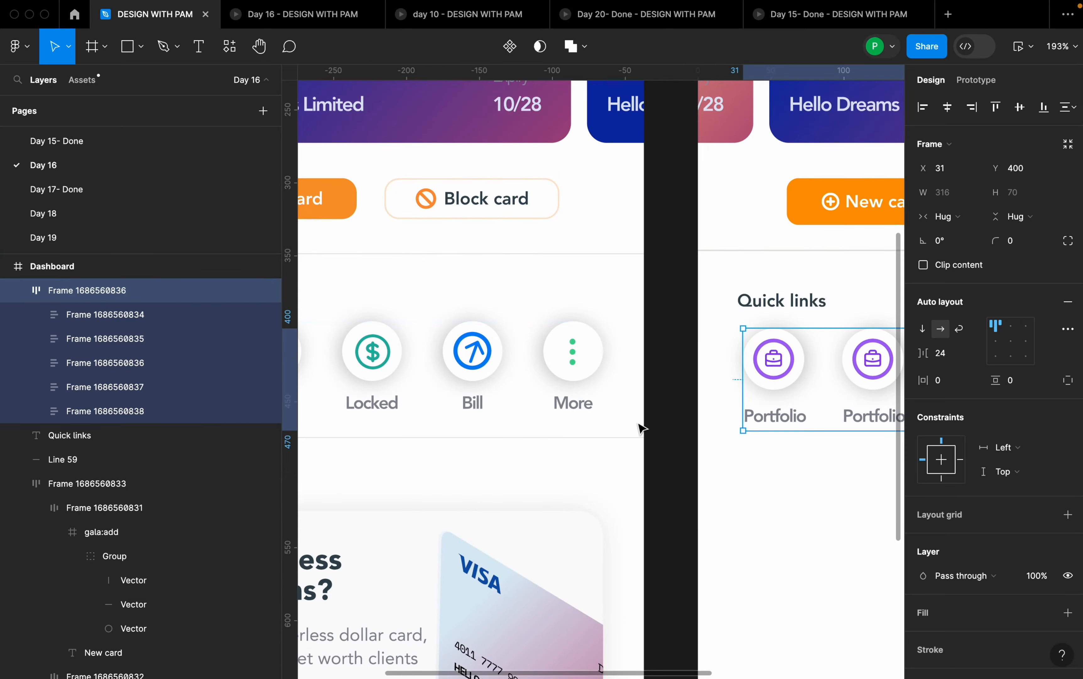
{"action": "right_click", "coordinate": [667, 438]}
{"action": "mouse_move", "coordinate": [715, 565]}
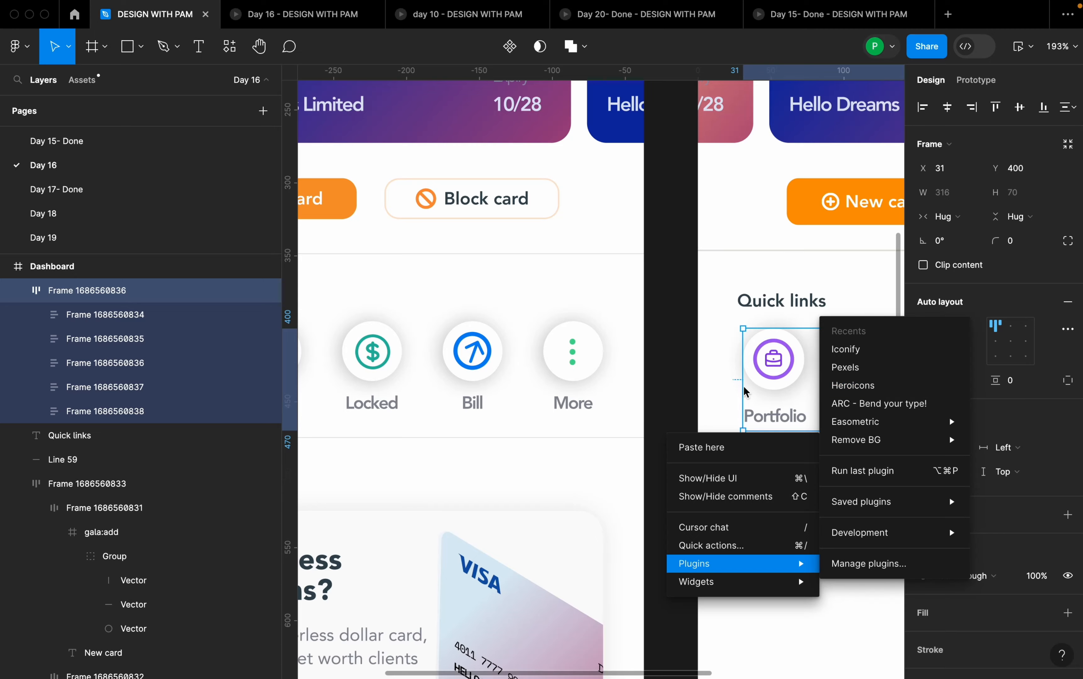
{"action": "key", "text": "Escape"}
{"action": "scroll", "coordinate": [674, 382], "scroll_direction": "down", "scroll_amount": 5}
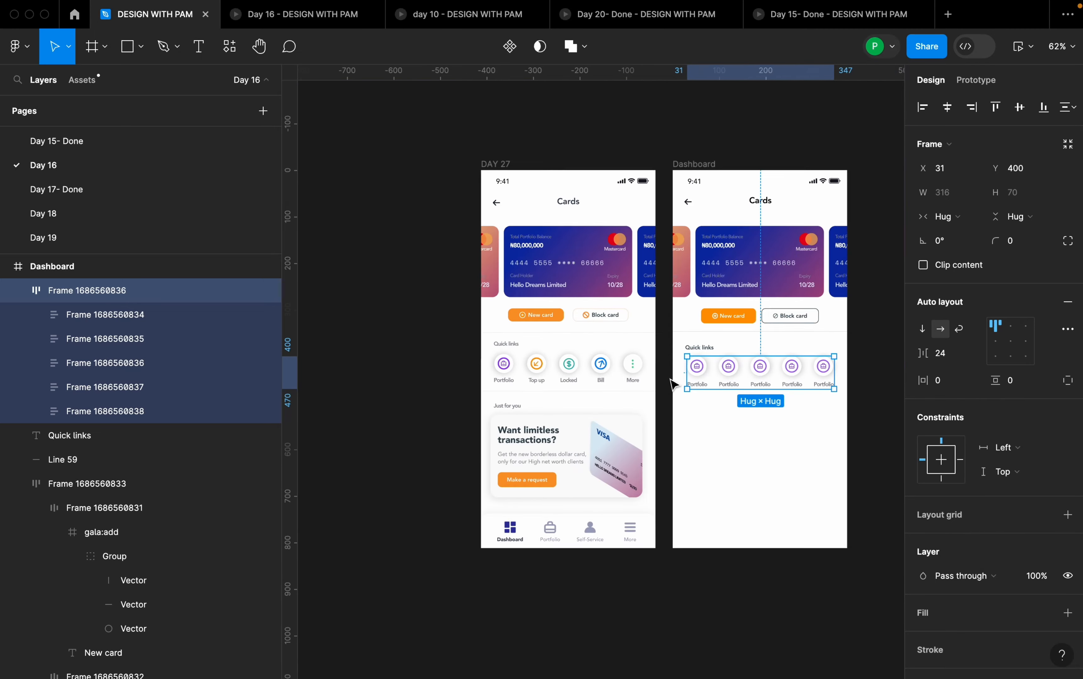
- Wrap the Quick links heading and its icon row in a vertical auto layout with a gap of 12
{"action": "scroll", "coordinate": [776, 371], "scroll_direction": "up", "scroll_amount": 4}
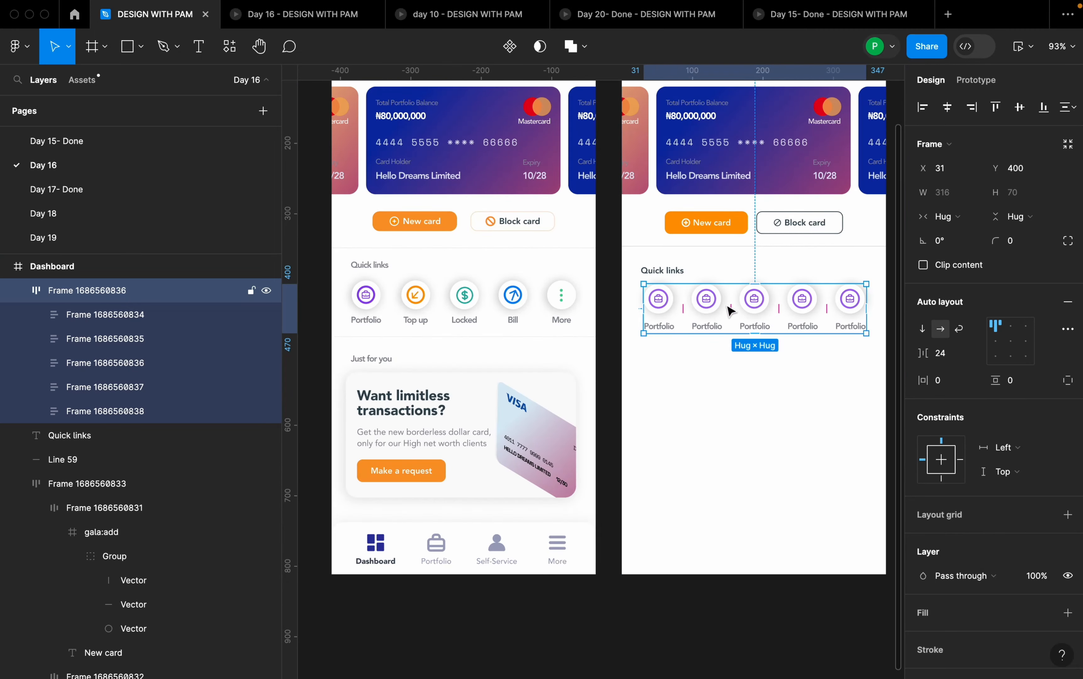
{"action": "left_click", "coordinate": [663, 272], "text": "shift"}
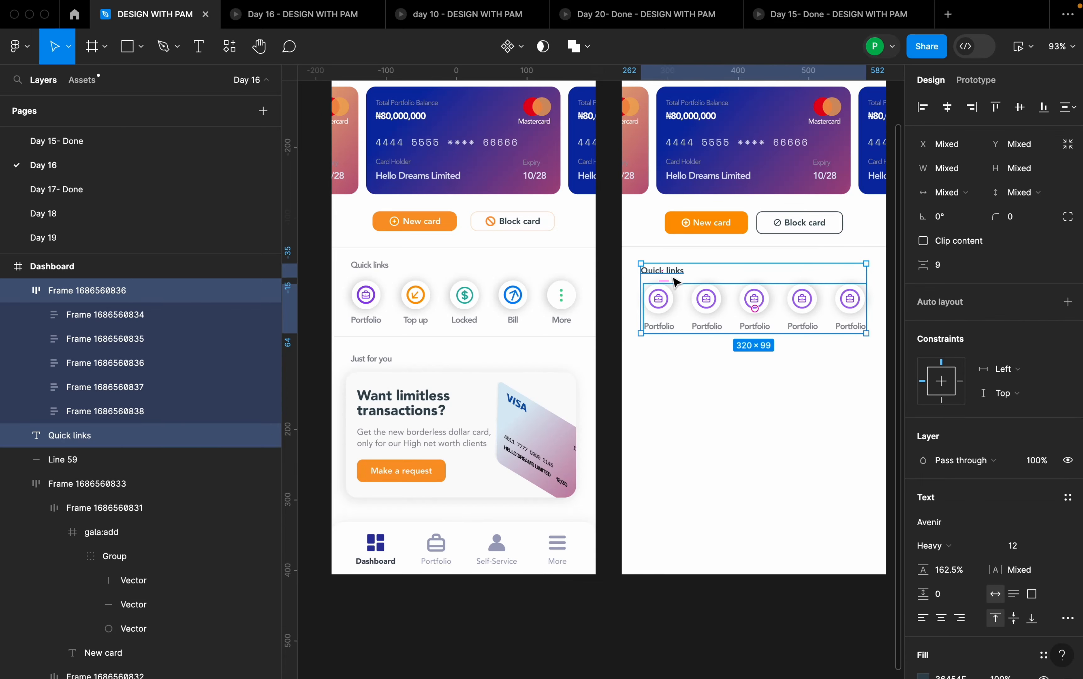
{"action": "key", "text": "shift+a"}
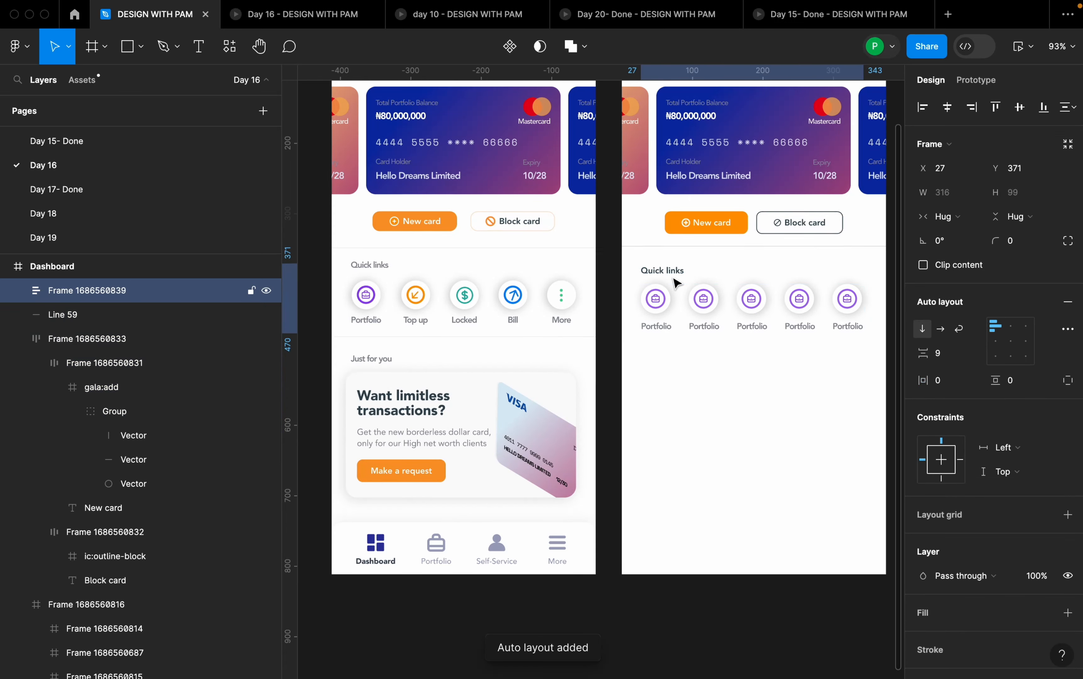
{"action": "left_click", "coordinate": [945, 355]}
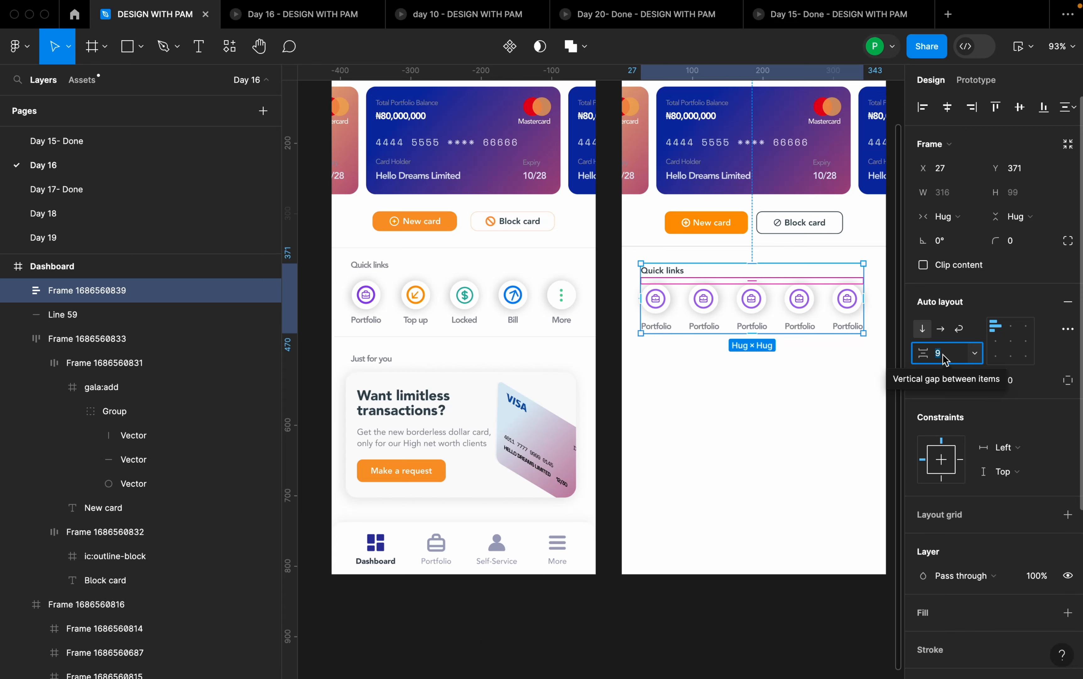
{"action": "type", "text": "12"}
{"action": "key", "text": "Return"}
- Check the Quick links section's spacing to the divider above and centre the section horizontally in the Dashboard frame
{"action": "left_click", "coordinate": [826, 400]}
{"action": "left_click", "coordinate": [806, 315]}
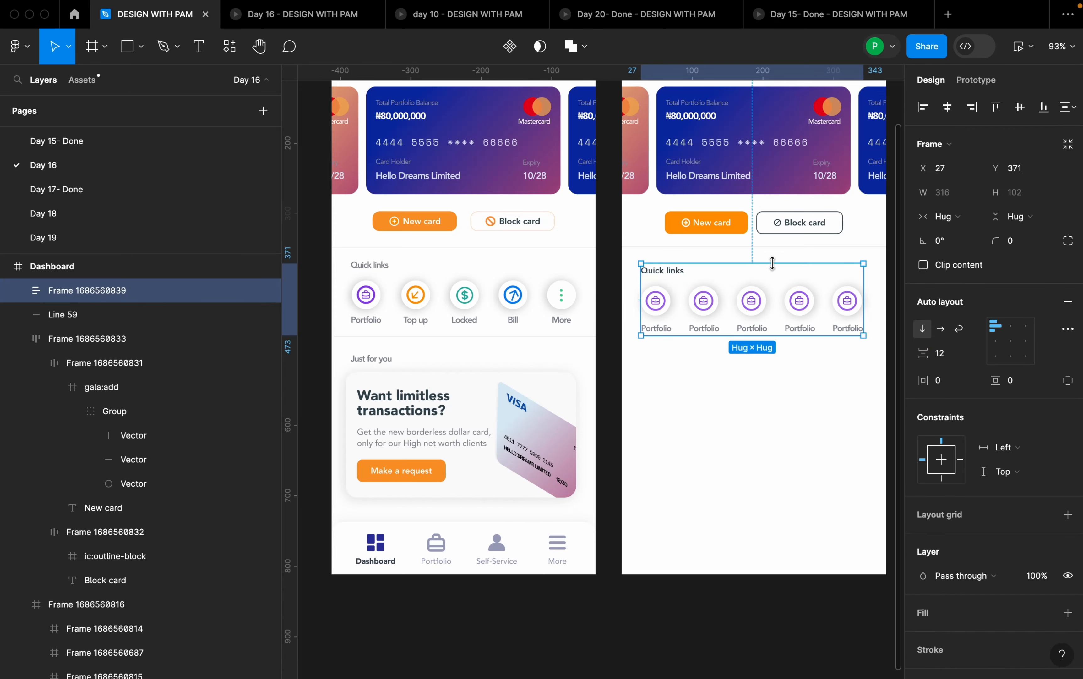
{"action": "scroll", "coordinate": [843, 246], "scroll_direction": "up", "scroll_amount": 5}
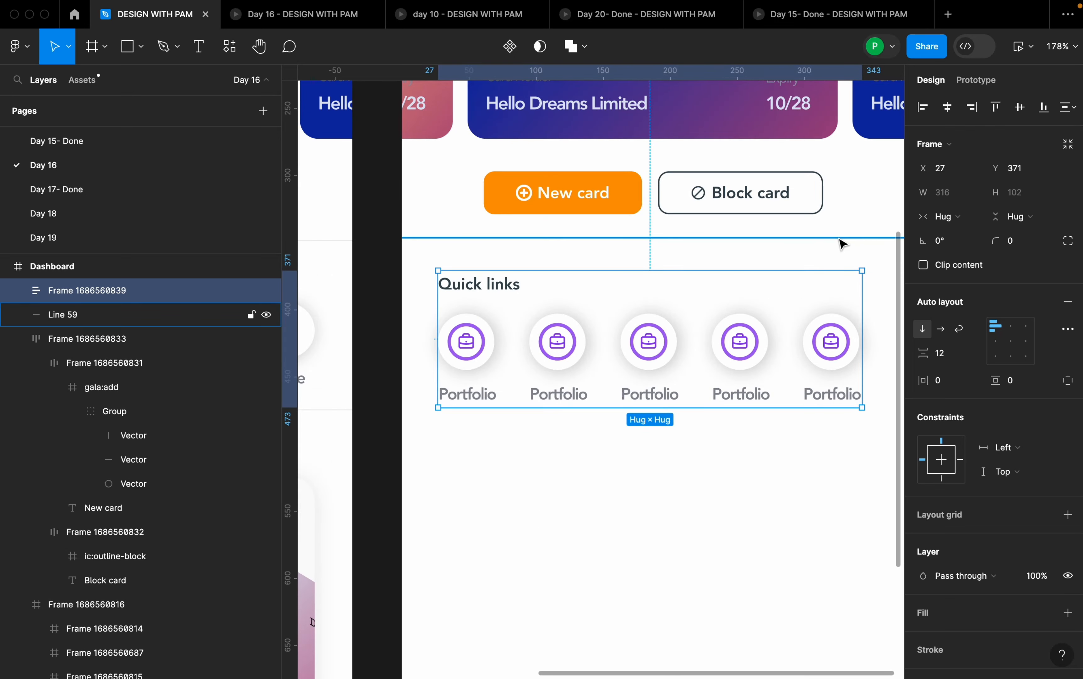
{"action": "key", "text": "alt"}
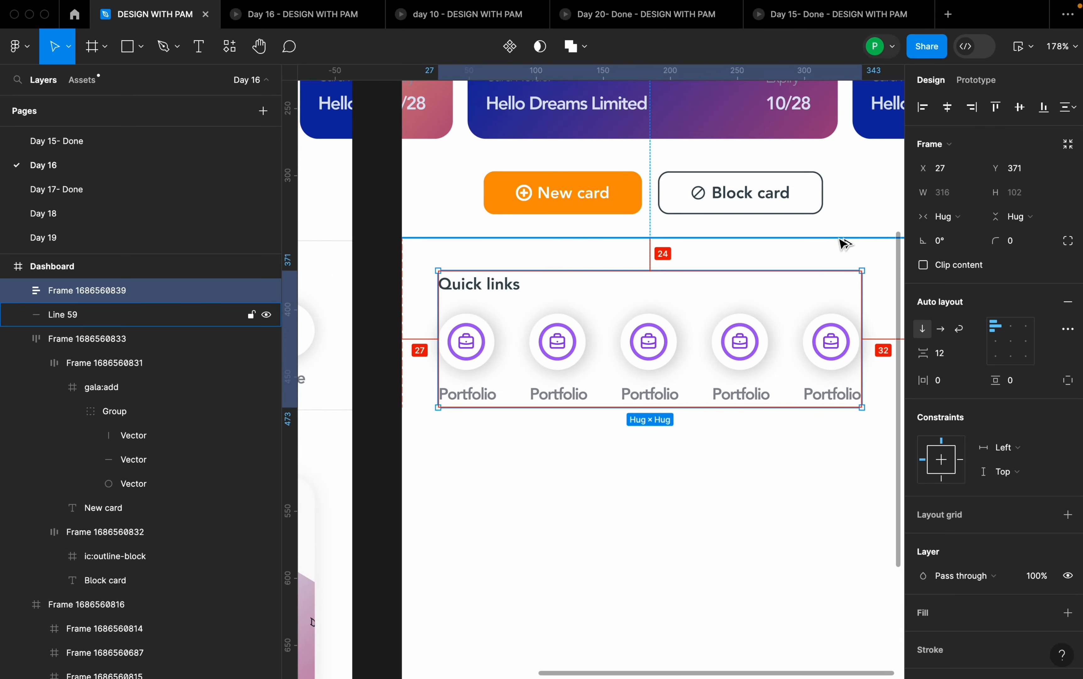
{"action": "key", "text": "alt+h"}
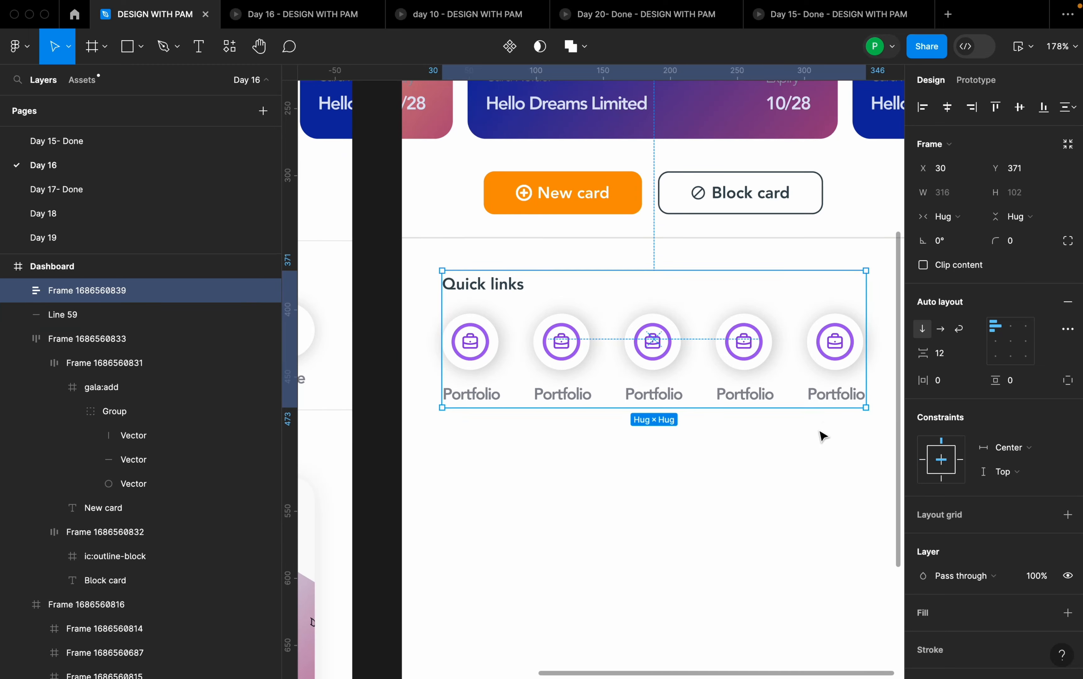
{"action": "left_click", "coordinate": [808, 426]}
- Duplicate the divider line under the card buttons and place the copy below the Quick links section at about Y 495
{"action": "scroll", "coordinate": [765, 394], "scroll_direction": "down", "scroll_amount": 5}
{"action": "scroll", "coordinate": [754, 444], "scroll_direction": "down", "scroll_amount": 2}
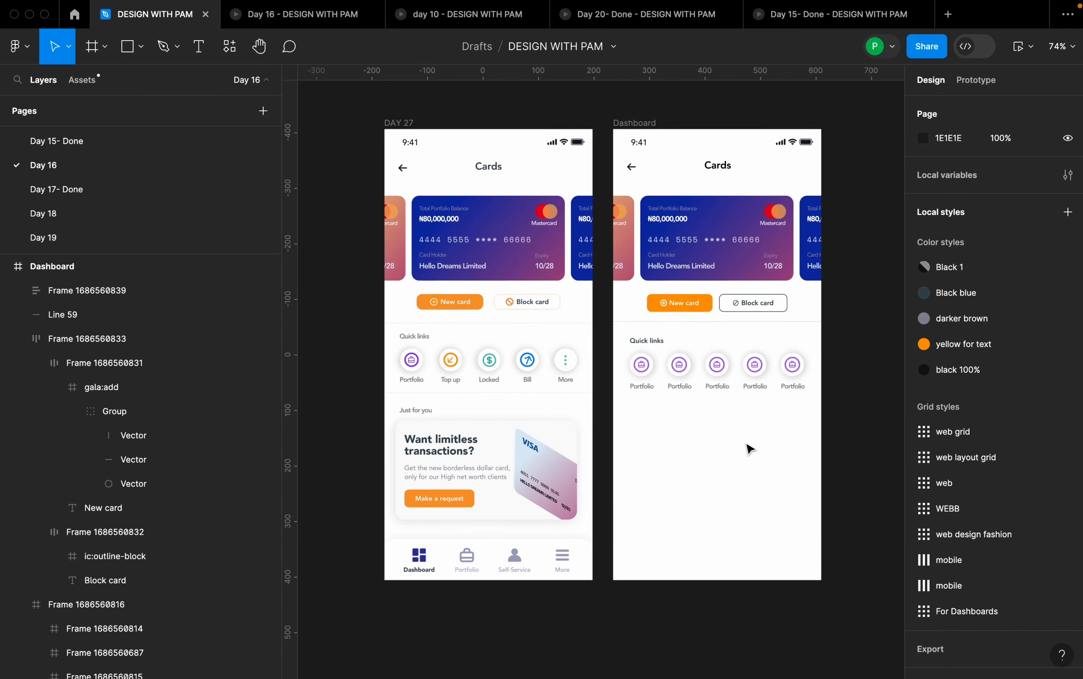
{"action": "left_click", "coordinate": [702, 288]}
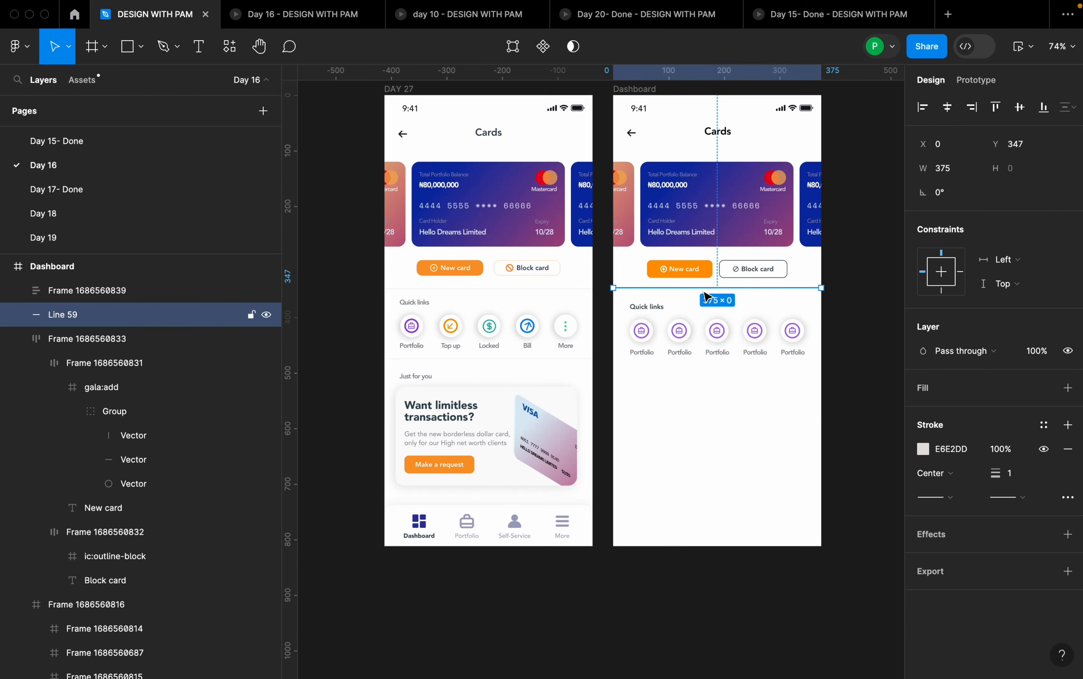
{"action": "left_click_drag", "start_coordinate": [707, 292], "coordinate": [710, 377]}
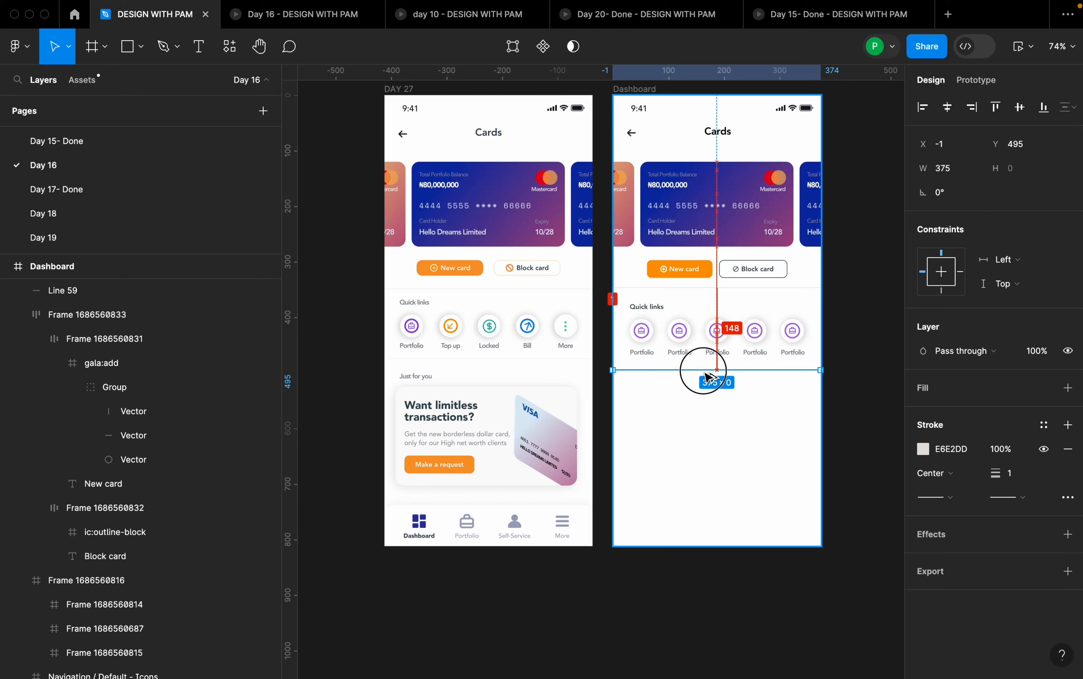
{"action": "left_click_drag", "start_coordinate": [709, 376], "coordinate": [710, 377]}
{"action": "left_click", "coordinate": [752, 409]}
- Set the vertical spacing between the Quick links section and the divider below it to 24
{"action": "left_click", "coordinate": [749, 371]}
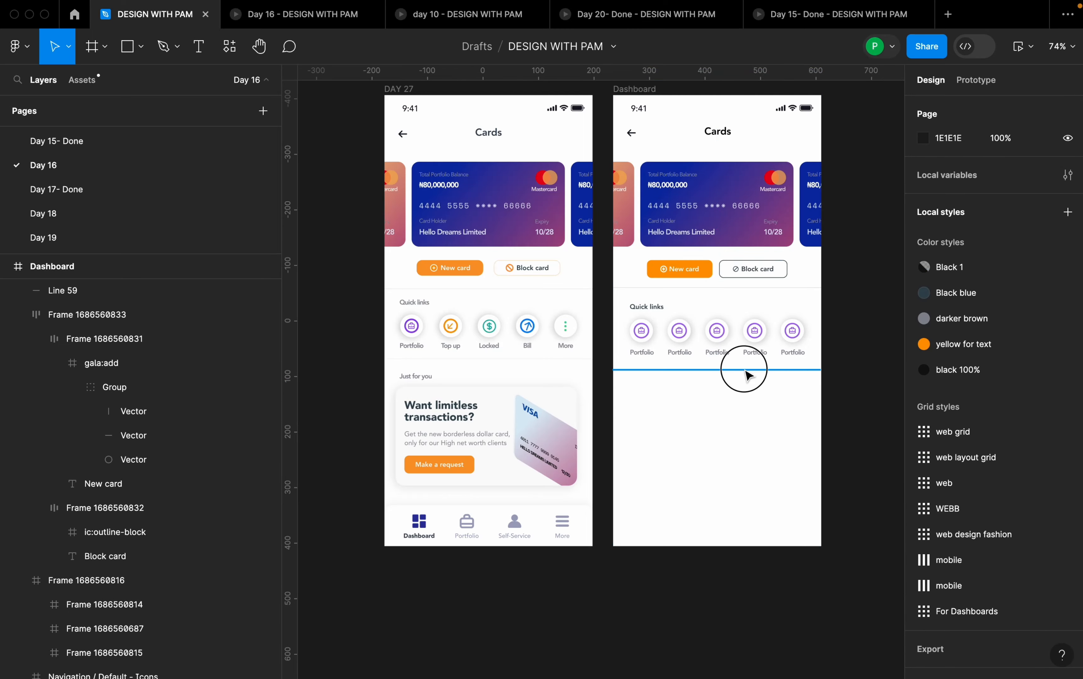
{"action": "scroll", "coordinate": [770, 365], "scroll_direction": "up", "scroll_amount": 5}
{"action": "left_click", "coordinate": [755, 349], "text": "shift"}
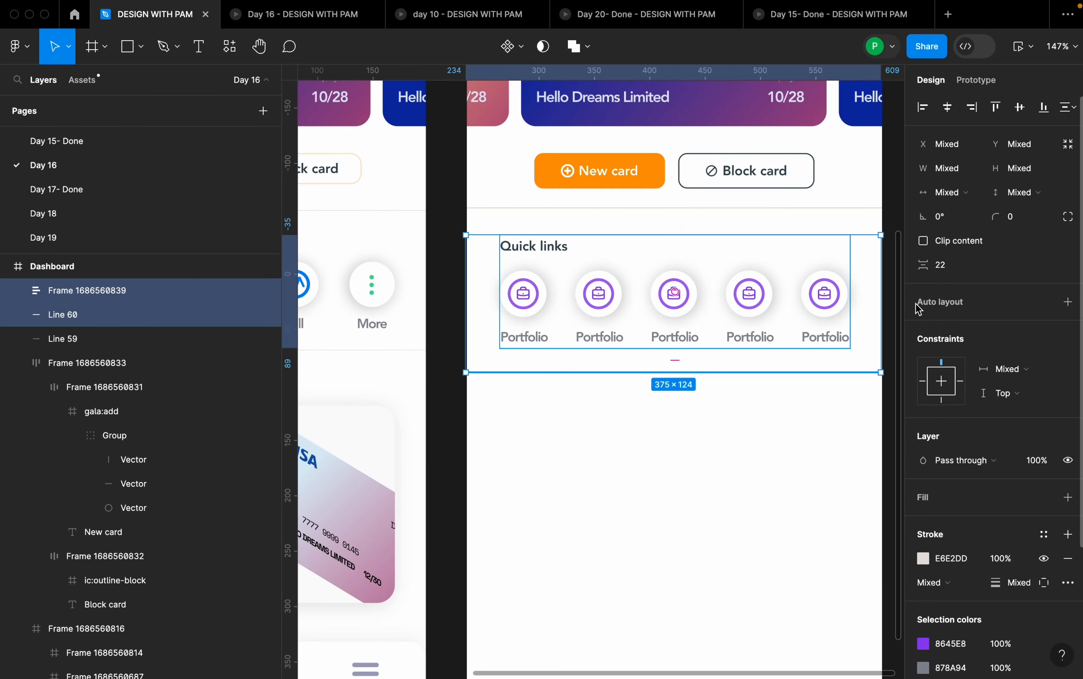
{"action": "left_click", "coordinate": [949, 273]}
{"action": "key", "text": "Return"}
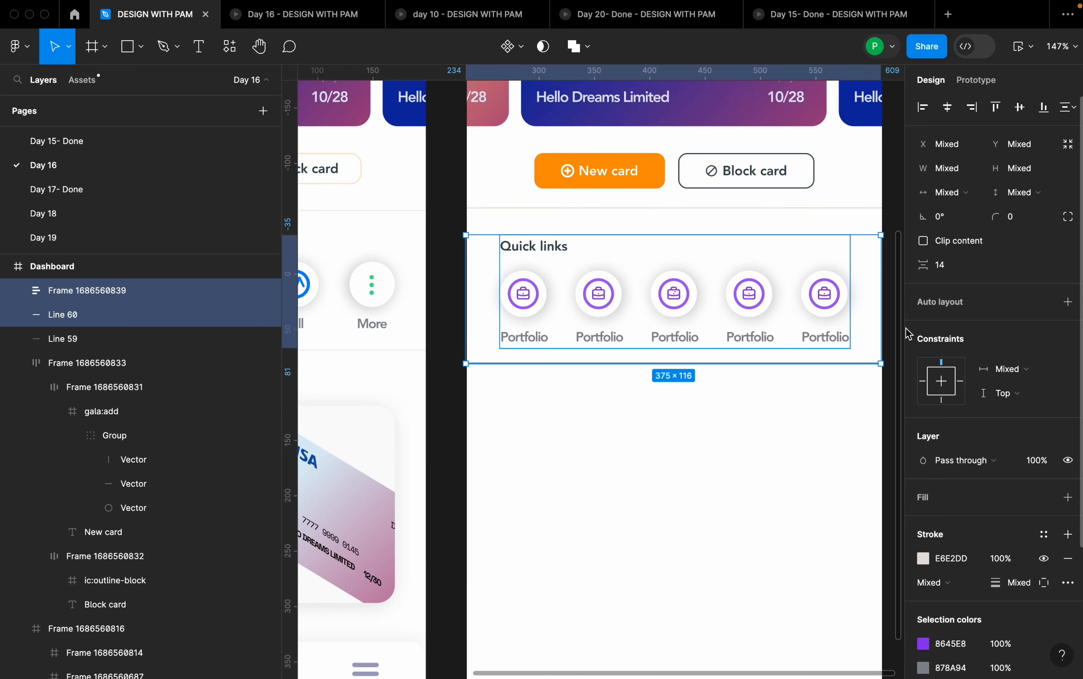
{"action": "left_click", "coordinate": [958, 271]}
{"action": "key", "text": "Return"}
{"action": "left_click", "coordinate": [838, 434]}
- Add the heading "Just for you" below the lower divider in the Quick links heading style and move it to X 25
{"action": "scroll", "coordinate": [837, 434], "scroll_direction": "down", "scroll_amount": 3}
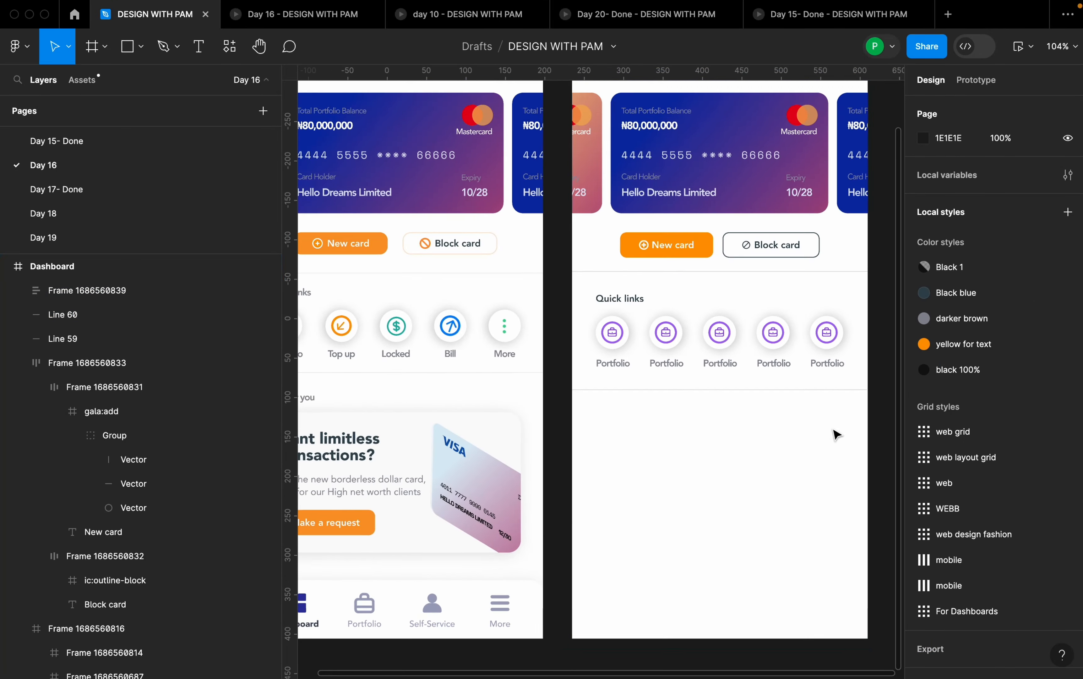
{"action": "scroll", "coordinate": [837, 435], "scroll_direction": "down", "scroll_amount": 2}
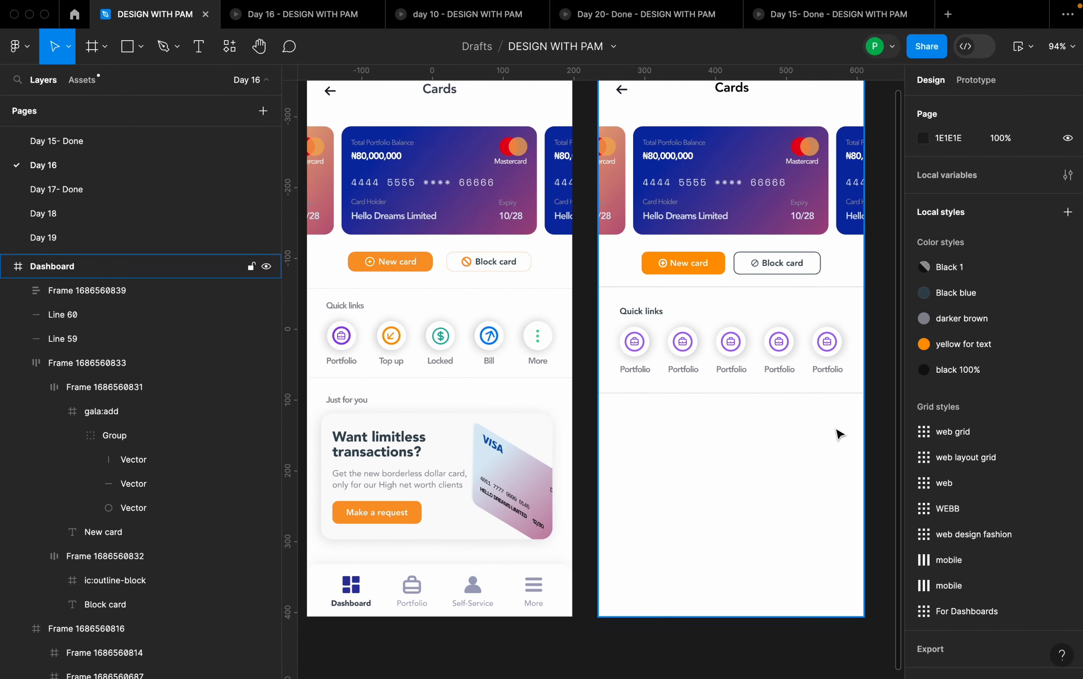
{"action": "scroll", "coordinate": [835, 442], "scroll_direction": "down", "scroll_amount": 1}
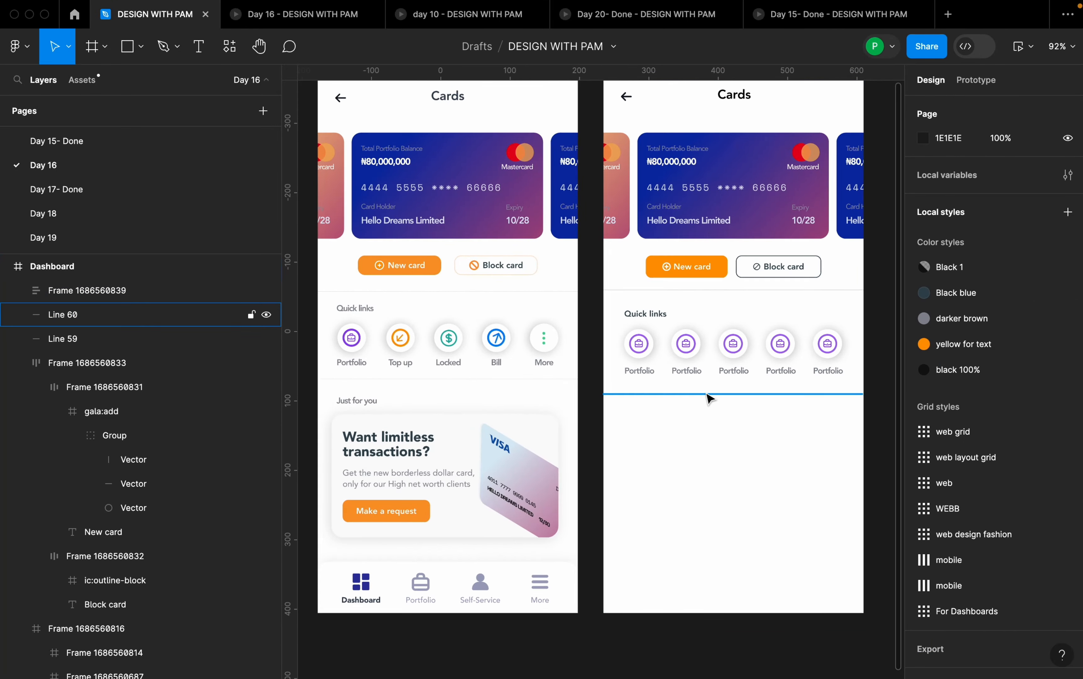
{"action": "double_click", "coordinate": [661, 321]}
{"action": "left_click_drag", "start_coordinate": [658, 320], "coordinate": [653, 415]}
{"action": "double_click", "coordinate": [665, 420]}
{"action": "type", "text": "J"}
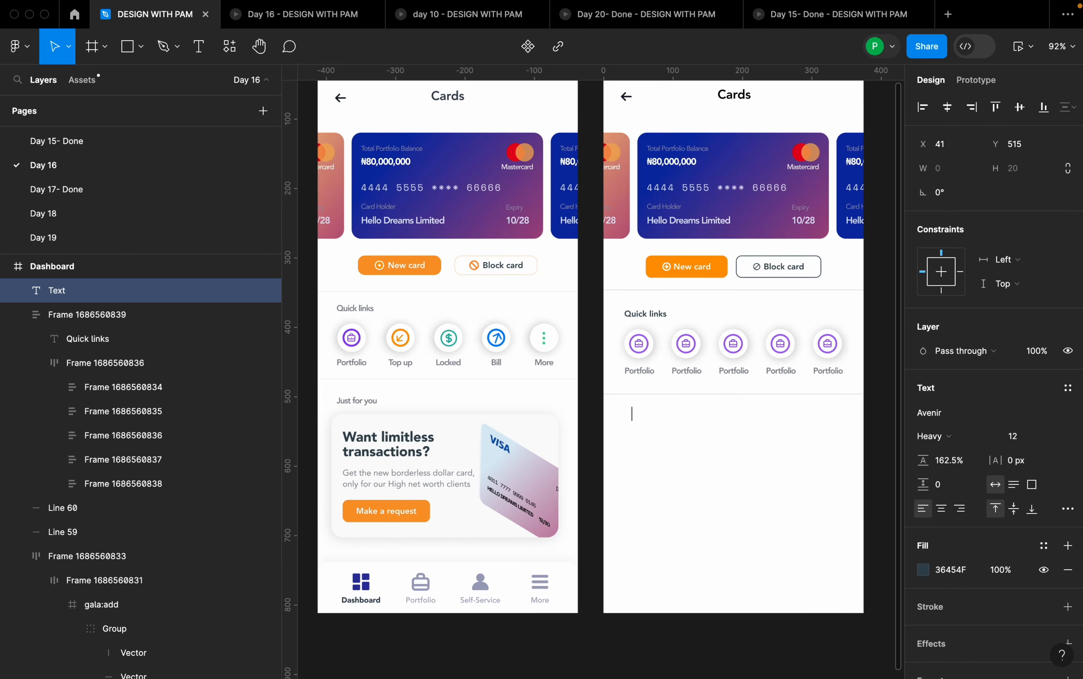
{"action": "type", "text": "ust for yo"}
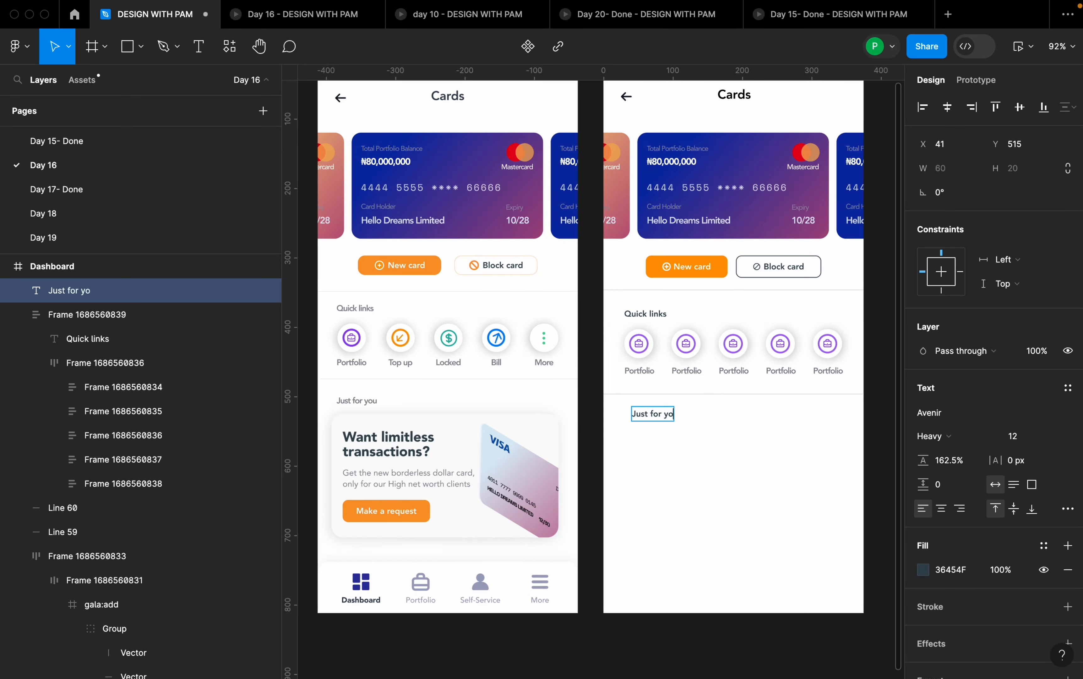
{"action": "type", "text": "u"}
{"action": "key", "text": "Escape"}
{"action": "left_click_drag", "start_coordinate": [666, 423], "coordinate": [654, 423]}
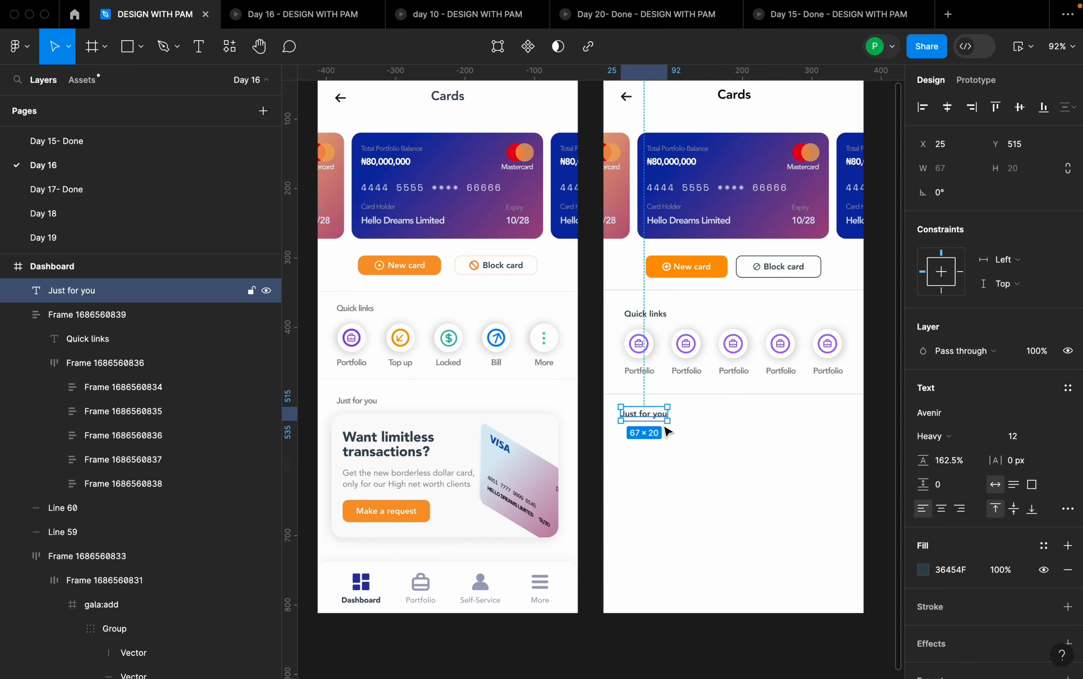
{"action": "left_click", "coordinate": [673, 464]}
- Set the vertical spacing between the lower divider and the "Just for you" heading to 16
{"action": "scroll", "coordinate": [673, 464], "scroll_direction": "down", "scroll_amount": 2}
{"action": "left_click", "coordinate": [648, 373]}
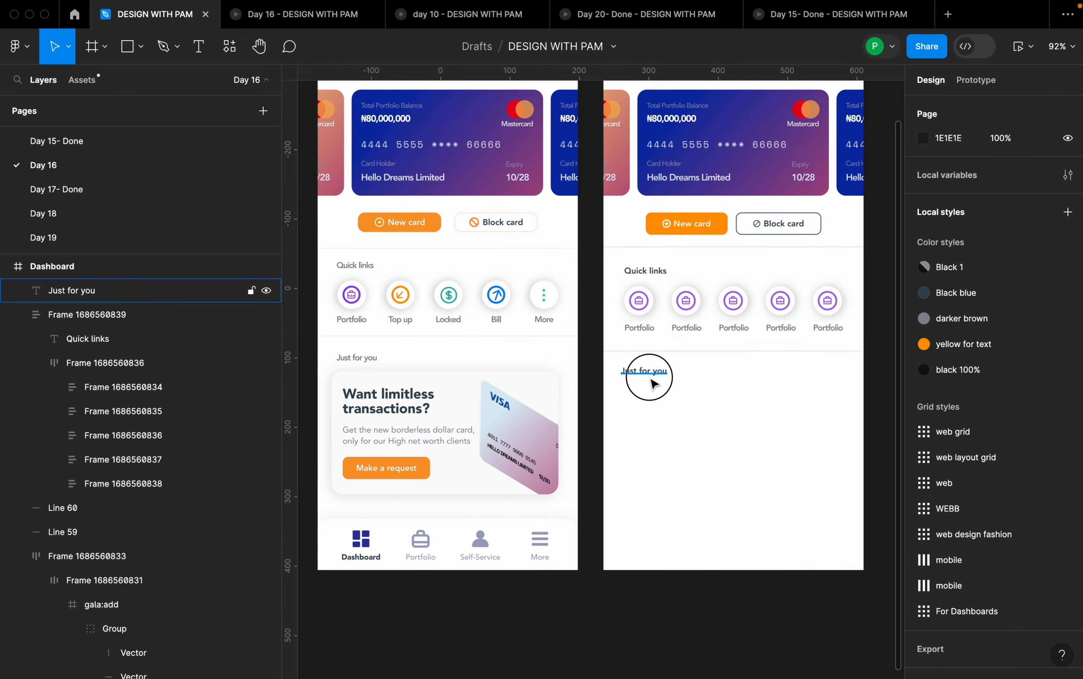
{"action": "left_click", "coordinate": [695, 351], "text": "shift"}
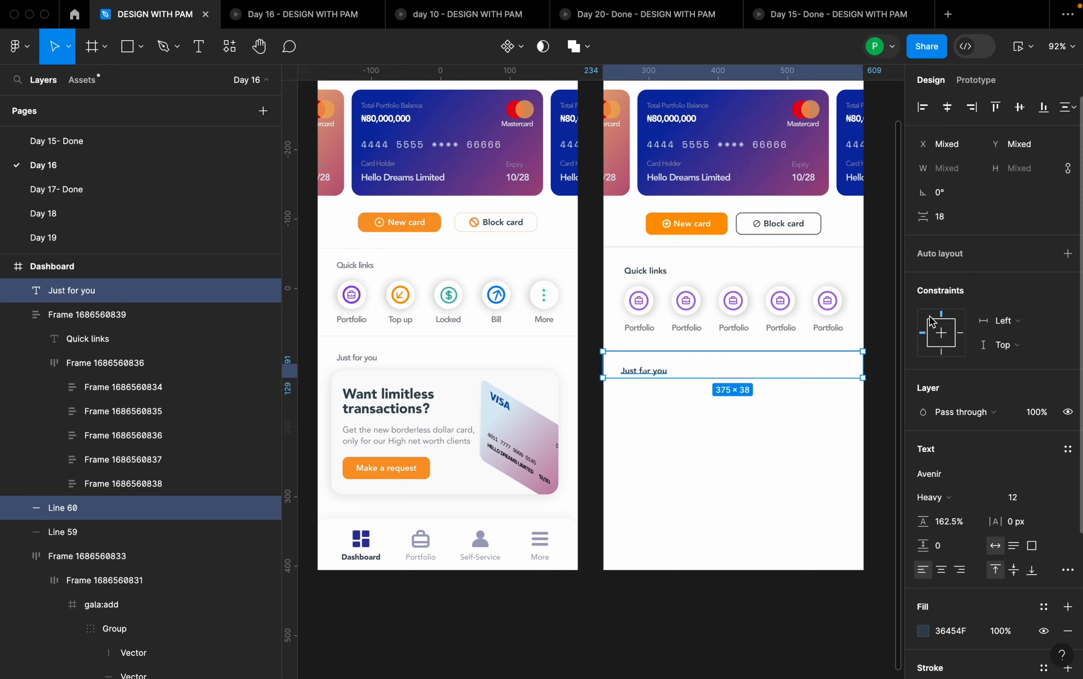
{"action": "left_click", "coordinate": [952, 226]}
{"action": "type", "text": "16"}
{"action": "key", "text": "Return"}
{"action": "left_click", "coordinate": [804, 427]}
- Draw a frame about 327 × 139 below the "Just for you" heading for the promo card
{"action": "scroll", "coordinate": [769, 445], "scroll_direction": "down", "scroll_amount": 1}
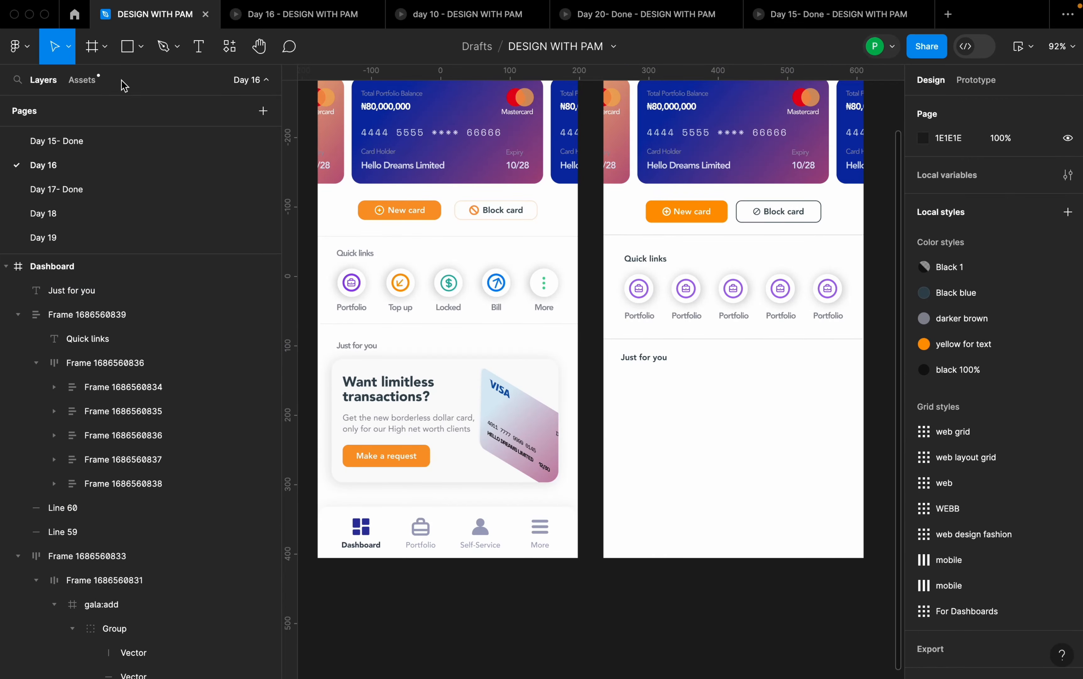
{"action": "left_click", "coordinate": [498, 369]}
{"action": "key", "text": "f"}
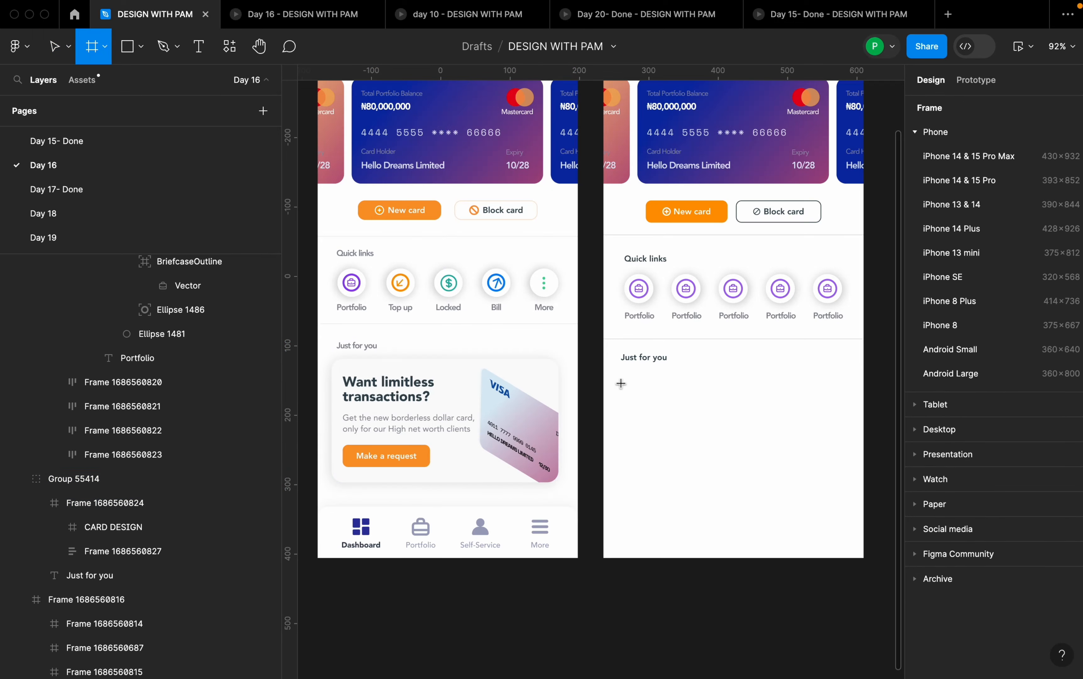
{"action": "left_click_drag", "start_coordinate": [621, 382], "coordinate": [852, 484]}
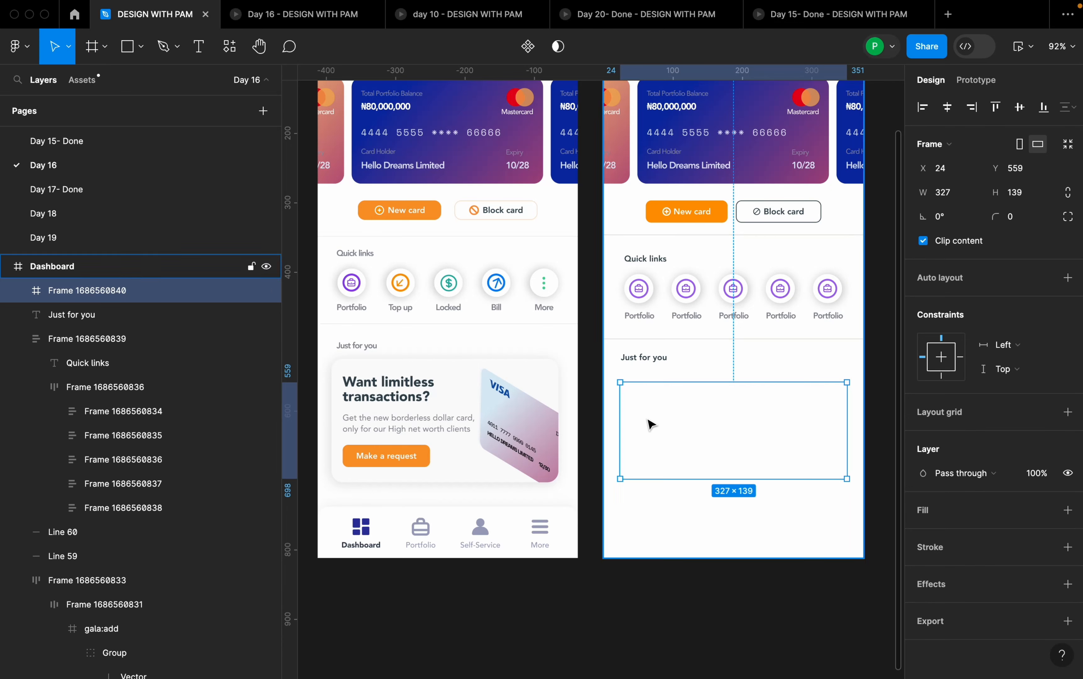
- Show the mobile layout grid on the Dashboard frame
{"action": "scroll", "coordinate": [649, 423], "scroll_direction": "down", "scroll_amount": 3}
{"action": "left_click", "coordinate": [660, 132]}
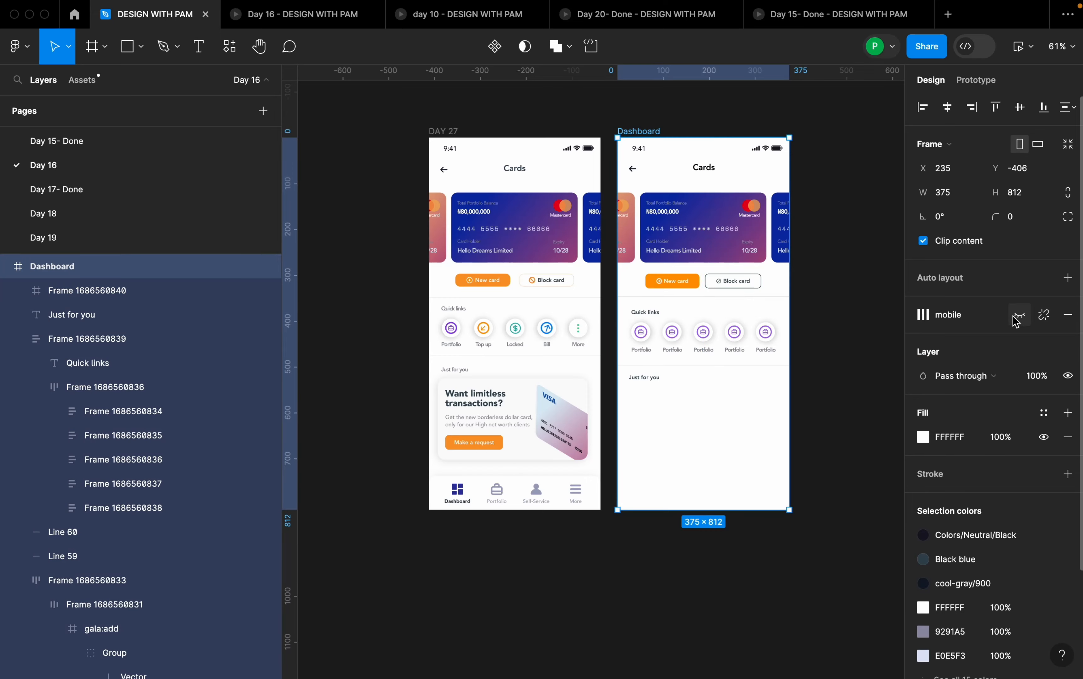
{"action": "key", "text": "shift+g"}
{"action": "scroll", "coordinate": [739, 406], "scroll_direction": "up", "scroll_amount": 5}
- Resize the promo card frame to 326 × 148 with its left edge at X 25
{"action": "left_click", "coordinate": [742, 419]}
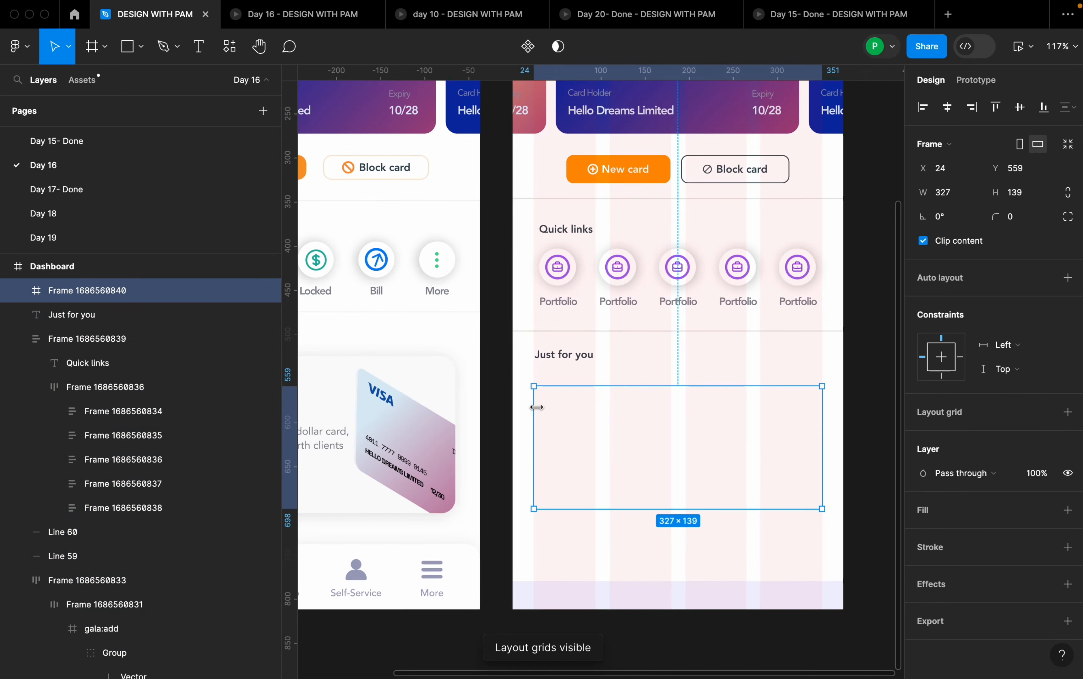
{"action": "mouse_move", "coordinate": [534, 406]}
{"action": "left_mouse_down"}
{"action": "mouse_move", "coordinate": [544, 406]}
{"action": "mouse_move", "coordinate": [534, 406]}
{"action": "left_mouse_up"}
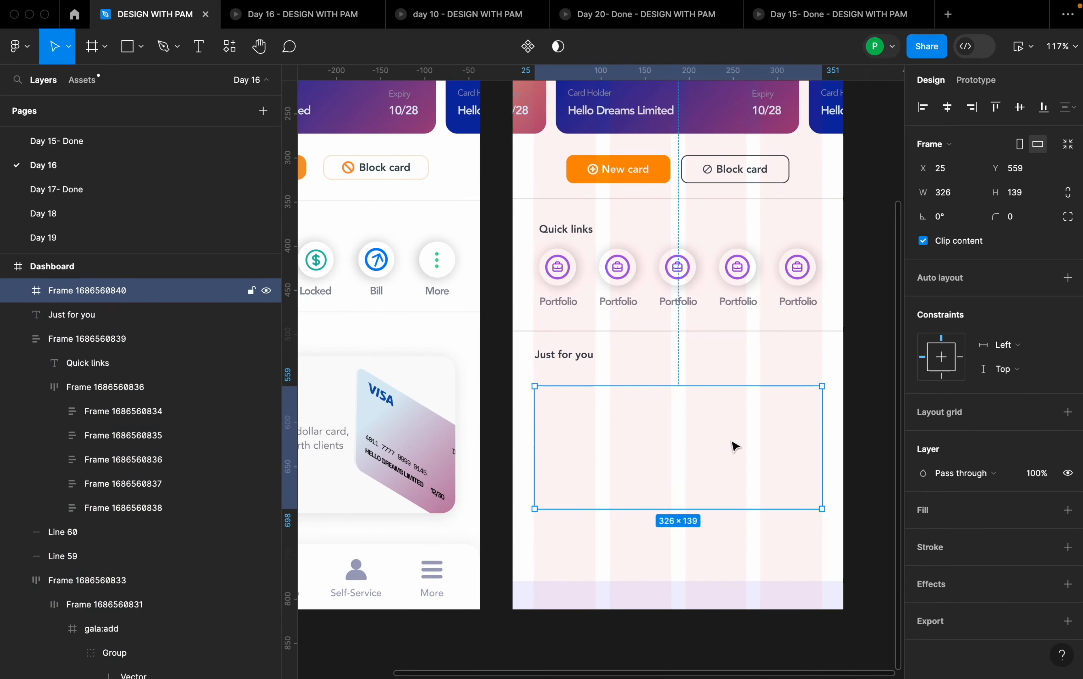
{"action": "left_click_drag", "start_coordinate": [821, 421], "coordinate": [811, 421]}
{"action": "scroll", "coordinate": [818, 430], "scroll_direction": "down", "scroll_amount": 5}
{"action": "scroll", "coordinate": [794, 461], "scroll_direction": "up", "scroll_amount": 1}
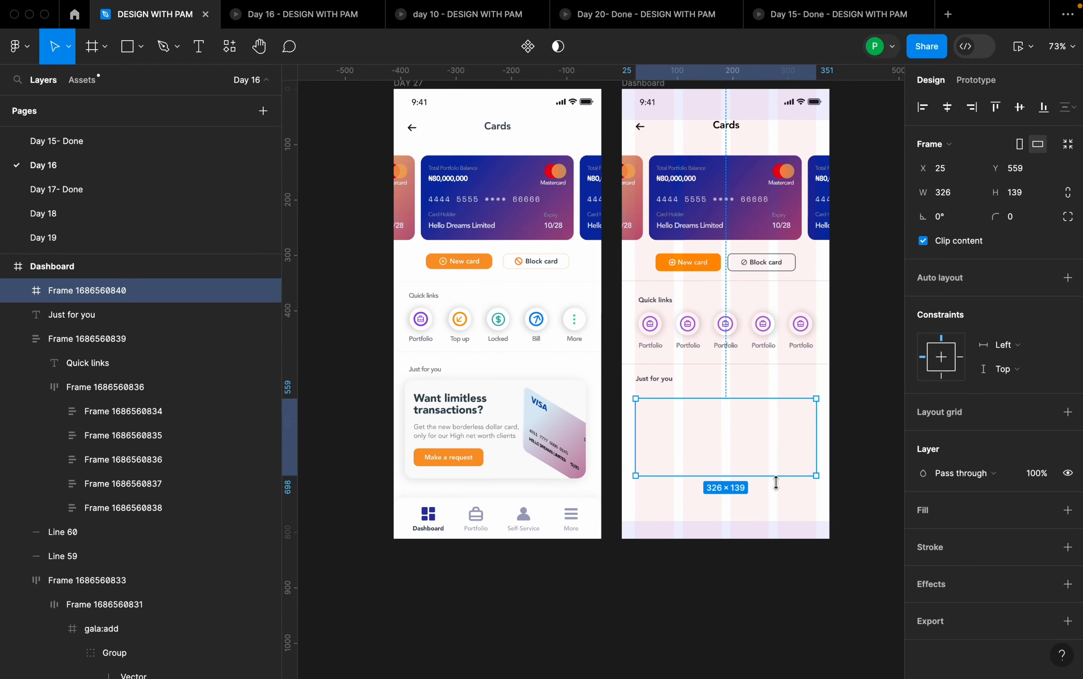
{"action": "left_click_drag", "start_coordinate": [774, 479], "coordinate": [774, 480]}
{"action": "scroll", "coordinate": [754, 468], "scroll_direction": "up", "scroll_amount": 1}
{"action": "scroll", "coordinate": [754, 468], "scroll_direction": "up", "scroll_amount": 1}
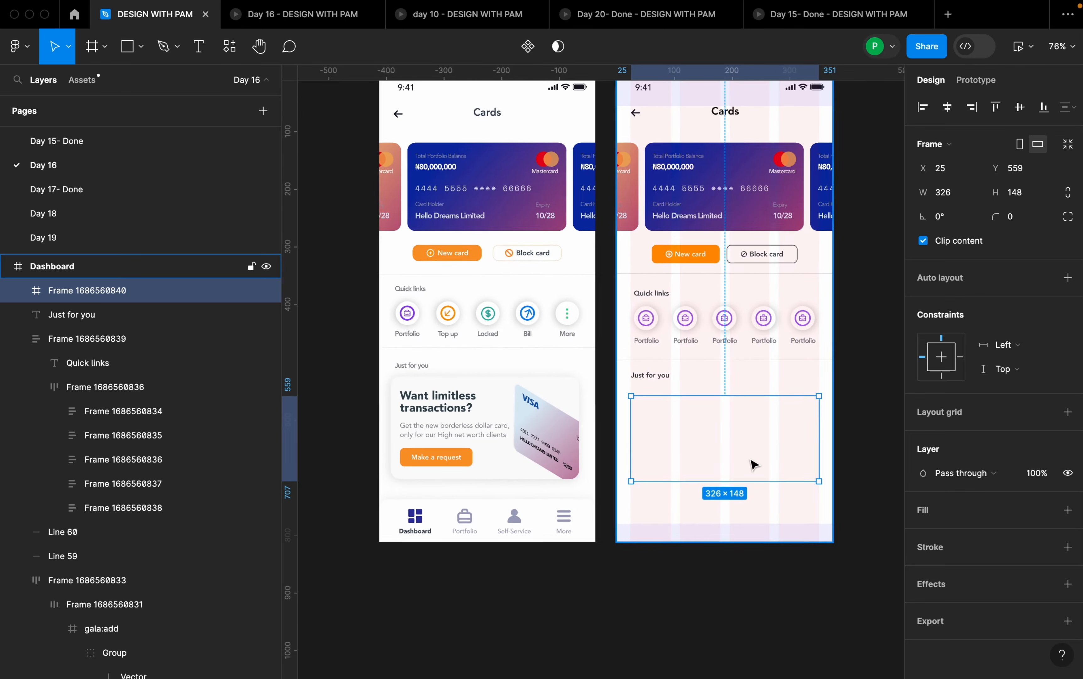
- Set the promo card frame's corner radius to 12
{"action": "left_click", "coordinate": [1016, 220]}
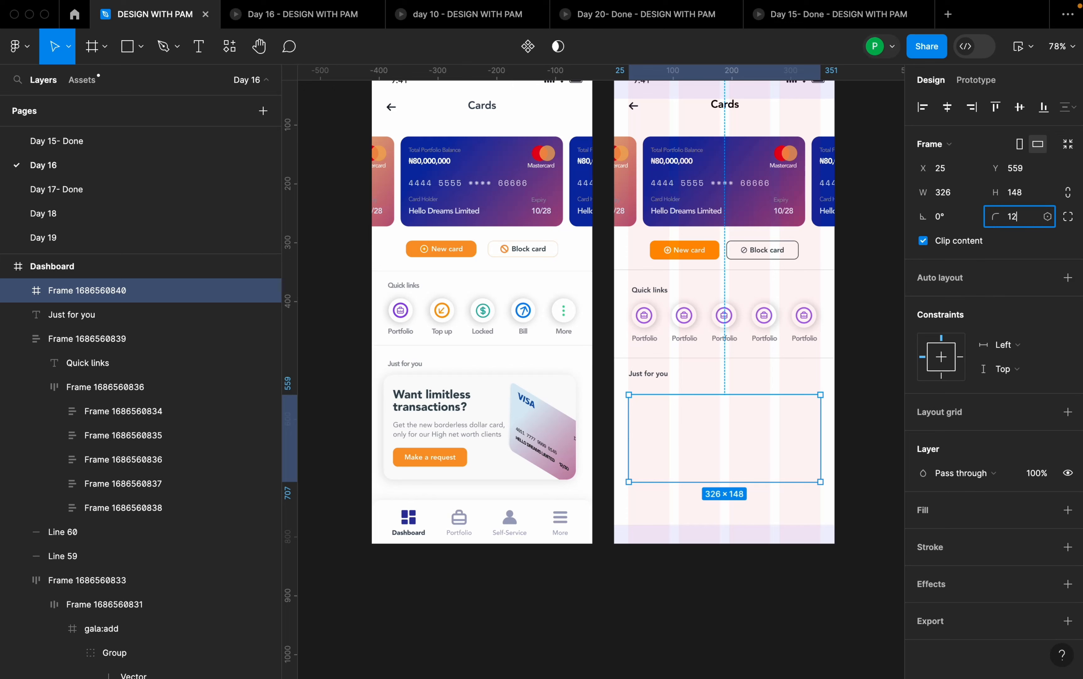
{"action": "key", "text": "Return"}
{"action": "left_click", "coordinate": [863, 371]}
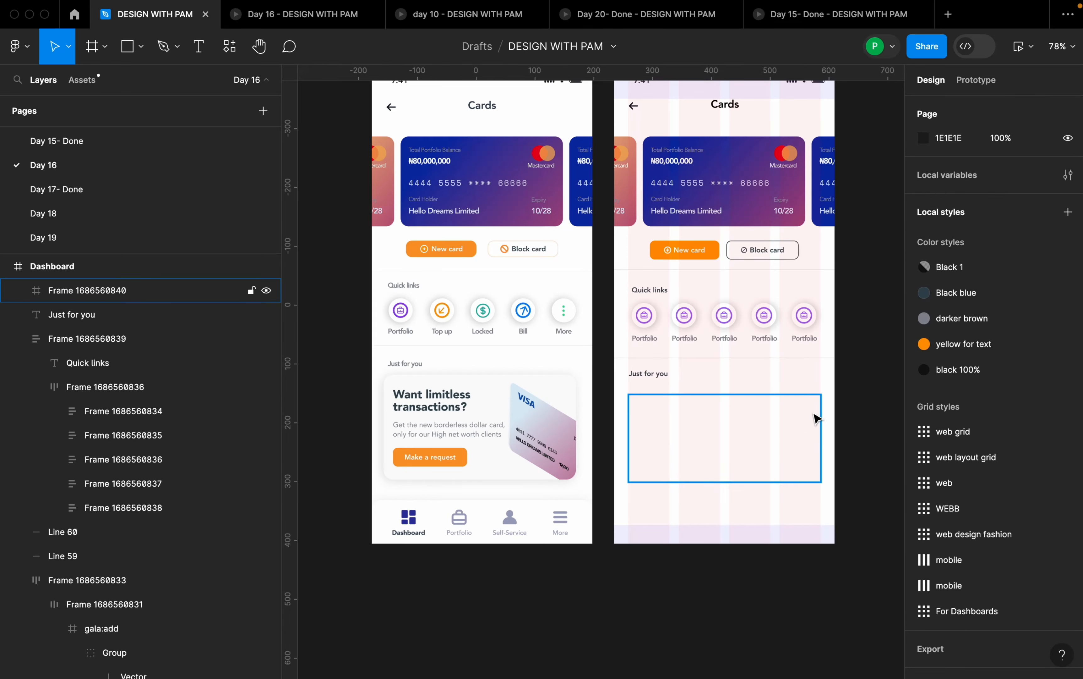
- Give the promo card frame a solid red fill, E01C1C
{"action": "left_click", "coordinate": [817, 419]}
{"action": "left_click", "coordinate": [1068, 510]}
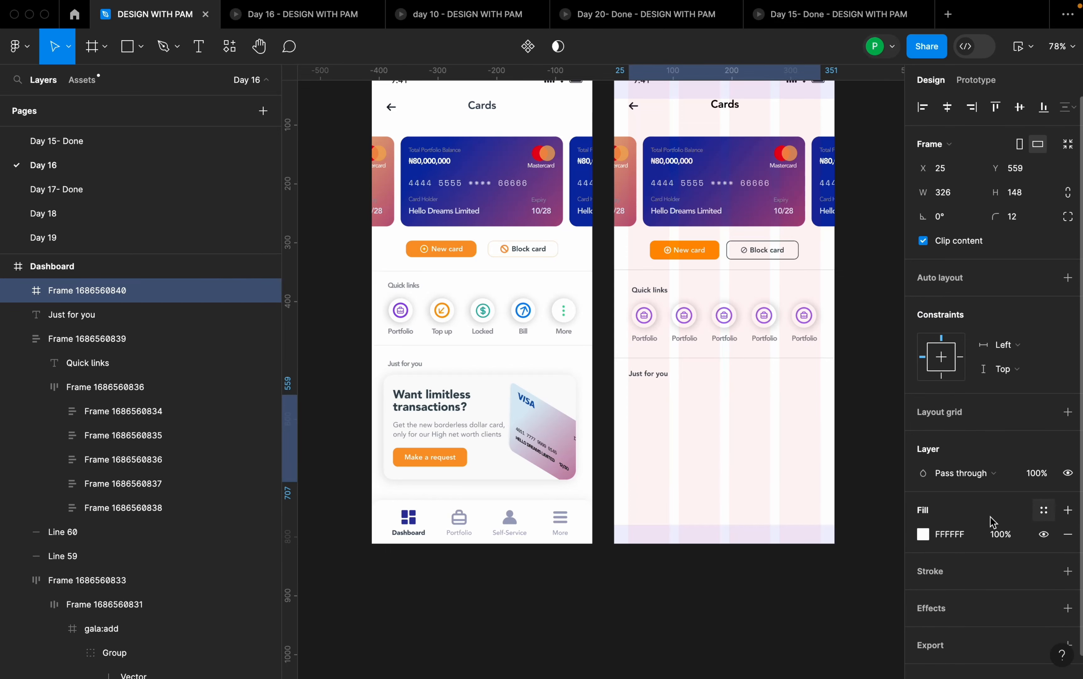
{"action": "left_click", "coordinate": [924, 534]}
{"action": "left_click_drag", "start_coordinate": [868, 355], "coordinate": [882, 311]}
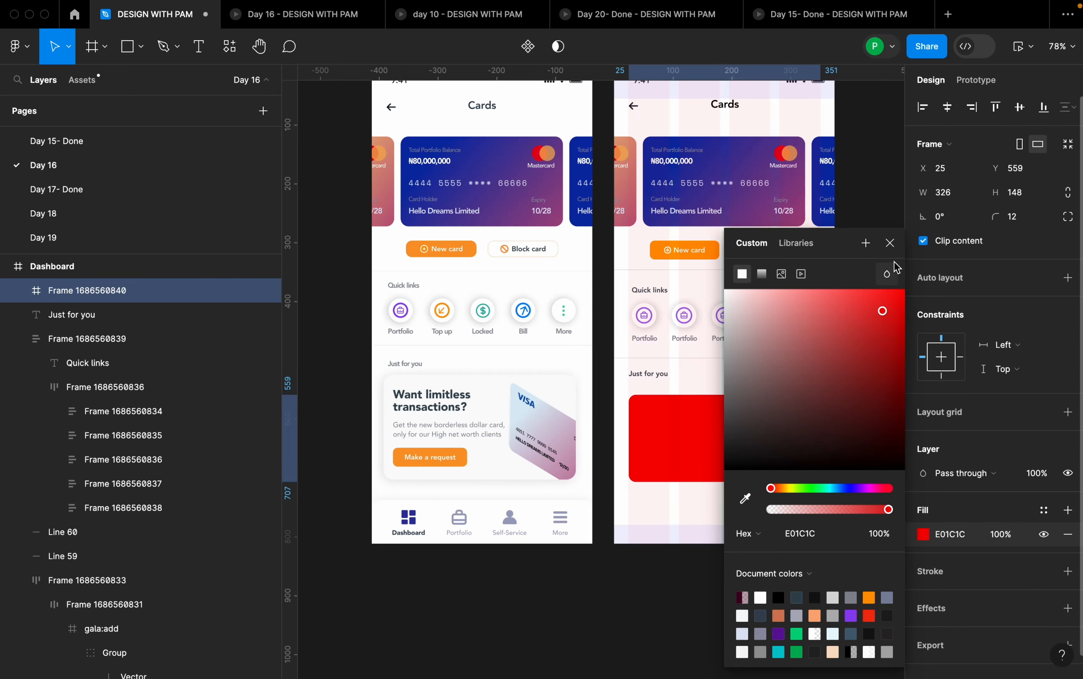
{"action": "left_click", "coordinate": [890, 244]}
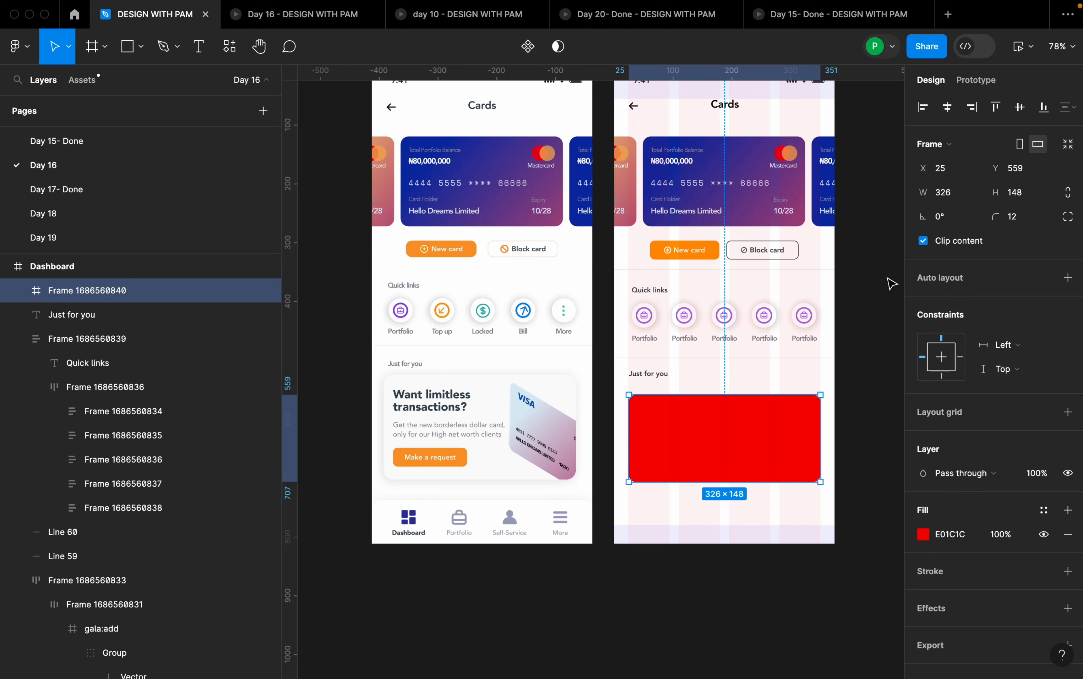
{"action": "scroll", "coordinate": [863, 425], "scroll_direction": "down", "scroll_amount": 2}
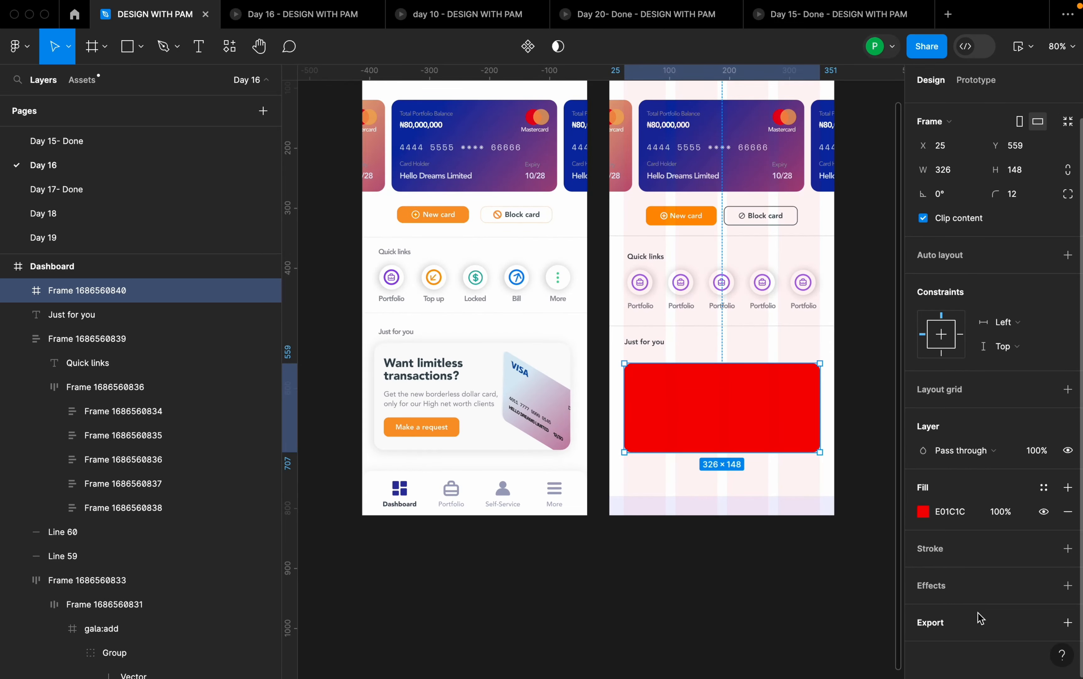
- Add a drop shadow to the promo card frame with X -2, Y 2 and blur 20
{"action": "left_click", "coordinate": [1068, 585]}
{"action": "scroll", "coordinate": [963, 598], "scroll_direction": "down", "scroll_amount": 1}
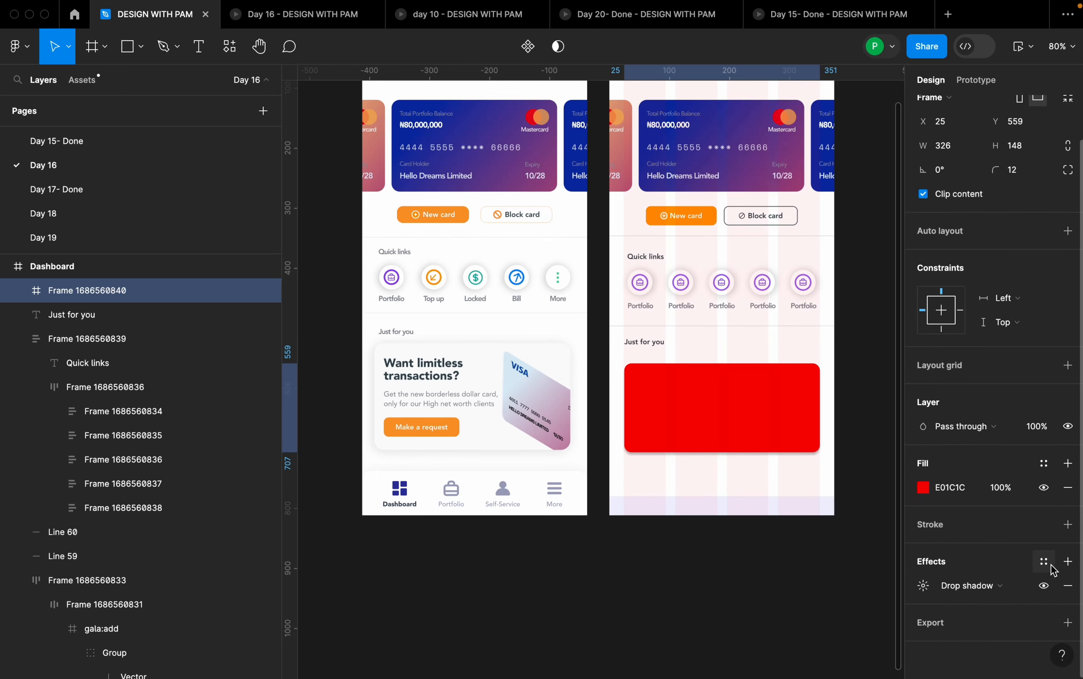
{"action": "left_click", "coordinate": [924, 587]}
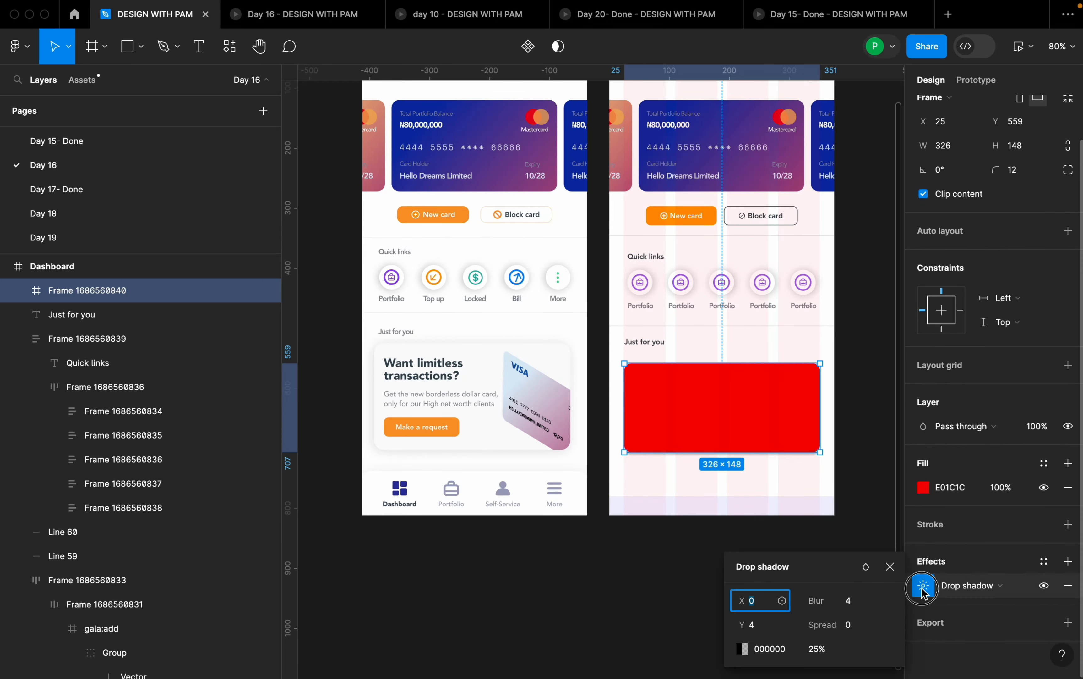
{"action": "left_click", "coordinate": [758, 603]}
{"action": "left_click", "coordinate": [761, 629]}
{"action": "type", "text": "2"}
{"action": "left_click", "coordinate": [855, 607]}
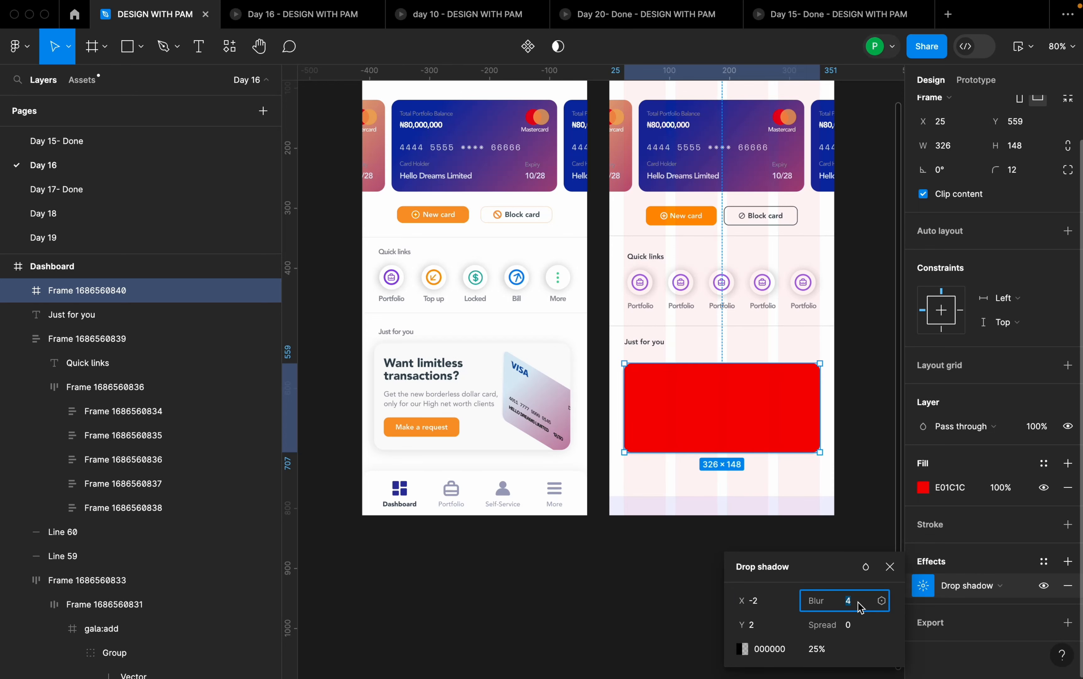
{"action": "key", "text": "Return"}
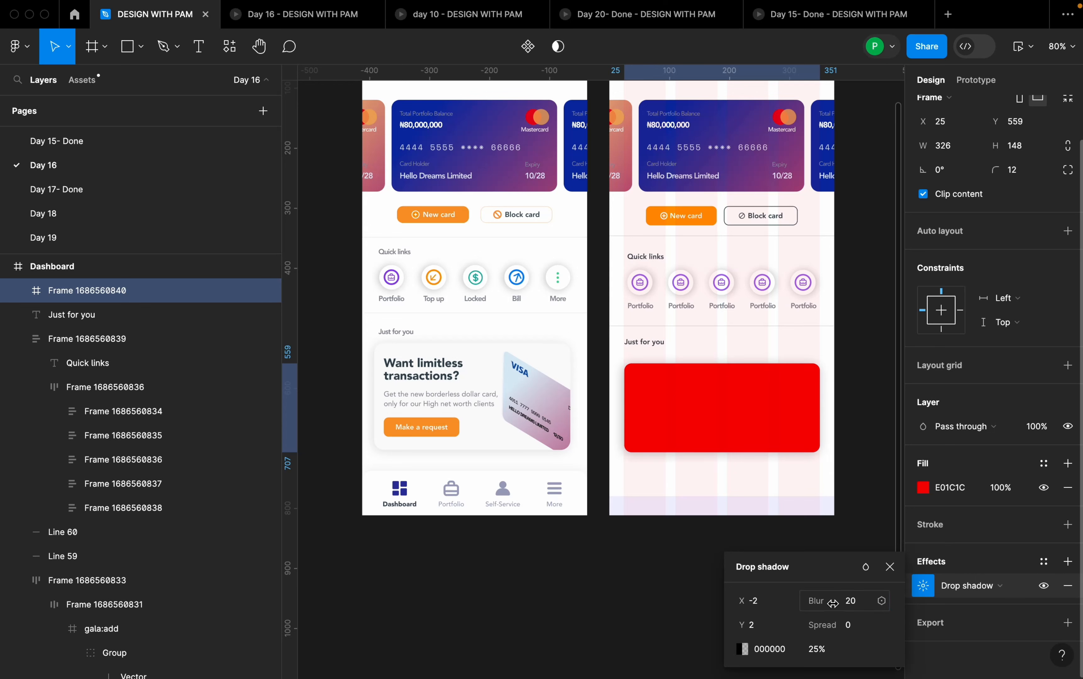
- Set the promo card's drop shadow colour to 8B8B8B
{"action": "left_click", "coordinate": [793, 651]}
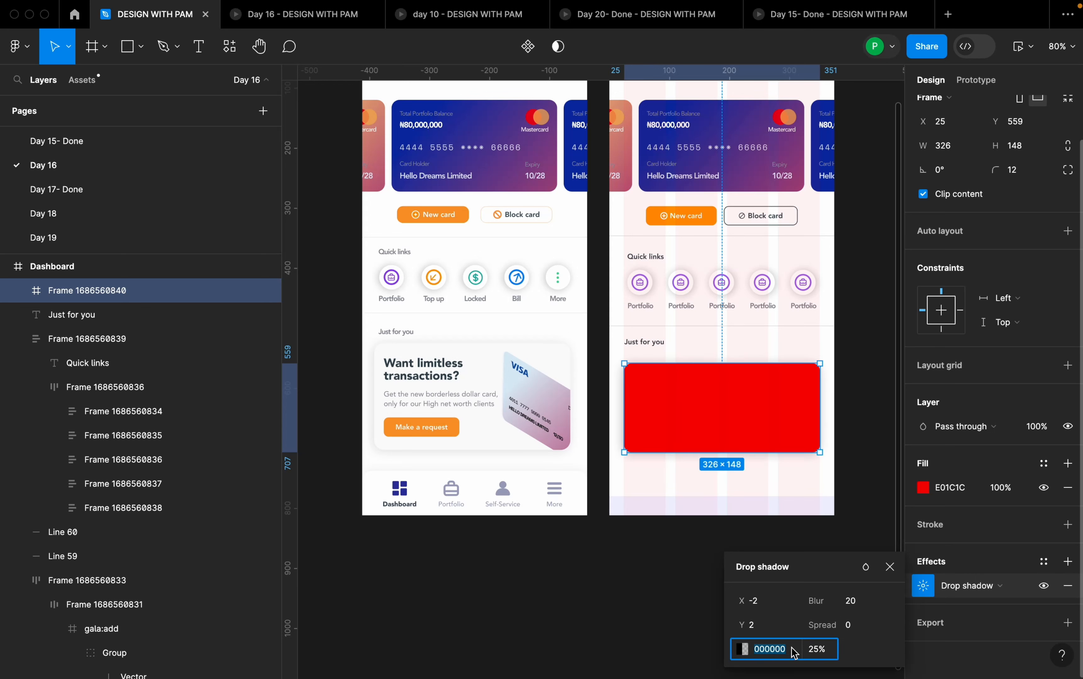
{"action": "type", "text": "8b8b8b"}
{"action": "key", "text": "Return"}
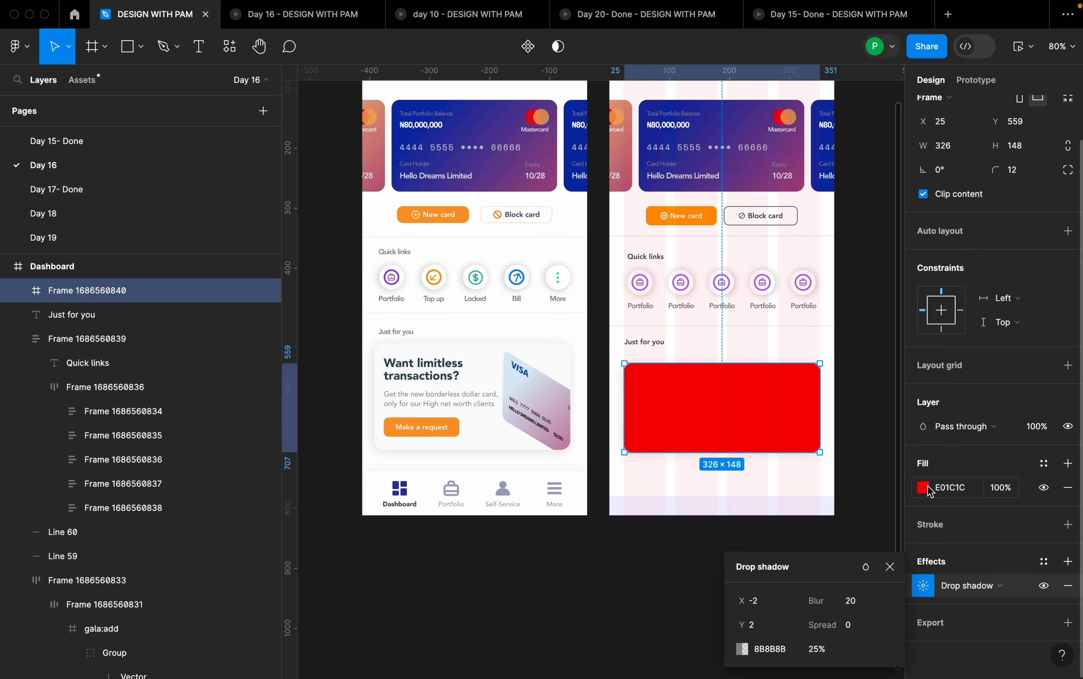
- Change the promo card frame's fill to white, FFFFFF
{"action": "left_click", "coordinate": [923, 486]}
{"action": "left_click_drag", "start_coordinate": [778, 330], "coordinate": [720, 290]}
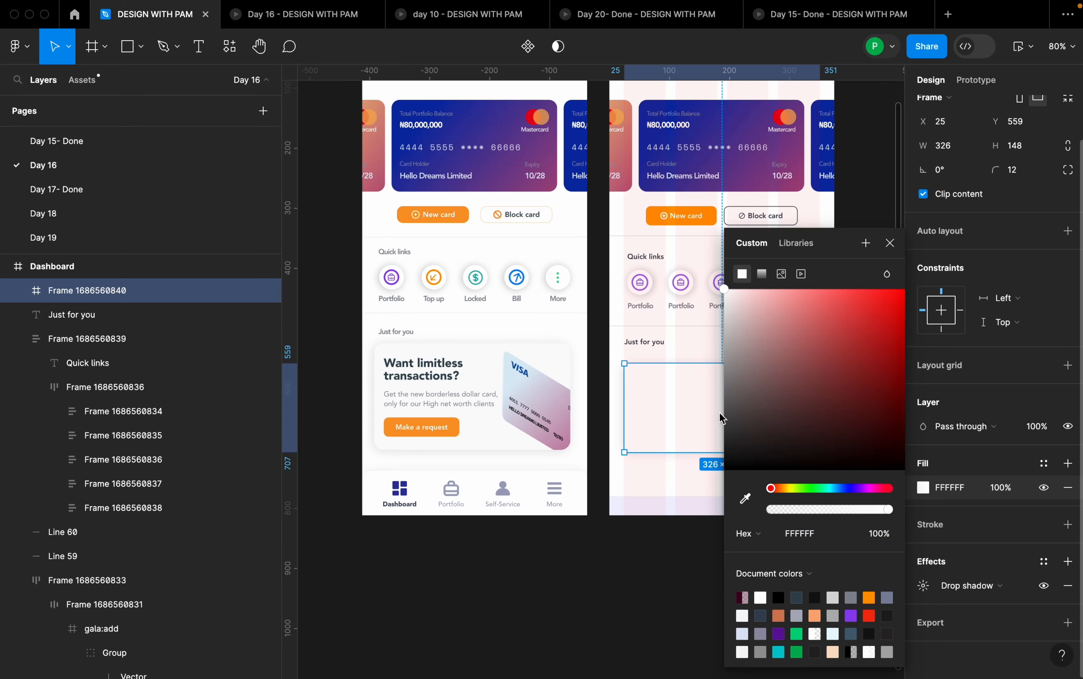
{"action": "left_click", "coordinate": [684, 479]}
- Set the vertical spacing between the Just for you heading and the promo card frame to 14
{"action": "scroll", "coordinate": [866, 437], "scroll_direction": "up", "scroll_amount": 2}
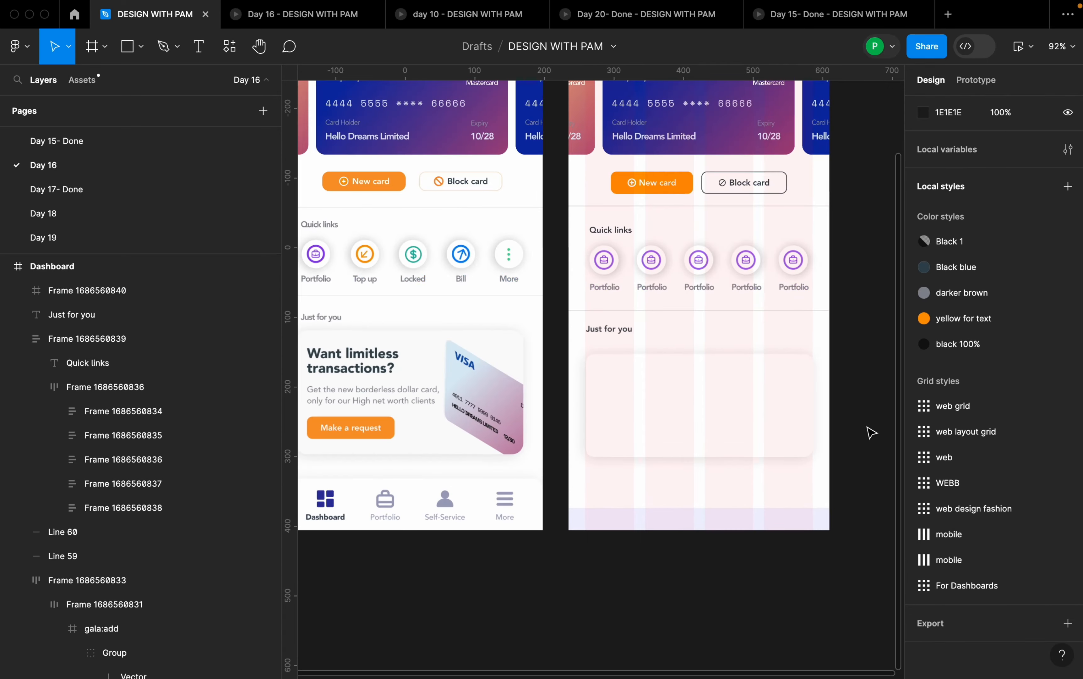
{"action": "left_click", "coordinate": [734, 388]}
{"action": "left_click", "coordinate": [640, 337], "text": "shift"}
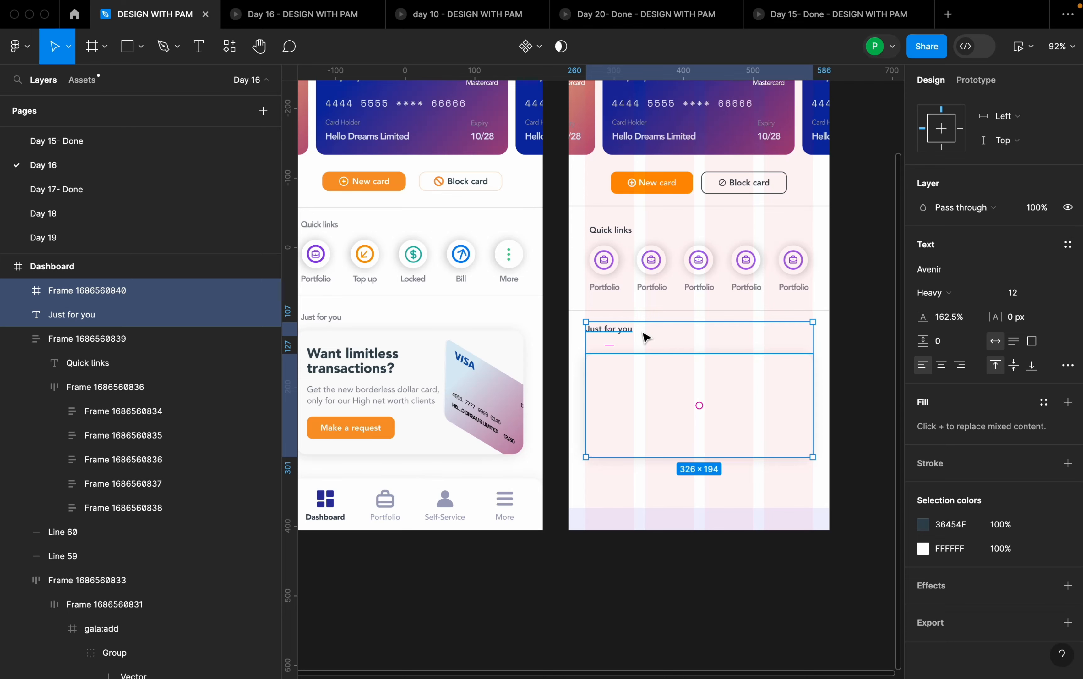
{"action": "scroll", "coordinate": [652, 335], "scroll_direction": "down", "scroll_amount": 5}
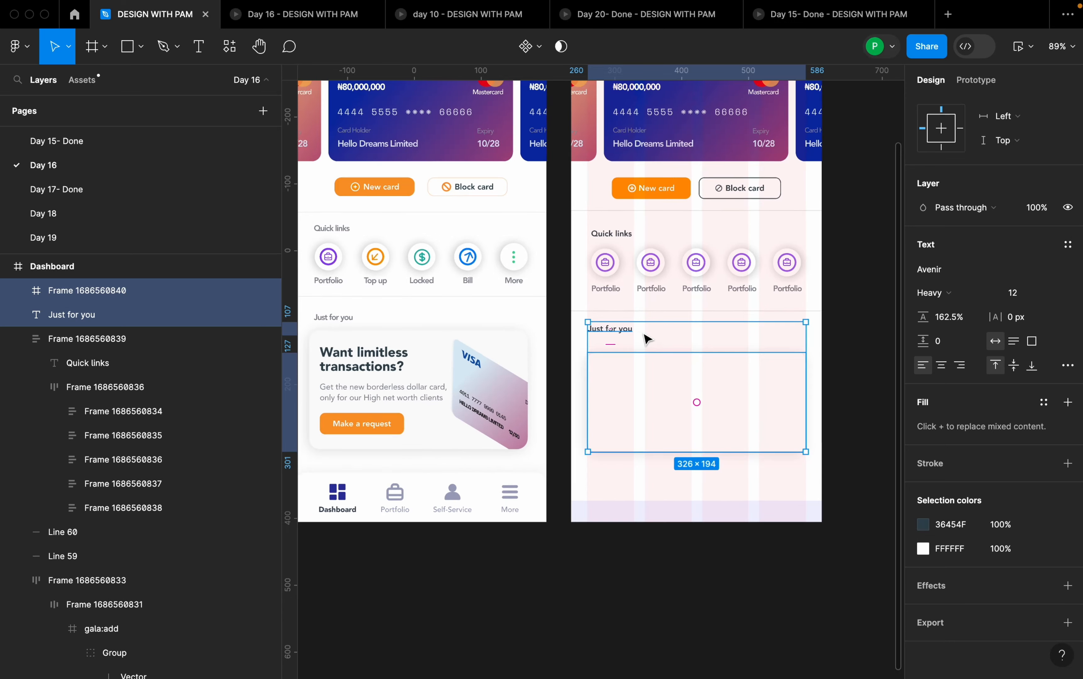
{"action": "scroll", "coordinate": [964, 314], "scroll_direction": "up", "scroll_amount": 2}
{"action": "scroll", "coordinate": [965, 343], "scroll_direction": "up", "scroll_amount": 4}
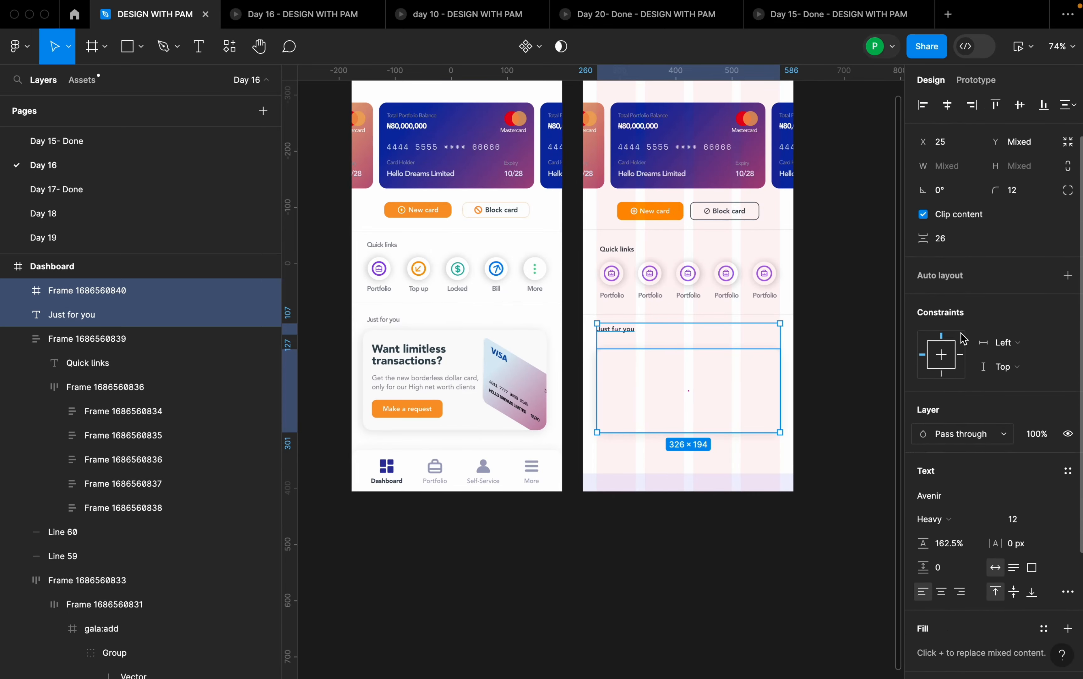
{"action": "left_click", "coordinate": [955, 242]}
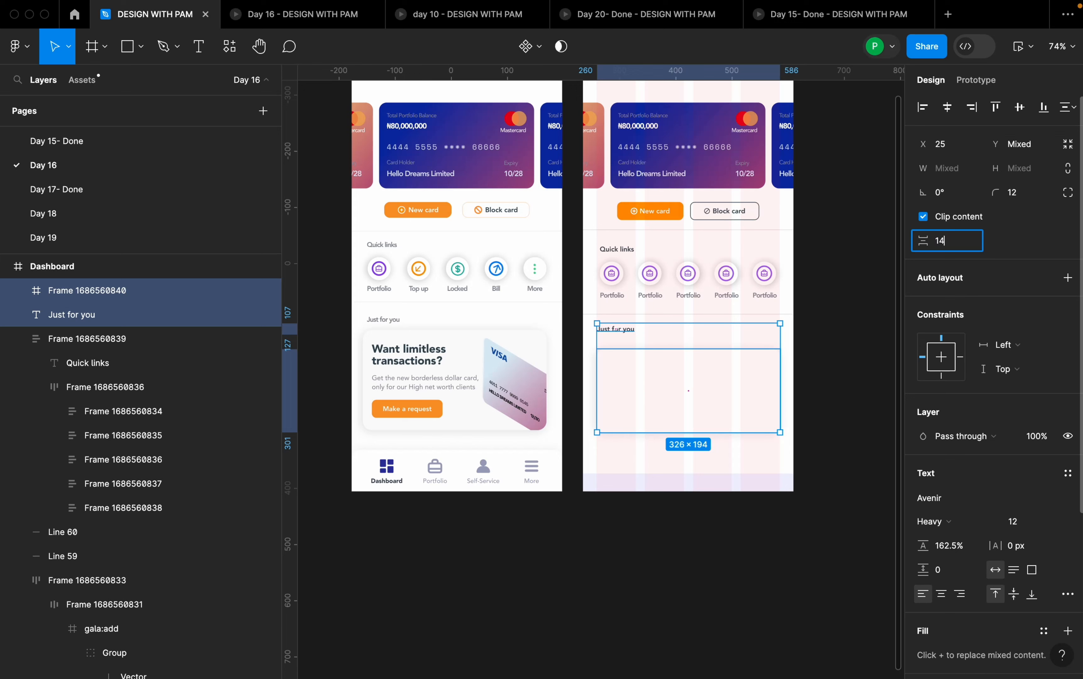
{"action": "key", "text": "Return"}
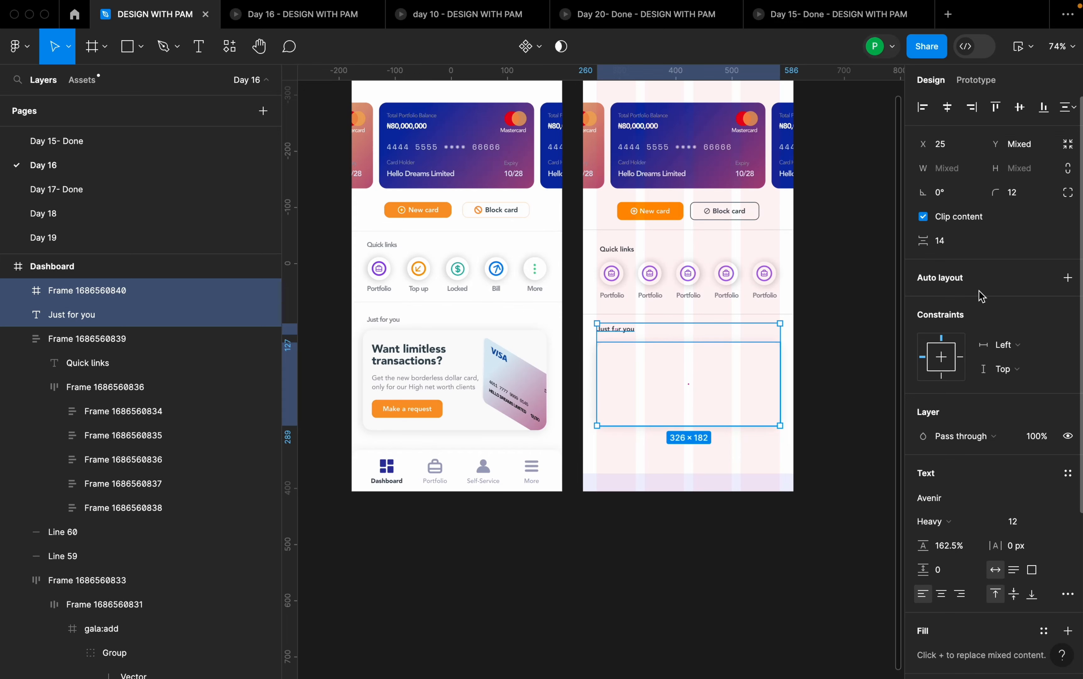
{"action": "left_click", "coordinate": [824, 334]}
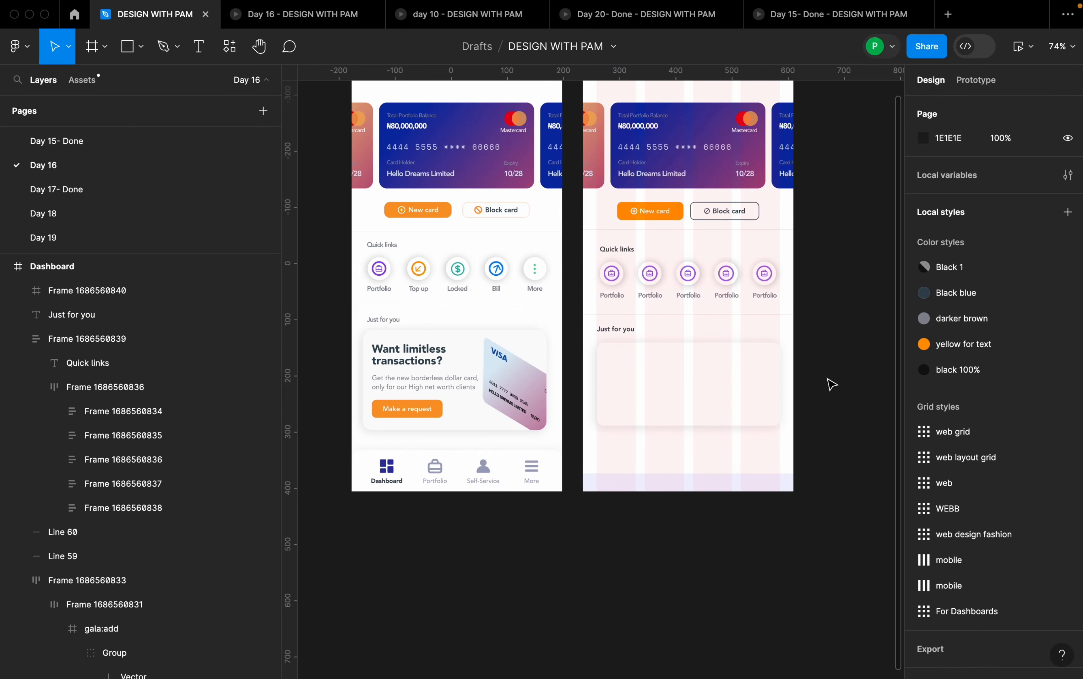
- Extend the promo card frame downward to a height of about 180
{"action": "scroll", "coordinate": [830, 384], "scroll_direction": "up", "scroll_amount": 1}
{"action": "left_click", "coordinate": [676, 421]}
{"action": "left_click_drag", "start_coordinate": [704, 426], "coordinate": [706, 434]}
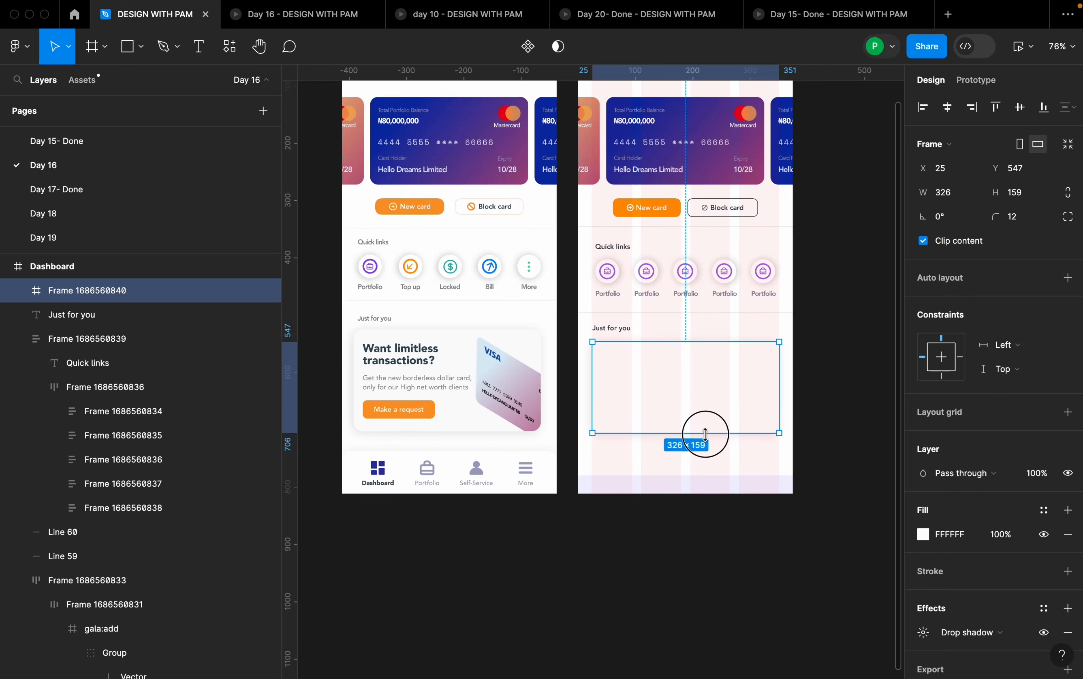
{"action": "left_click", "coordinate": [805, 415]}
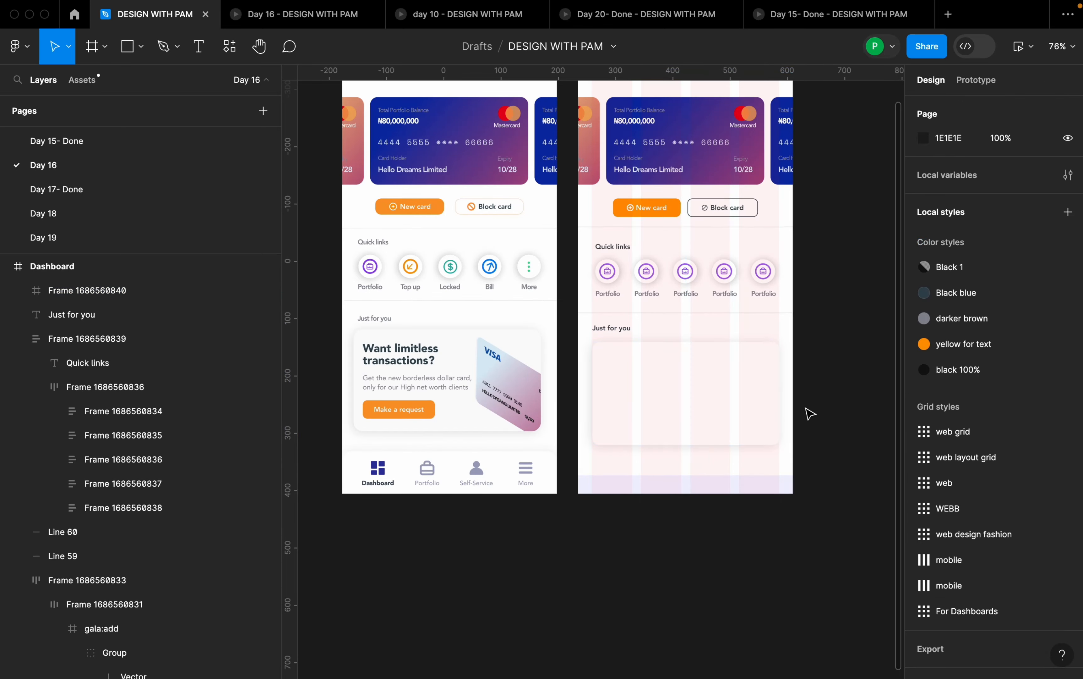
- Add the text "Want limitless transactions?" inside the promo card and place it near the card's upper-left corner
{"action": "key", "text": "t"}
{"action": "left_click", "coordinate": [663, 400]}
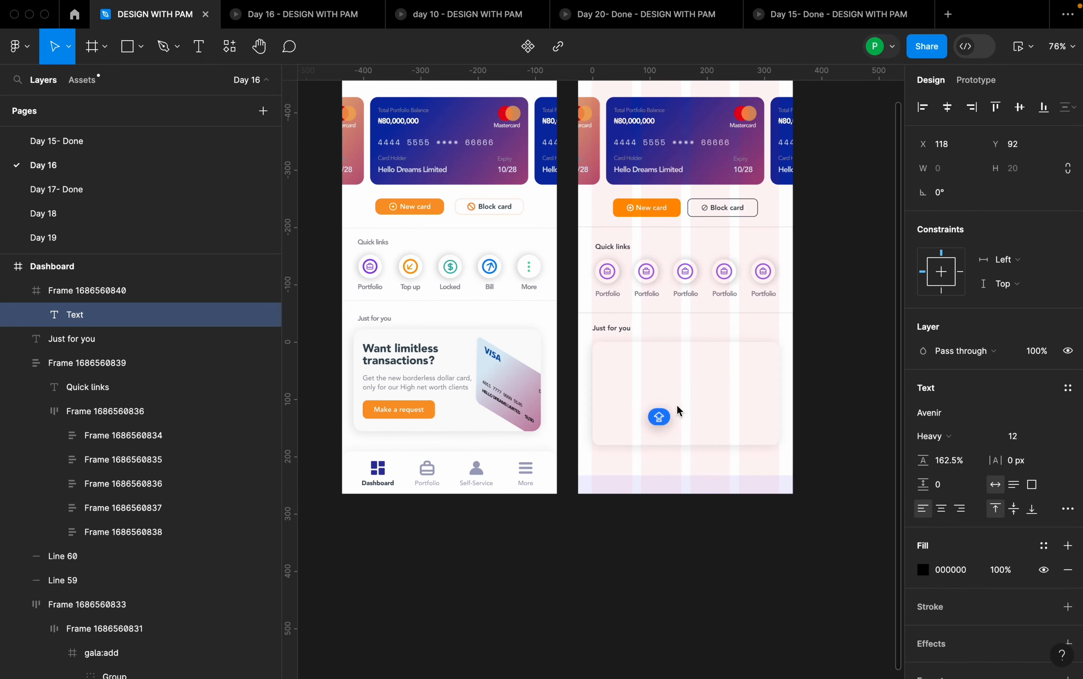
{"action": "type", "text": "Wamty"}
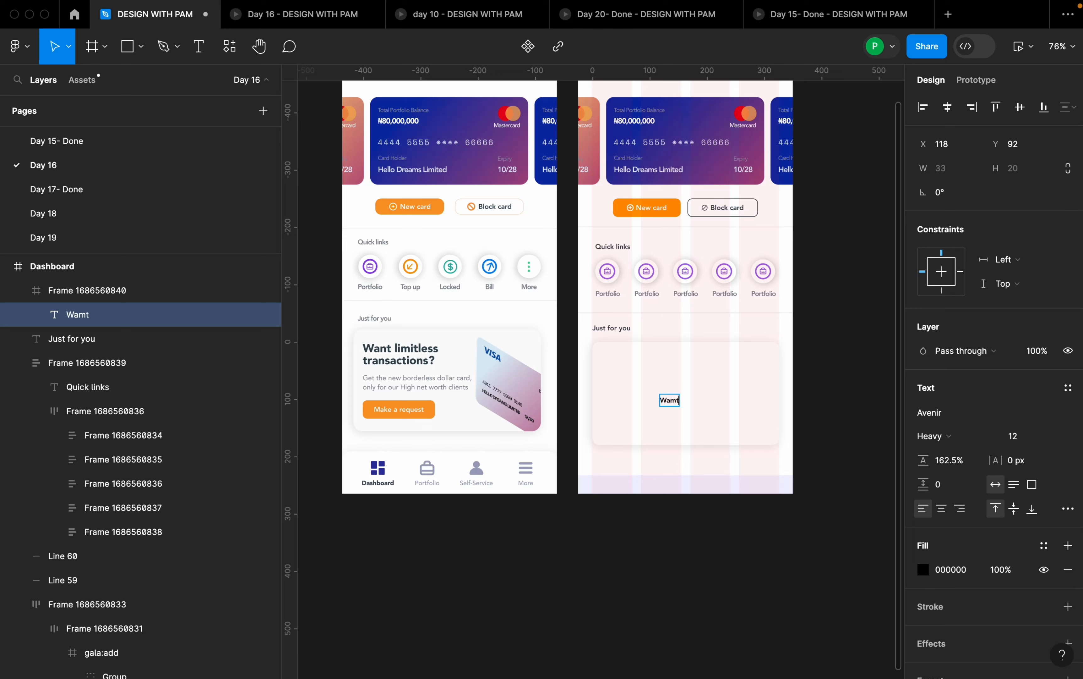
{"action": "key", "text": "BackSpace"}
{"action": "key", "text": "BackSpace"}
{"action": "type", "text": "nt limit"}
{"action": "key", "text": "BackSpace"}
{"action": "key", "text": "BackSpace"}
{"action": "key", "text": "BackSpace"}
{"action": "key", "text": "BackSpace"}
{"action": "type", "text": "tless transa"}
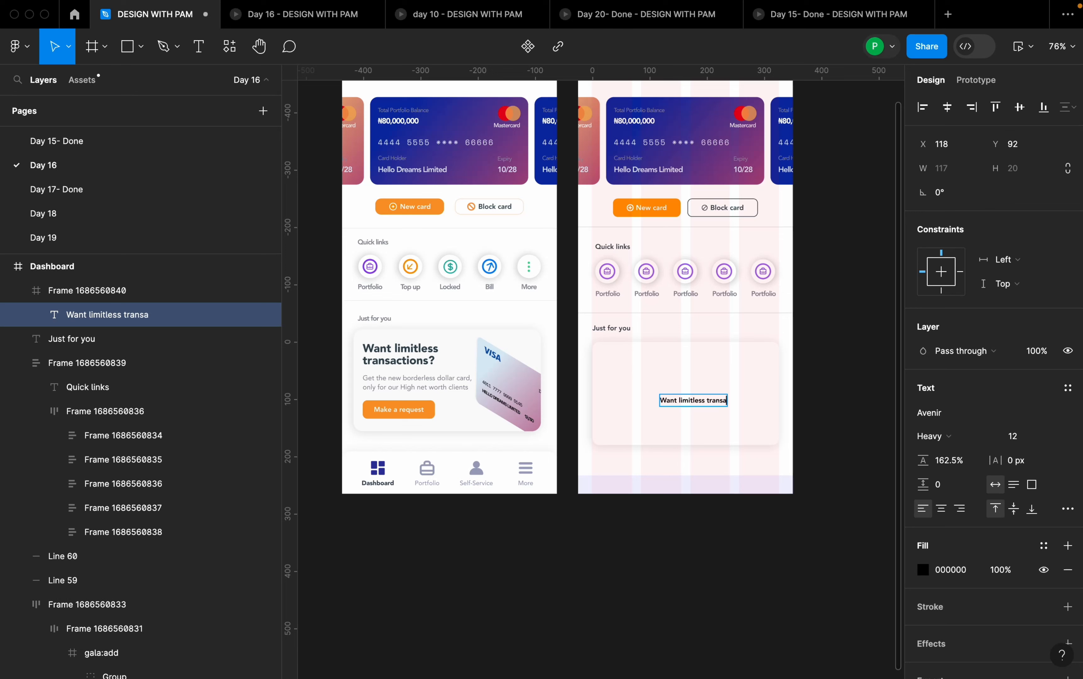
{"action": "key", "text": "BackSpace"}
{"action": "key", "text": "BackSpace"}
{"action": "type", "text": "ns"}
{"action": "key", "text": "Escape"}
{"action": "left_click_drag", "start_coordinate": [714, 406], "coordinate": [668, 380]}
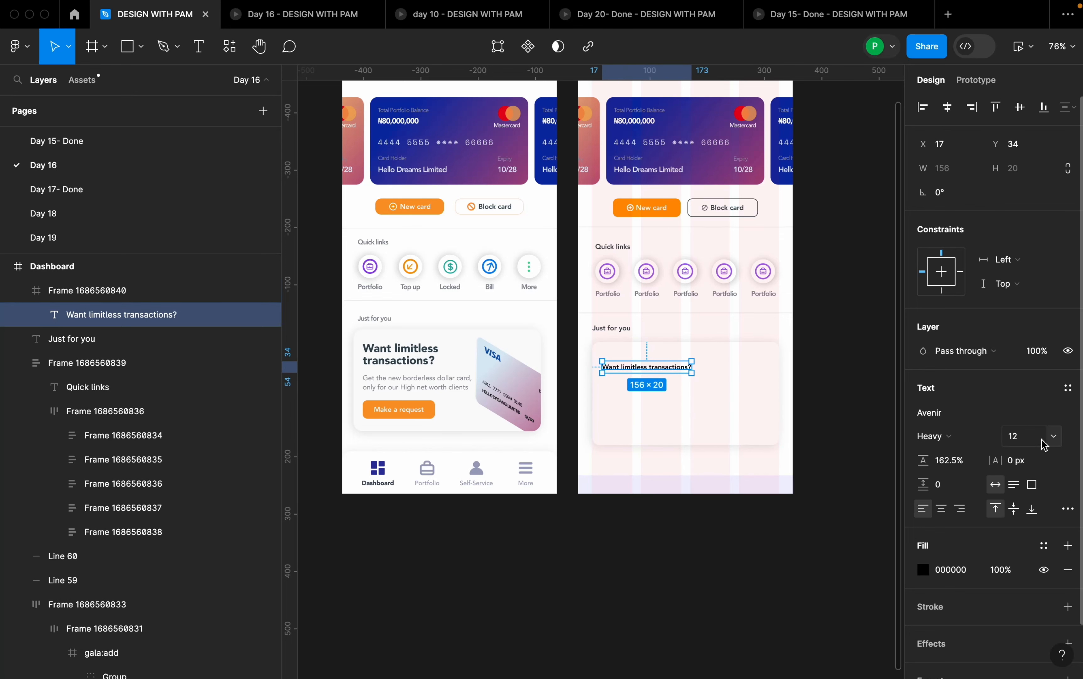
- Set the promo headline to font size 20 and narrow its text box to about 137 wide so it wraps onto two lines
{"action": "left_click", "coordinate": [1057, 440]}
{"action": "left_click", "coordinate": [1050, 526]}
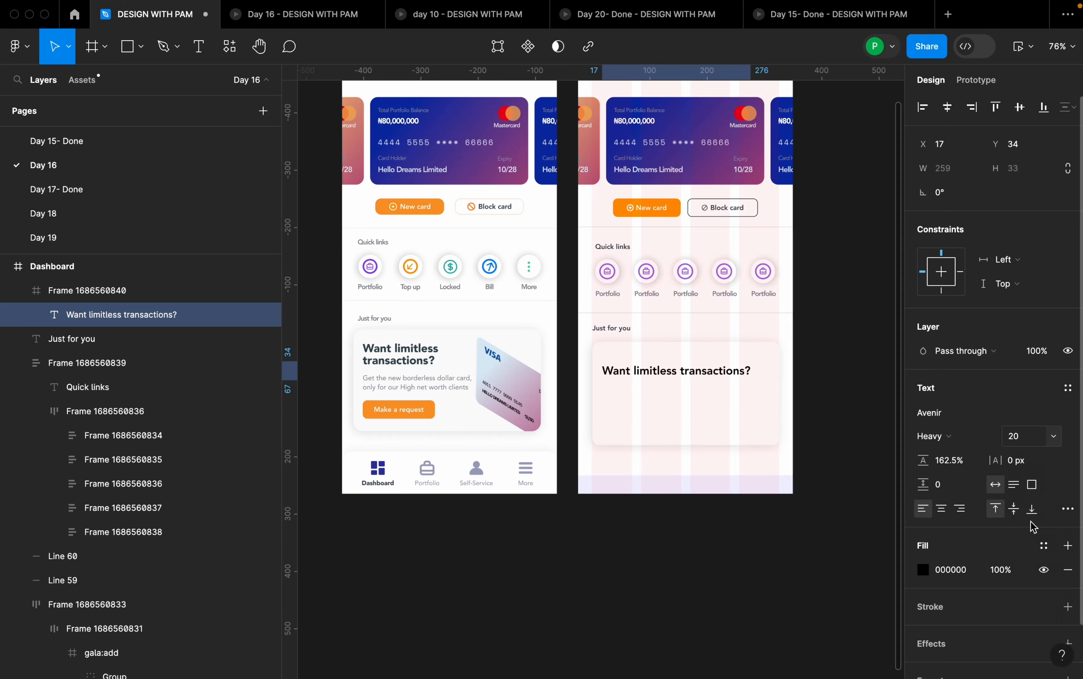
{"action": "scroll", "coordinate": [696, 392], "scroll_direction": "up", "scroll_amount": 5}
{"action": "left_click_drag", "start_coordinate": [779, 365], "coordinate": [676, 369]}
{"action": "left_click_drag", "start_coordinate": [619, 379], "coordinate": [621, 373]}
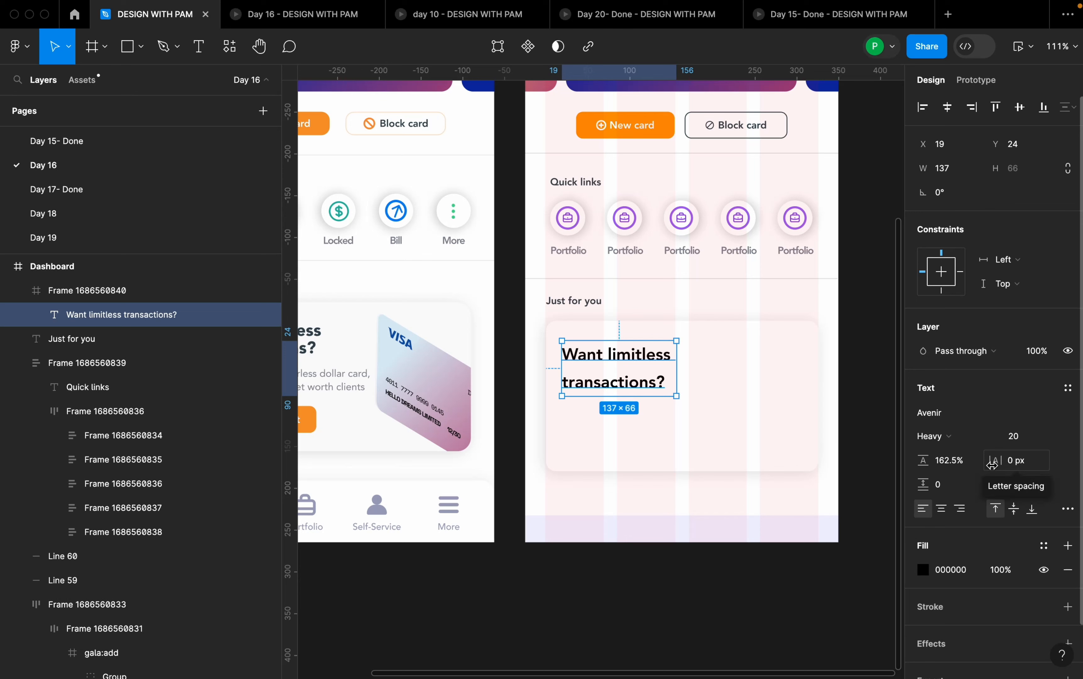
- Reduce the promo headline's line height to 125% and move it to about X 14, Y 23 in the card
{"action": "left_click_drag", "start_coordinate": [923, 460], "coordinate": [884, 468]}
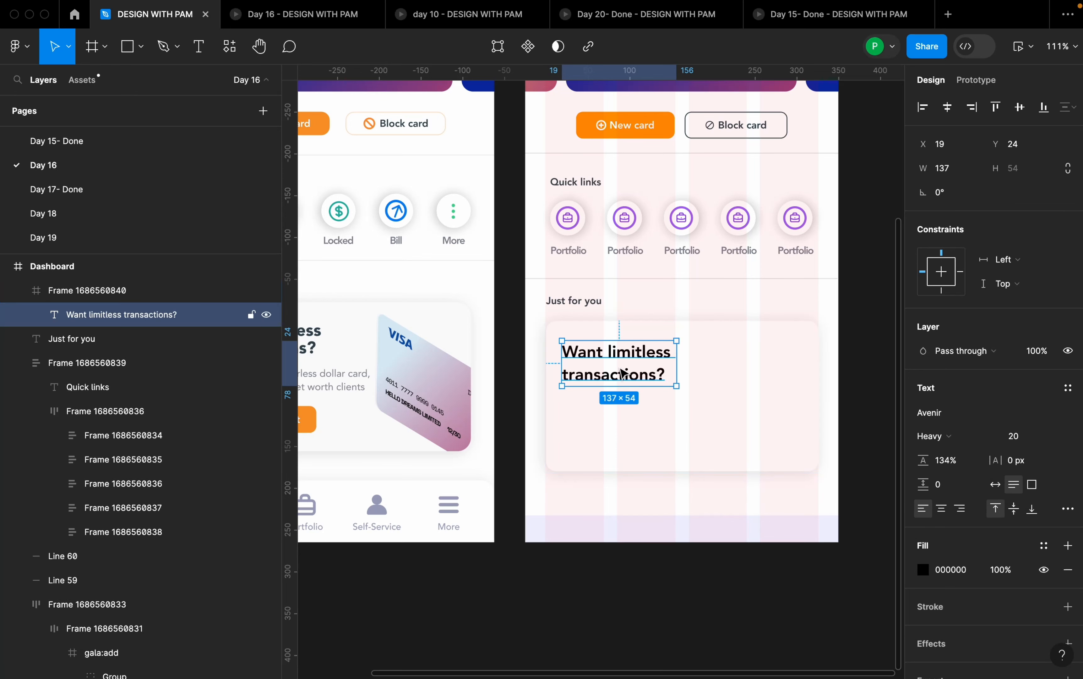
{"action": "left_click_drag", "start_coordinate": [624, 376], "coordinate": [620, 374]}
{"action": "left_click_drag", "start_coordinate": [916, 459], "coordinate": [909, 460]}
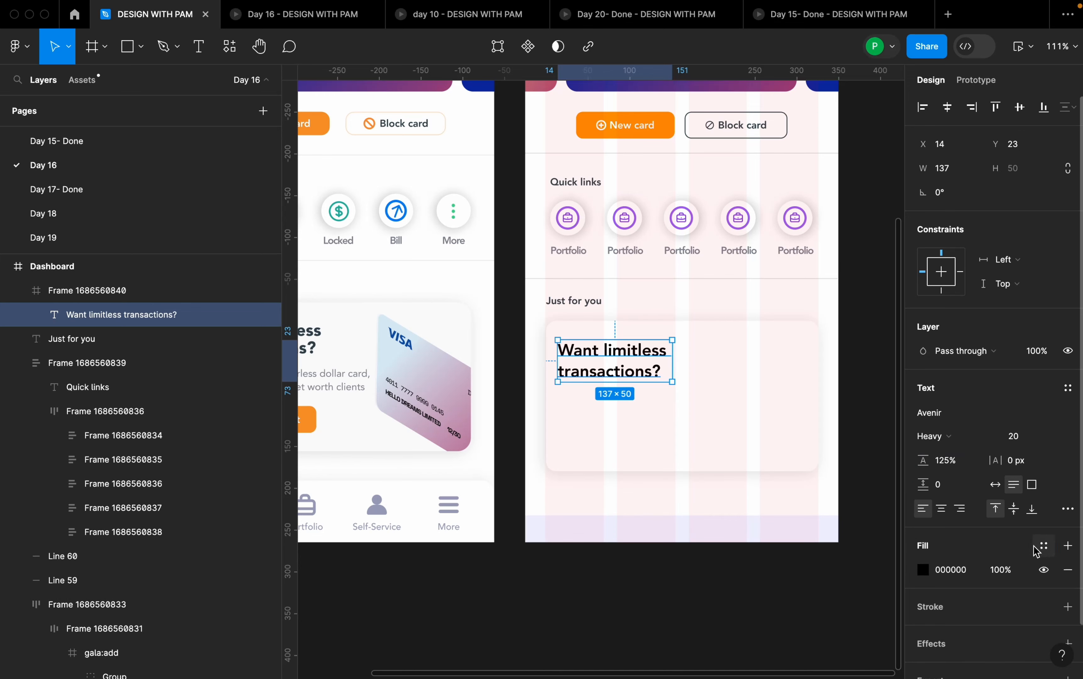
- Apply the Black blue colour style to the promo headline
{"action": "left_click", "coordinate": [1045, 545]}
{"action": "left_click", "coordinate": [813, 481]}
{"action": "left_click", "coordinate": [735, 438]}
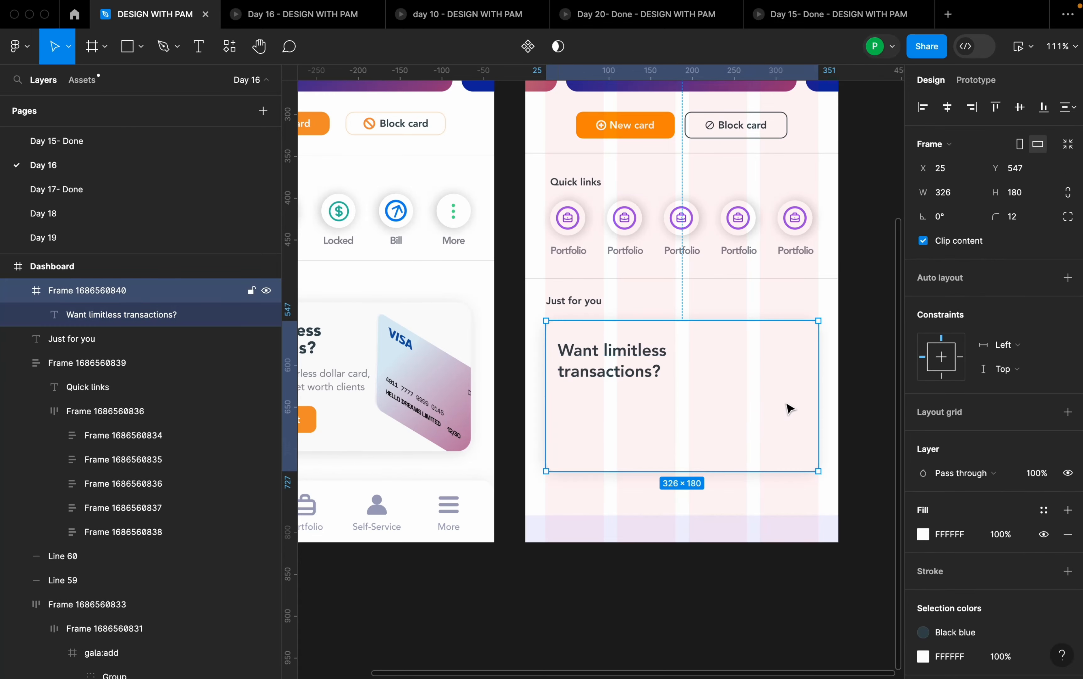
- Copy the description text starting "Get the new borderless dollar card" from the reference design's promo card
{"action": "scroll", "coordinate": [806, 392], "scroll_direction": "down", "scroll_amount": 2}
{"action": "scroll", "coordinate": [807, 391], "scroll_direction": "down", "scroll_amount": 3}
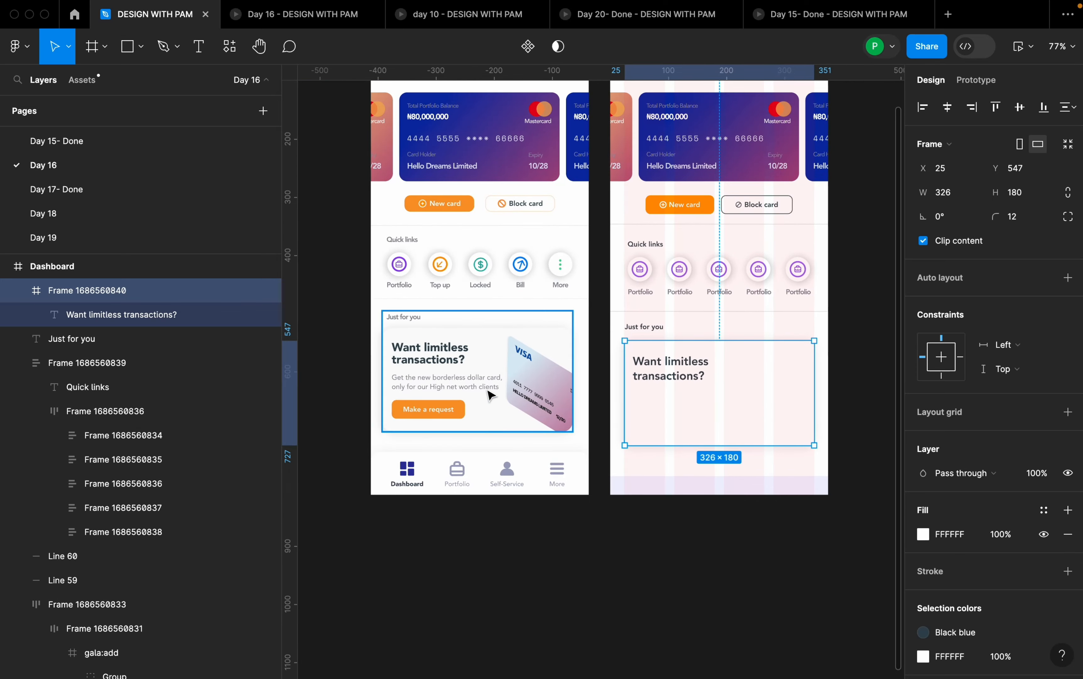
{"action": "left_click", "coordinate": [483, 381]}
{"action": "left_click", "coordinate": [483, 381], "text": "super"}
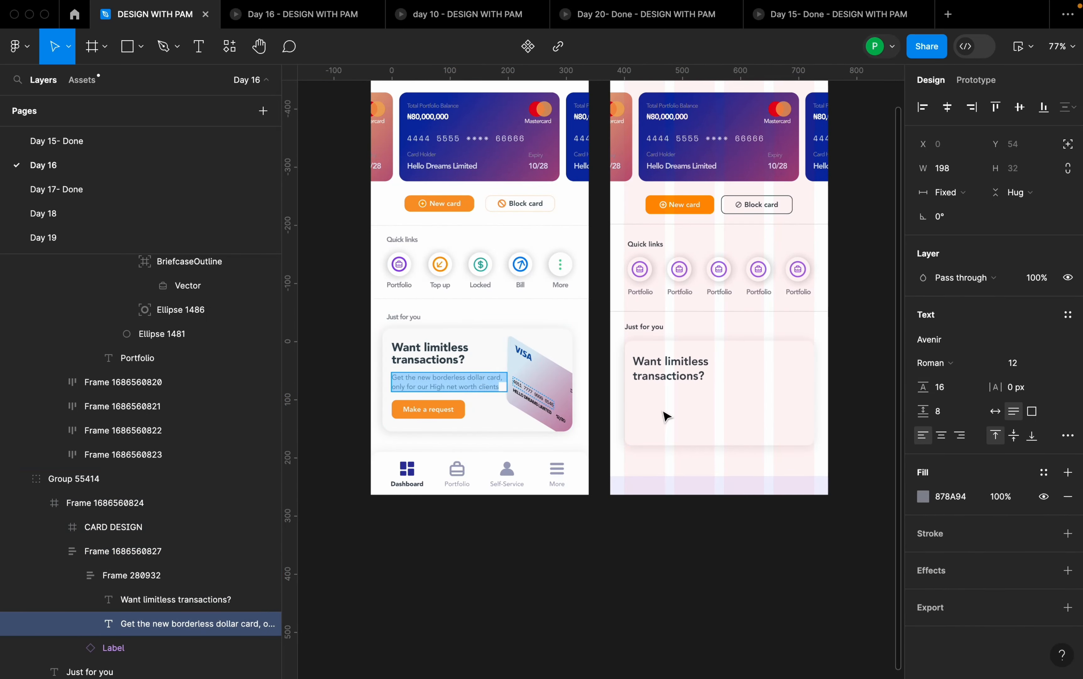
{"action": "scroll", "coordinate": [747, 397], "scroll_direction": "up", "scroll_amount": 4}
{"action": "key", "text": "t"}
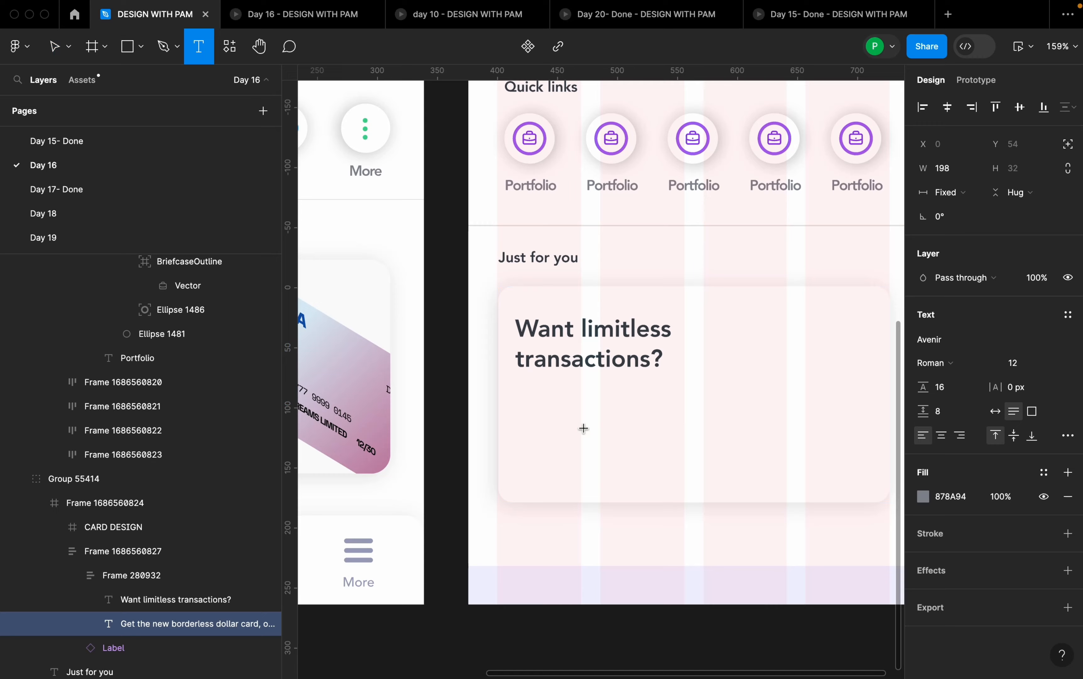
{"action": "left_click", "coordinate": [526, 394]}
{"action": "key", "text": "Escape"}
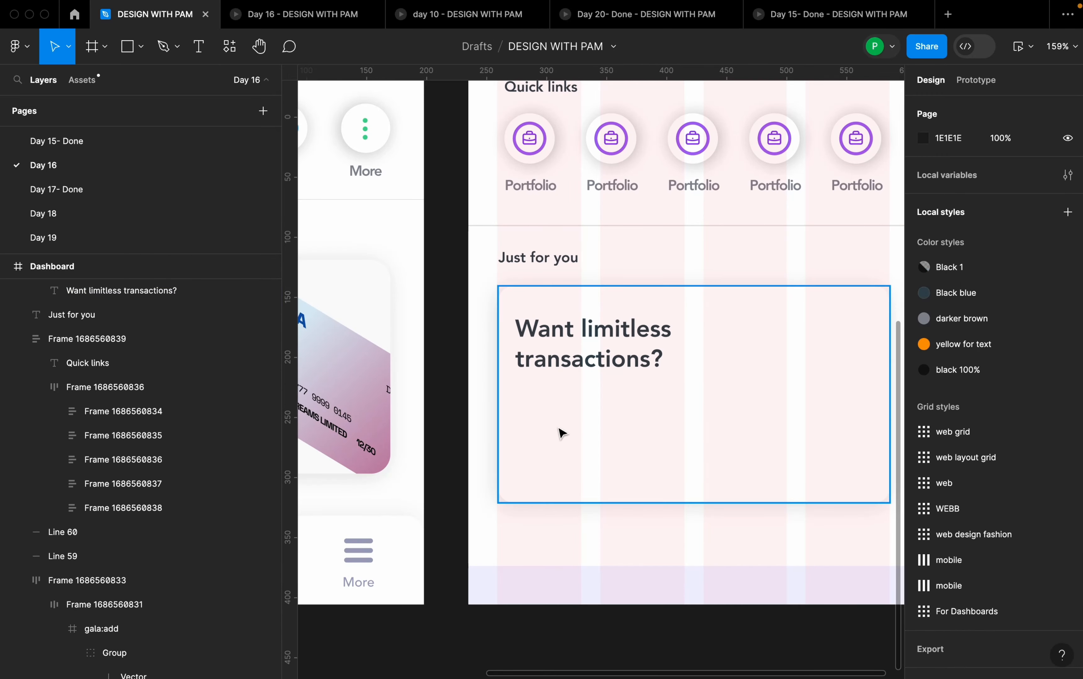
- Paste the copied description into a new text box below the promo headline and widen the box to about 192
{"action": "key", "text": "t"}
{"action": "left_click_drag", "start_coordinate": [518, 384], "coordinate": [684, 426]}
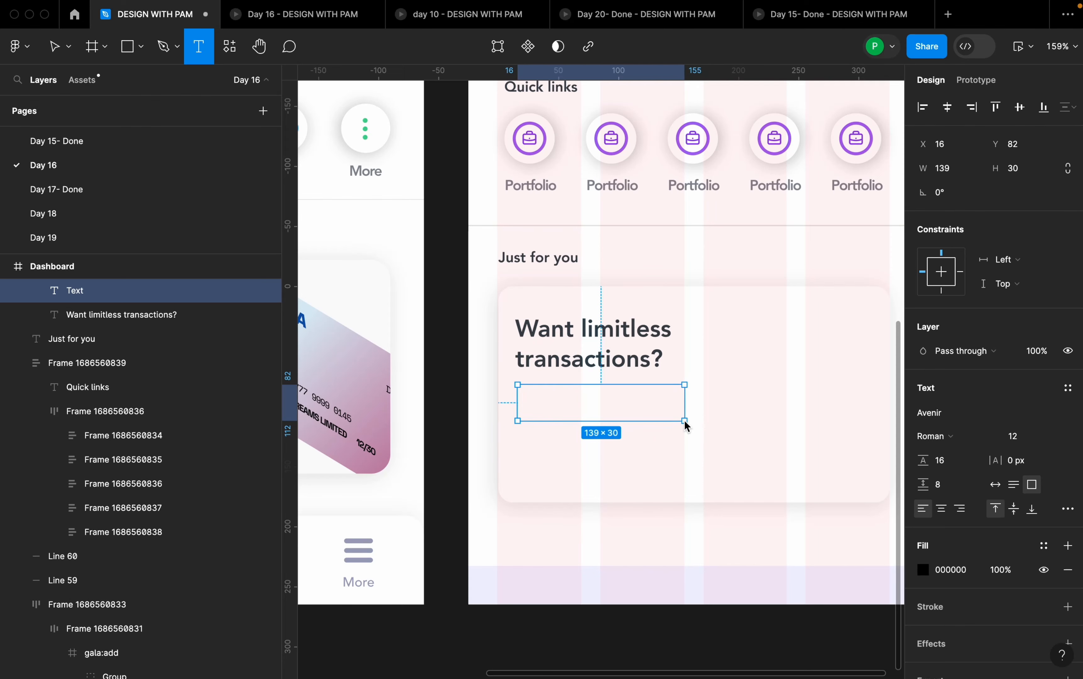
{"action": "type", "text": "Get the new borderless dollar card, only for our High net worth clients"}
{"action": "left_click_drag", "start_coordinate": [685, 411], "coordinate": [749, 410]}
{"action": "left_click", "coordinate": [746, 452]}
- Try the promo description text at font size 10 and set it back to 12
{"action": "left_click", "coordinate": [718, 406]}
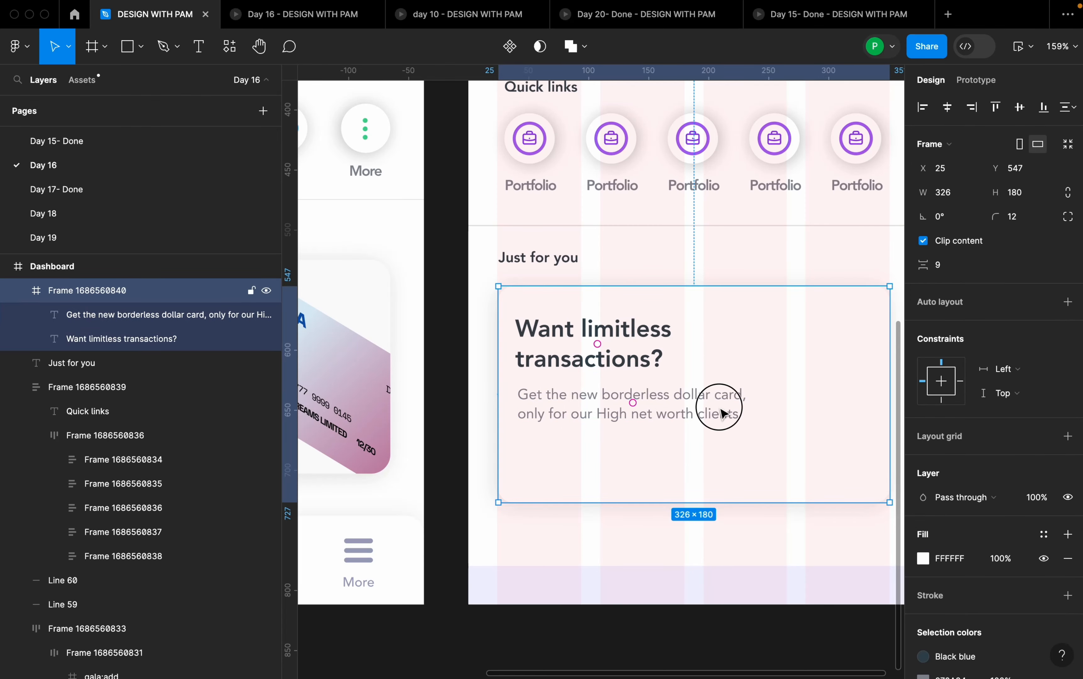
{"action": "left_click", "coordinate": [1052, 442]}
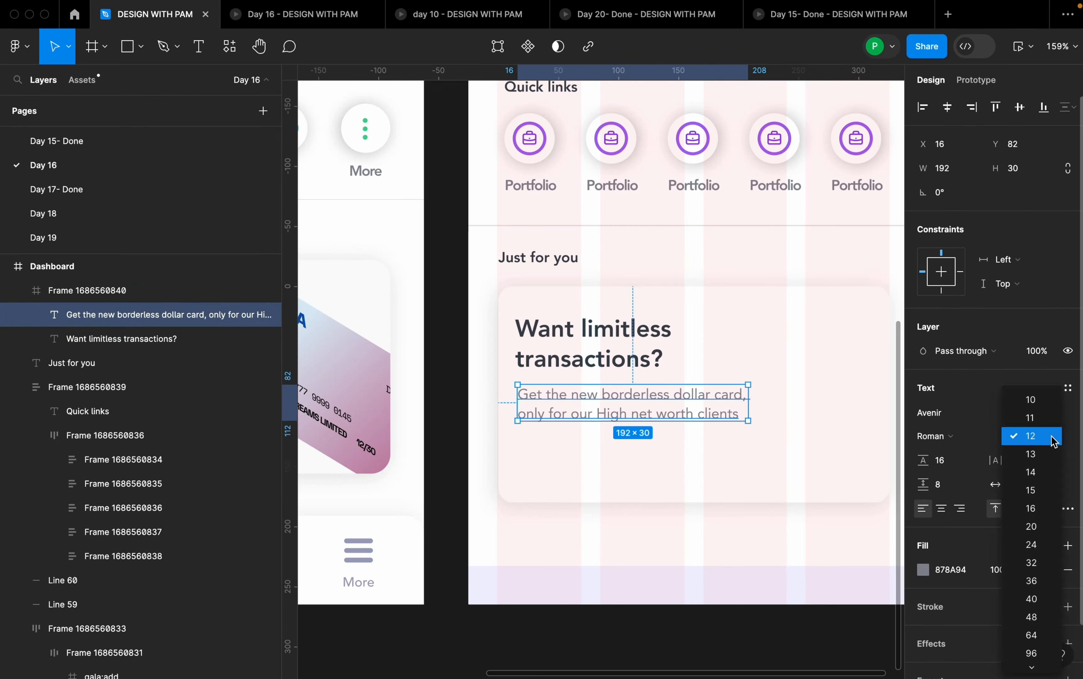
{"action": "left_click", "coordinate": [1045, 404]}
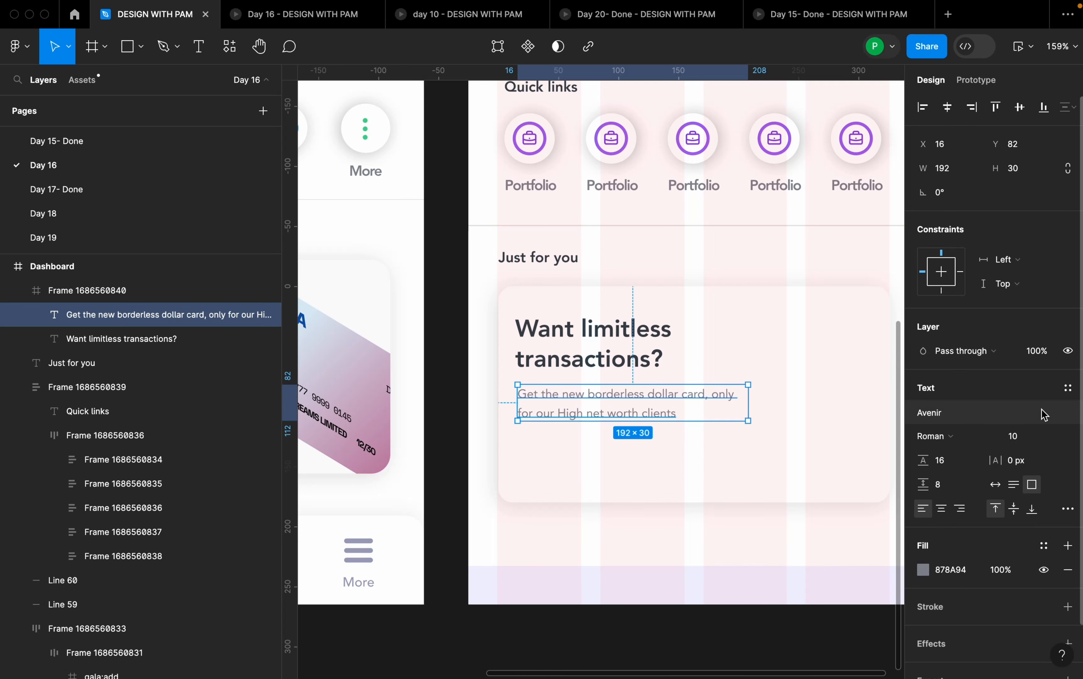
{"action": "left_click", "coordinate": [1050, 436]}
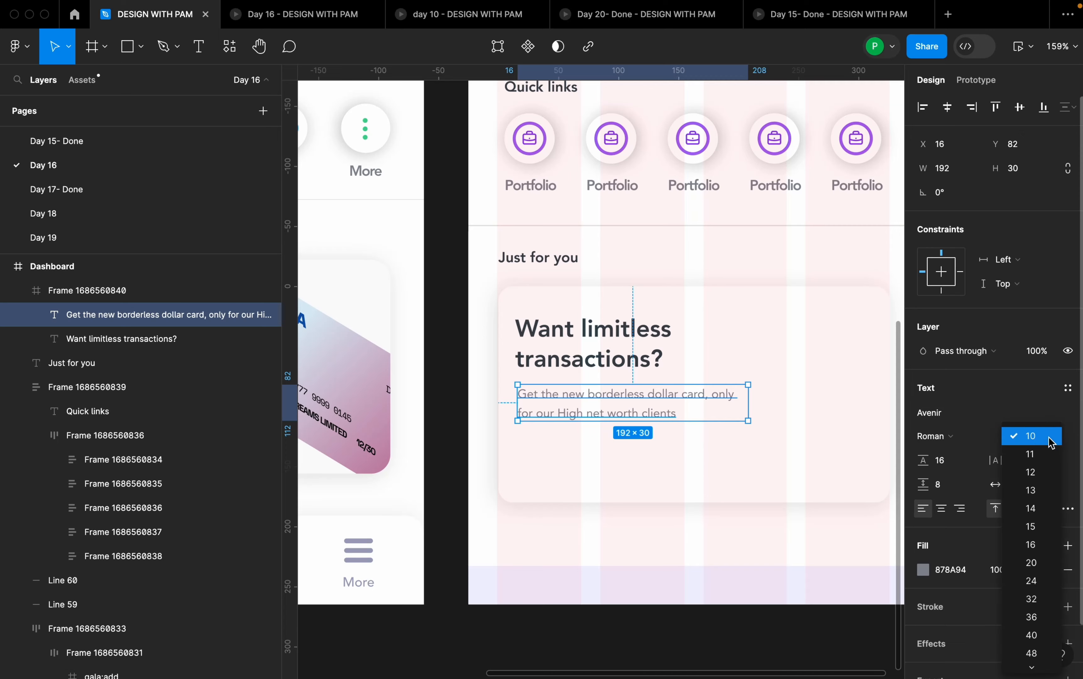
{"action": "left_click", "coordinate": [1040, 473]}
{"action": "left_click", "coordinate": [808, 467]}
{"action": "scroll", "coordinate": [808, 411], "scroll_direction": "down", "scroll_amount": 5}
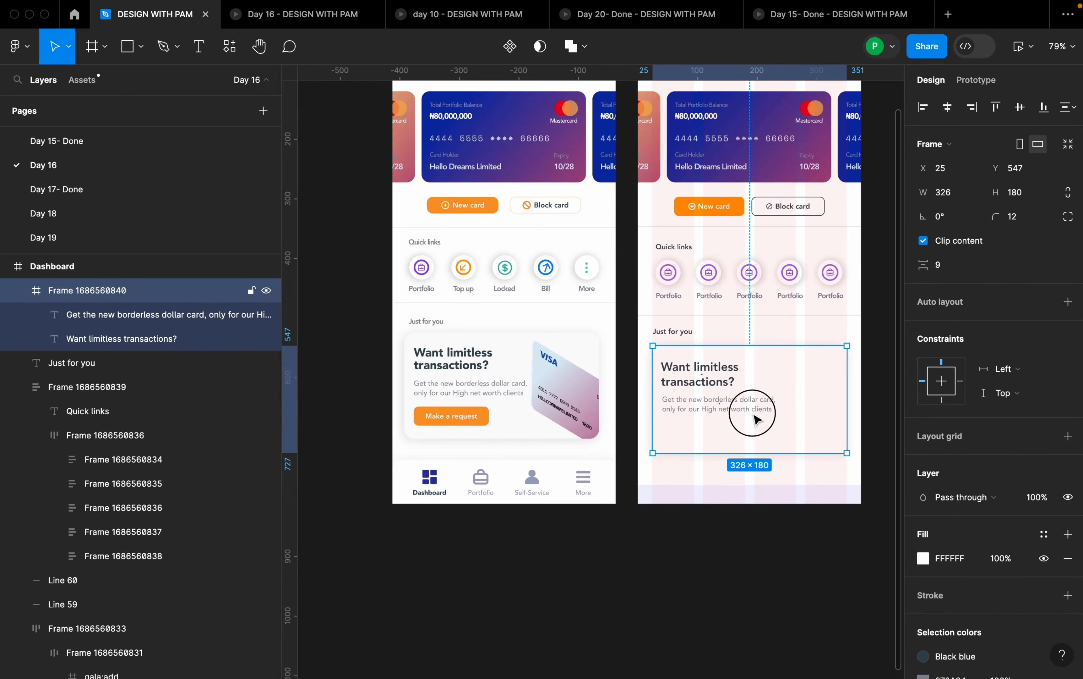
- Add a full stop to the end of the promo card's description text
{"action": "left_click", "coordinate": [746, 409]}
{"action": "left_click", "coordinate": [807, 435]}
{"action": "scroll", "coordinate": [804, 434], "scroll_direction": "up", "scroll_amount": 5}
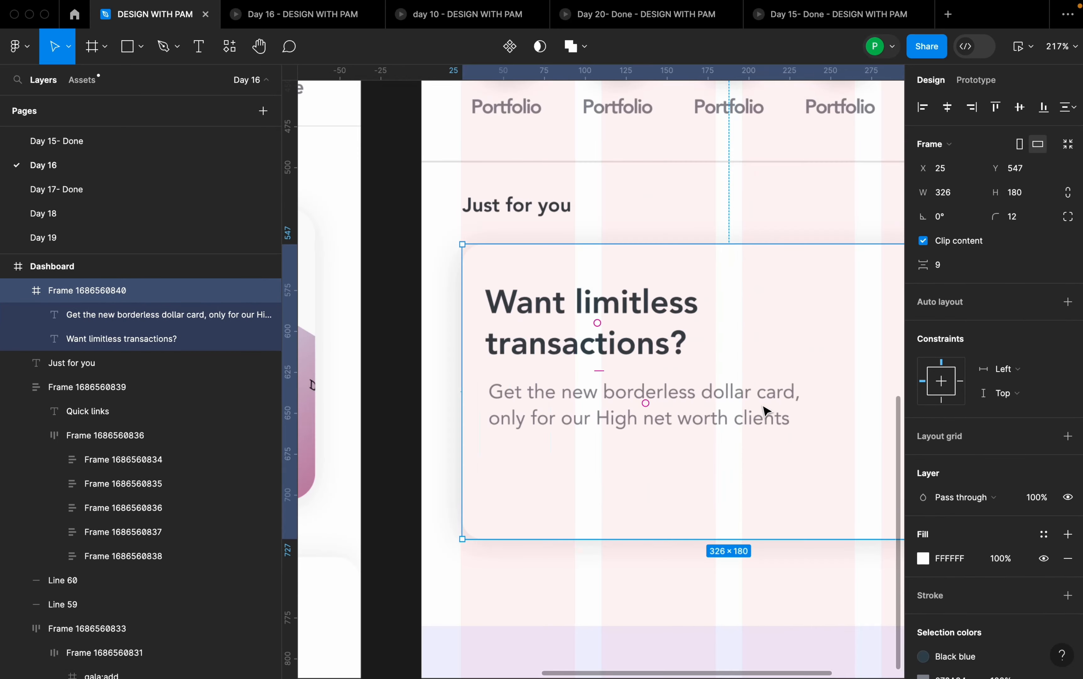
{"action": "left_click", "coordinate": [783, 422]}
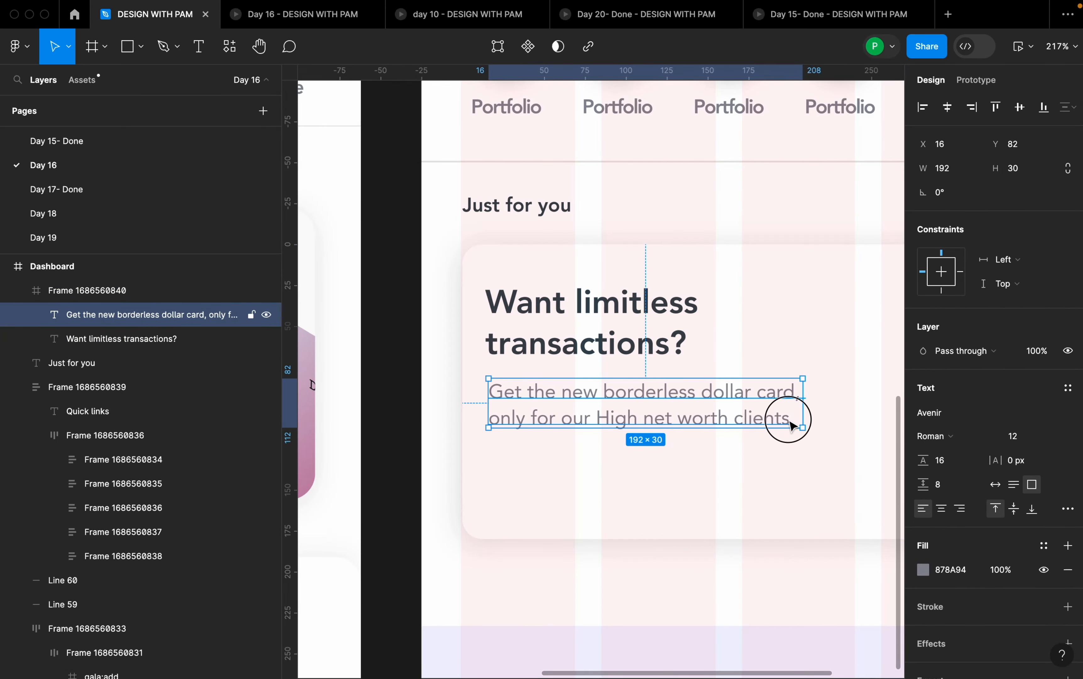
{"action": "double_click", "coordinate": [792, 421]}
{"action": "key", "text": "Escape"}
{"action": "key", "text": "Escape"}
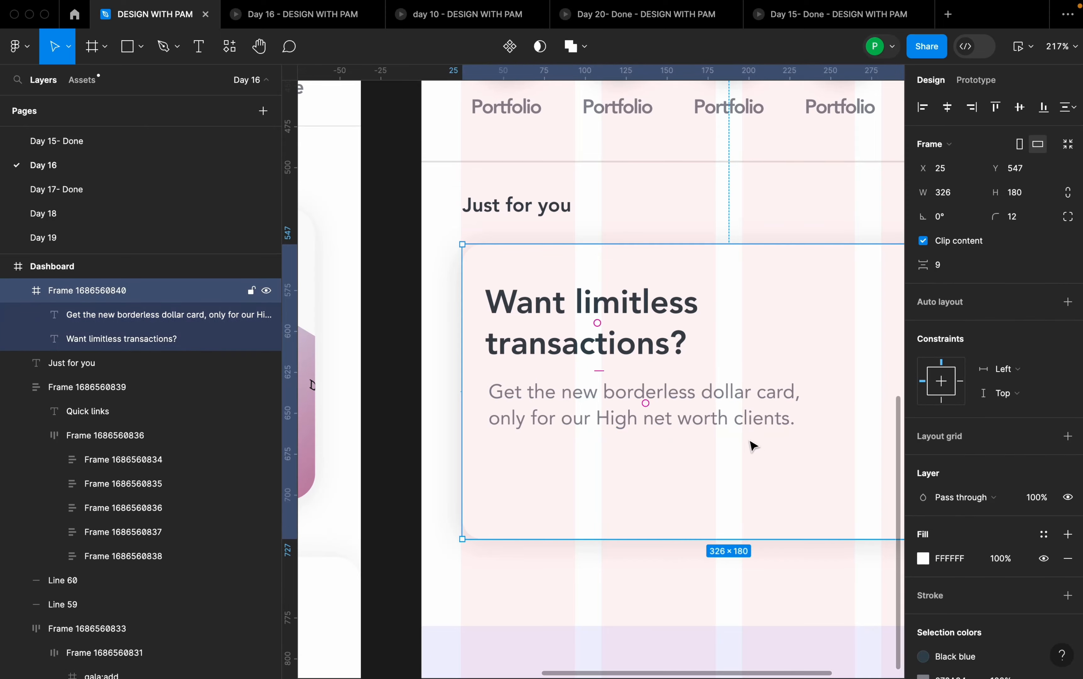
- Combine the promo headline and description in a vertical auto layout with a gap of 12
{"action": "scroll", "coordinate": [748, 433], "scroll_direction": "down", "scroll_amount": 5}
{"action": "left_click", "coordinate": [736, 424]}
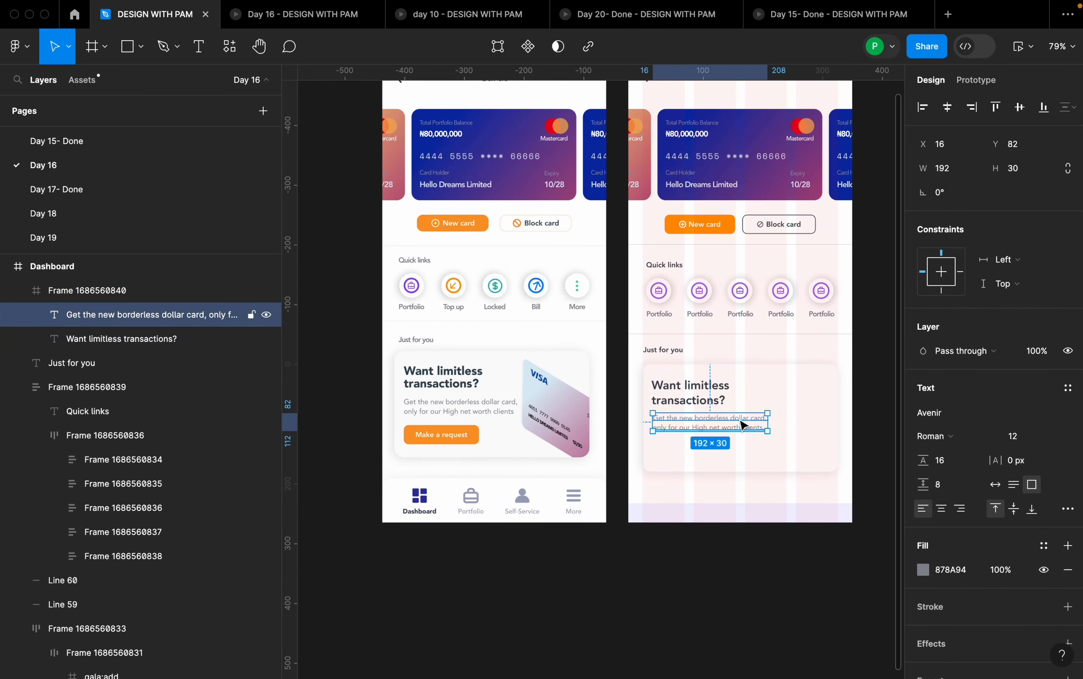
{"action": "left_click", "coordinate": [709, 397], "text": "shift"}
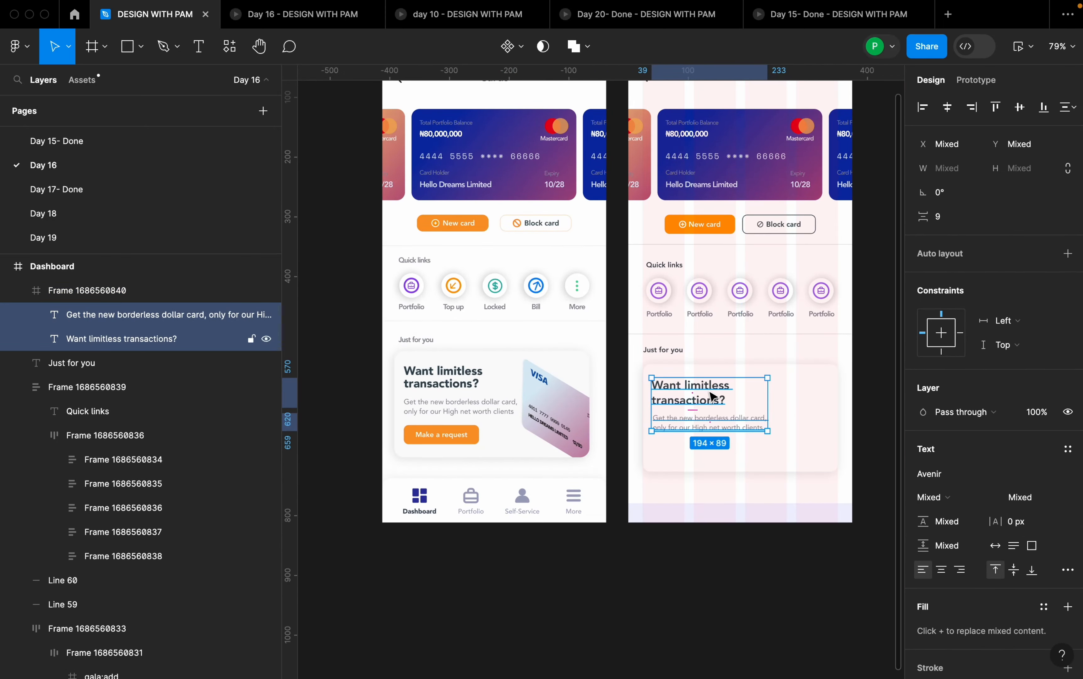
{"action": "key", "text": "shift+a"}
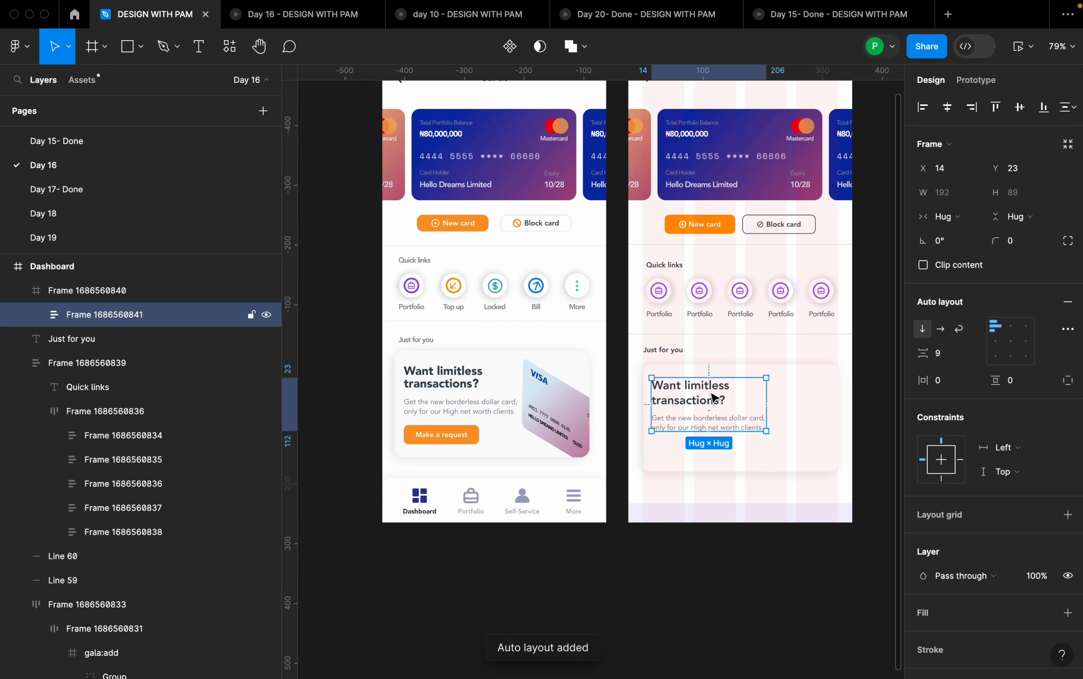
{"action": "left_click", "coordinate": [942, 354]}
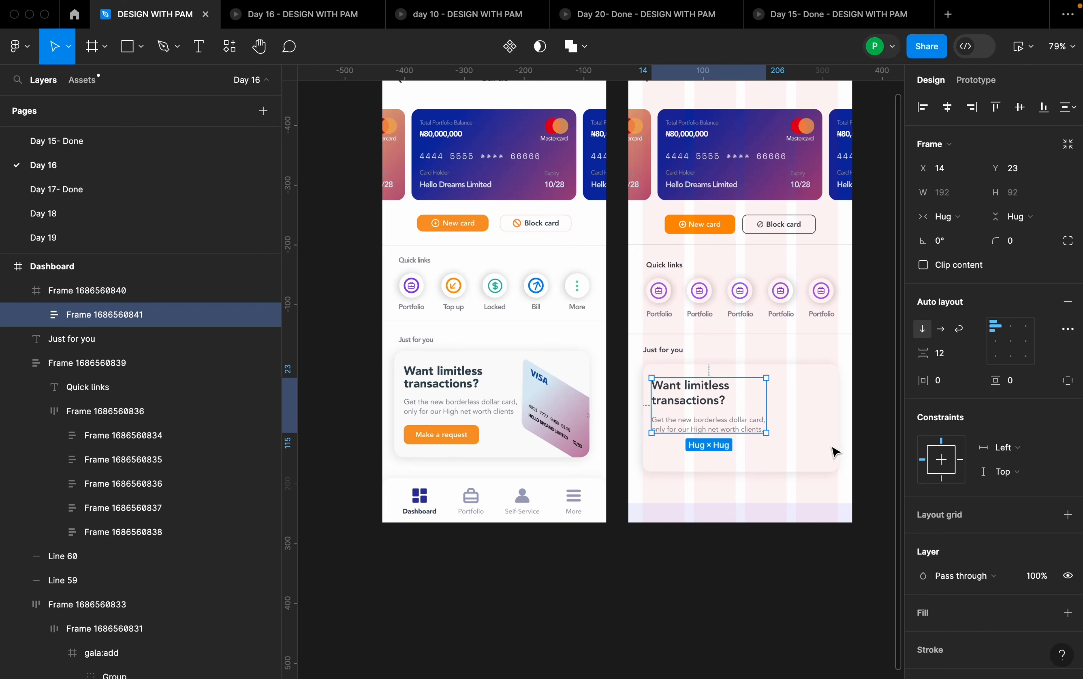
{"action": "left_click", "coordinate": [824, 430]}
{"action": "scroll", "coordinate": [818, 431], "scroll_direction": "up", "scroll_amount": 1}
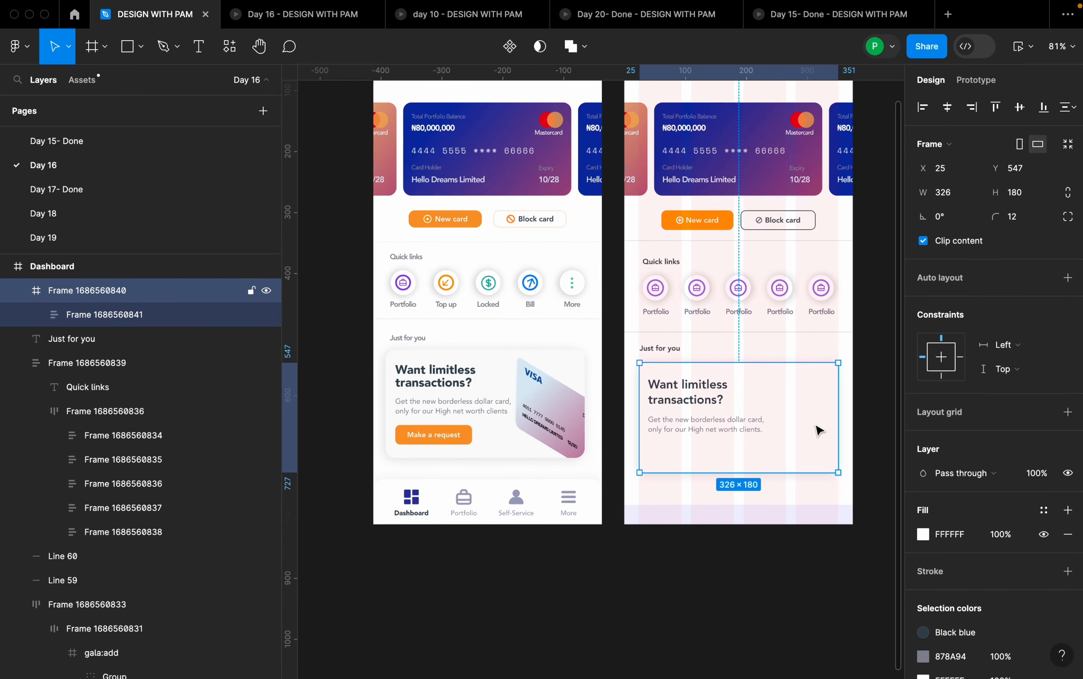
{"action": "left_click", "coordinate": [720, 401]}
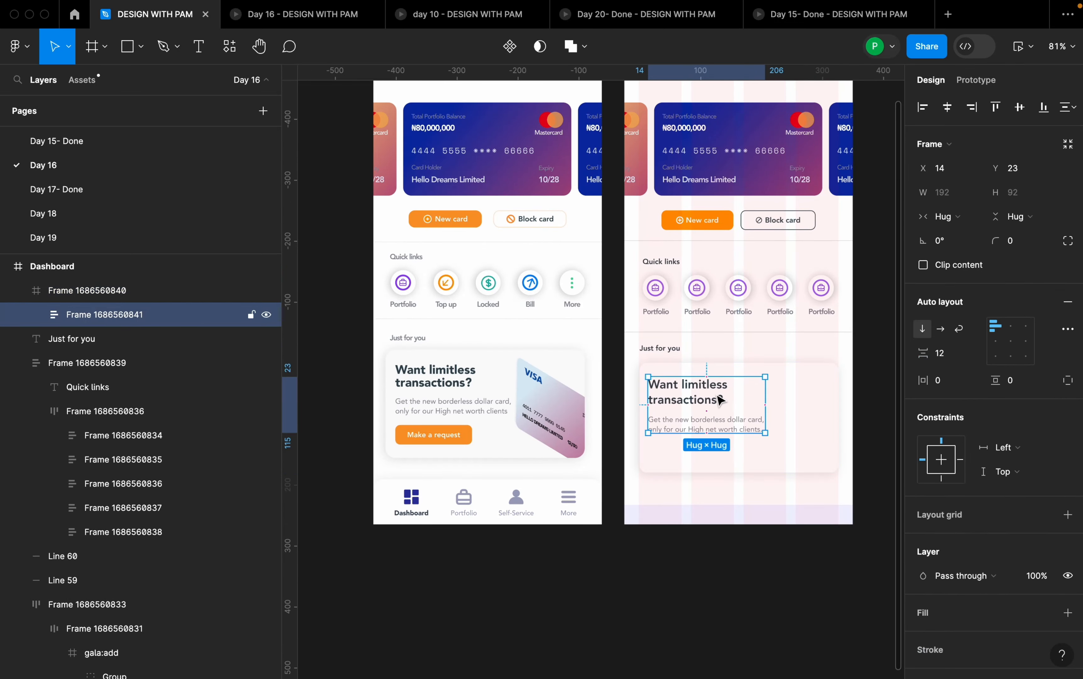
{"action": "left_click", "coordinate": [702, 461]}
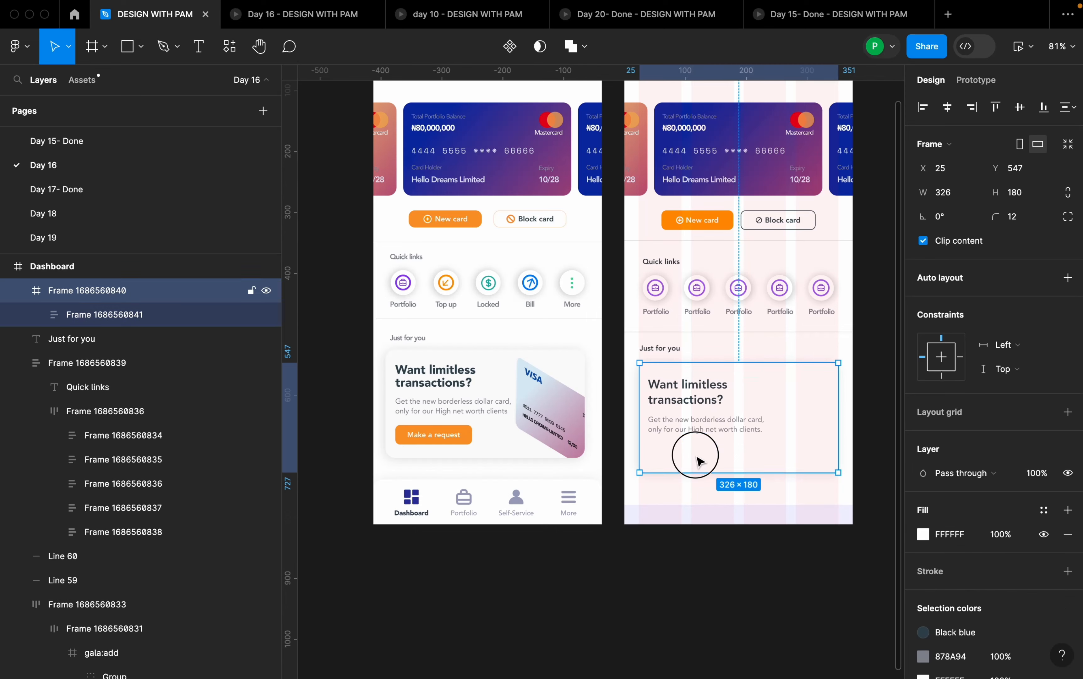
- Add the text "Make a request" below the promo description, at about X 31, Y 141 in the card
{"action": "scroll", "coordinate": [671, 467], "scroll_direction": "up", "scroll_amount": 3}
{"action": "key", "text": "t"}
{"action": "left_click", "coordinate": [662, 463]}
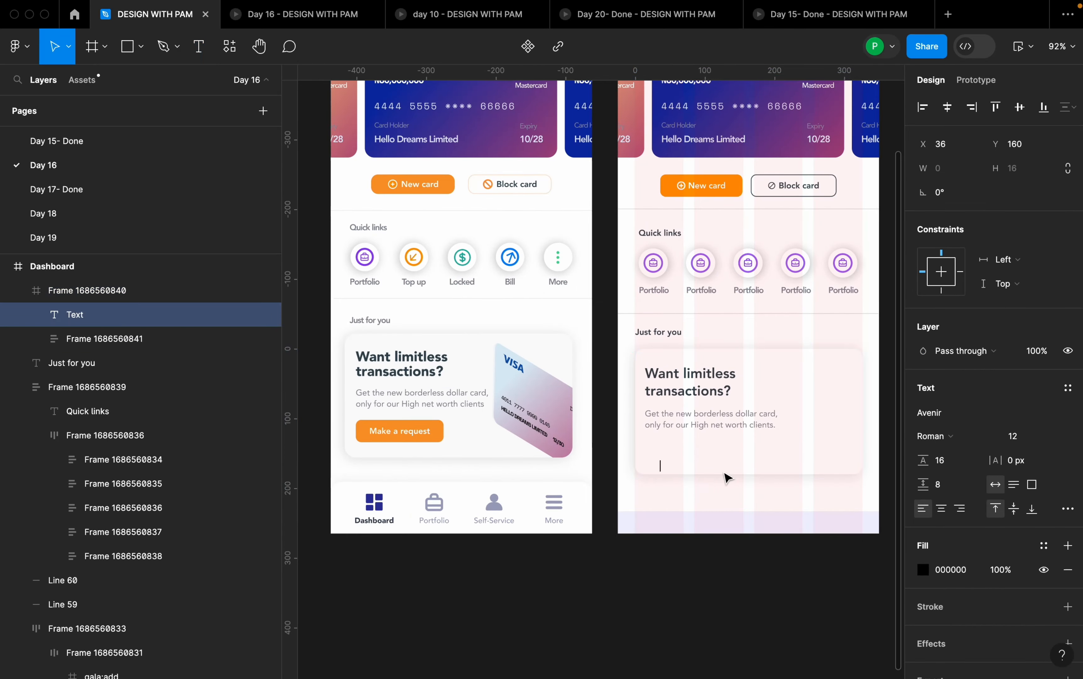
{"action": "type", "text": "Make a request"}
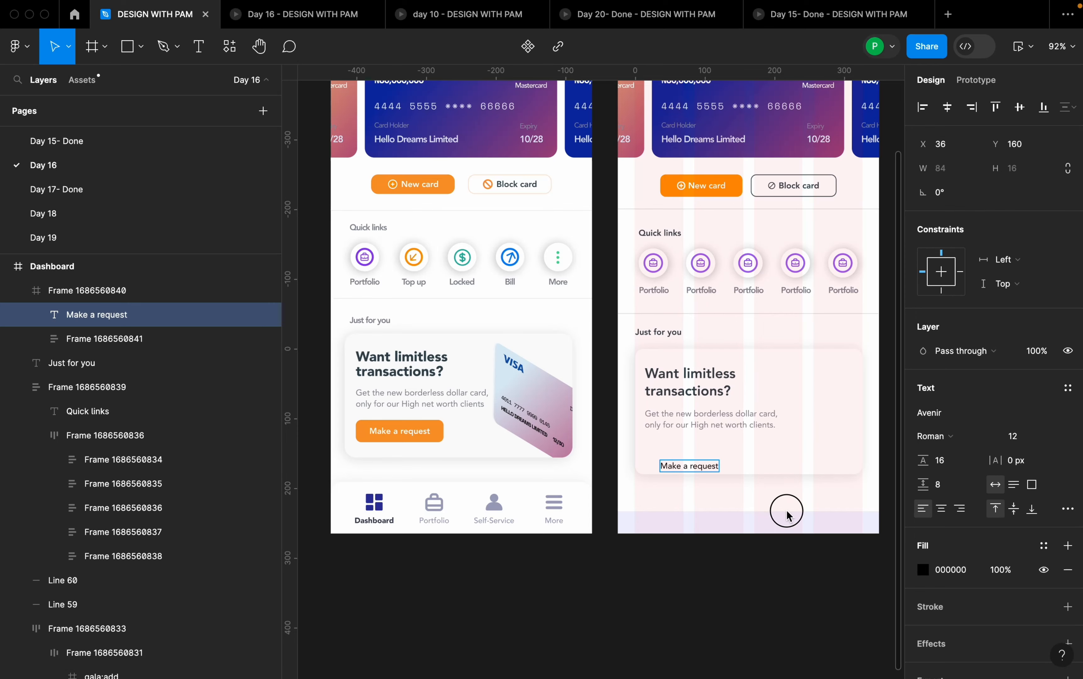
{"action": "key", "text": "Escape"}
{"action": "scroll", "coordinate": [732, 471], "scroll_direction": "up", "scroll_amount": 5}
{"action": "left_click_drag", "start_coordinate": [646, 477], "coordinate": [646, 442]}
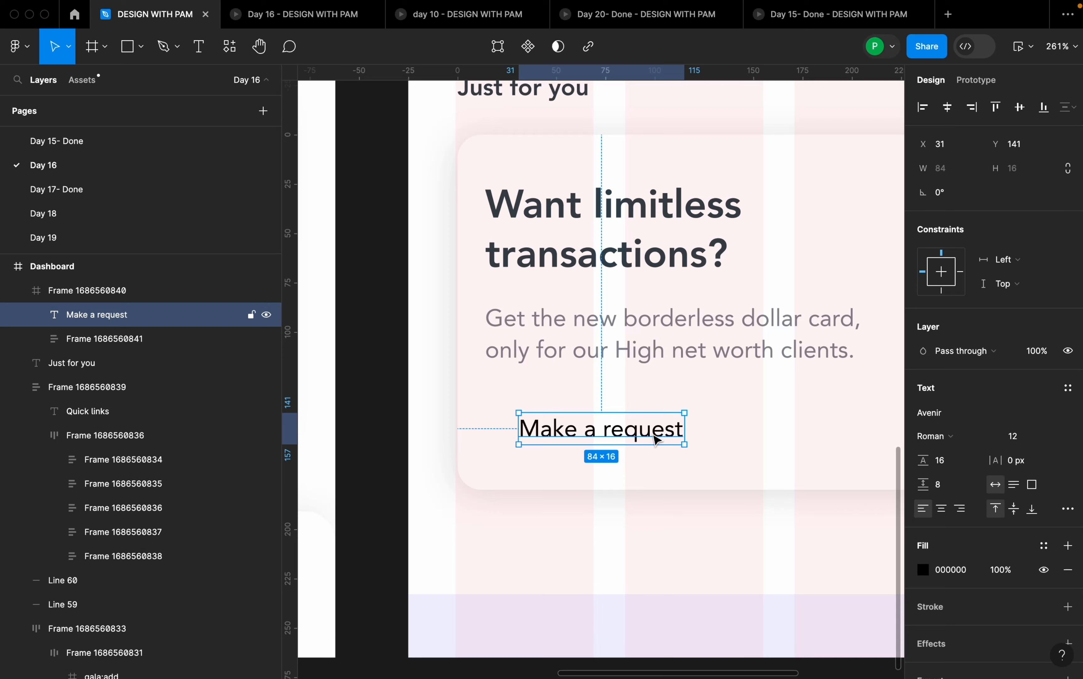
- Wrap the "Make a request" text in an auto layout frame with a corner radius of 12
{"action": "key", "text": "shift+a"}
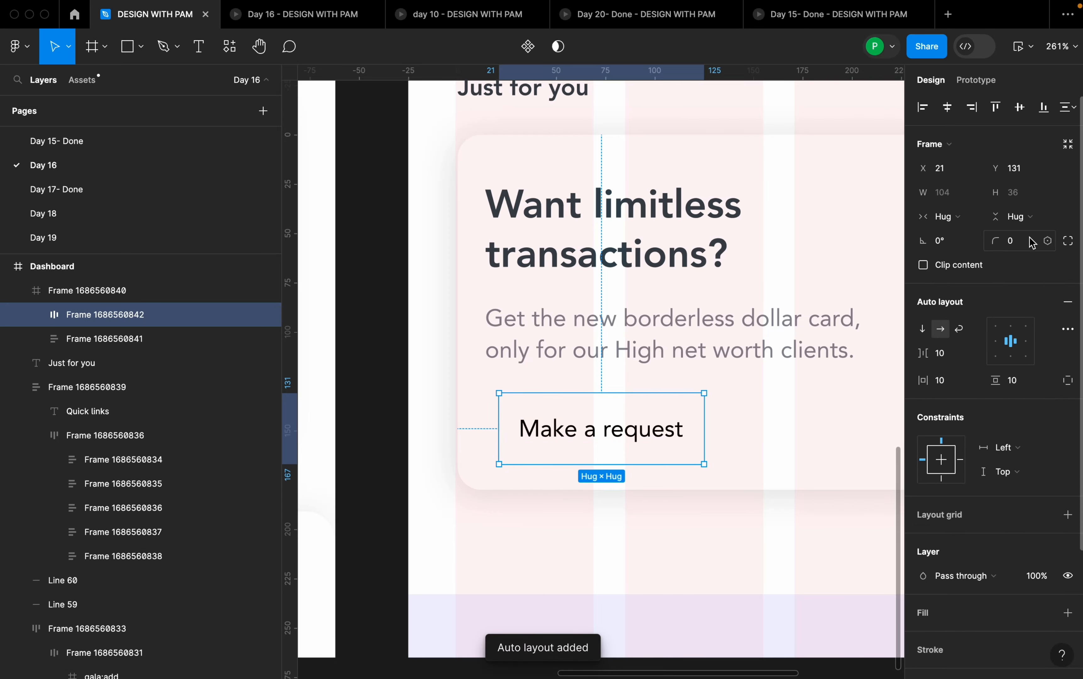
{"action": "left_click", "coordinate": [1027, 246]}
{"action": "type", "text": "12"}
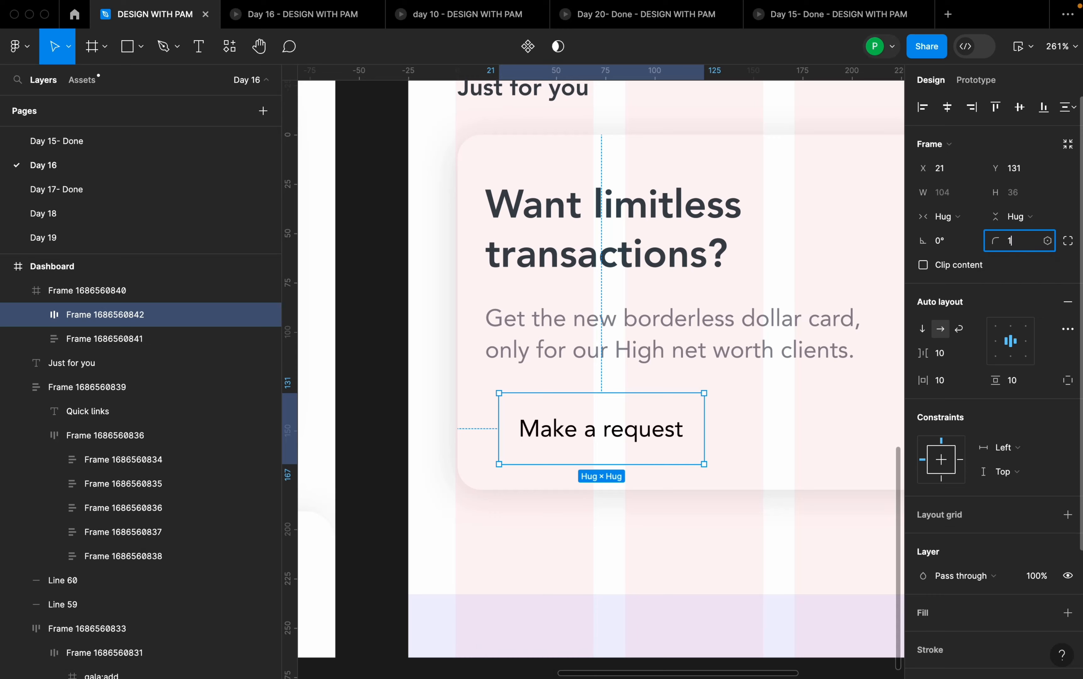
{"action": "key", "text": "Return"}
- Fill the Make a request button frame with the orange document colour FF9D2B
{"action": "scroll", "coordinate": [1028, 415], "scroll_direction": "down", "scroll_amount": 4}
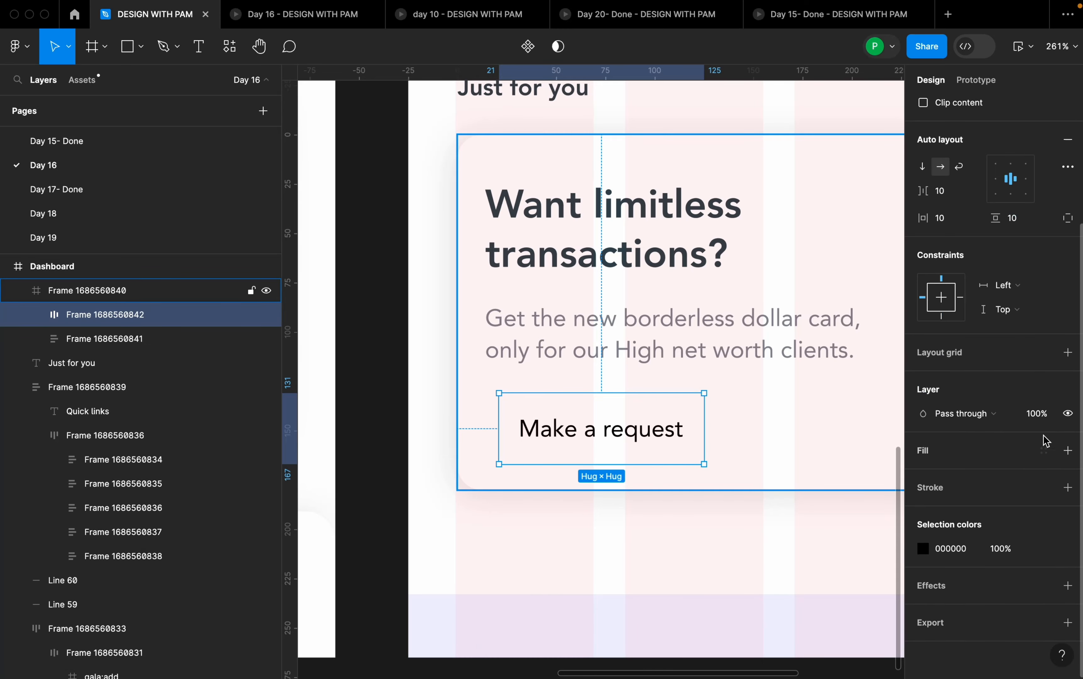
{"action": "left_click", "coordinate": [1068, 450]}
{"action": "left_click", "coordinate": [923, 475]}
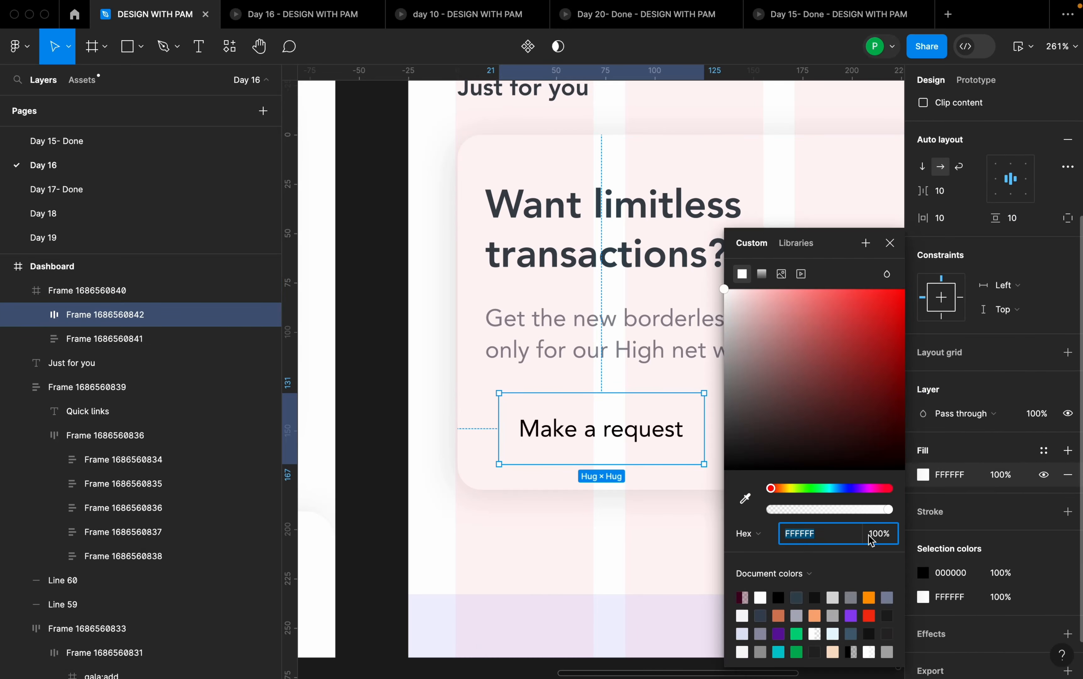
{"action": "left_click", "coordinate": [869, 597]}
{"action": "left_click", "coordinate": [891, 243]}
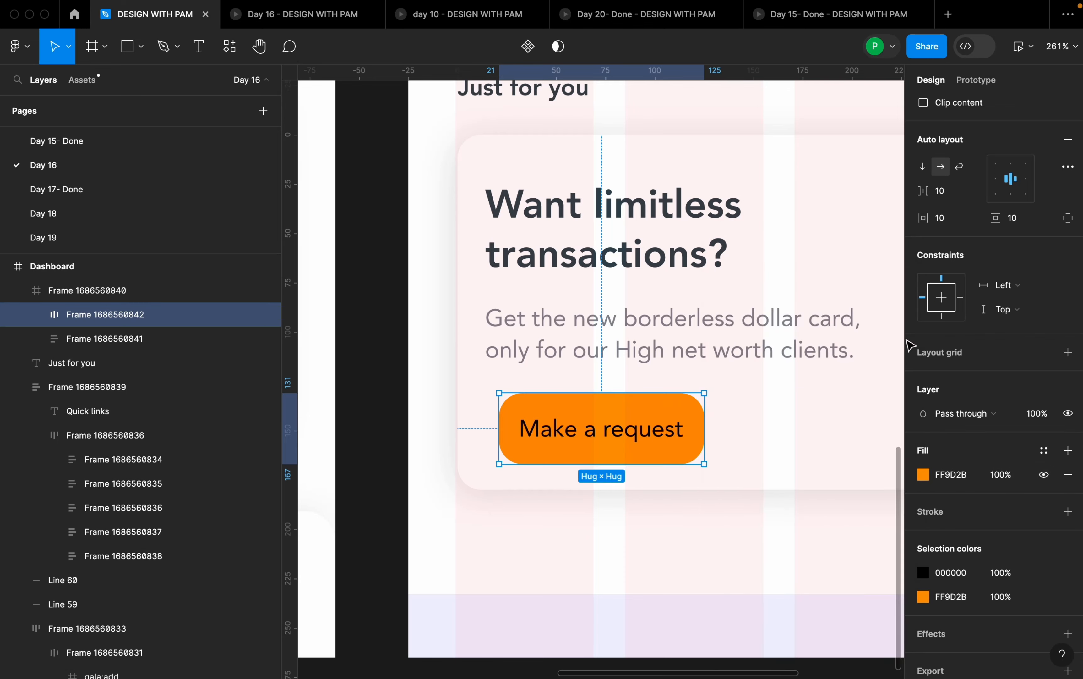
- Set the Make a request button's padding to 16 horizontally and 6 vertically
{"action": "scroll", "coordinate": [977, 375], "scroll_direction": "up", "scroll_amount": 5}
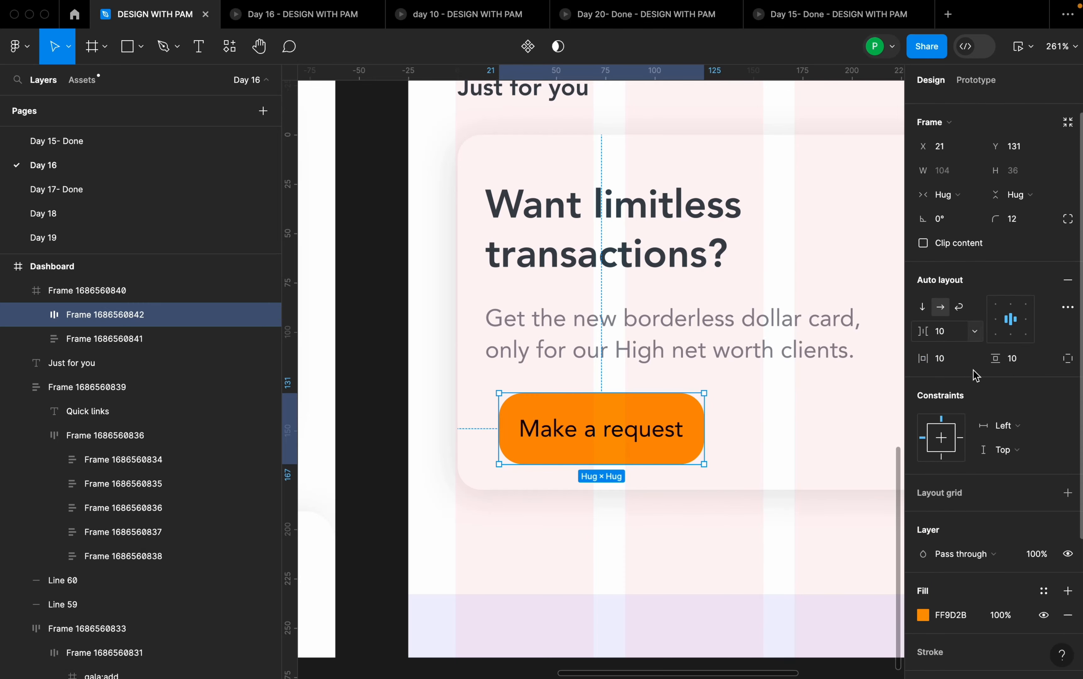
{"action": "left_click", "coordinate": [952, 364]}
{"action": "type", "text": "1"}
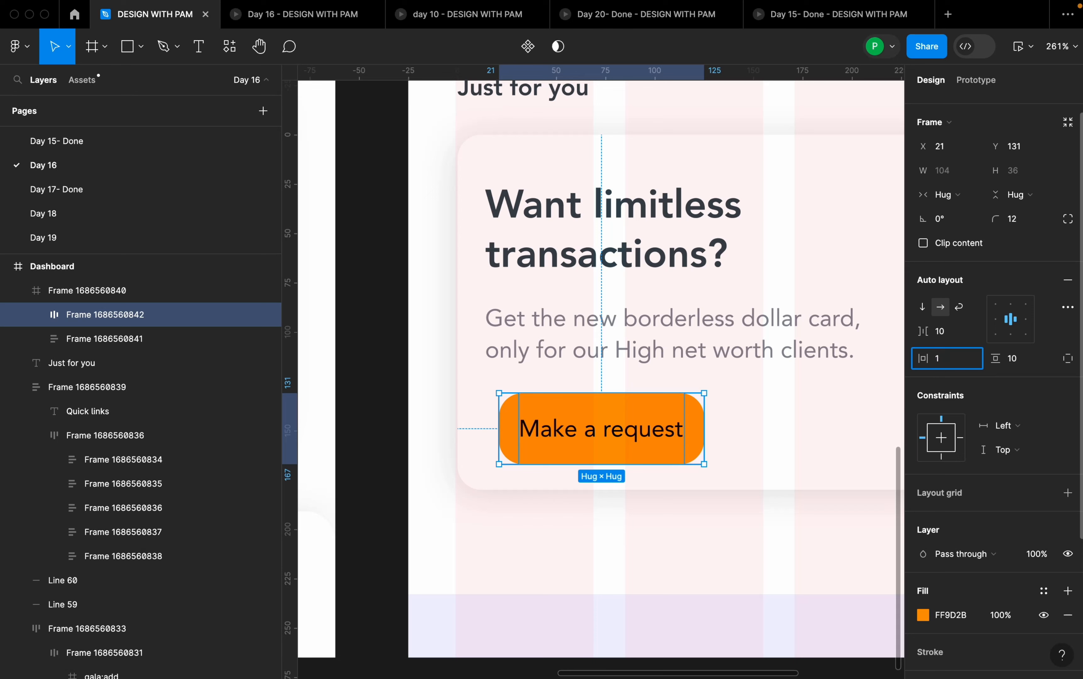
{"action": "type", "text": "6"}
{"action": "key", "text": "Return"}
{"action": "left_click", "coordinate": [1028, 366]}
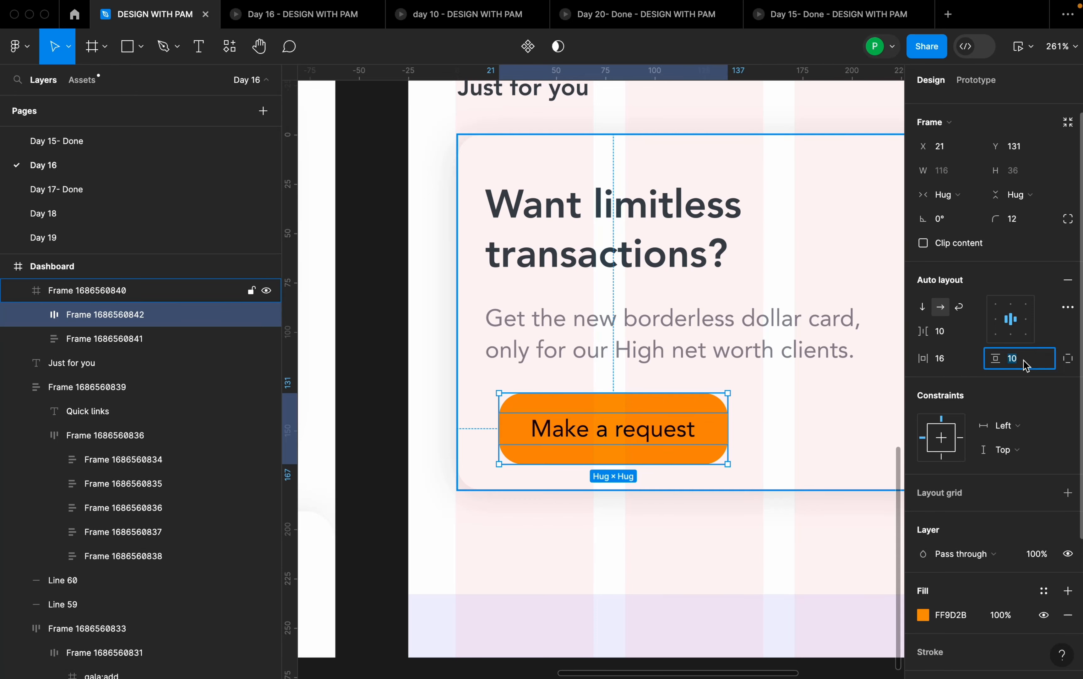
{"action": "type", "text": "6"}
{"action": "key", "text": "Return"}
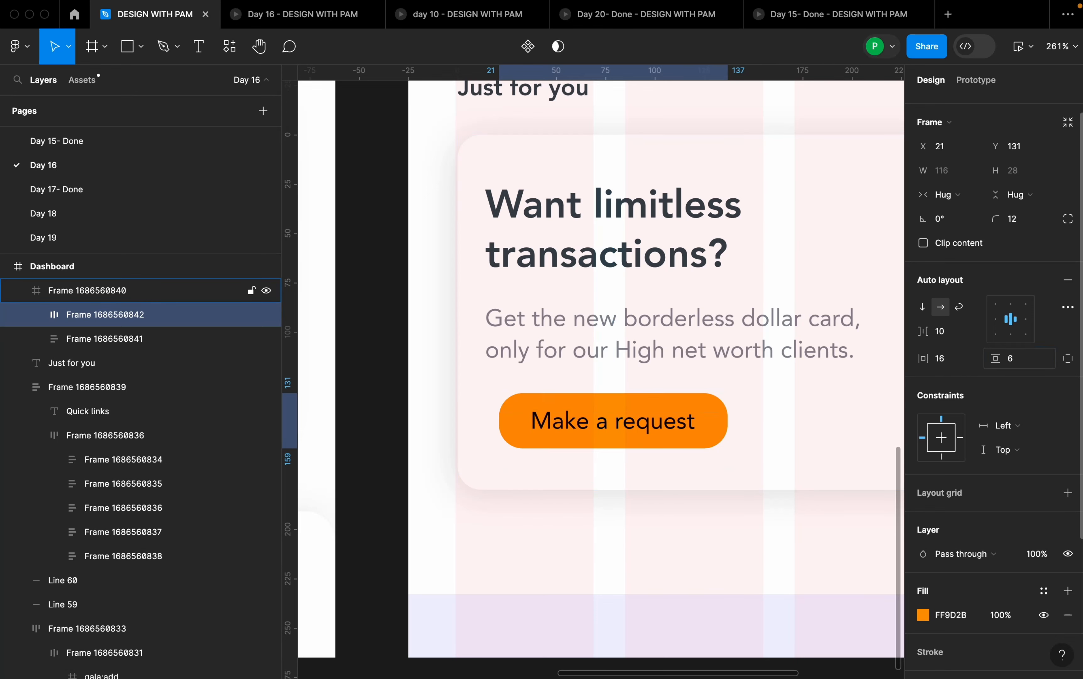
- Shift the Make a request button left to about X 18 and set its corner radius to 8
{"action": "left_click_drag", "start_coordinate": [685, 421], "coordinate": [685, 424]}
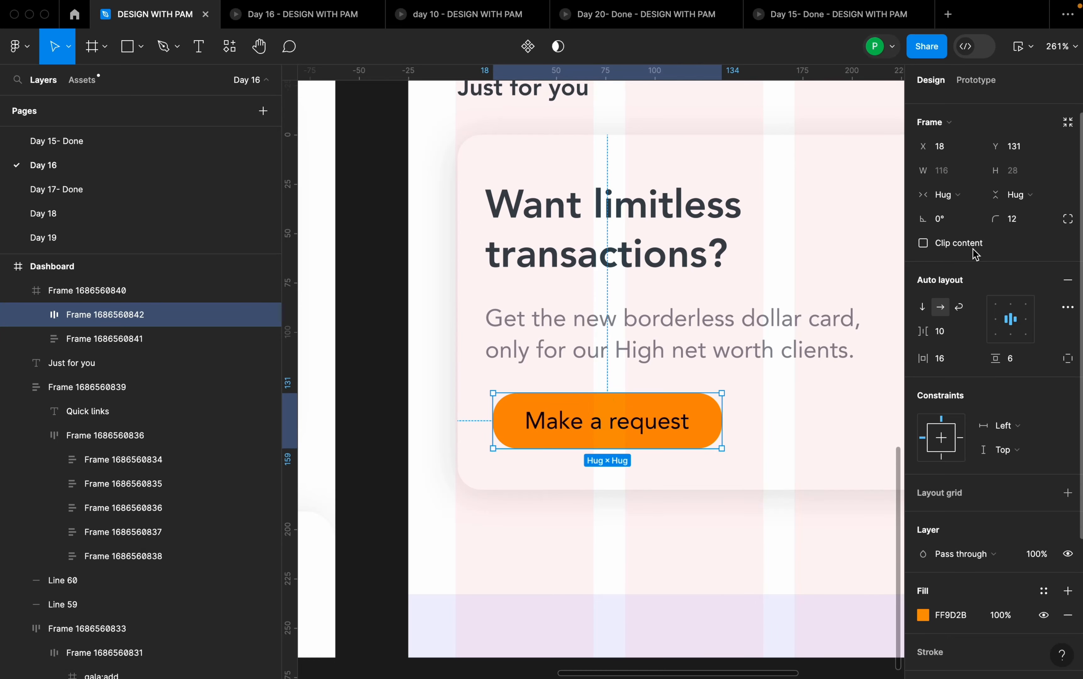
{"action": "left_click", "coordinate": [1022, 223]}
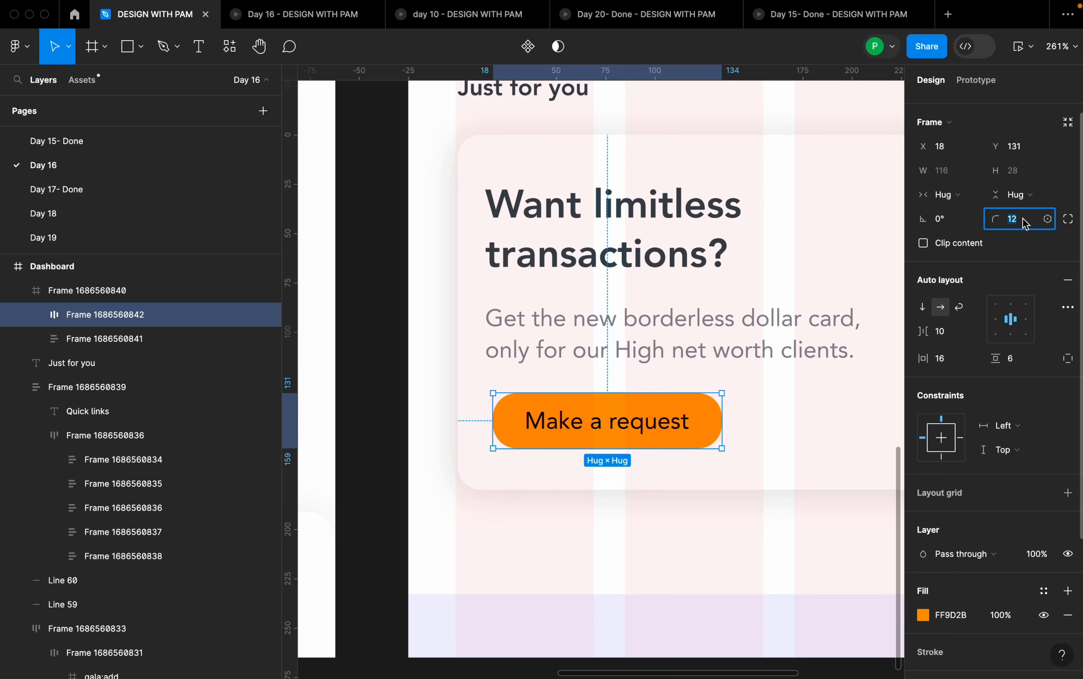
{"action": "type", "text": "8"}
{"action": "key", "text": "Return"}
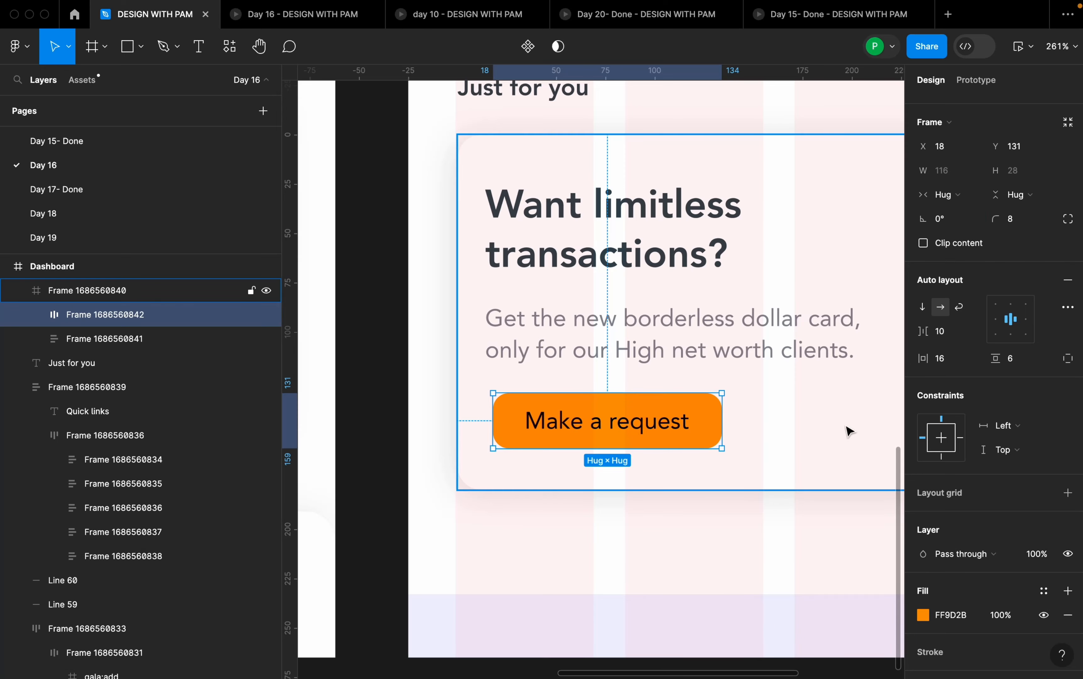
{"action": "left_click", "coordinate": [779, 457]}
- Set the Make a request label to Medium weight and its fill to white FFFFFF
{"action": "scroll", "coordinate": [608, 399], "scroll_direction": "down", "scroll_amount": 4}
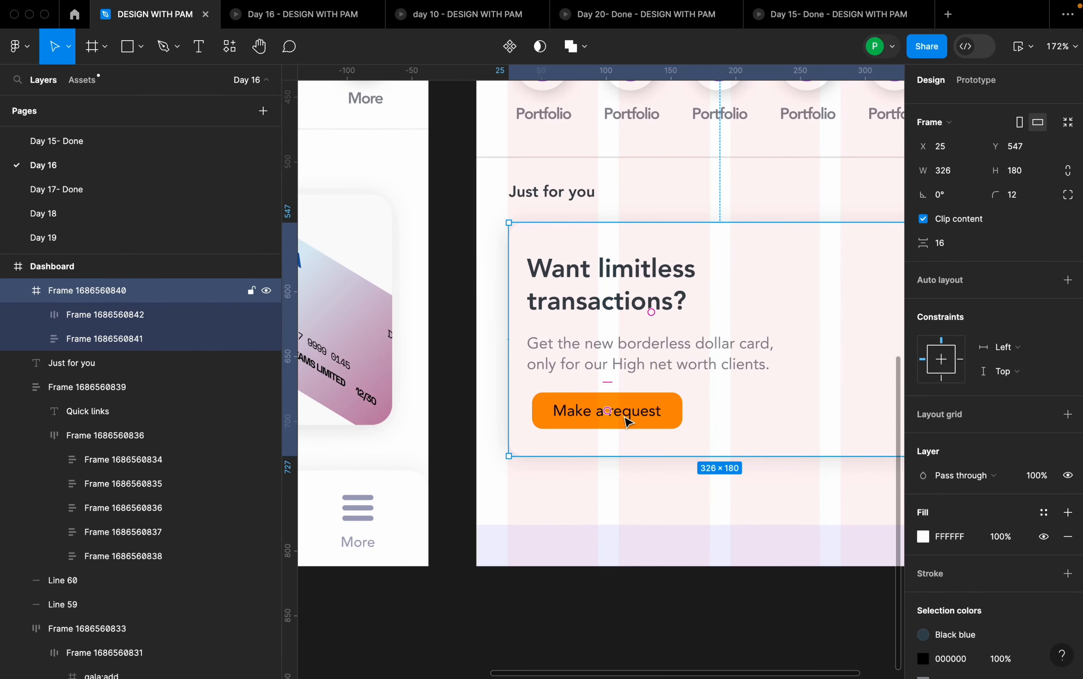
{"action": "double_click", "coordinate": [629, 416]}
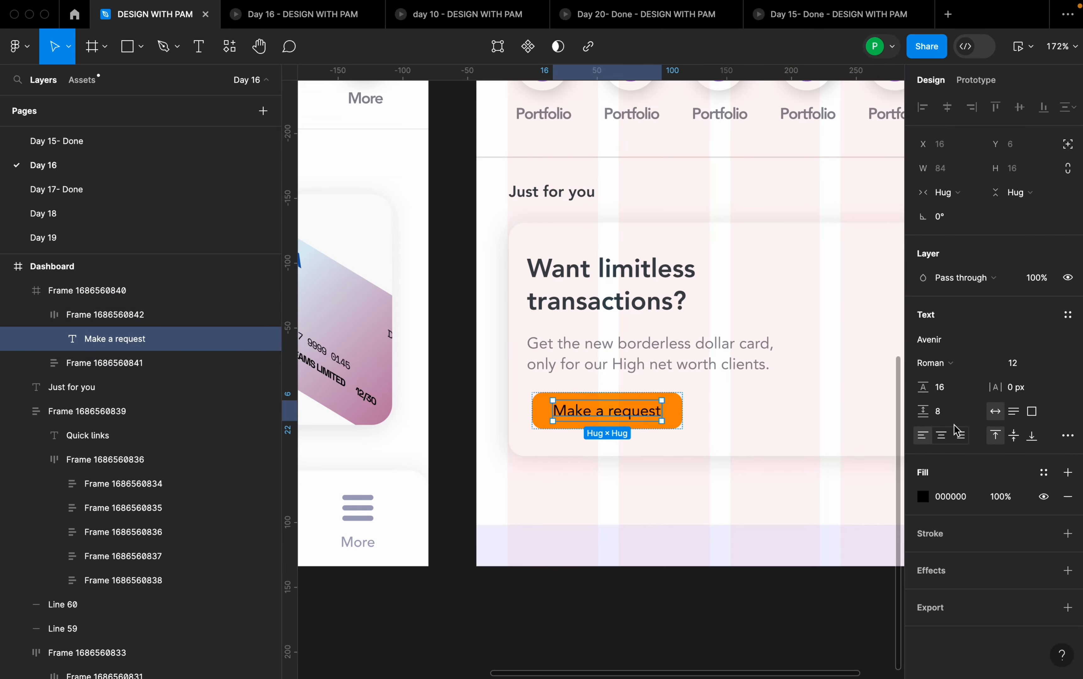
{"action": "left_click", "coordinate": [945, 362]}
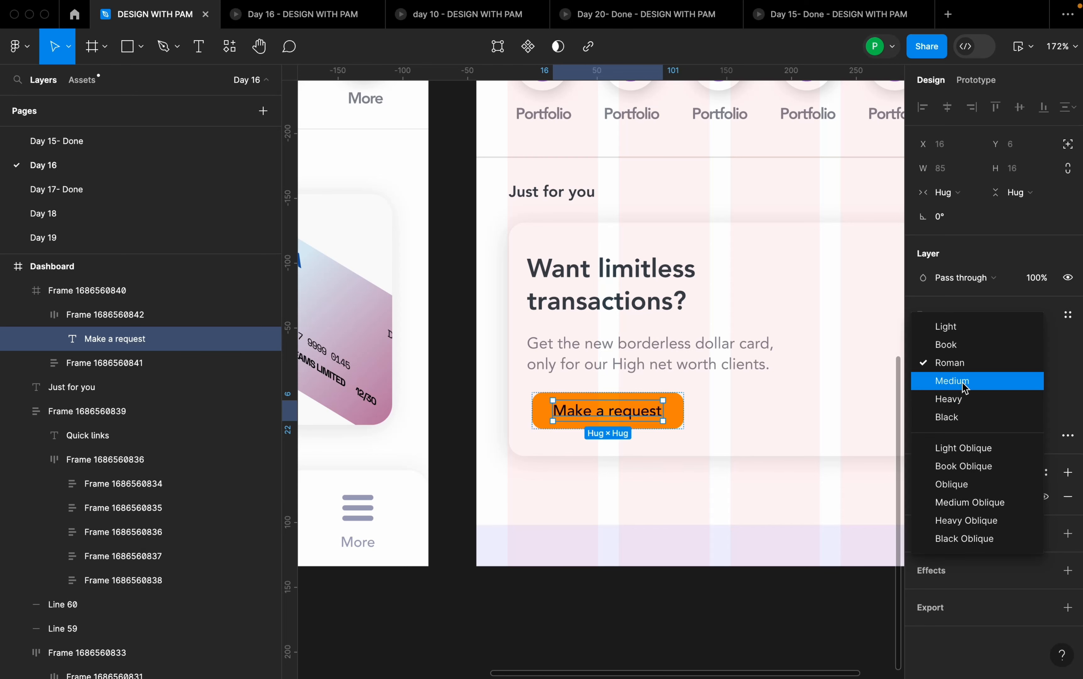
{"action": "left_click", "coordinate": [965, 386]}
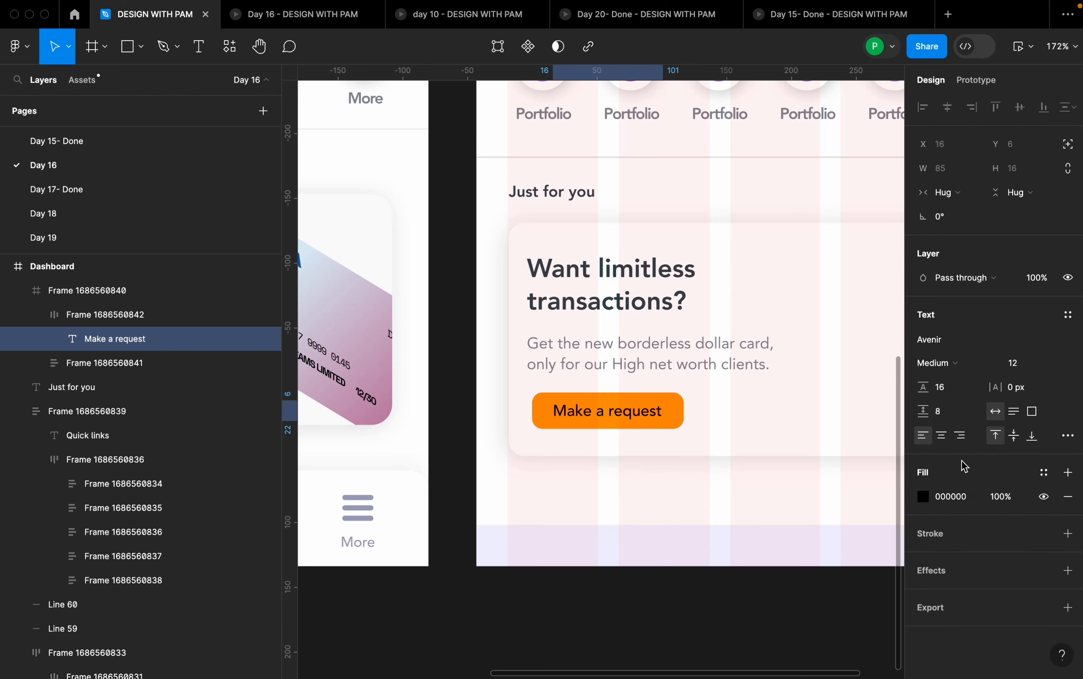
{"action": "left_click", "coordinate": [923, 496]}
{"action": "left_click_drag", "start_coordinate": [747, 309], "coordinate": [689, 271]}
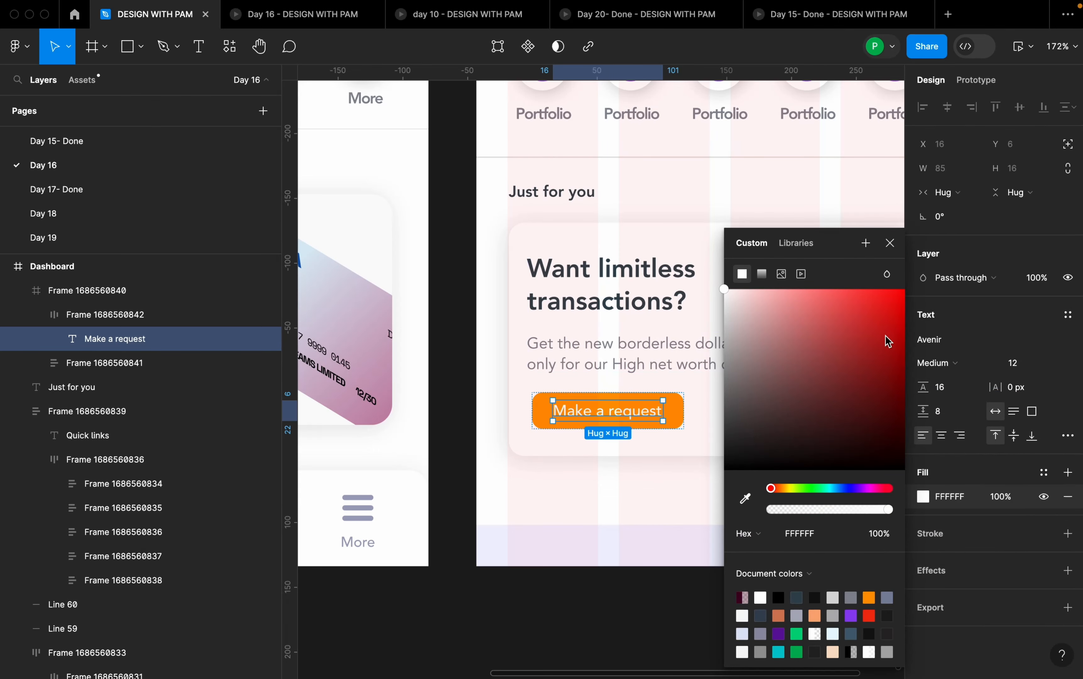
- Try the Make a request label in Black weight and set it to Heavy
{"action": "left_click", "coordinate": [937, 362]}
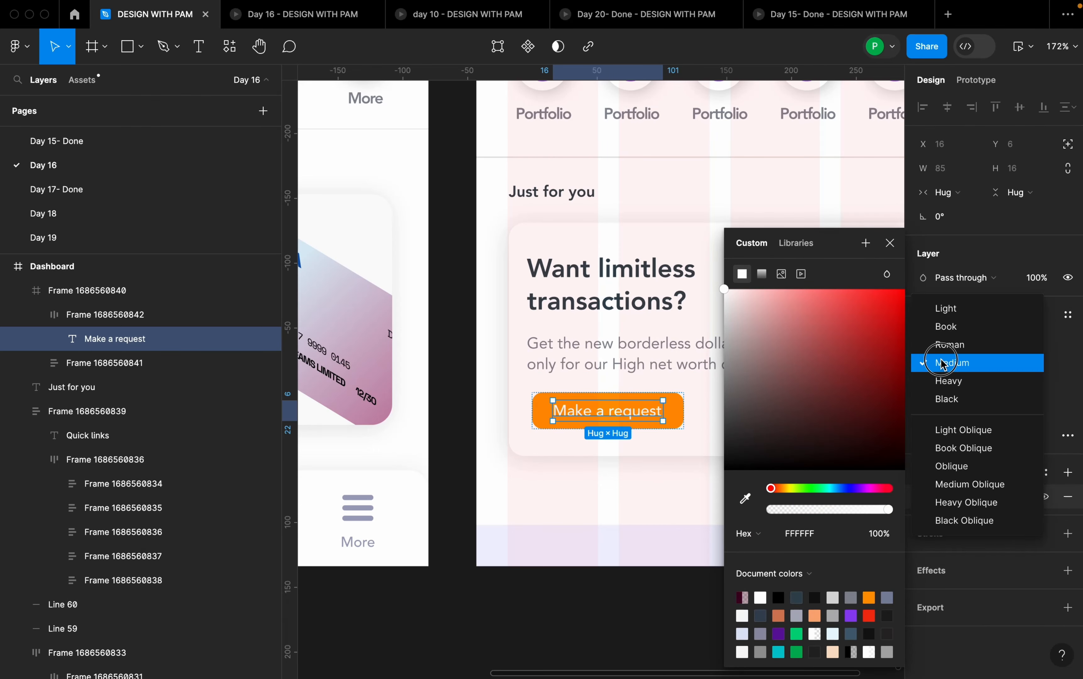
{"action": "left_click", "coordinate": [954, 398]}
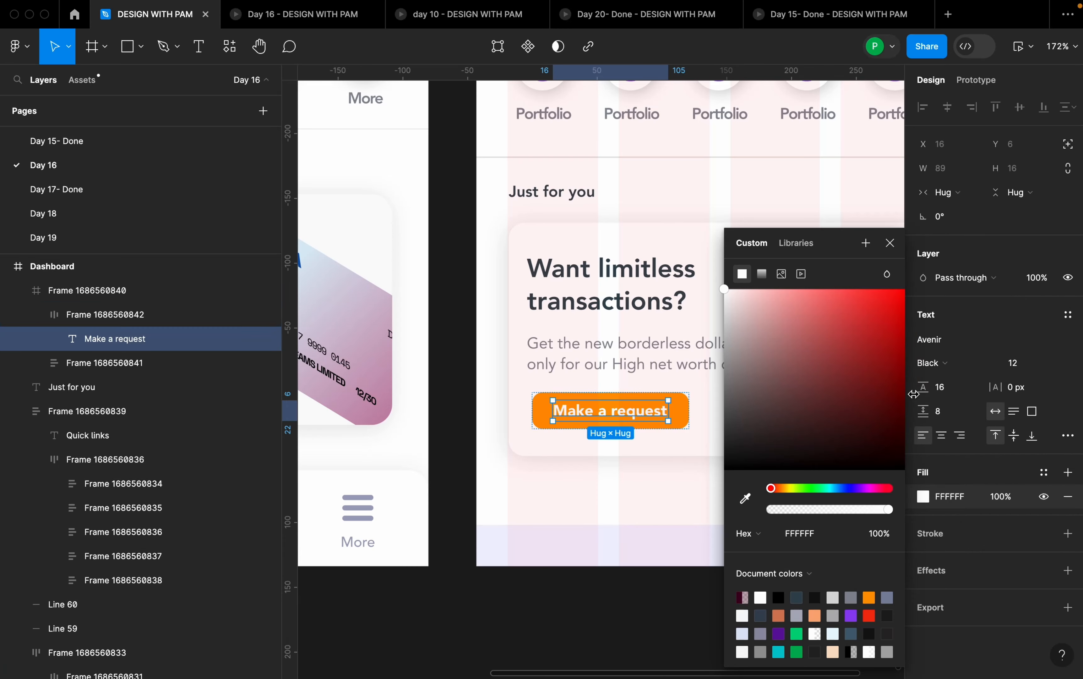
{"action": "left_click", "coordinate": [944, 363]}
{"action": "left_click", "coordinate": [961, 345]}
{"action": "left_click", "coordinate": [707, 427]}
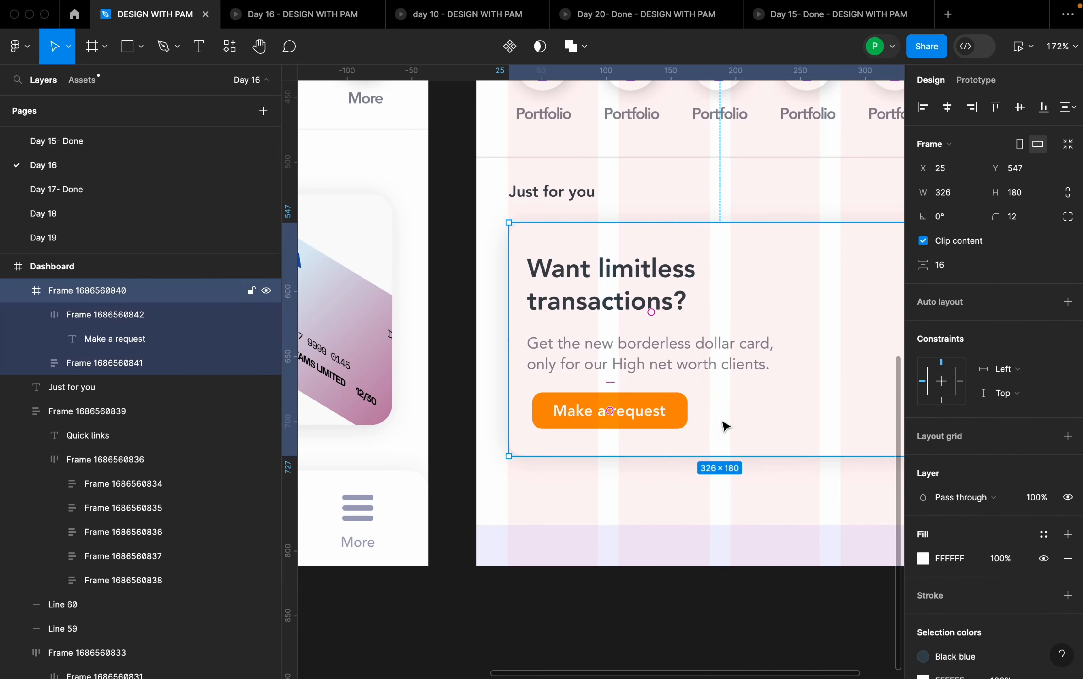
- Combine the headline and description block and the Make a request button in one vertical auto layout with spacing 16
{"action": "scroll", "coordinate": [713, 419], "scroll_direction": "down", "scroll_amount": 5}
{"action": "scroll", "coordinate": [717, 424], "scroll_direction": "up", "scroll_amount": 3}
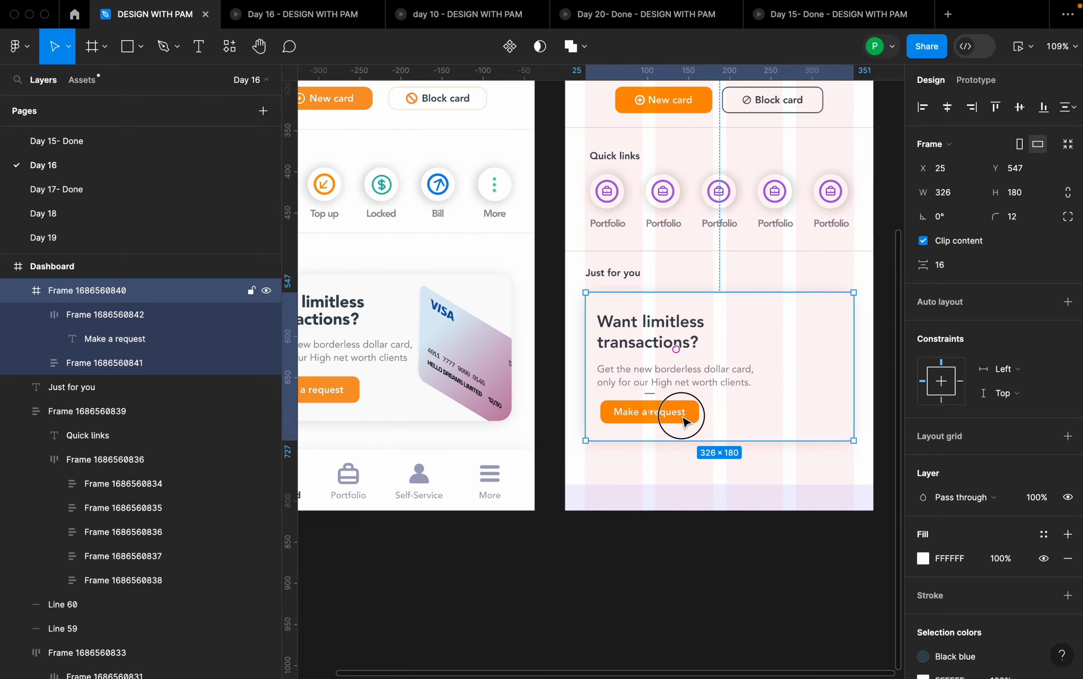
{"action": "left_click", "coordinate": [688, 418]}
{"action": "left_click", "coordinate": [683, 380]}
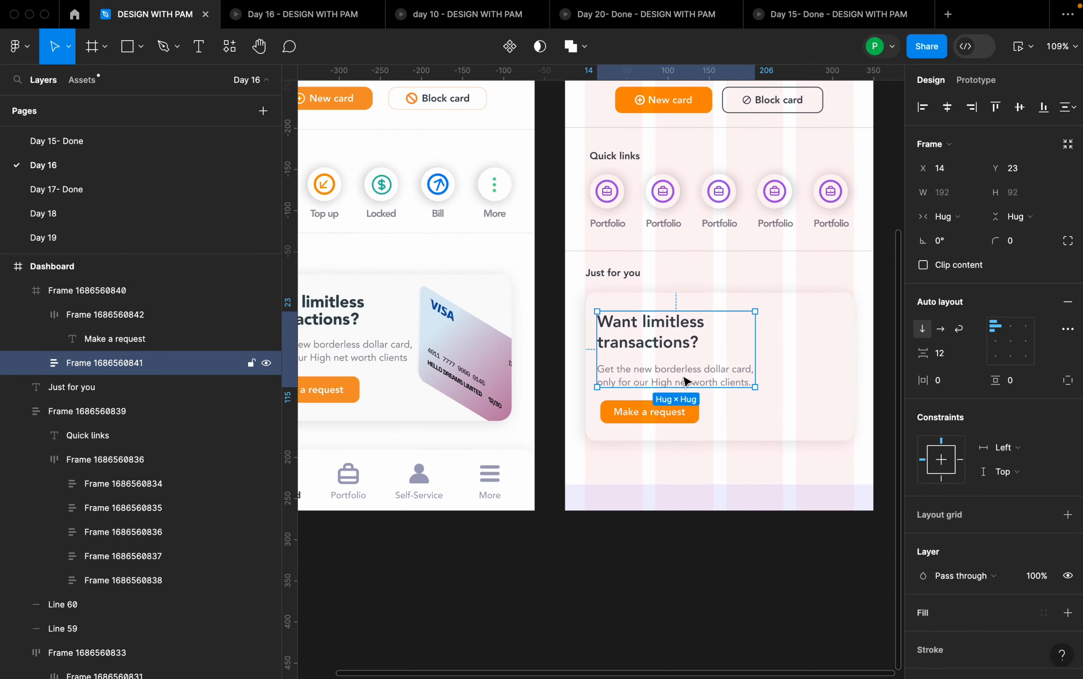
{"action": "left_click", "coordinate": [687, 419], "text": "shift"}
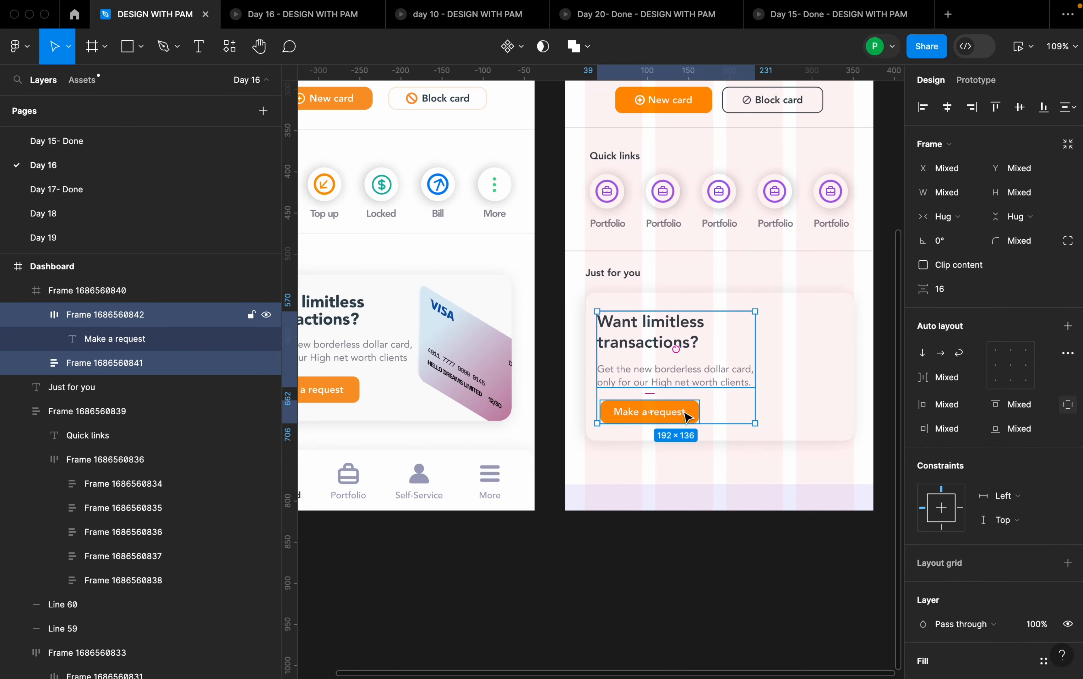
{"action": "key", "text": "shift+a"}
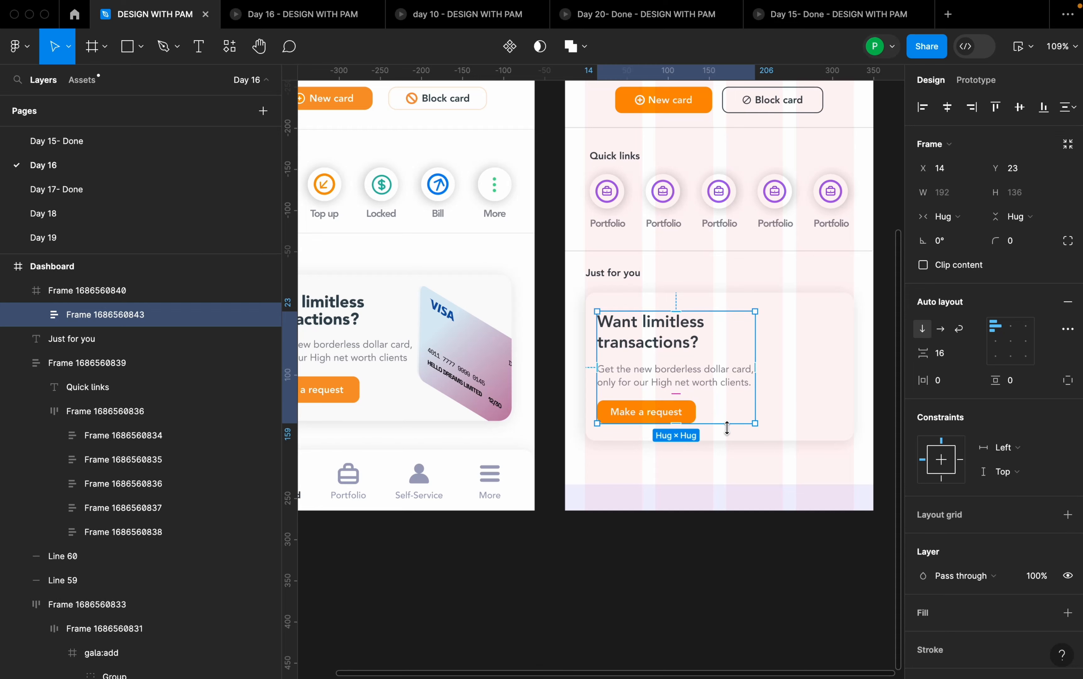
{"action": "left_click", "coordinate": [954, 355]}
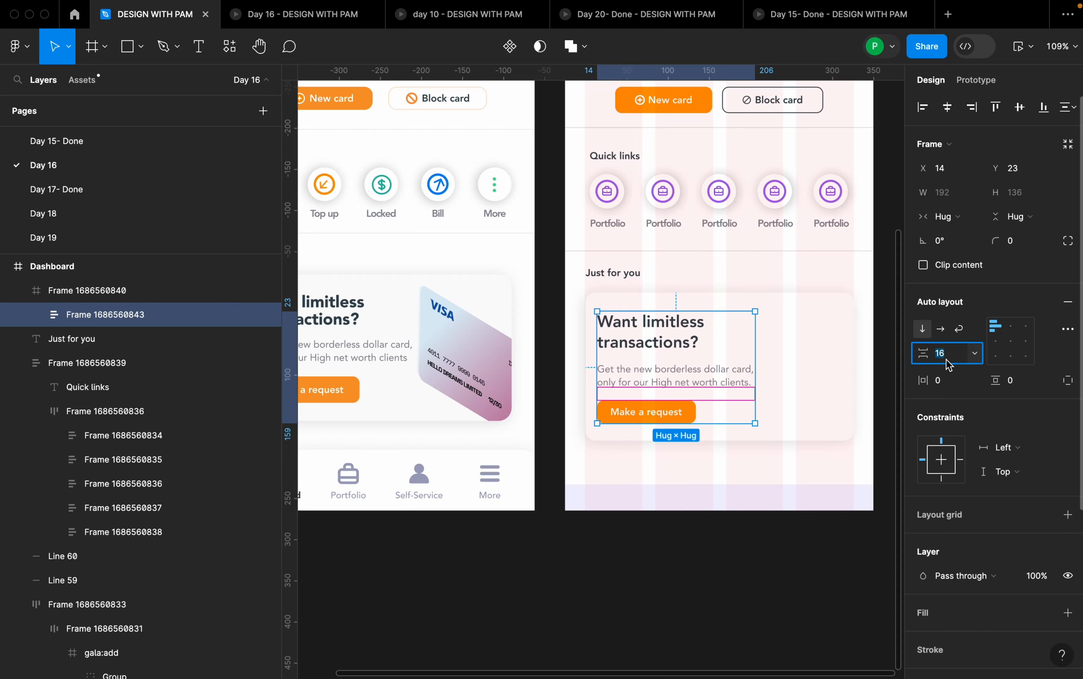
{"action": "left_click", "coordinate": [822, 377]}
- Centre the promo text and button group vertically in the white card and shift it right to X 16
{"action": "left_click", "coordinate": [716, 386]}
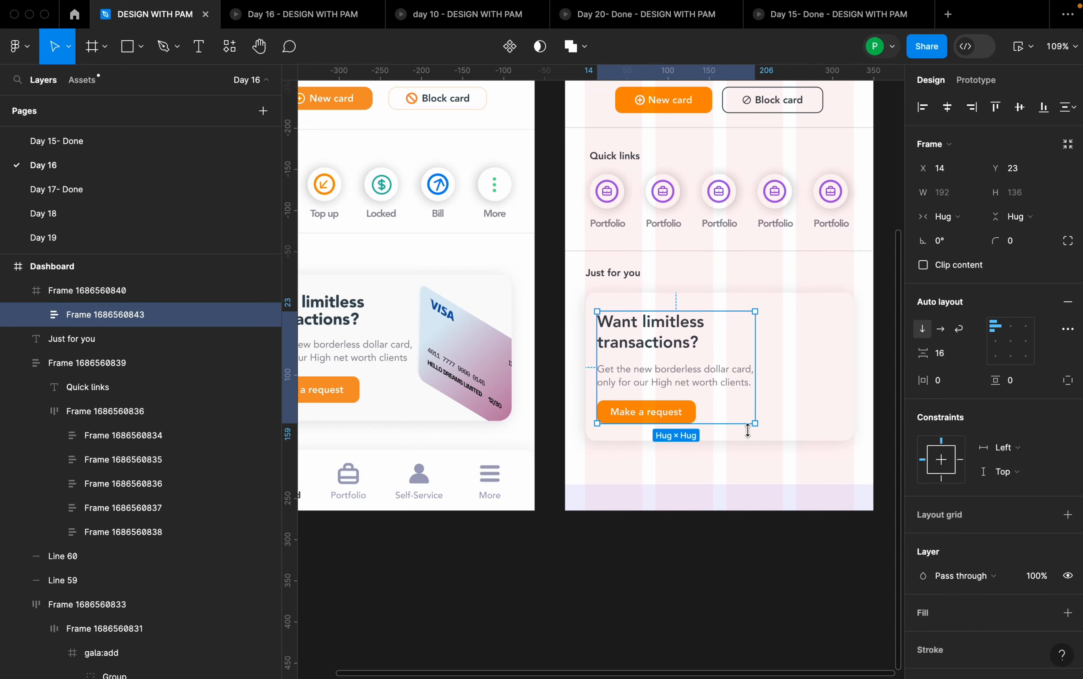
{"action": "left_click", "coordinate": [1023, 110]}
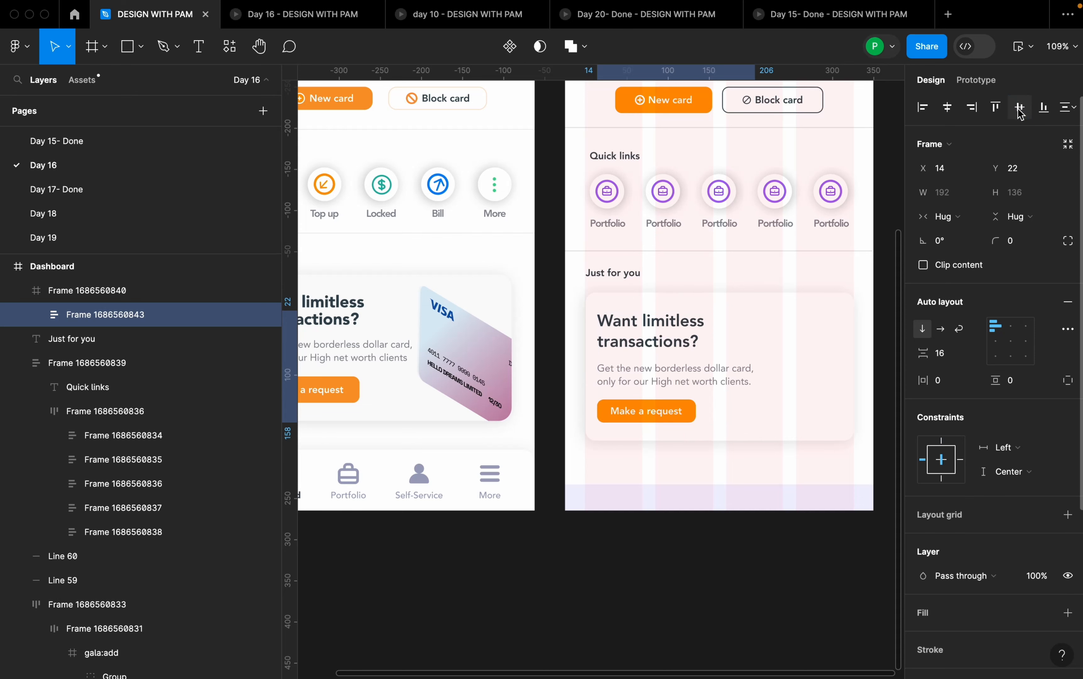
{"action": "key", "text": "alt"}
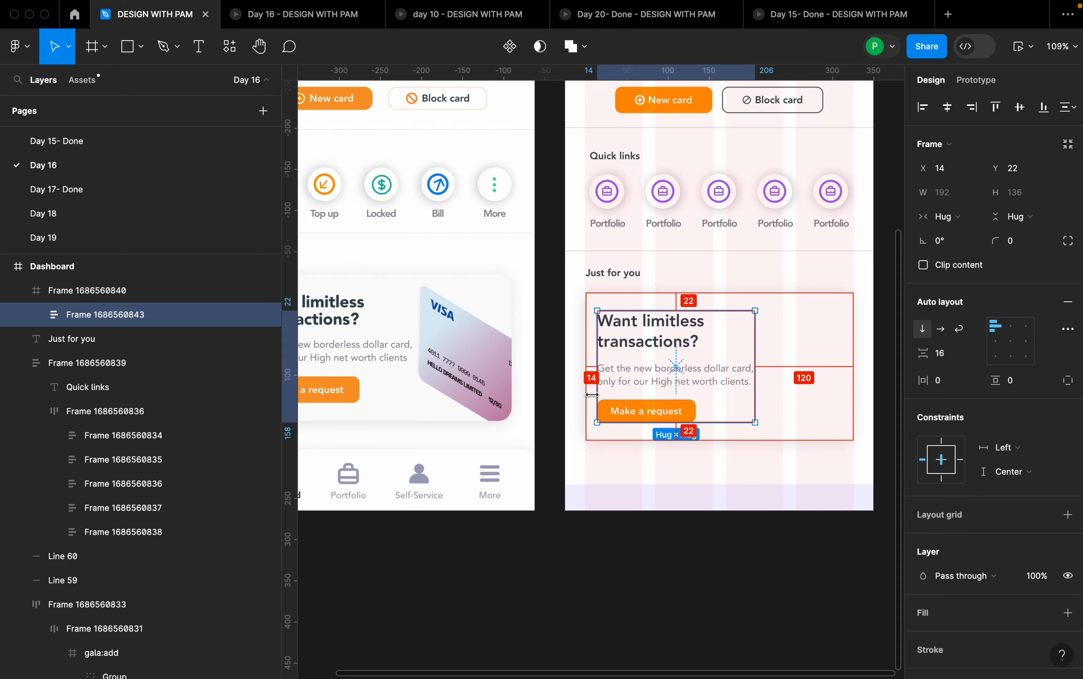
{"action": "key", "text": "Right"}
{"action": "key", "text": "Right"}
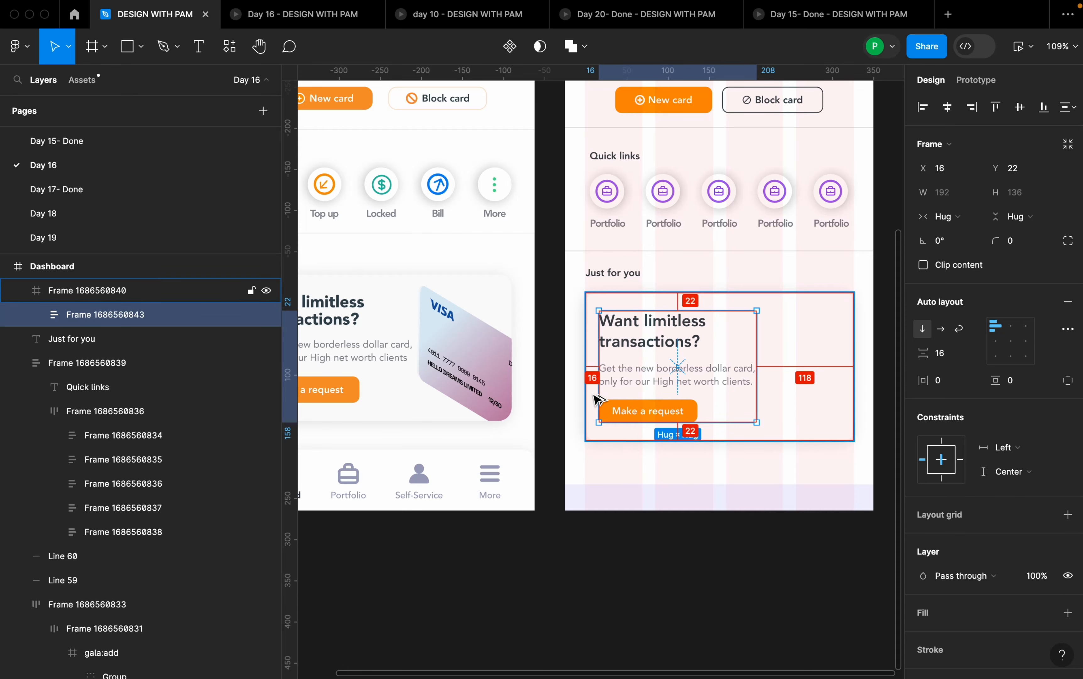
{"action": "left_click", "coordinate": [788, 399]}
- Copy the tilted VISA card design from the DAY 27 promo card onto the right half of the Dashboard promo card
{"action": "scroll", "coordinate": [683, 365], "scroll_direction": "down", "scroll_amount": 1}
{"action": "left_click", "coordinate": [468, 358]}
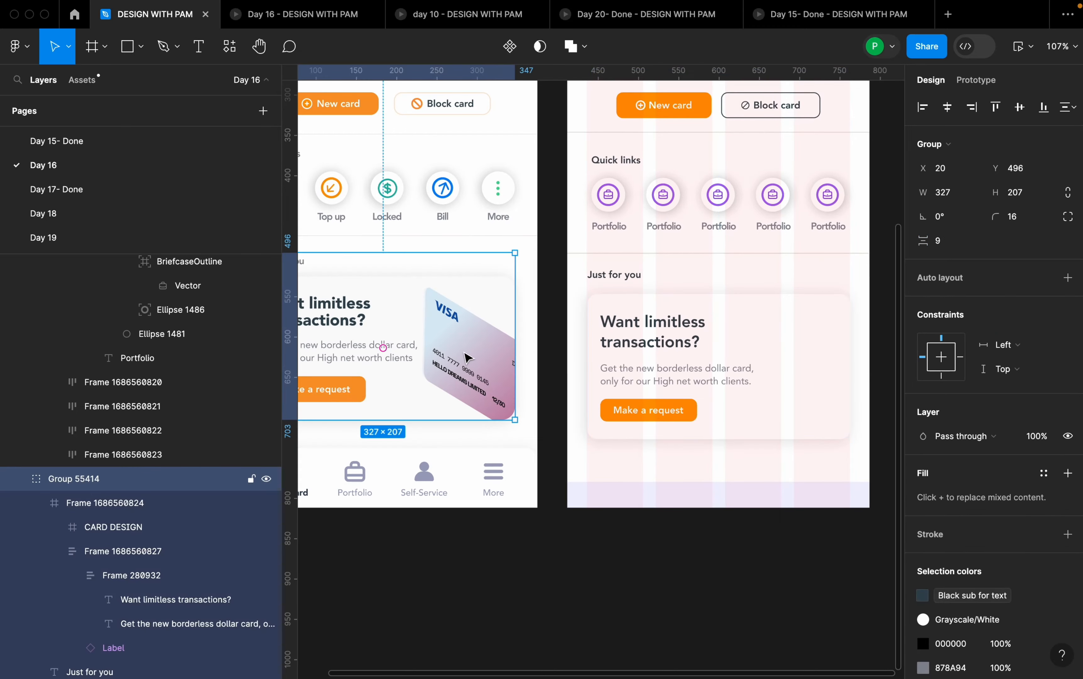
{"action": "double_click", "coordinate": [468, 358]}
{"action": "double_click", "coordinate": [469, 358]}
{"action": "left_click_drag", "start_coordinate": [469, 359], "coordinate": [773, 368]}
{"action": "left_click_drag", "start_coordinate": [857, 339], "coordinate": [812, 344]}
{"action": "left_click_drag", "start_coordinate": [723, 380], "coordinate": [723, 371]}
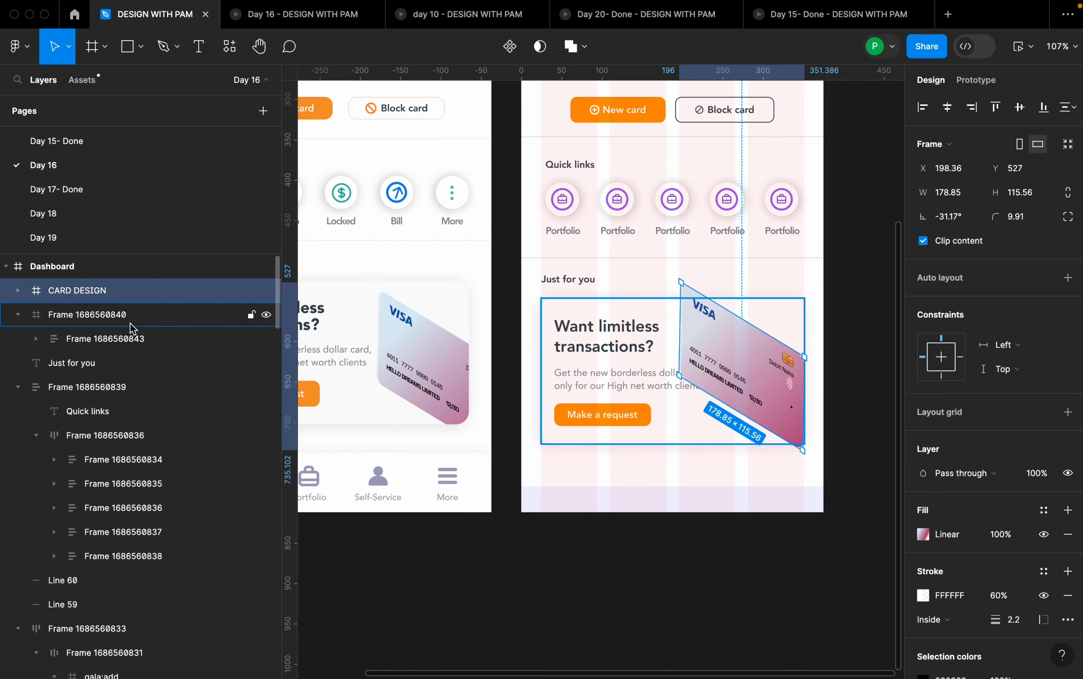
- Nest CARD DESIGN inside the promo card frame and move it down and right so the card's edges clip it
{"action": "left_click_drag", "start_coordinate": [109, 290], "coordinate": [108, 318]}
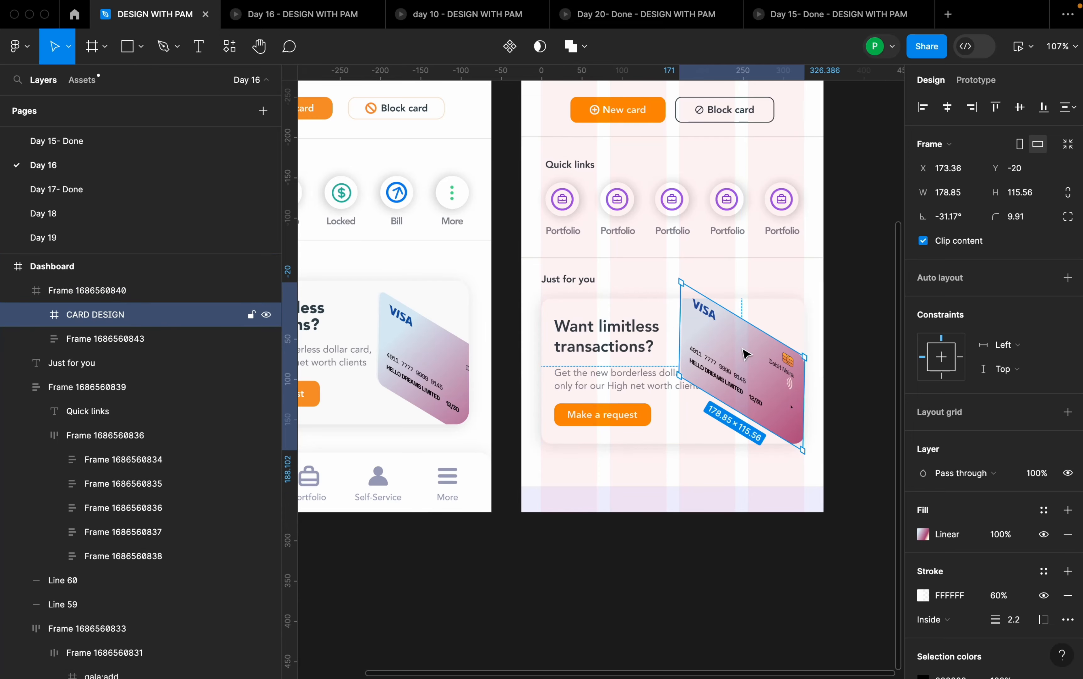
{"action": "left_click_drag", "start_coordinate": [769, 362], "coordinate": [791, 381]}
{"action": "scroll", "coordinate": [727, 374], "scroll_direction": "down", "scroll_amount": 10}
{"action": "left_click", "coordinate": [761, 407]}
{"action": "scroll", "coordinate": [759, 375], "scroll_direction": "up", "scroll_amount": 10}
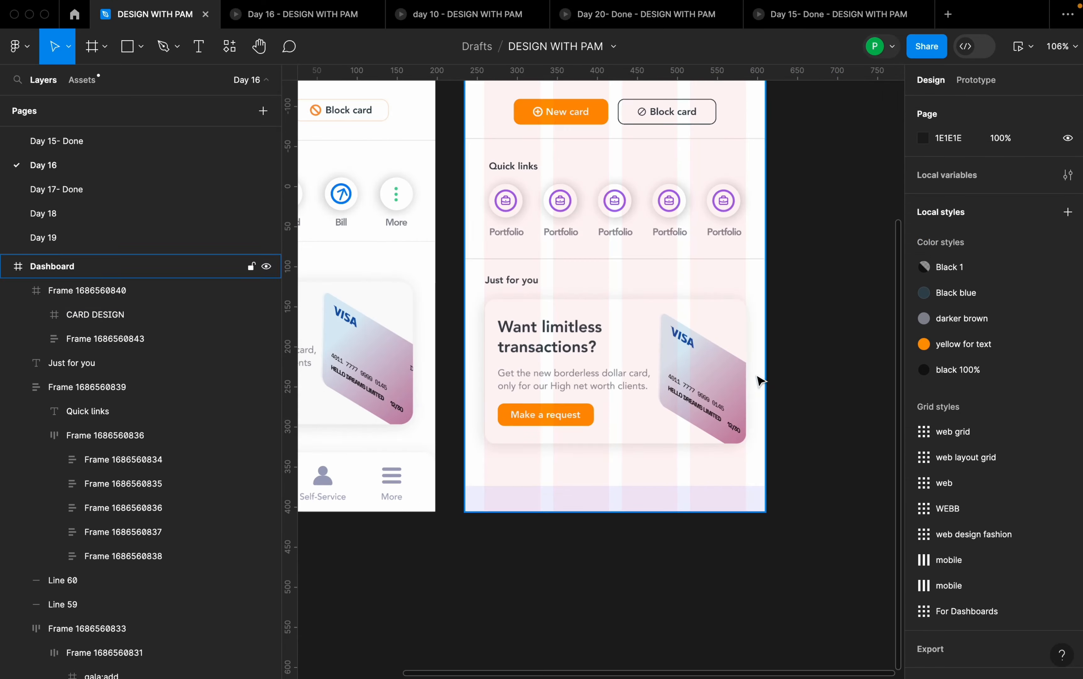
- Group the Just for you heading and the promo card in a vertical auto layout with spacing 14
{"action": "left_click", "coordinate": [699, 331]}
{"action": "left_click", "coordinate": [512, 282], "text": "shift"}
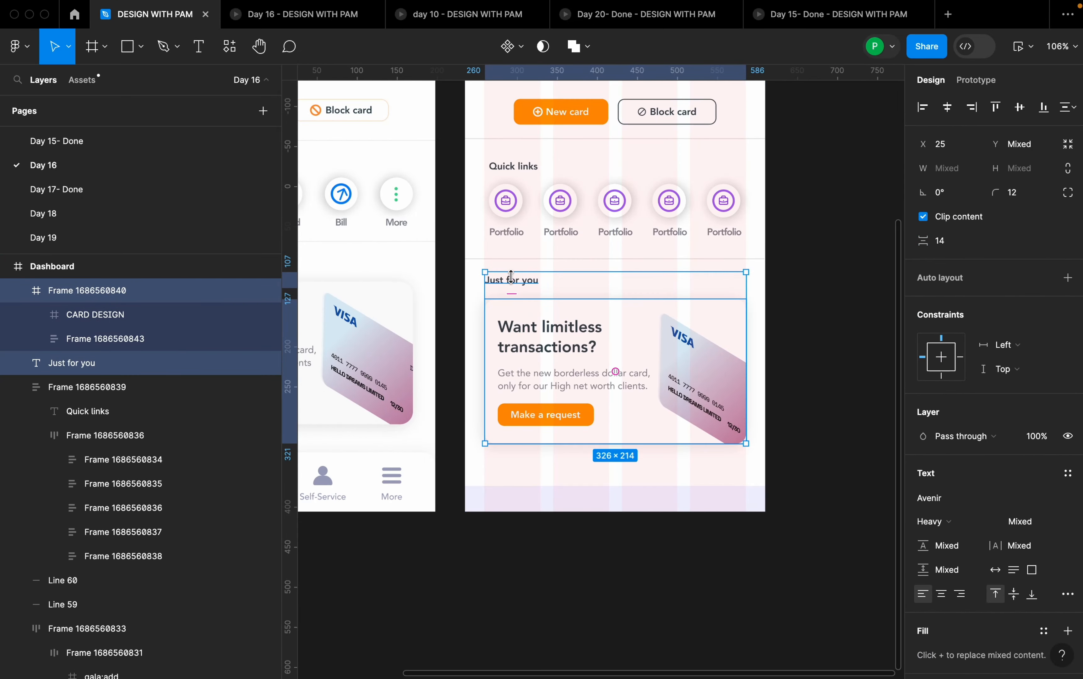
{"action": "key", "text": "shift+a"}
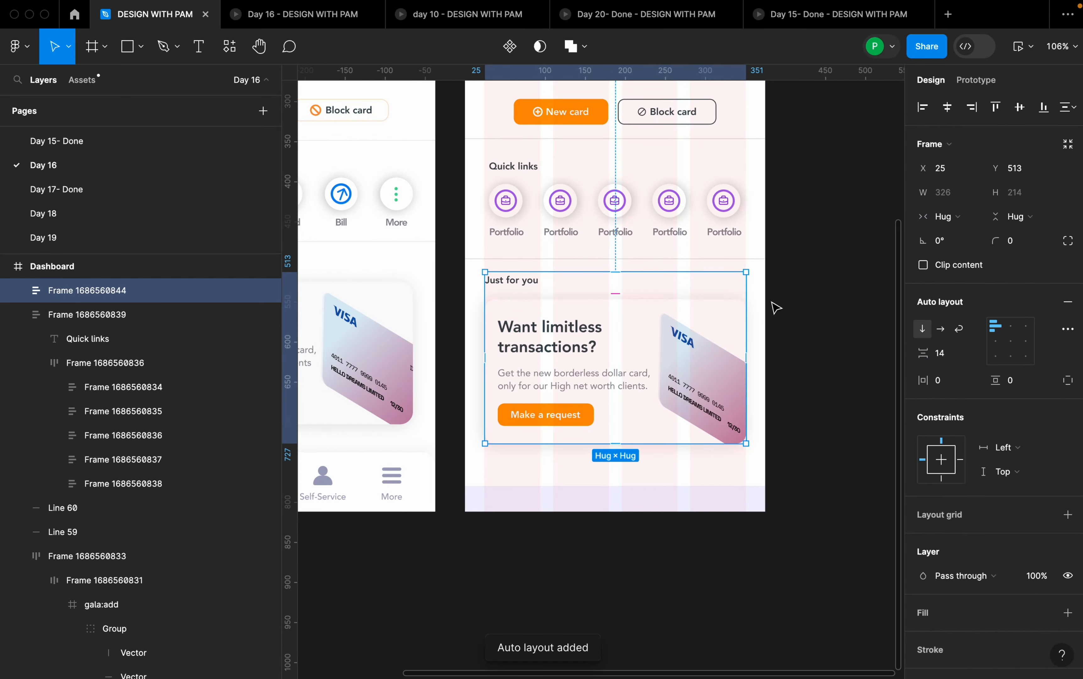
{"action": "left_click", "coordinate": [778, 251]}
- Preview the Dashboard frame to check the Cards screen without its layout grid
{"action": "scroll", "coordinate": [523, 383], "scroll_direction": "down", "scroll_amount": 3}
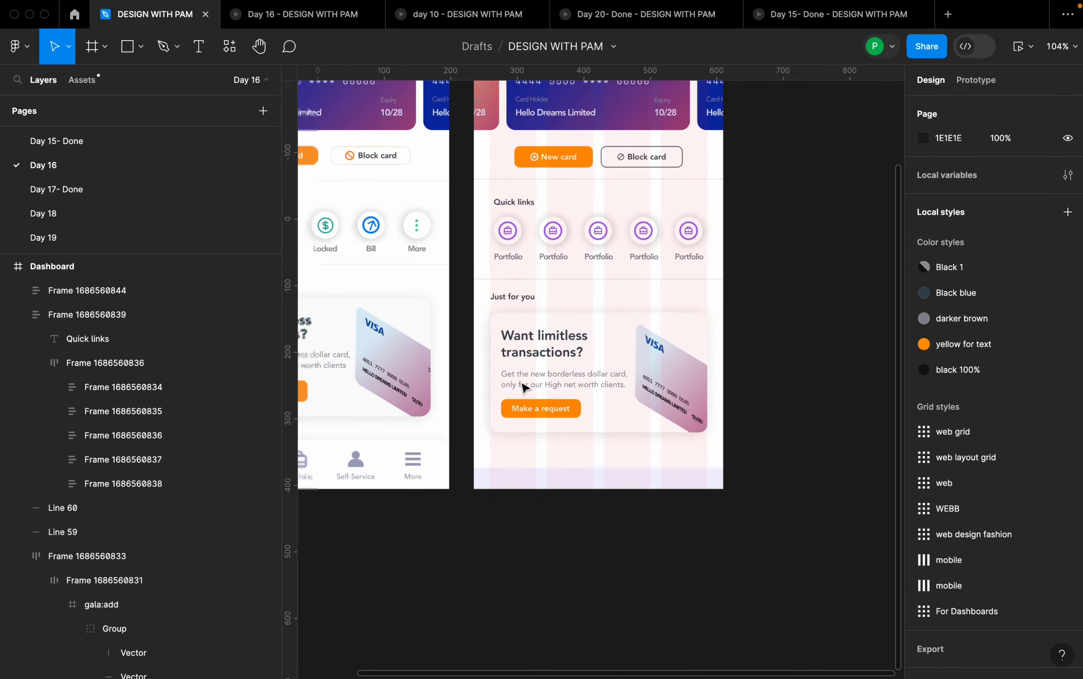
{"action": "scroll", "coordinate": [523, 386], "scroll_direction": "down", "scroll_amount": 5}
{"action": "left_click", "coordinate": [520, 125]}
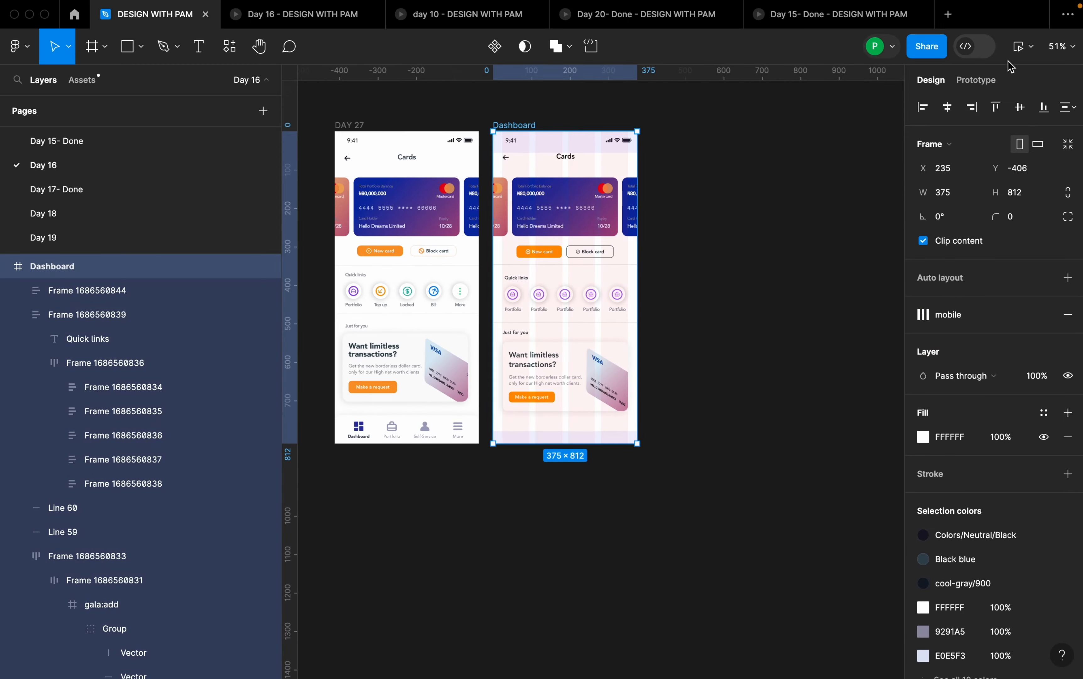
{"action": "left_click", "coordinate": [1017, 46]}
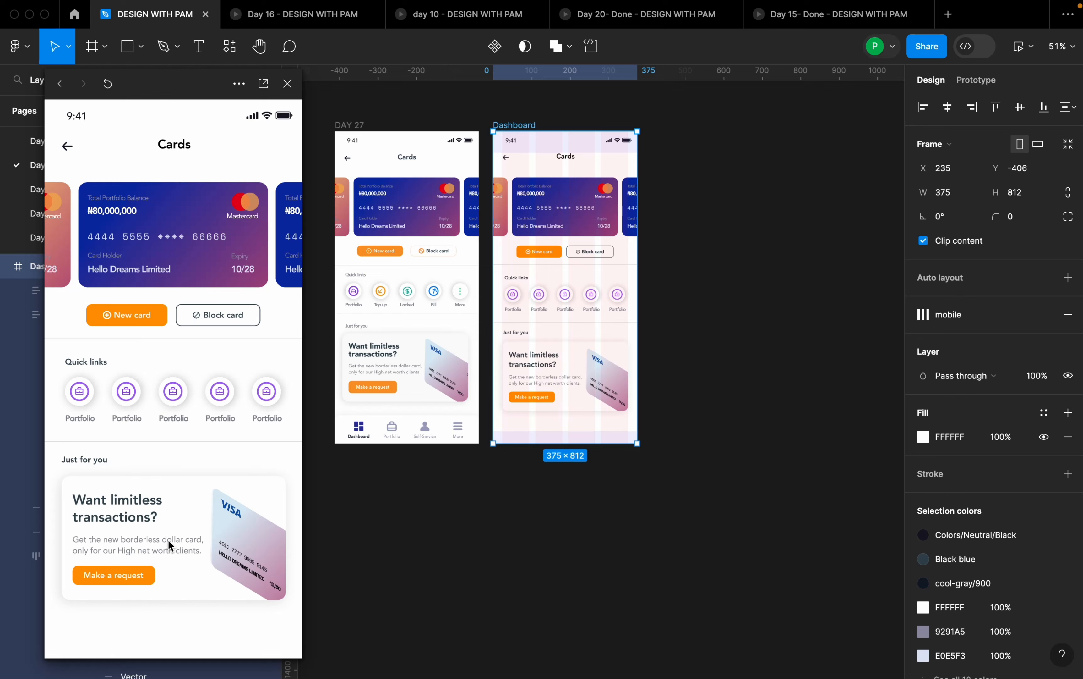